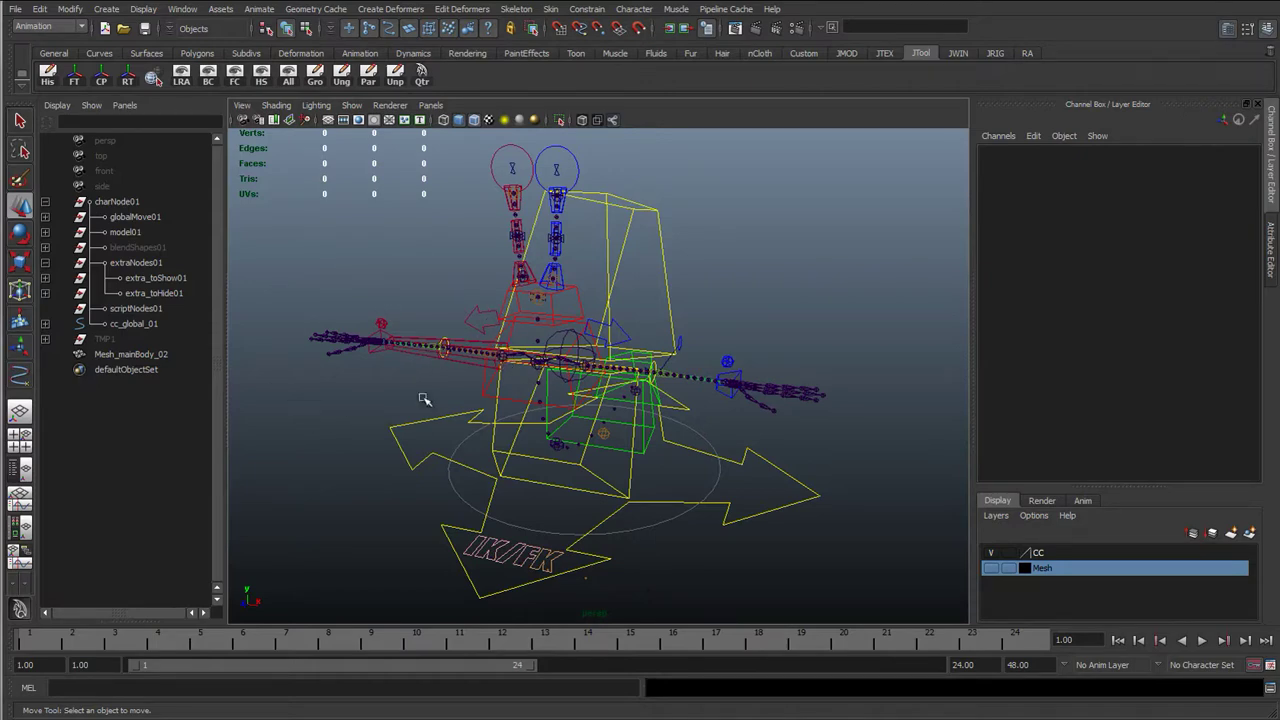
Step: Scale-constrain the right elbow's tie_r_arm_bodyFollow_01 to the right forearm FK control
left_click_drag(555, 404, 584, 390, "alt")
middle_click_drag(584, 390, 682, 394, "alt")
scroll(588, 417, "up", 5)
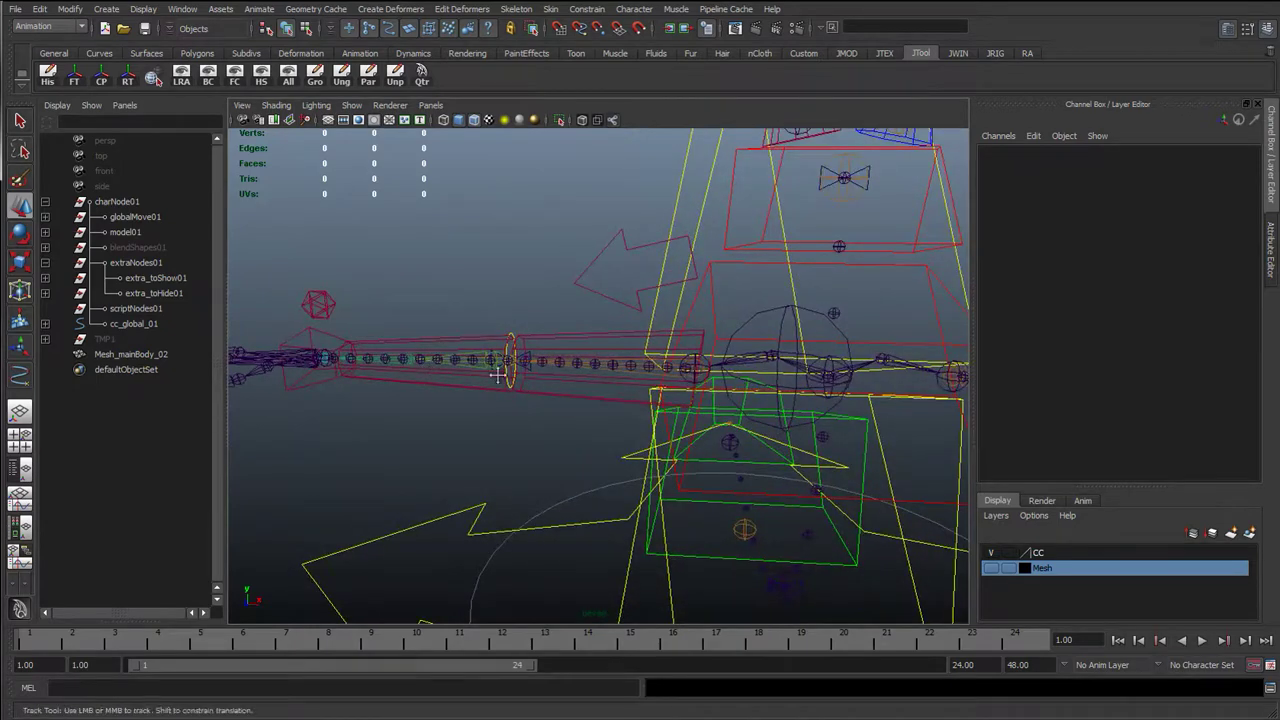
middle_click_drag(403, 380, 501, 393, "alt")
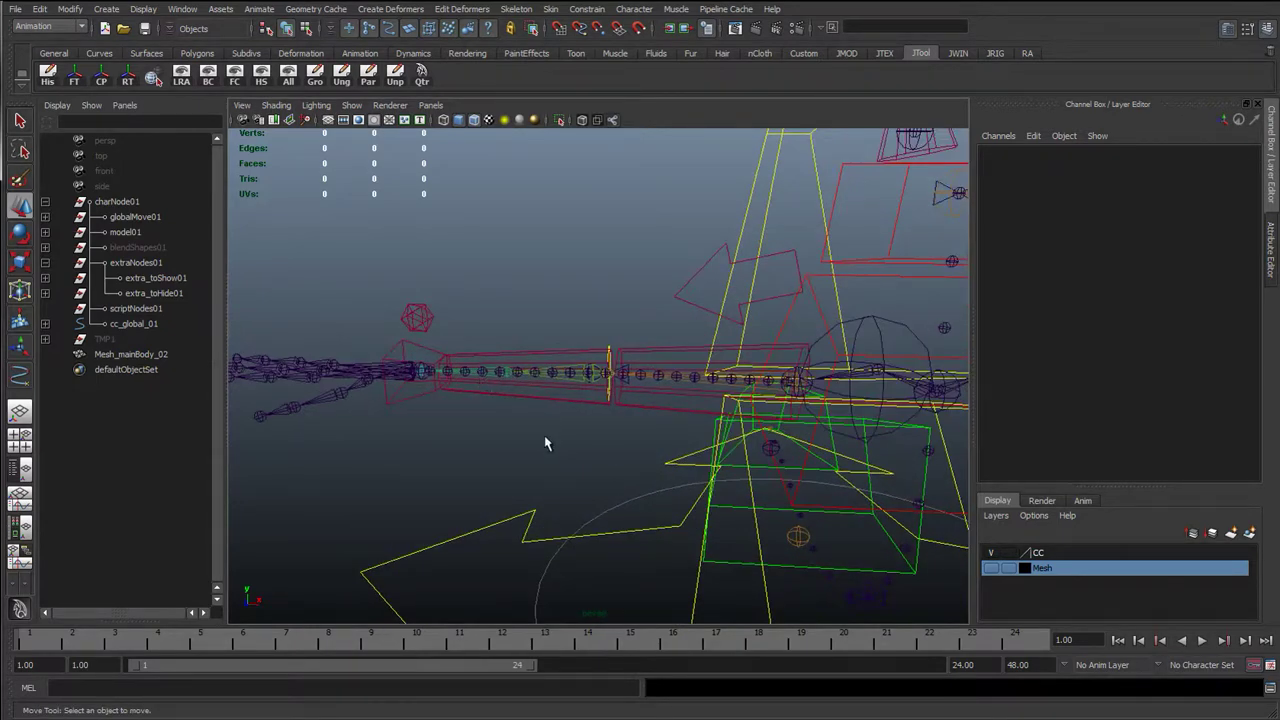
key("q")
scroll(603, 428, "up", 5)
left_click(676, 396)
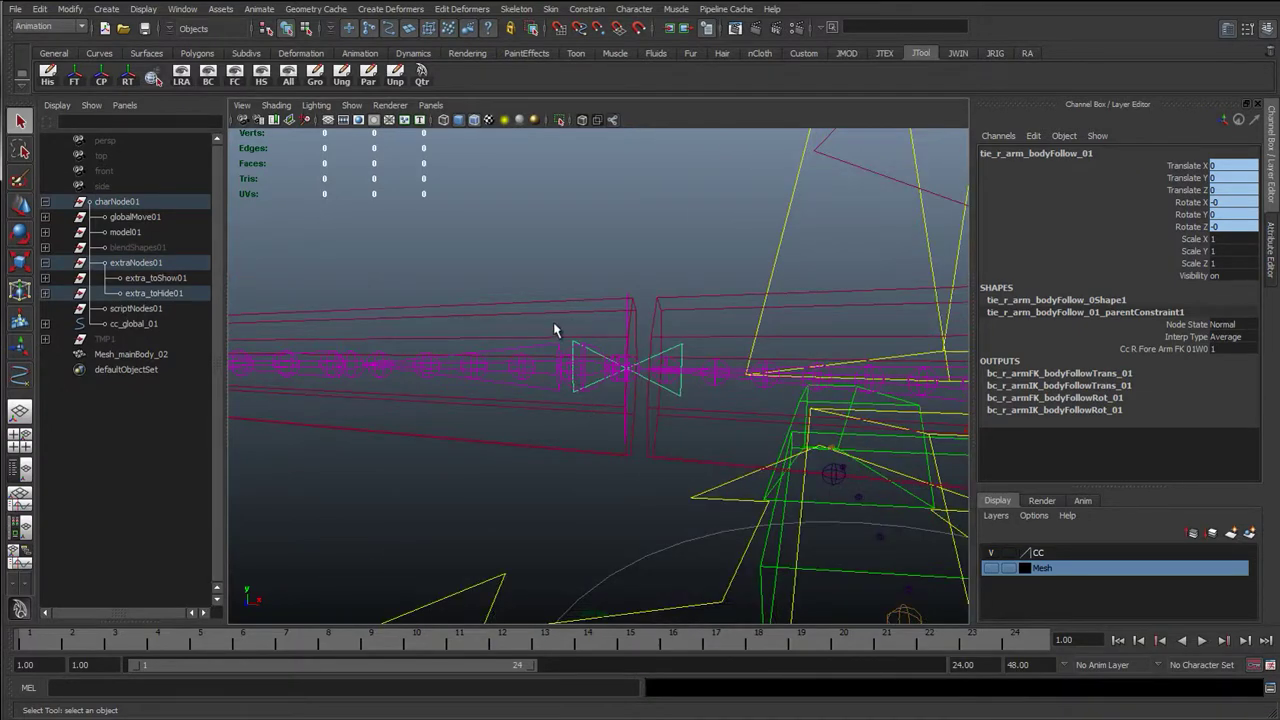
left_click(554, 321)
left_click(559, 311)
left_click(671, 397)
left_click(585, 321)
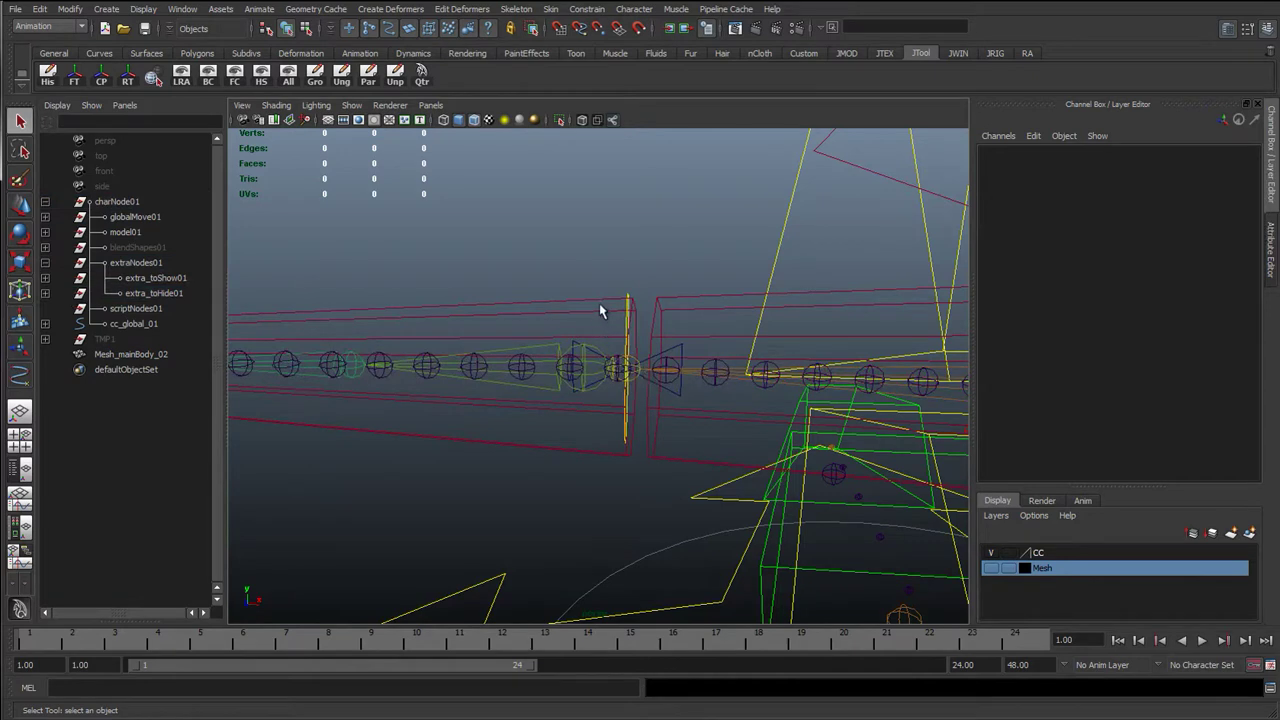
left_click(599, 308)
left_click(680, 397)
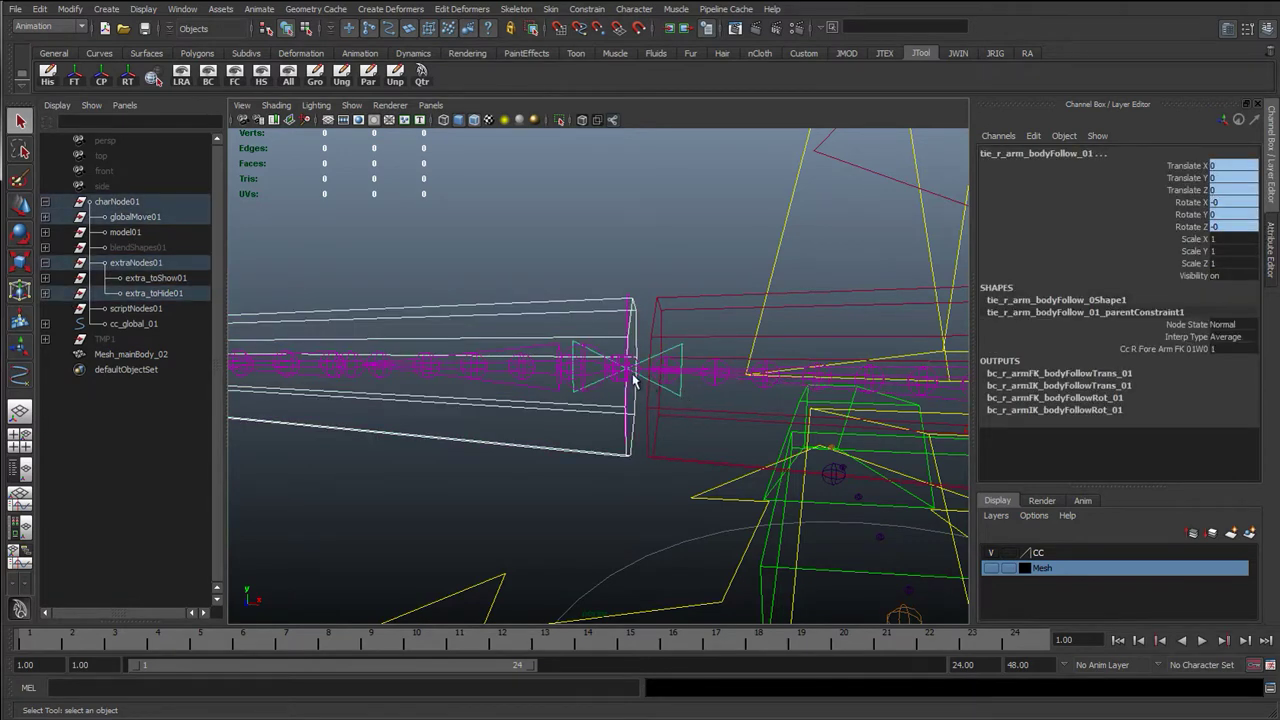
left_click(587, 9)
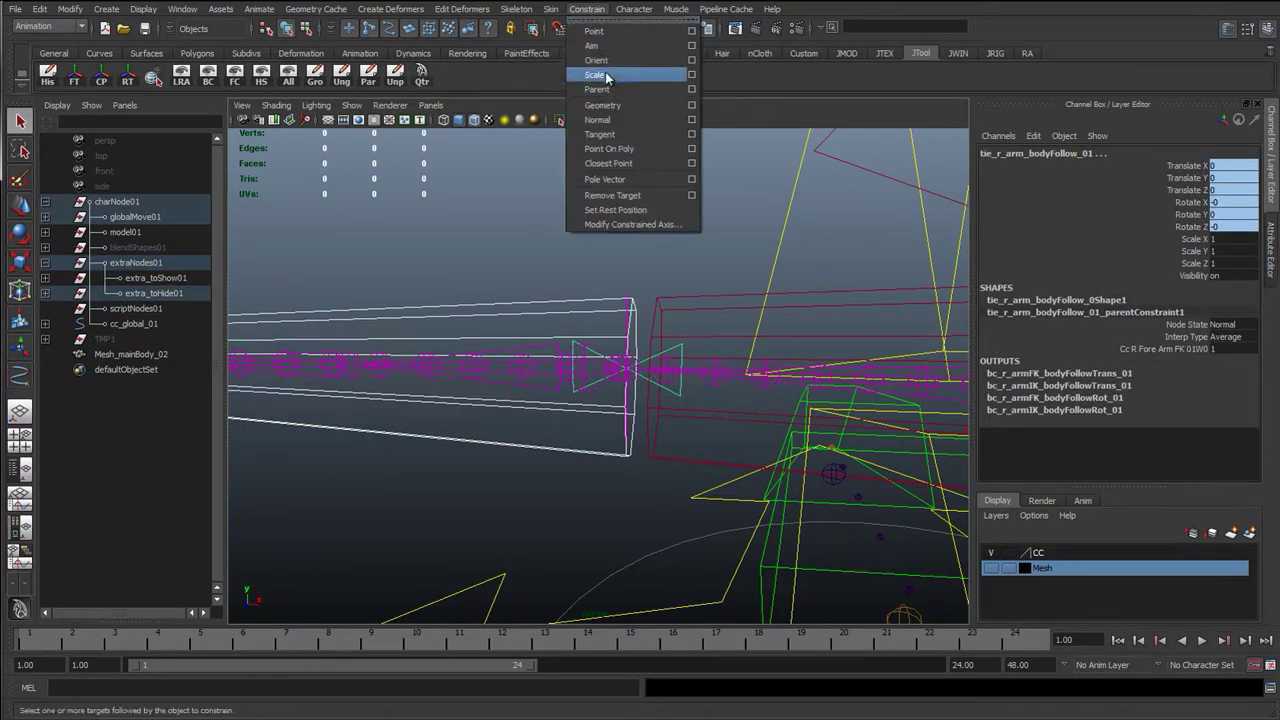
left_click(605, 77)
Step: Select the right arm's body-follow tie and examine its constraints and scale channels
right_click_drag(583, 285, 549, 328, "alt")
left_click_drag(453, 341, 503, 330, "alt")
left_click(503, 332)
right_click_drag(505, 340, 530, 410, "alt")
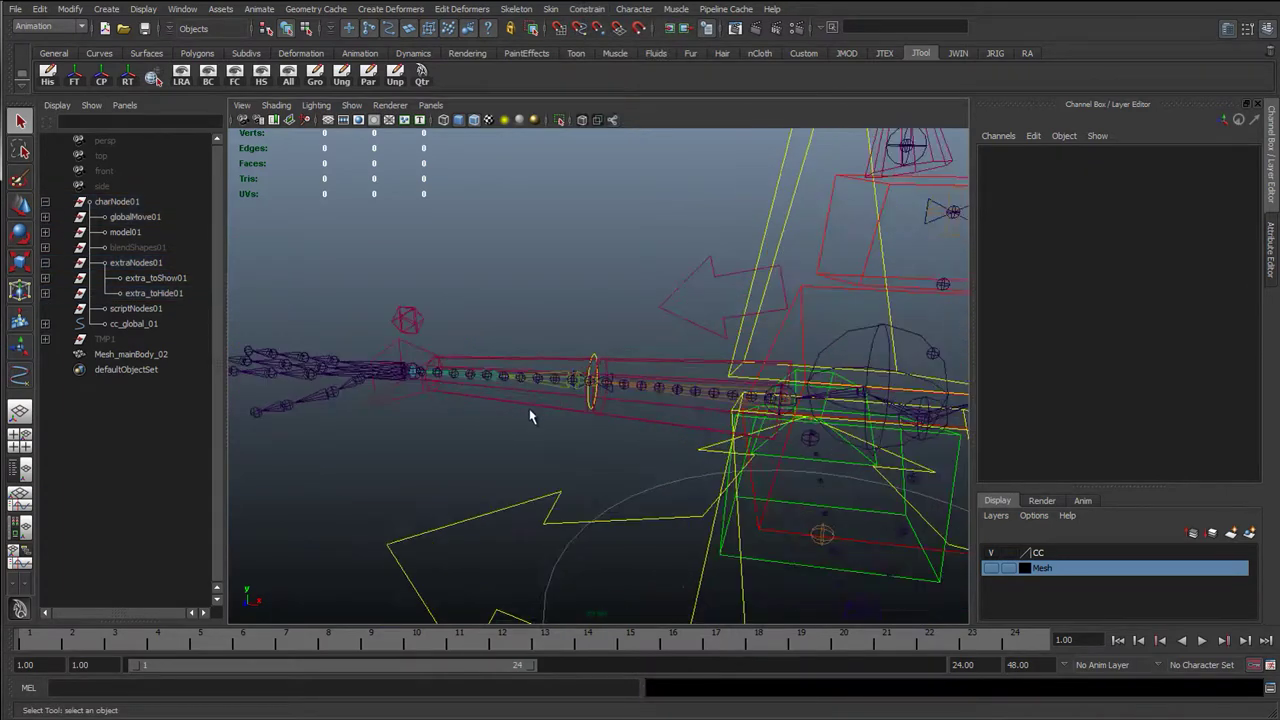
left_click_drag(531, 416, 535, 416, "alt")
left_click(613, 392)
Step: Rename the left arm's blendColors1 node as bc_l_armFk_scale_01 in the Hypershade, basing the name on bc_l_armIK_bodyFollowRot_01
left_click_drag(0, 150, 452, 14)
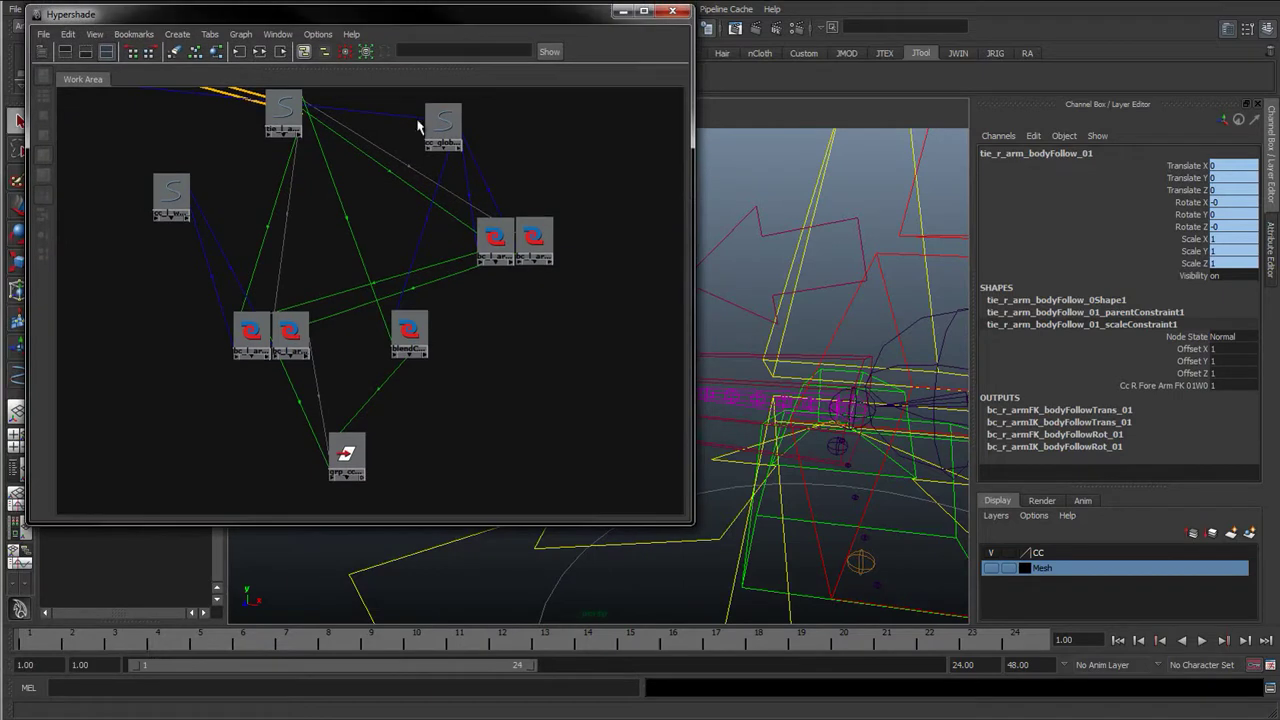
left_click(300, 332)
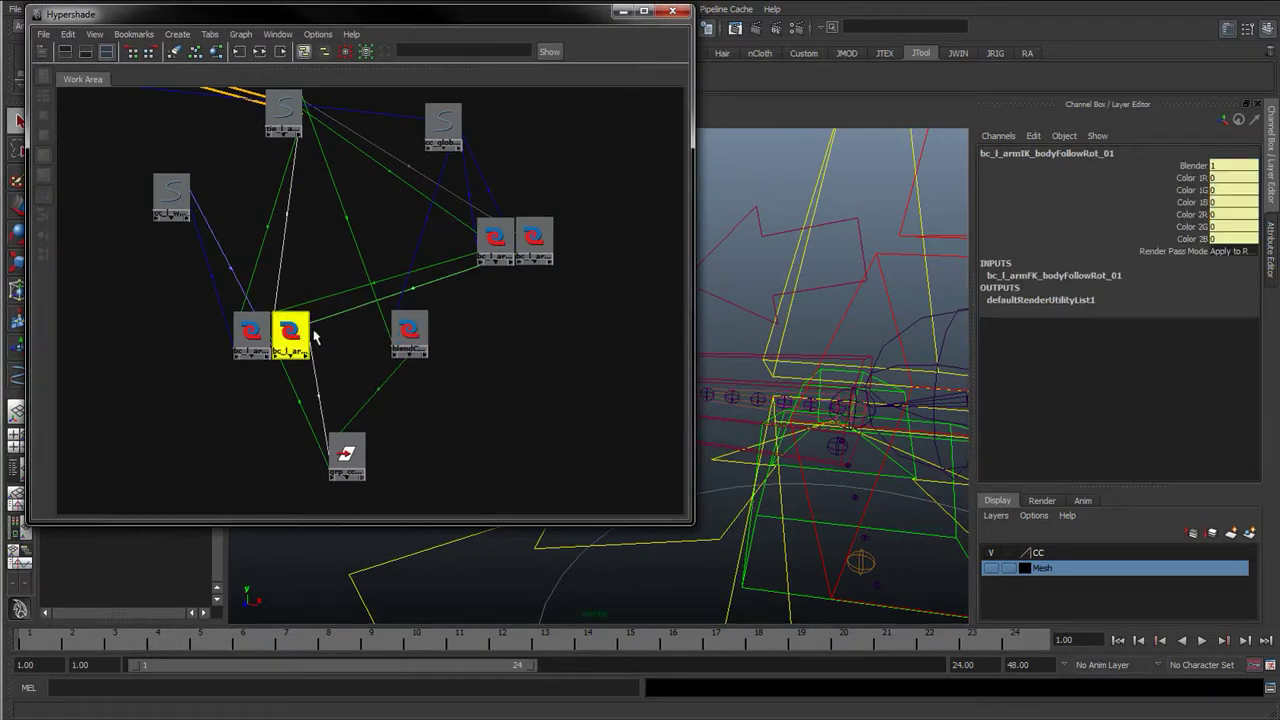
left_click(407, 335)
left_click(290, 332)
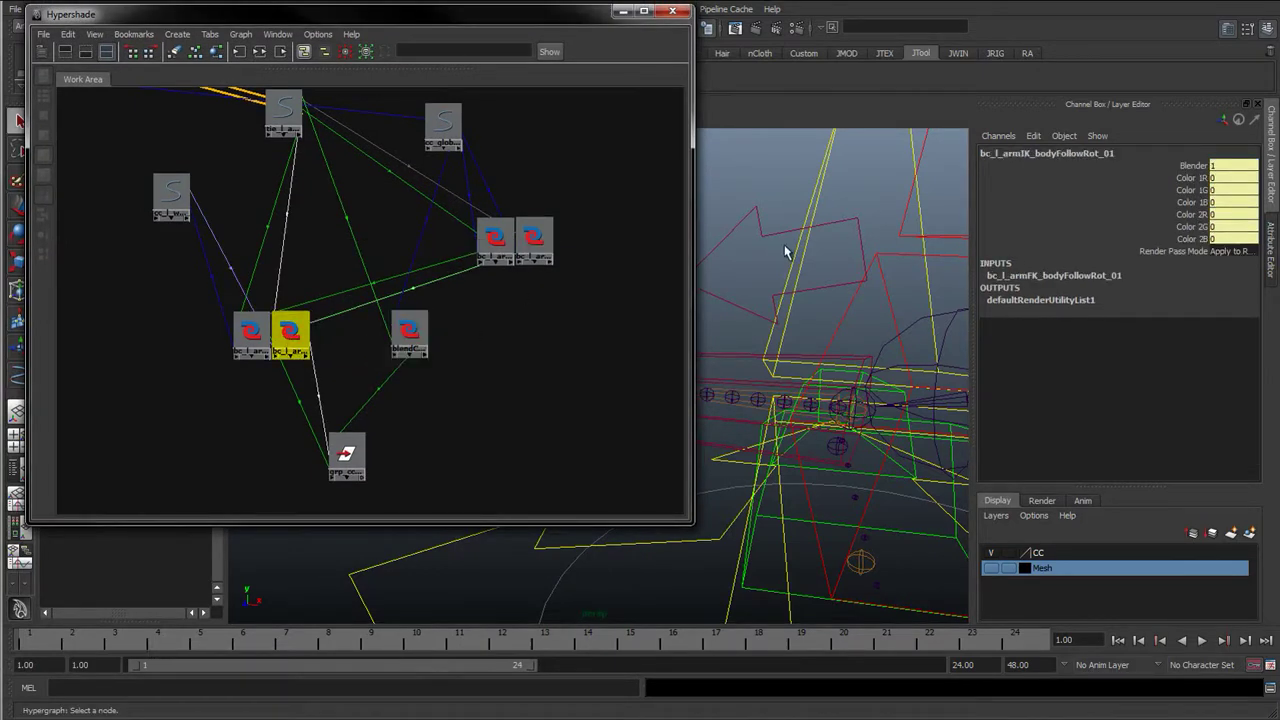
double_click(1033, 154)
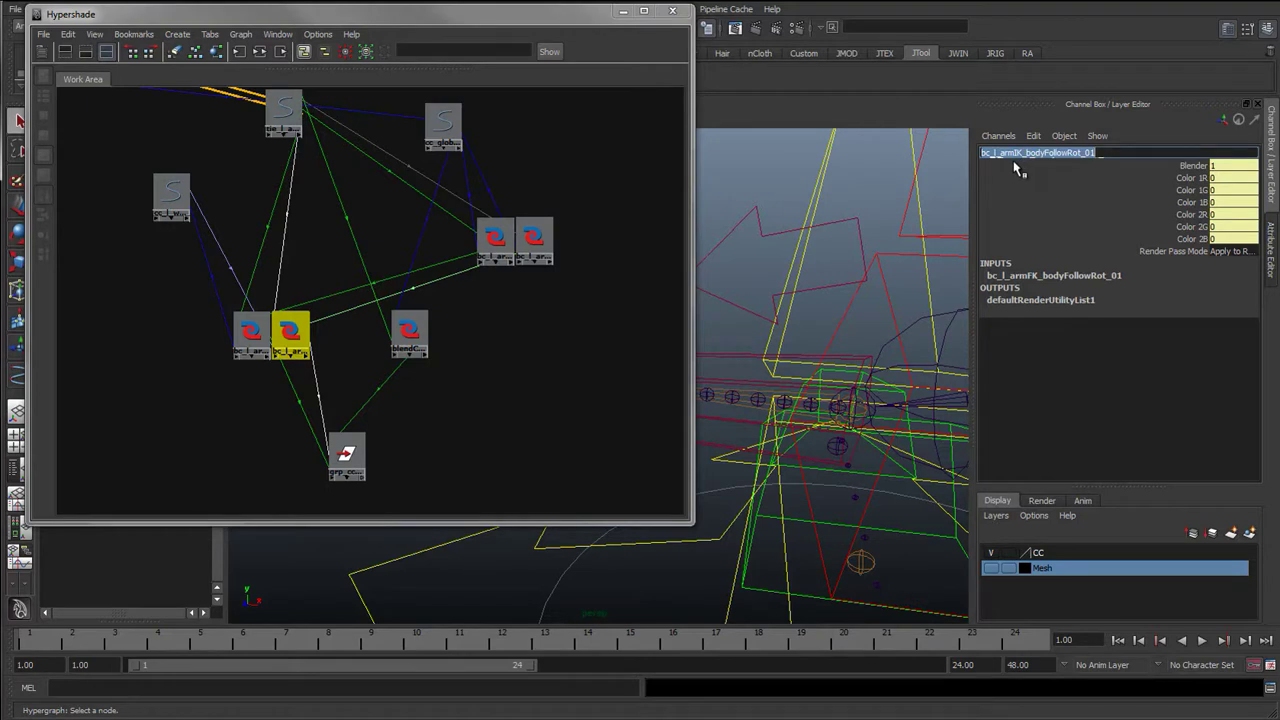
left_click(424, 332)
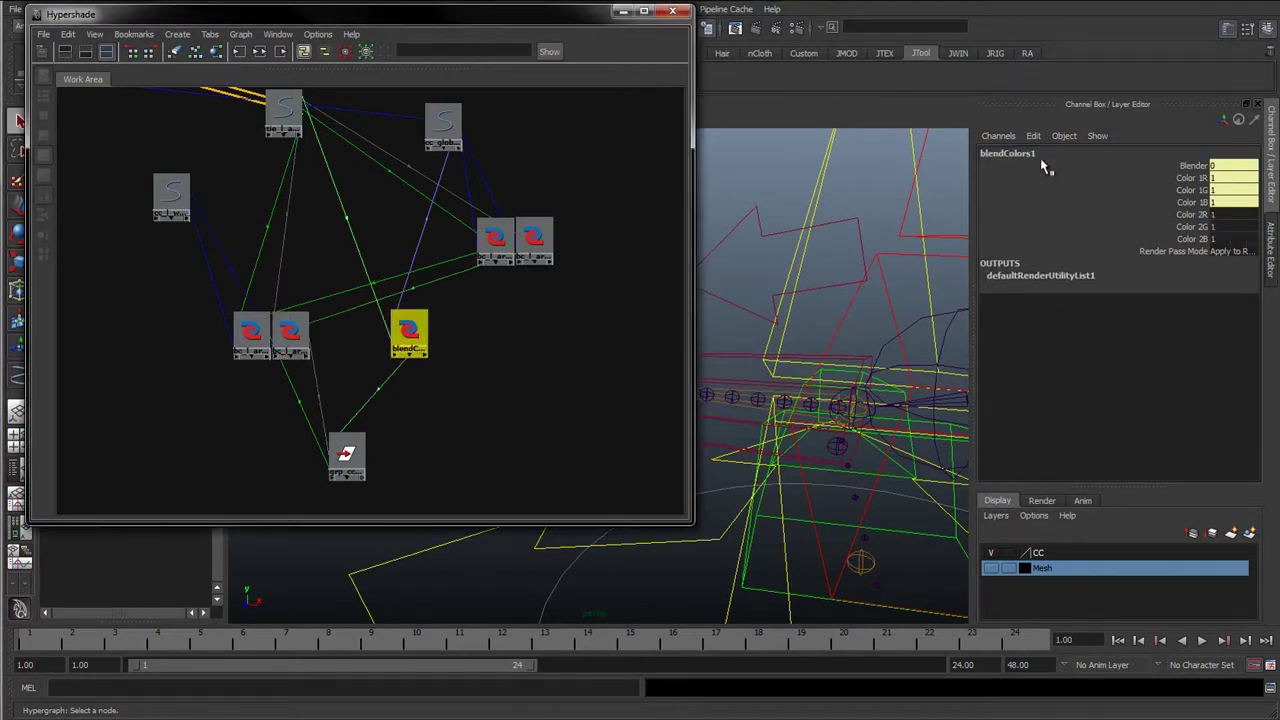
double_click(1035, 154)
type("bc_l_armIK_bodyFollowRot_01")
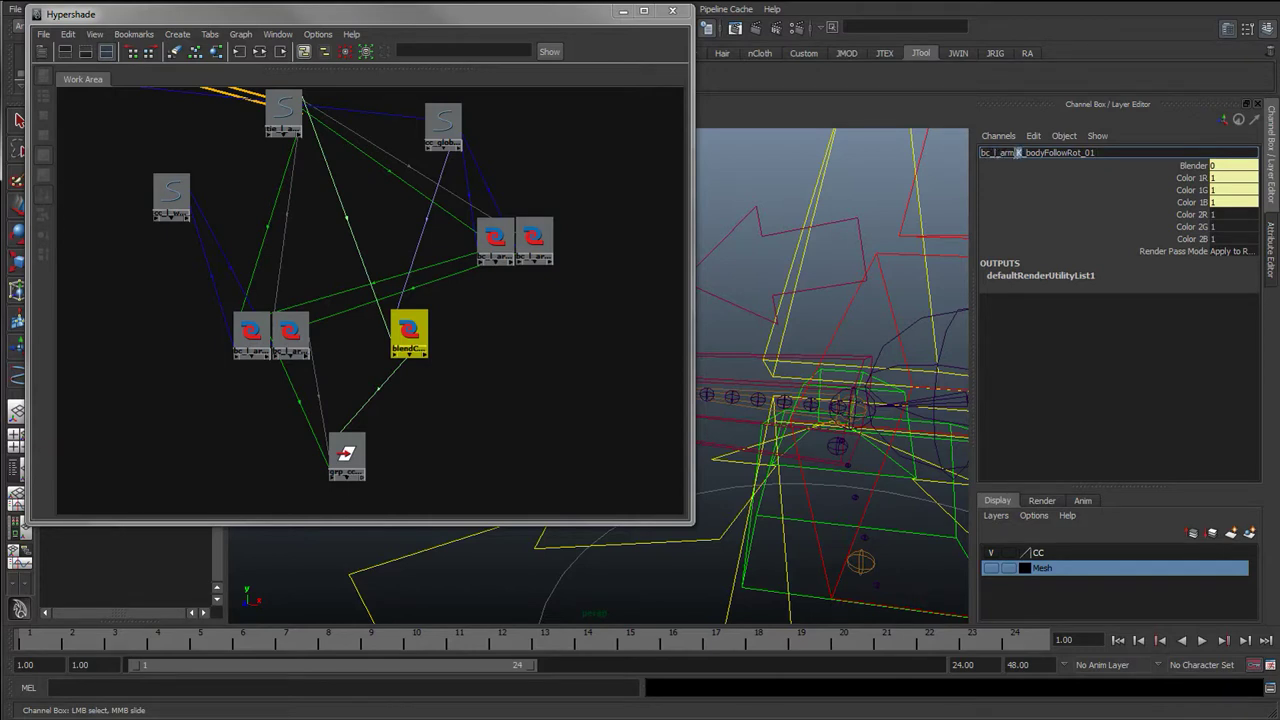
type("FK")
left_click_drag(1029, 155, 1084, 153)
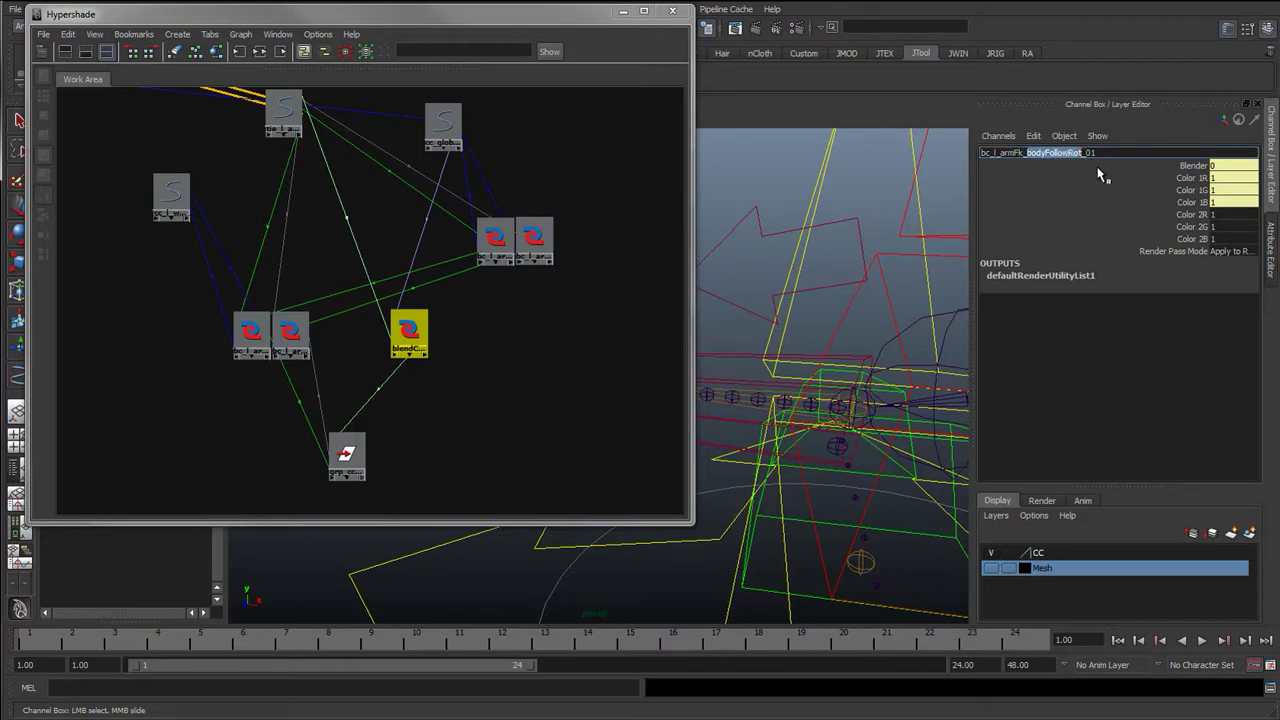
type("scale")
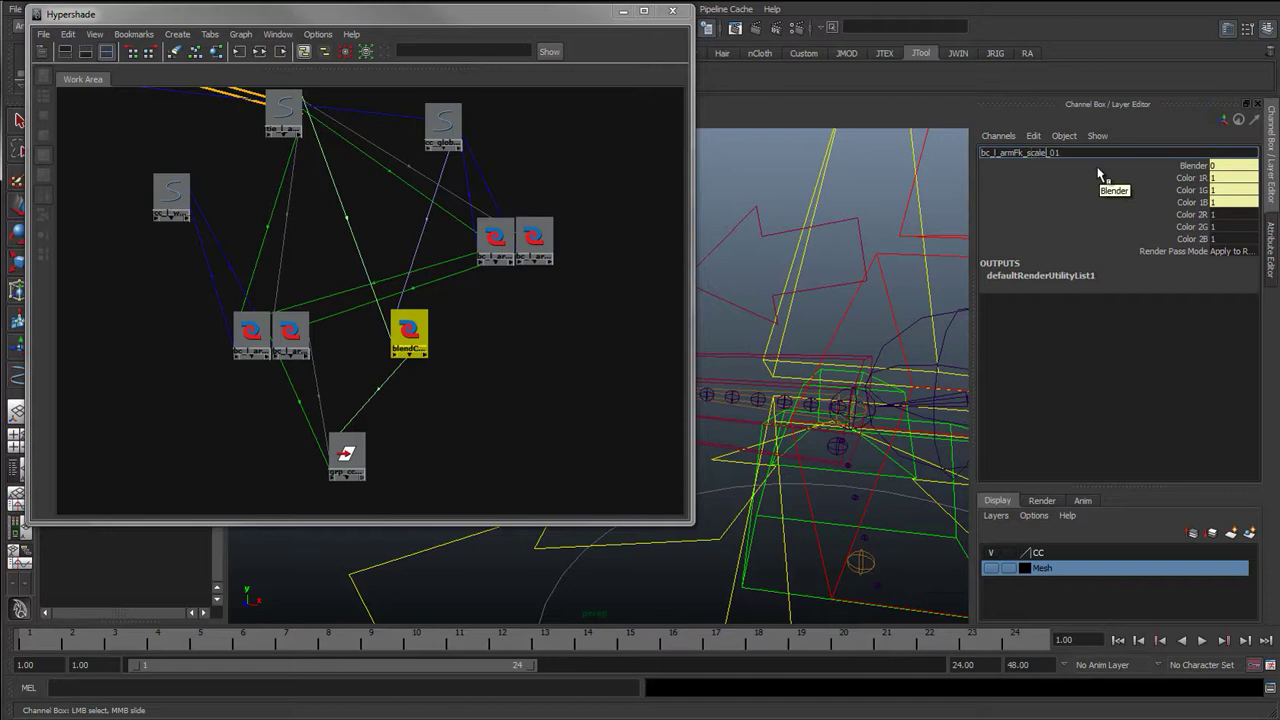
key("Return")
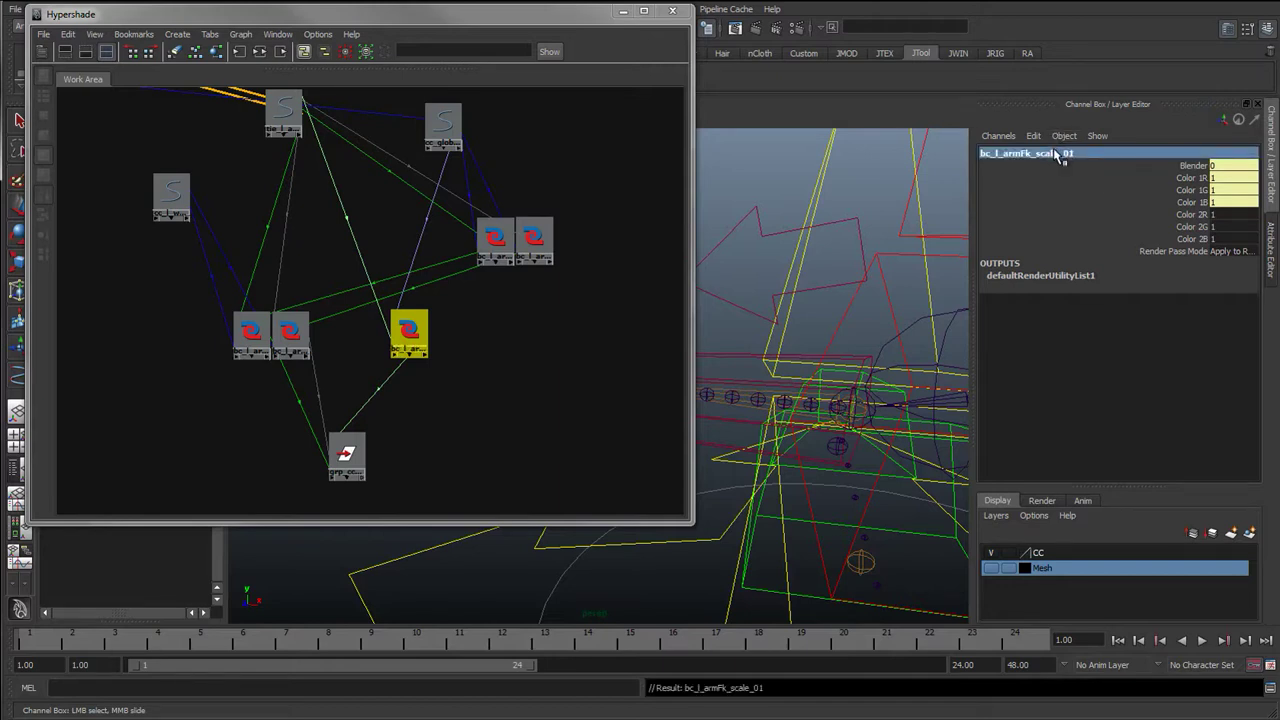
left_click(1057, 155)
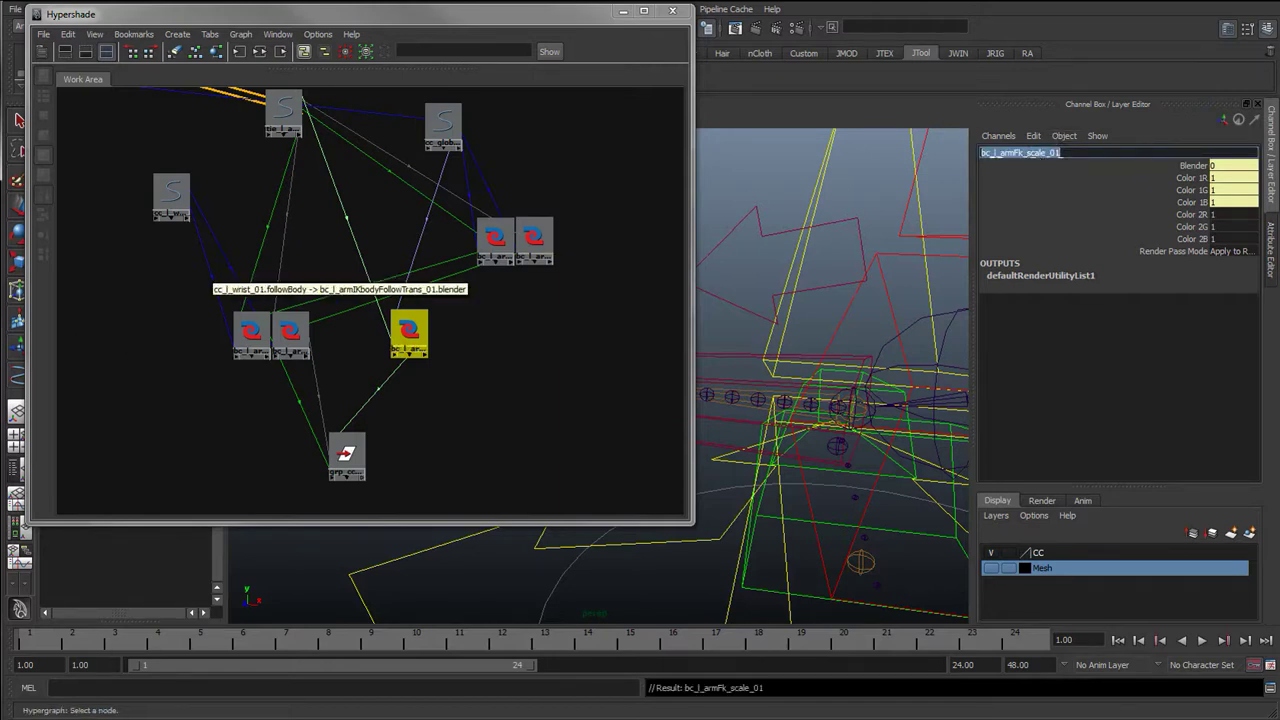
key("Return")
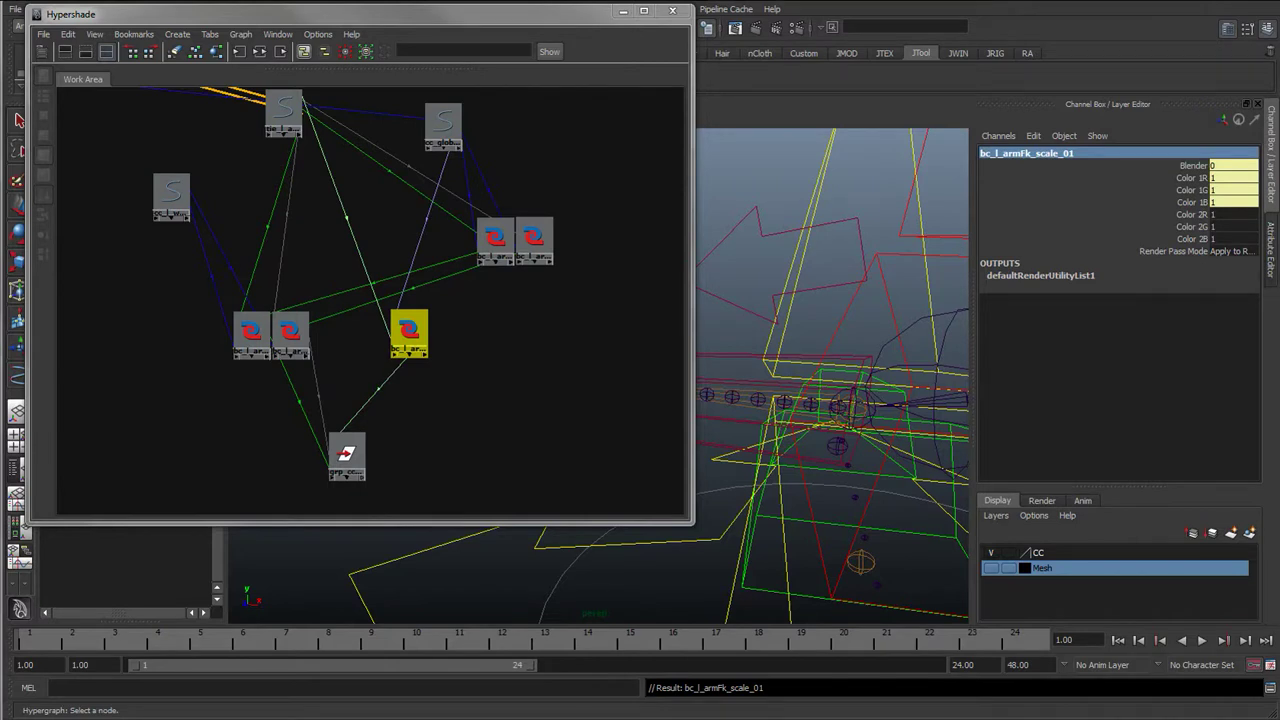
Step: Select the right wrist control's parent group, grp_cc_r_wristOff_01, and graph its connections in the Hypershade
left_click(523, 366)
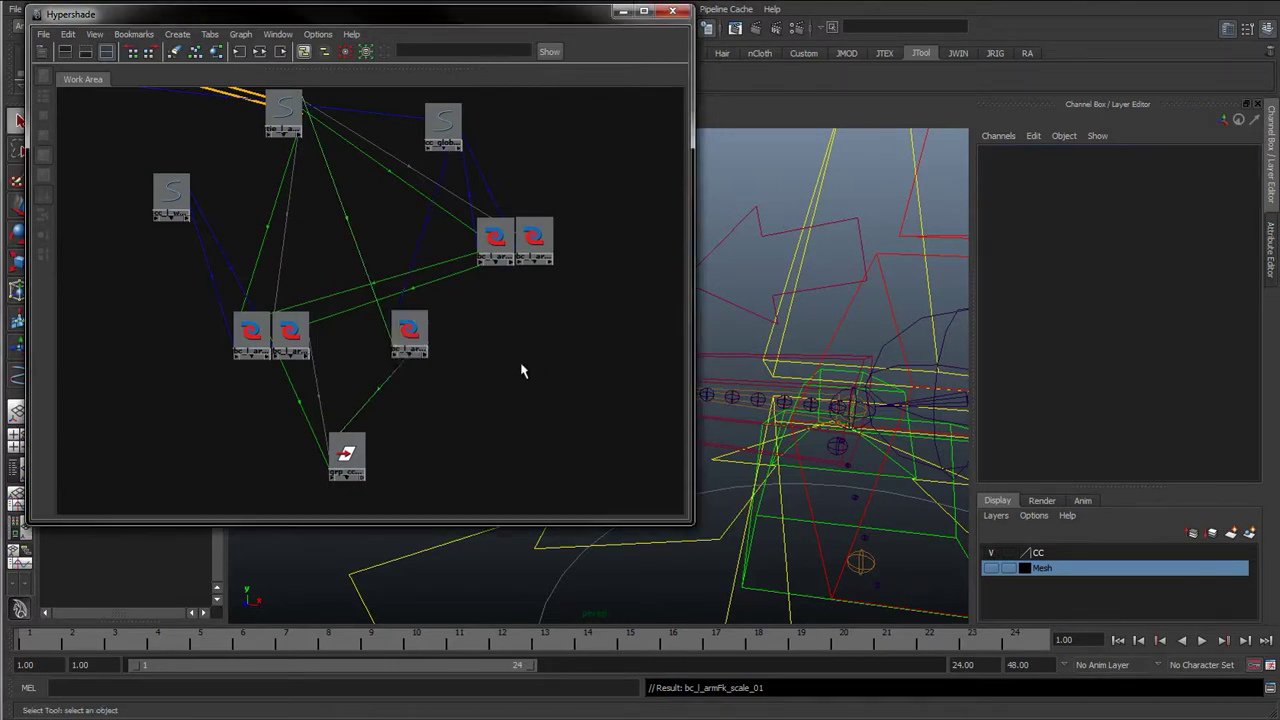
left_click(414, 336)
left_click_drag(465, 18, 0, 50)
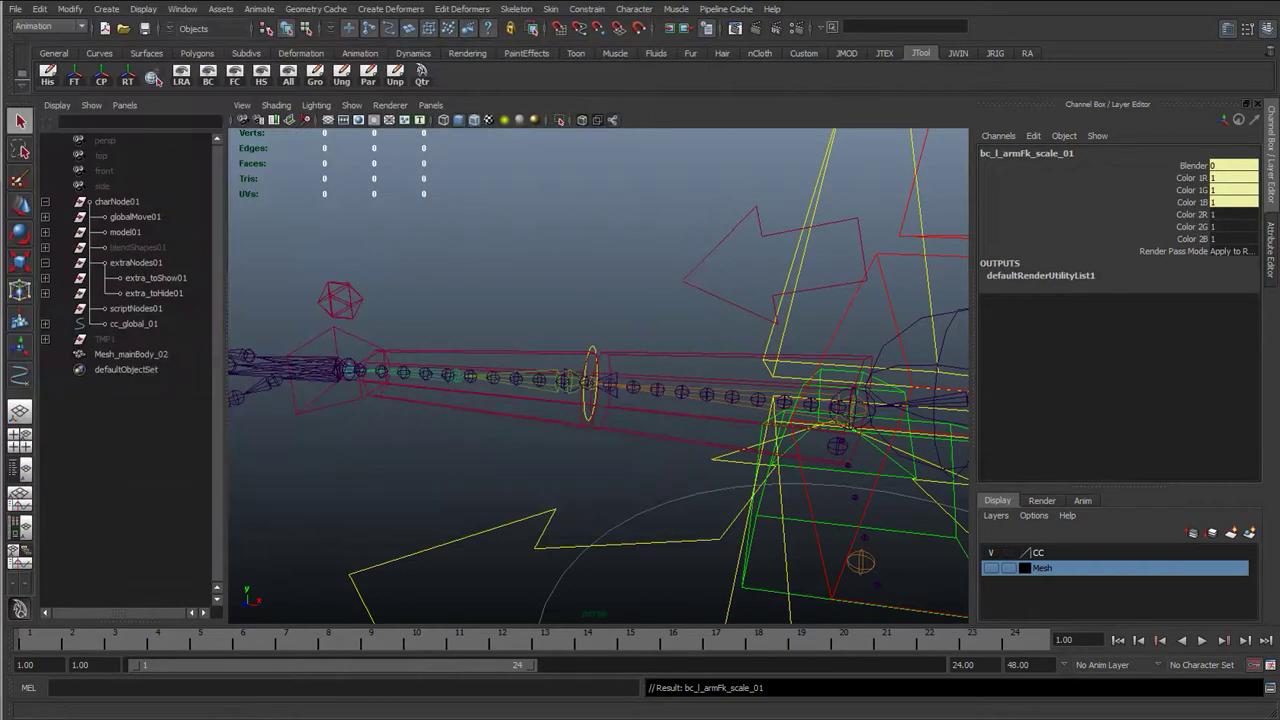
left_click(582, 365)
right_click_drag(300, 448, 495, 429, "alt")
left_click_drag(497, 435, 473, 362, "alt")
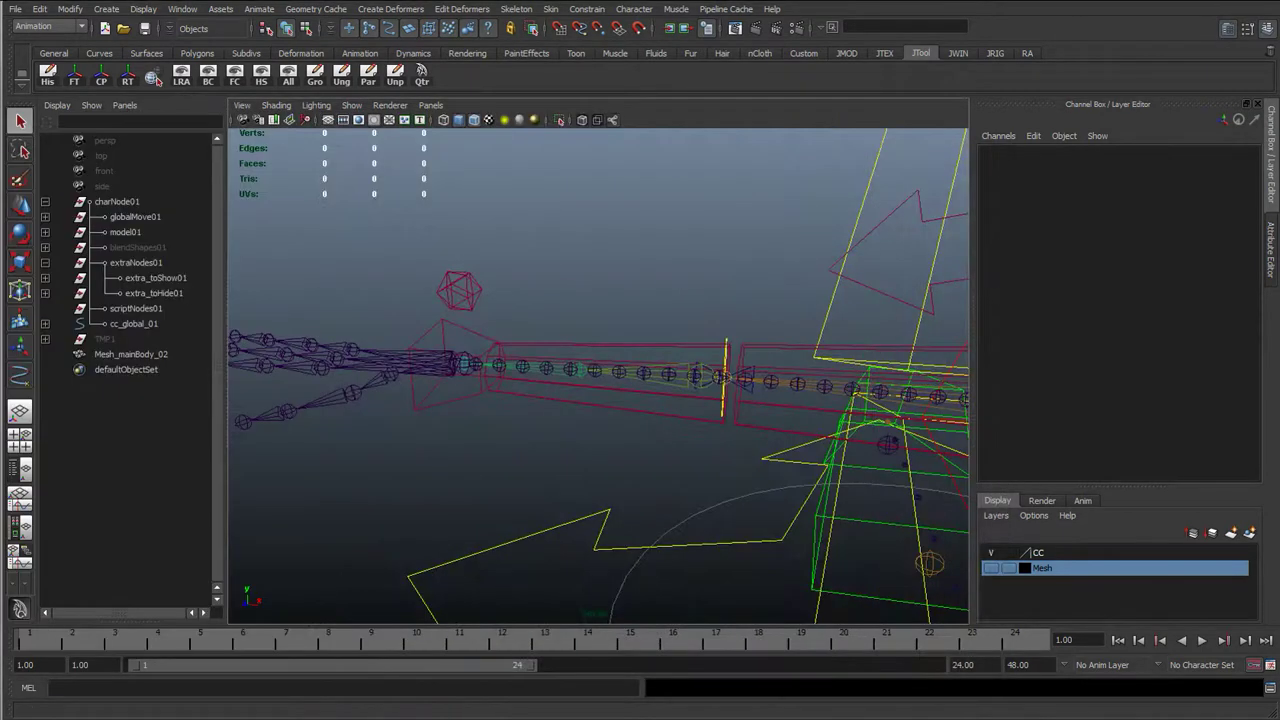
left_click(467, 326)
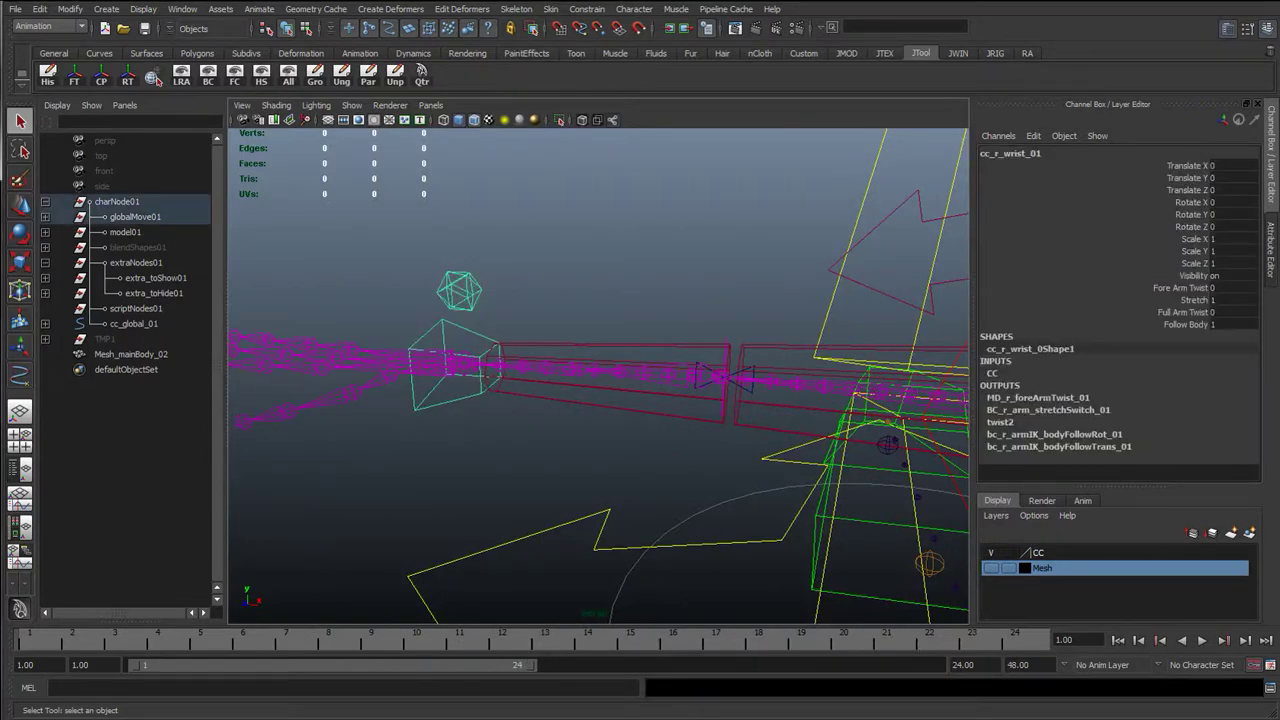
key("Up")
left_click_drag(0, 100, 480, 109)
left_click(185, 122)
left_click(184, 121)
left_click(203, 138)
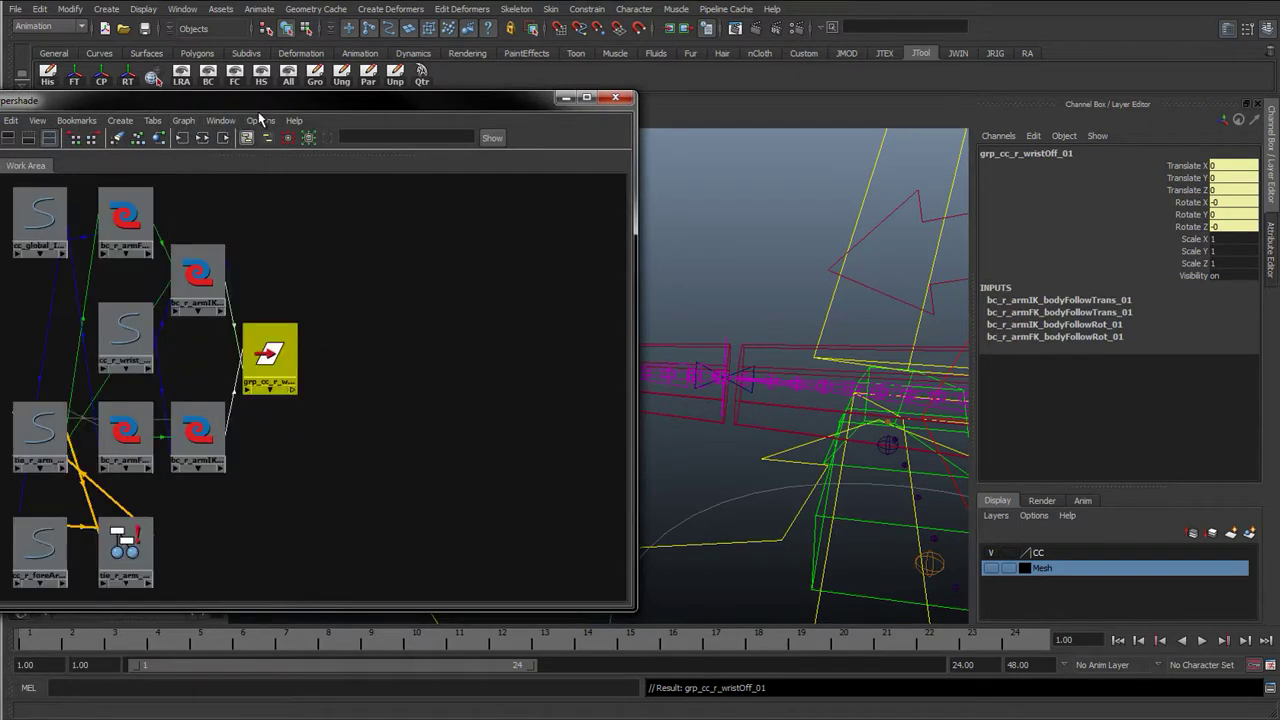
Step: Reselect the right wrist control's offset group and check which of its channels are connected
left_click_drag(400, 98, 543, 447)
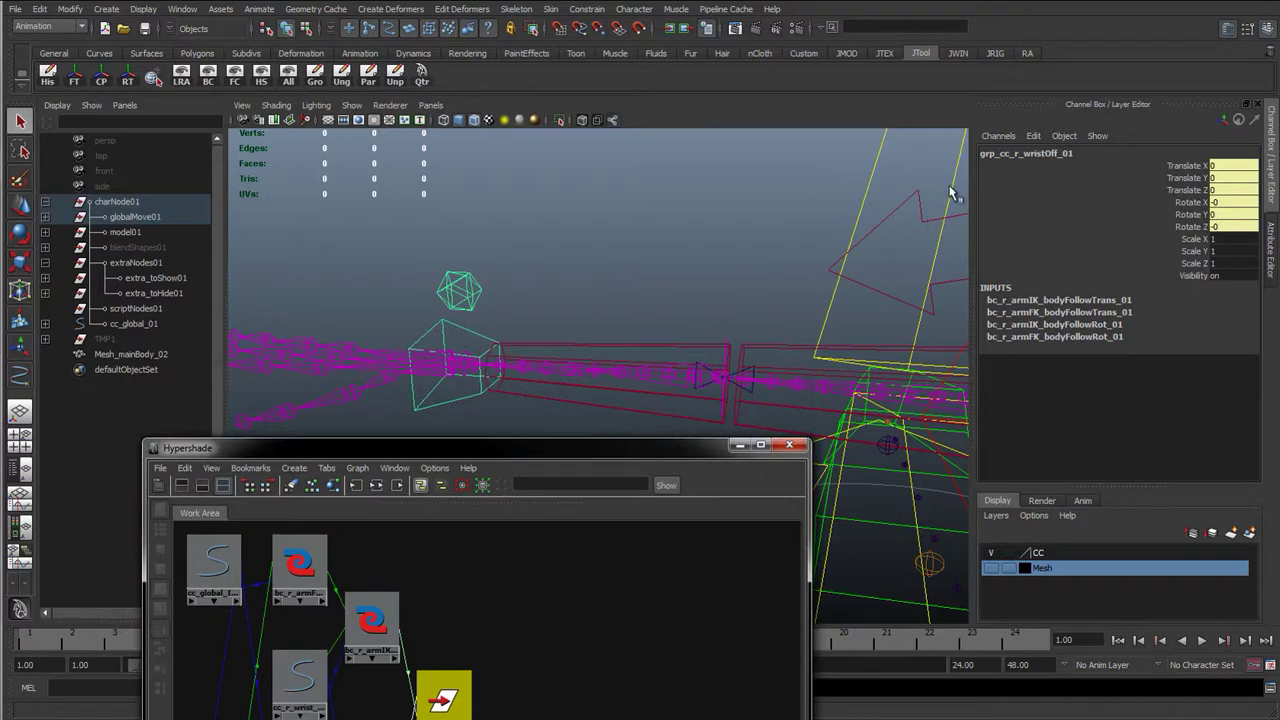
left_click(478, 335)
key("Up")
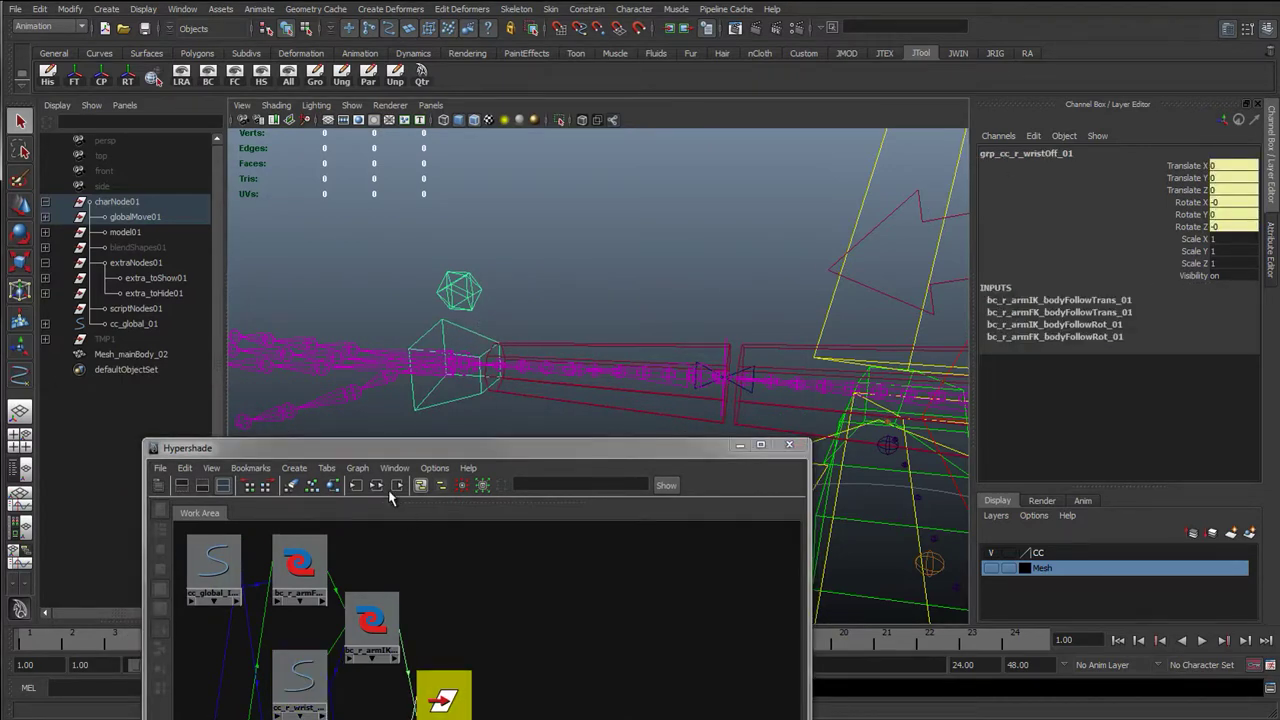
left_click_drag(417, 453, 346, 159)
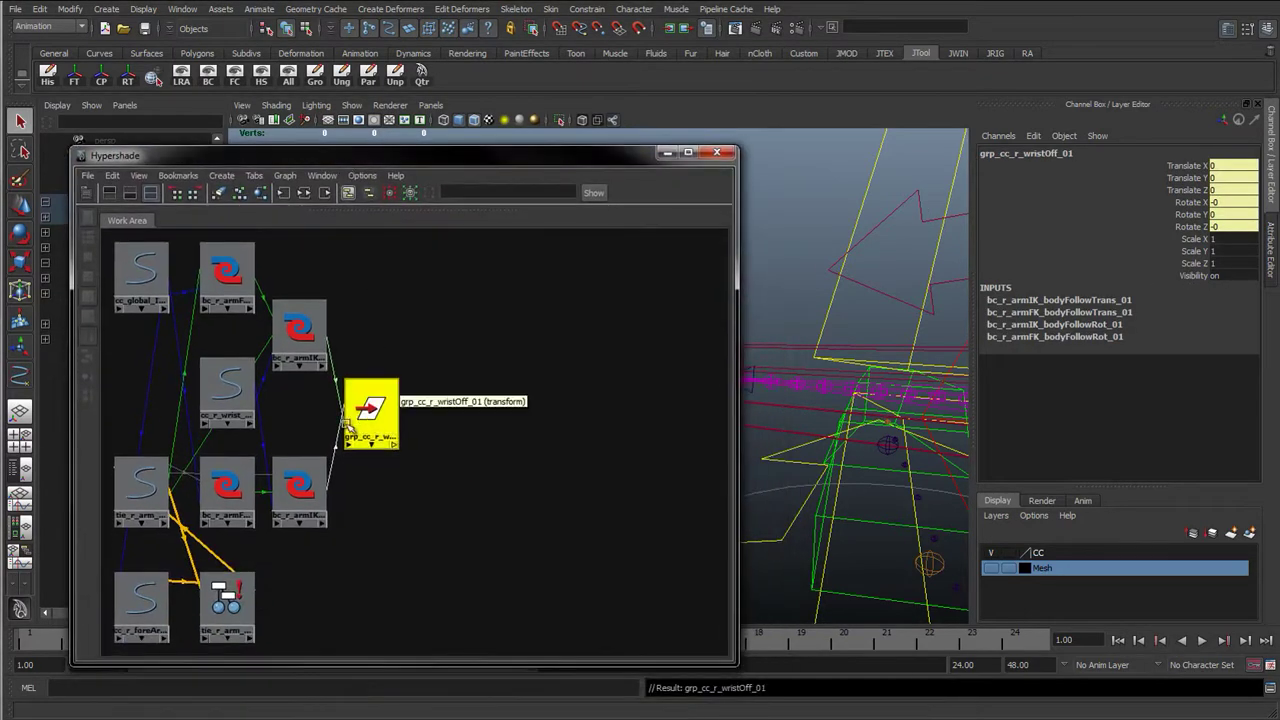
Step: Set grp_cc_r_wristOff_01 apart in the graph and group the tie, forearm FK control and parent constraint nodes together on the opposite side
left_click_drag(380, 415, 447, 617)
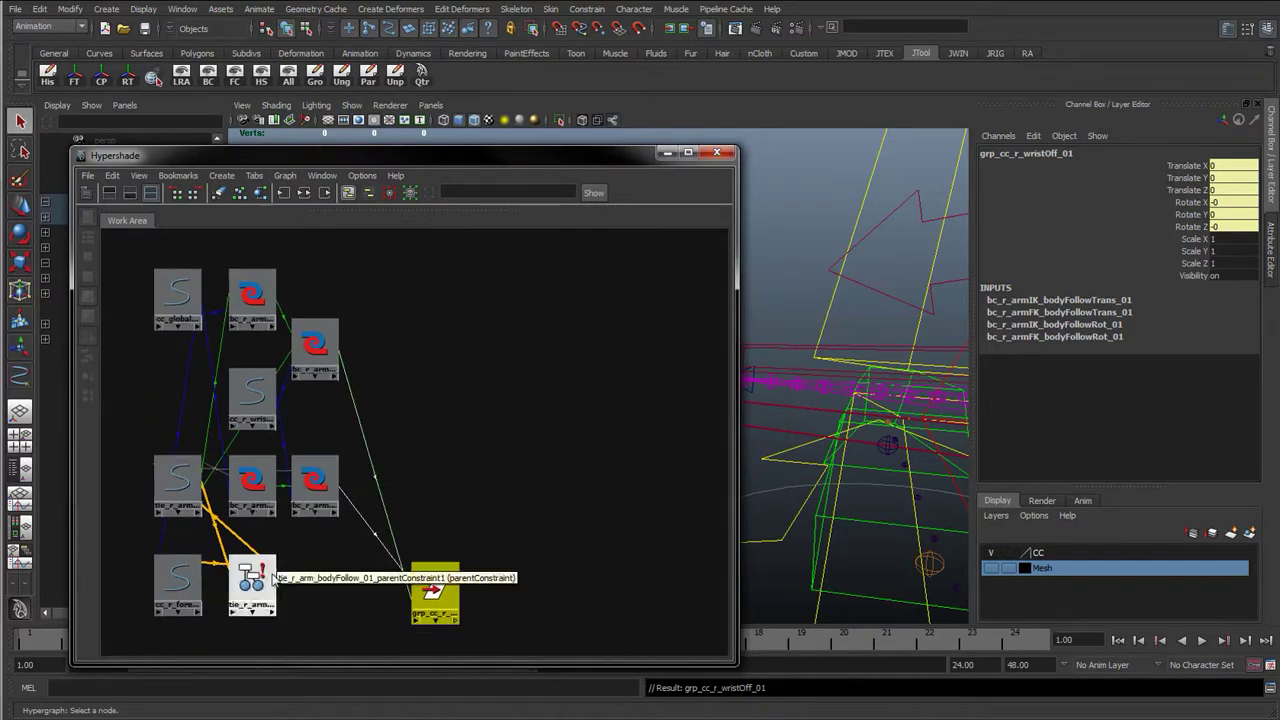
scroll(410, 505, "down", 4)
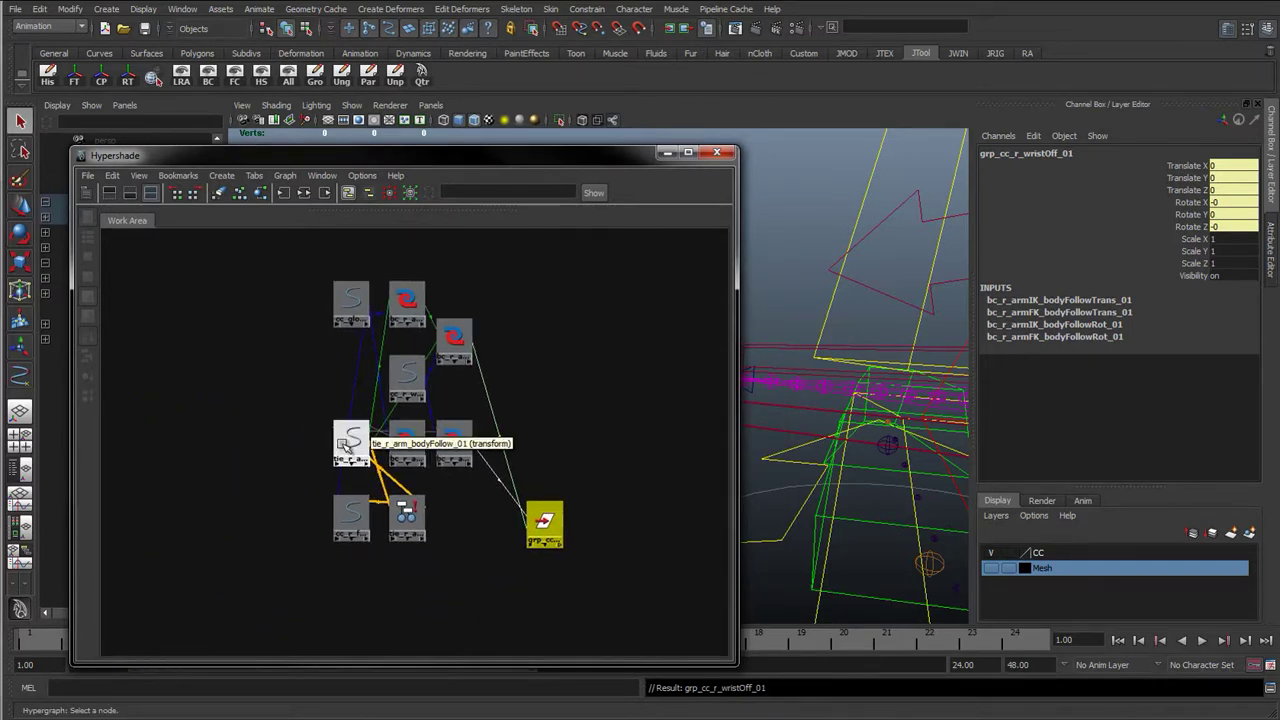
left_click_drag(343, 443, 214, 439)
left_click_drag(314, 564, 259, 528)
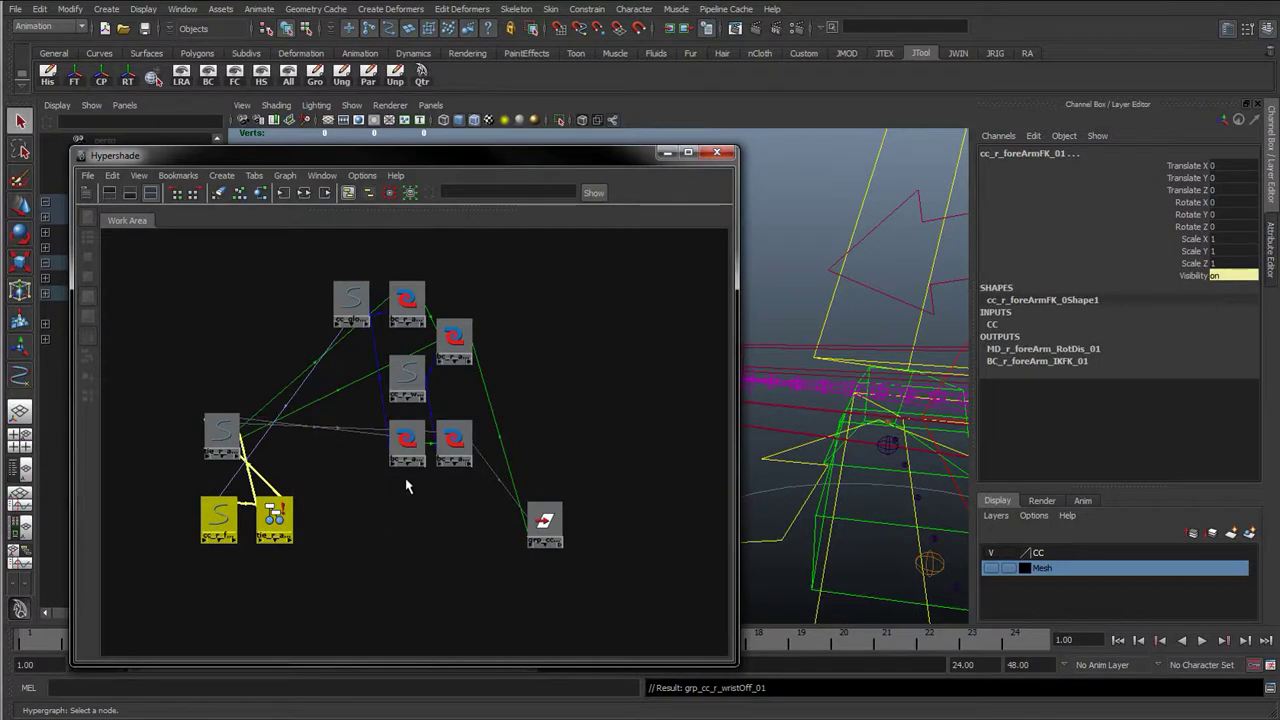
Step: Pair the armFK and armIK bodyFollowRot blend nodes near the tie, and place the paired bodyFollowTrans blend nodes away from them
left_click_drag(409, 450, 323, 447)
left_click_drag(451, 445, 351, 445)
left_click_drag(460, 336, 609, 398)
left_click_drag(418, 301, 568, 391)
left_click_drag(407, 378, 526, 283)
left_click(609, 393)
left_click_drag(549, 402, 583, 346)
left_click_drag(603, 408, 627, 350)
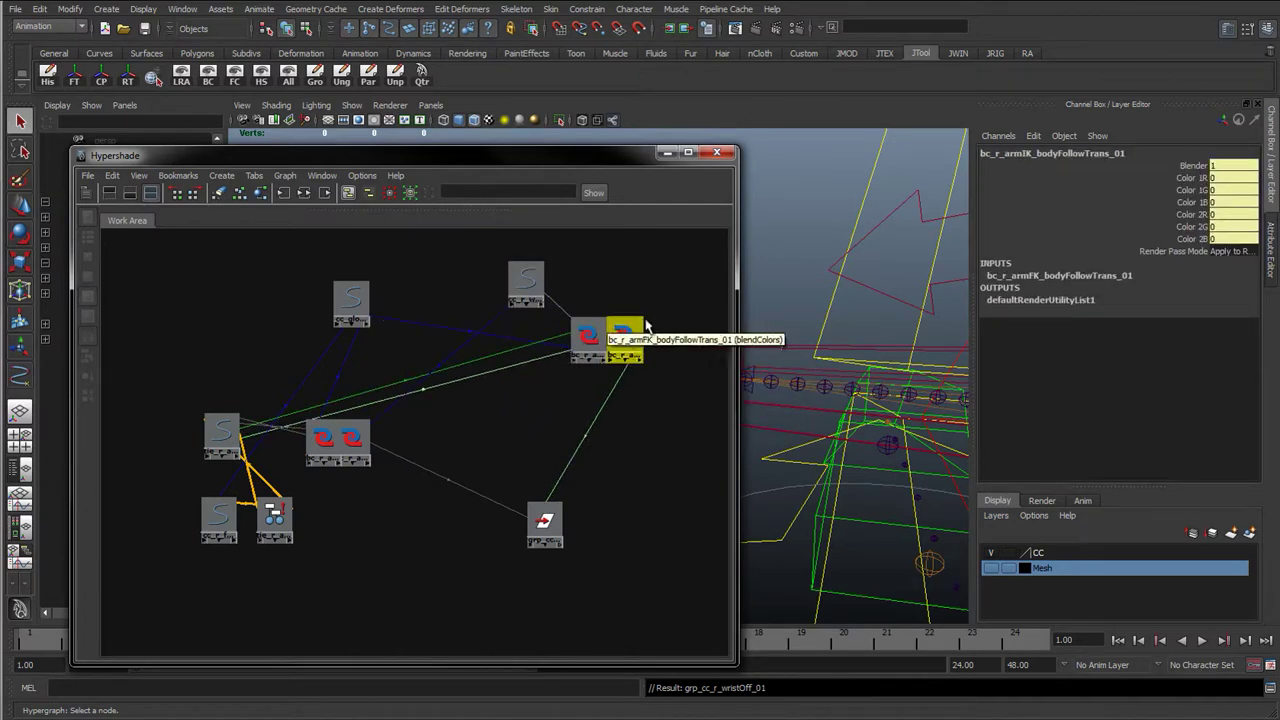
left_click_drag(445, 447, 323, 449)
left_click(490, 437)
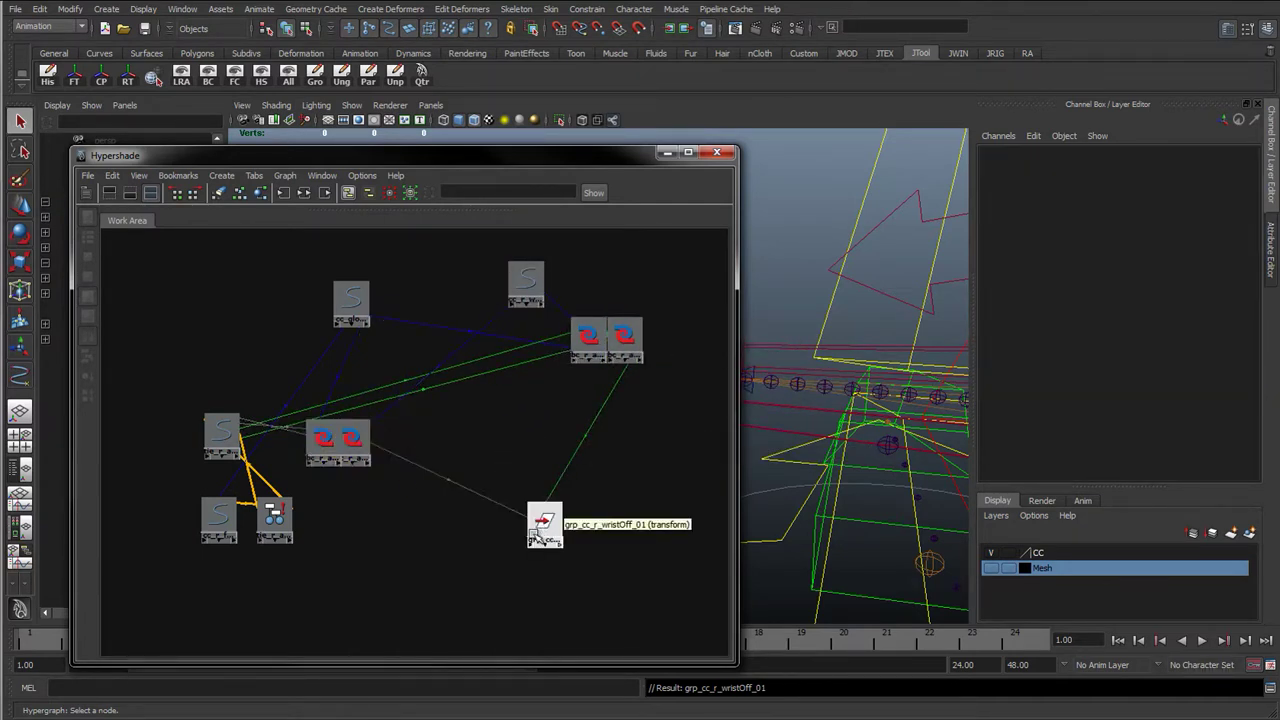
Step: Place the wrist offset group below the blend pairs, the global control beneath the bodyFollowTrans pair, and cc_r_wrist_01 above and between them
left_click_drag(540, 520, 452, 543)
left_click_drag(341, 308, 624, 450)
right_click_drag(505, 508, 550, 508, "alt")
middle_click_drag(525, 495, 445, 505, "alt")
left_click_drag(493, 236, 357, 291)
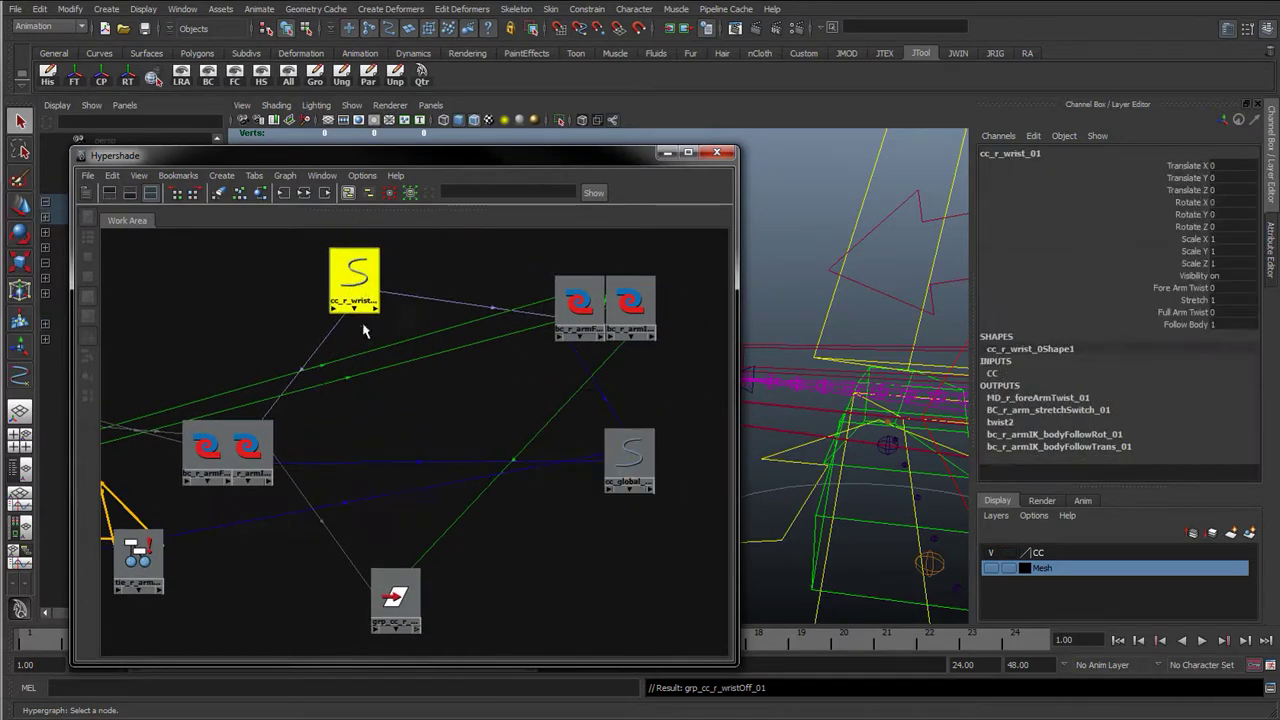
Step: Move tie_r_arm_bodyFollow_01 beside the bodyFollowTrans pair, lower the wrist offset group, and put cc_r_wrist_01 above the bodyFollowRot pair
right_click_drag(395, 350, 375, 343, "alt")
left_click_drag(520, 157, 391, 104)
right_click_drag(378, 366, 352, 370, "alt")
left_click(62, 388)
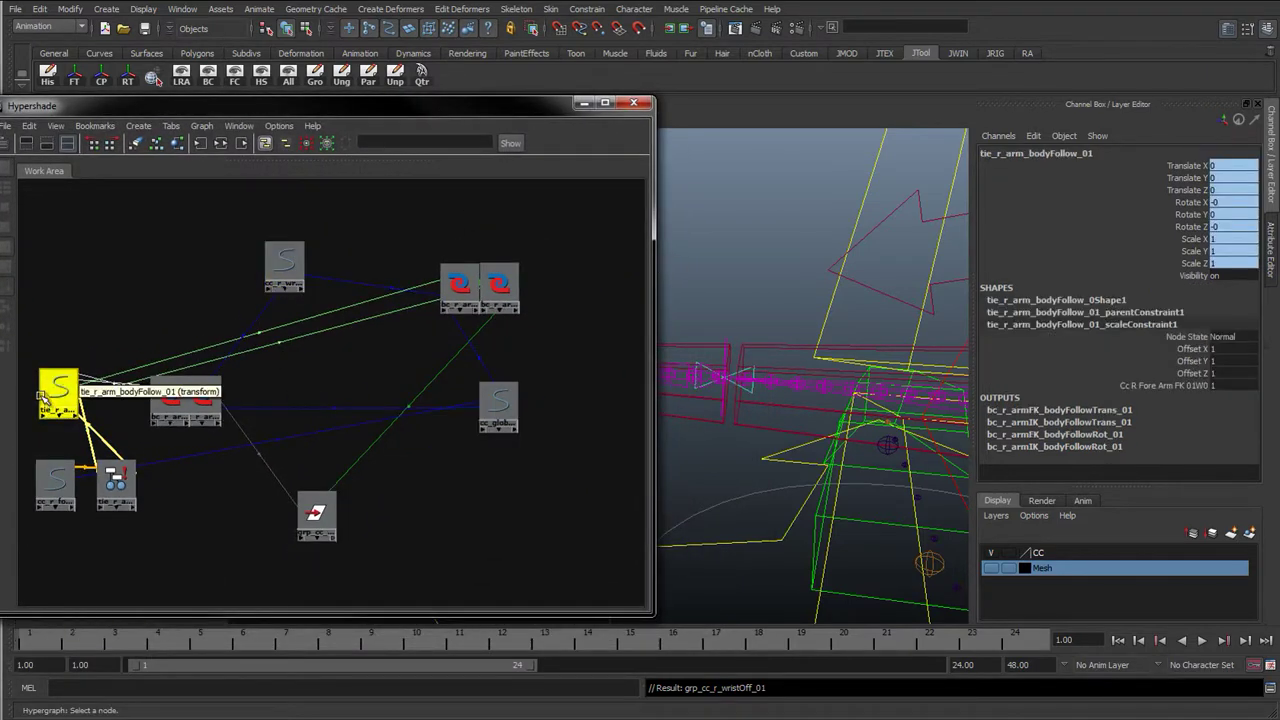
left_click_drag(58, 393, 357, 340)
left_click(498, 402)
left_click_drag(318, 514, 398, 557)
left_click_drag(362, 343, 361, 298)
left_click_drag(283, 266, 128, 272)
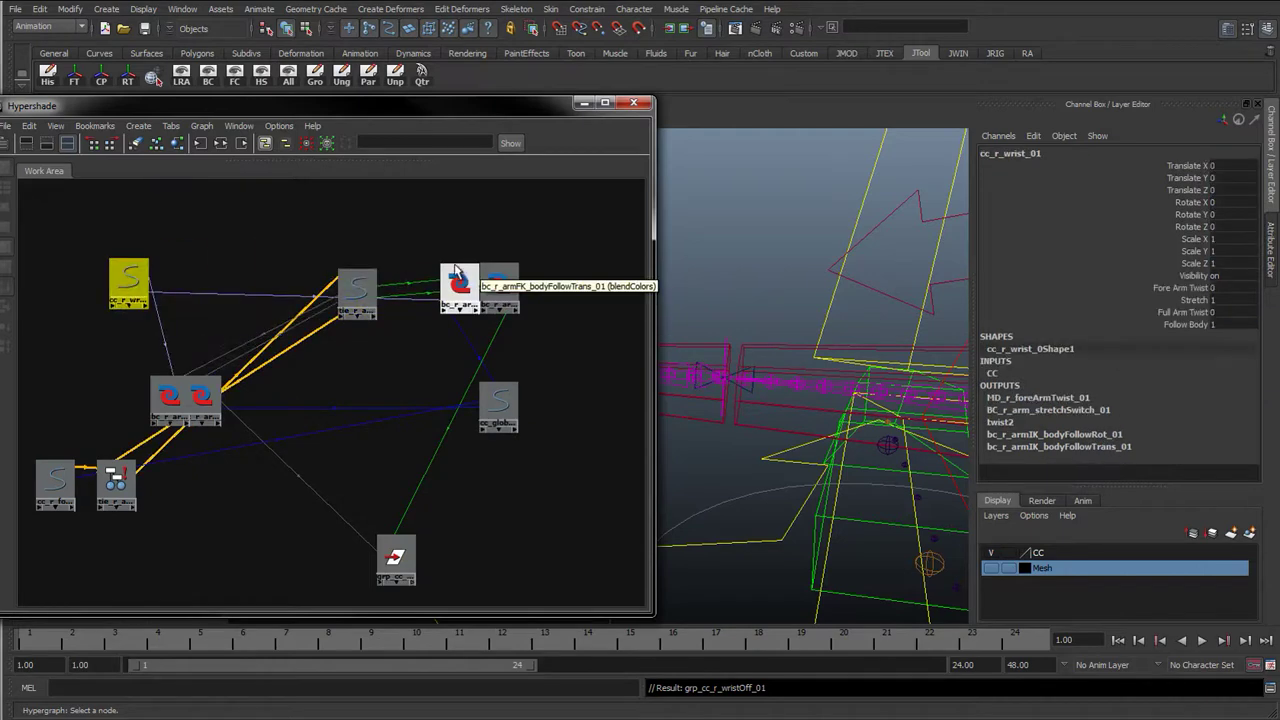
Step: Move the bodyFollowTrans blend pair above the bodyFollowRot pair and raise the tie node clear of the other nodes
left_click(470, 285)
left_click_drag(470, 285, 152, 275)
left_click_drag(381, 285, 415, 232)
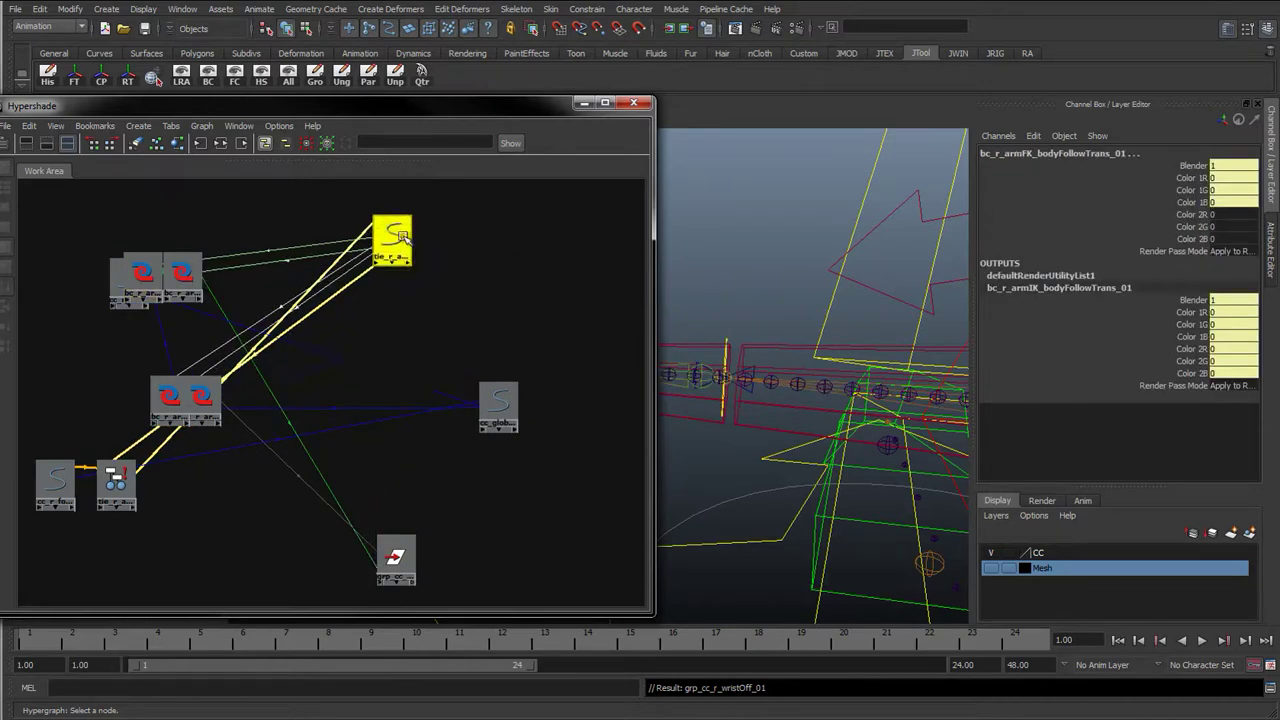
Step: Raise the wrist offset group slightly, create a Blend Colors node, and place it above that group in the node graph
left_click_drag(398, 556, 386, 532)
right_click_drag(802, 476, 609, 483, "alt")
middle_click_drag(770, 462, 1009, 437, "alt")
middle_click_drag(796, 398, 688, 406, "alt")
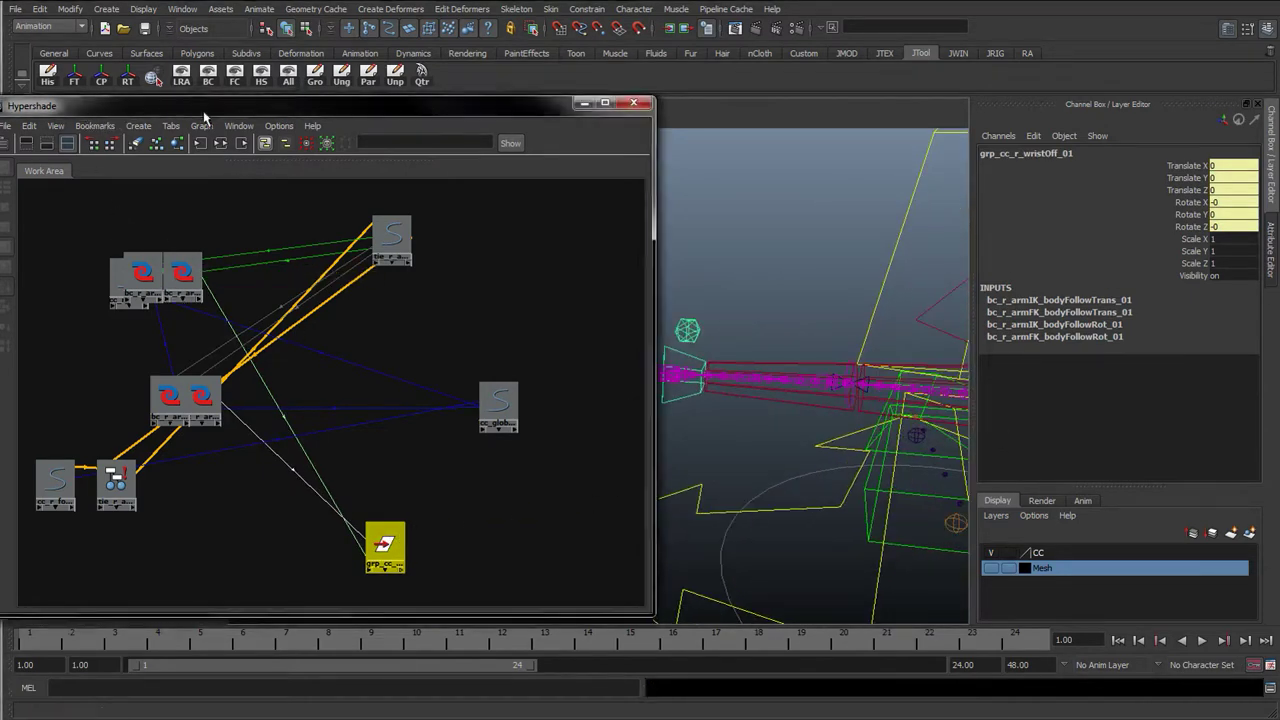
left_click_drag(150, 106, 240, 102)
left_click(96, 140)
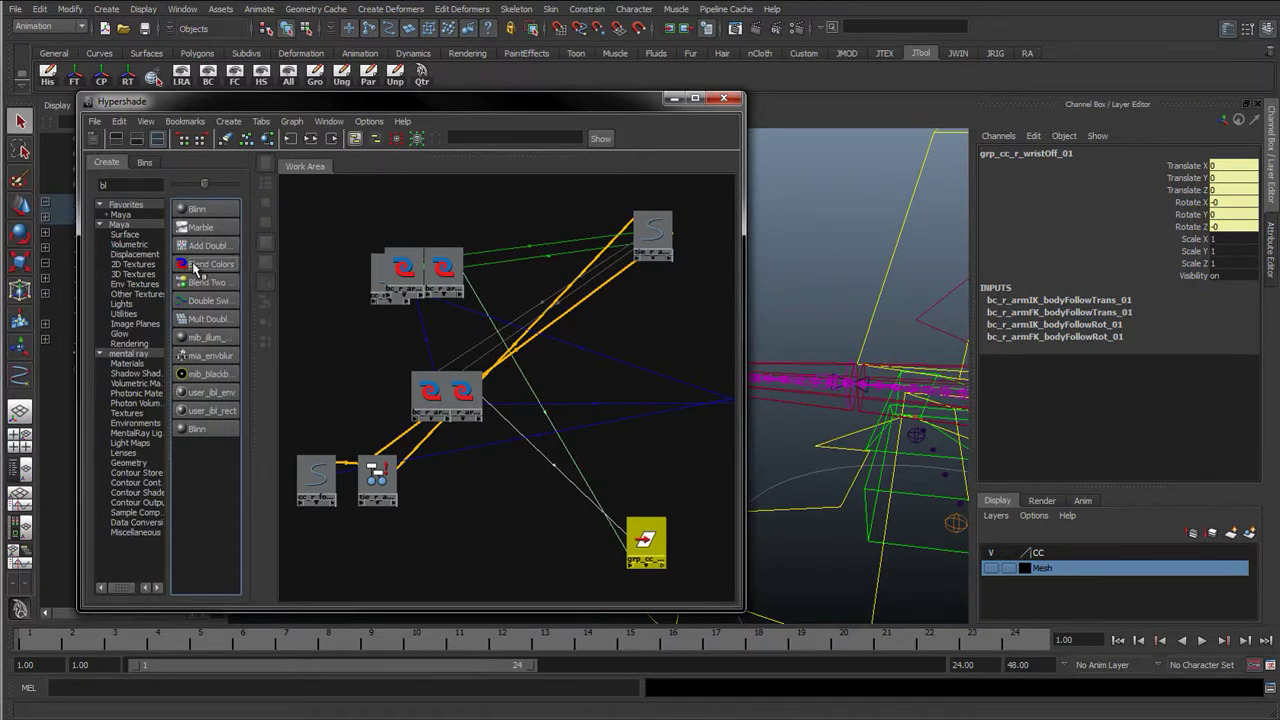
left_click(197, 266)
left_click(93, 138)
left_click_drag(130, 197, 473, 398)
Step: Rename the new Blend Colors node as bc_r_armFk_scale_01
left_click(1008, 154)
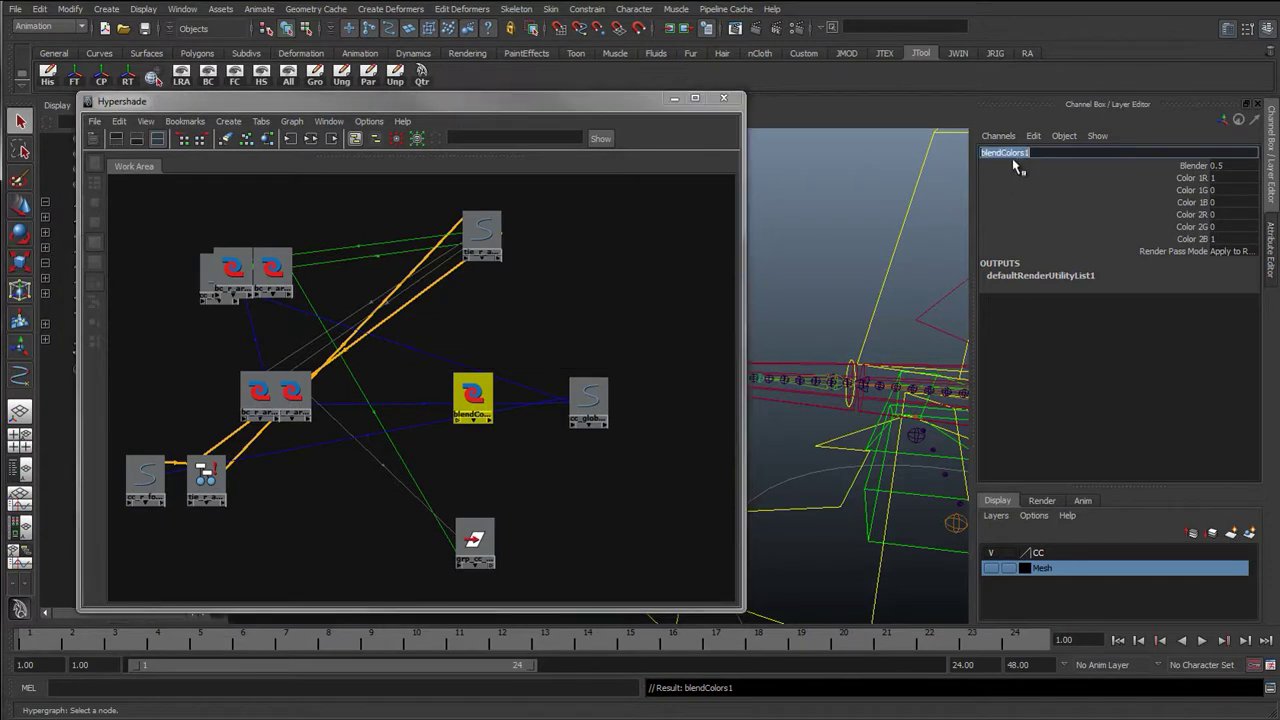
type("bc_l_armFk_scale_01")
key("BackSpace")
key("BackSpace")
type("r")
key("Return")
left_click(485, 270)
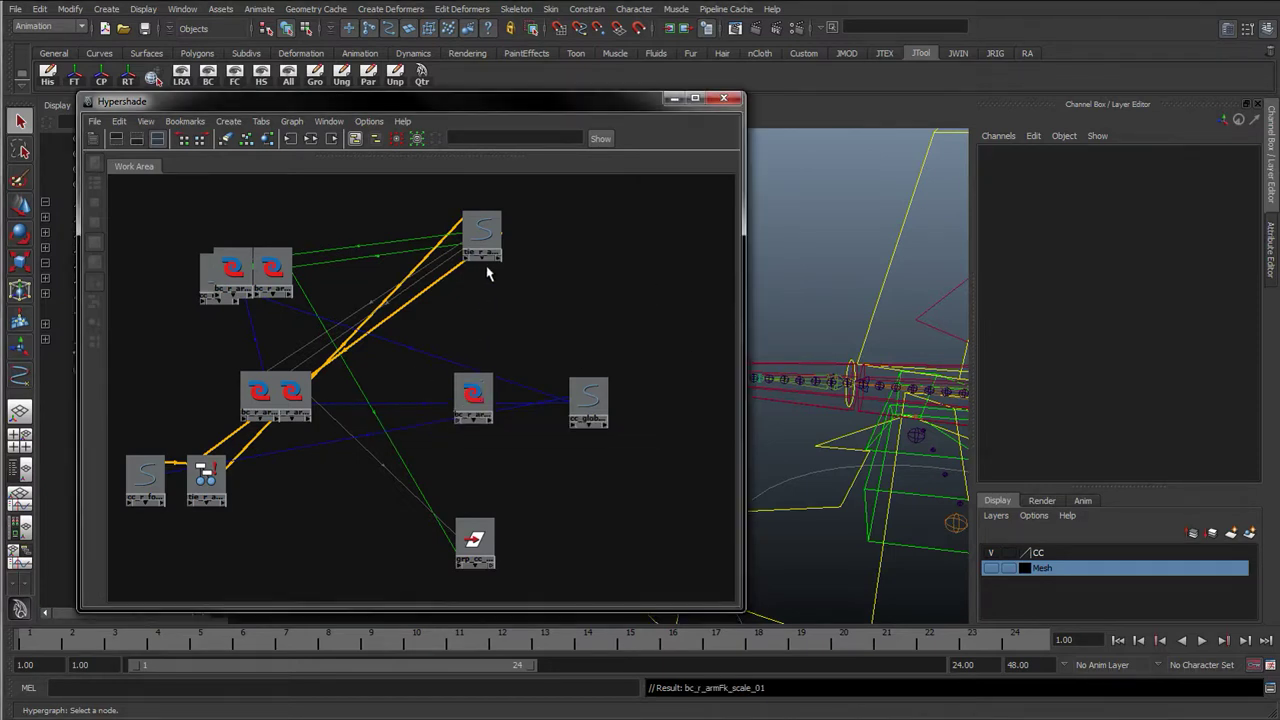
Step: Connect the scale output of tie_r_arm_bodyFollow_01 to color1 of bc_r_armFk_scale_01
middle_click_drag(487, 237, 483, 397)
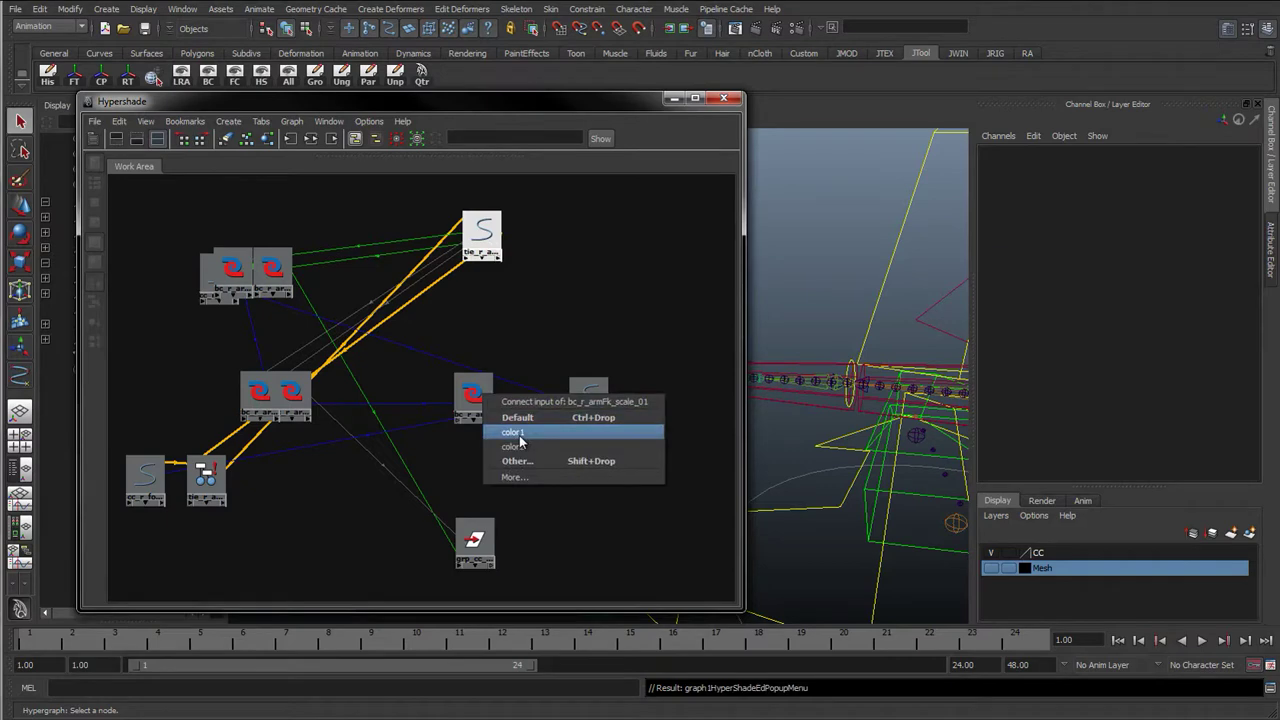
left_click(533, 466)
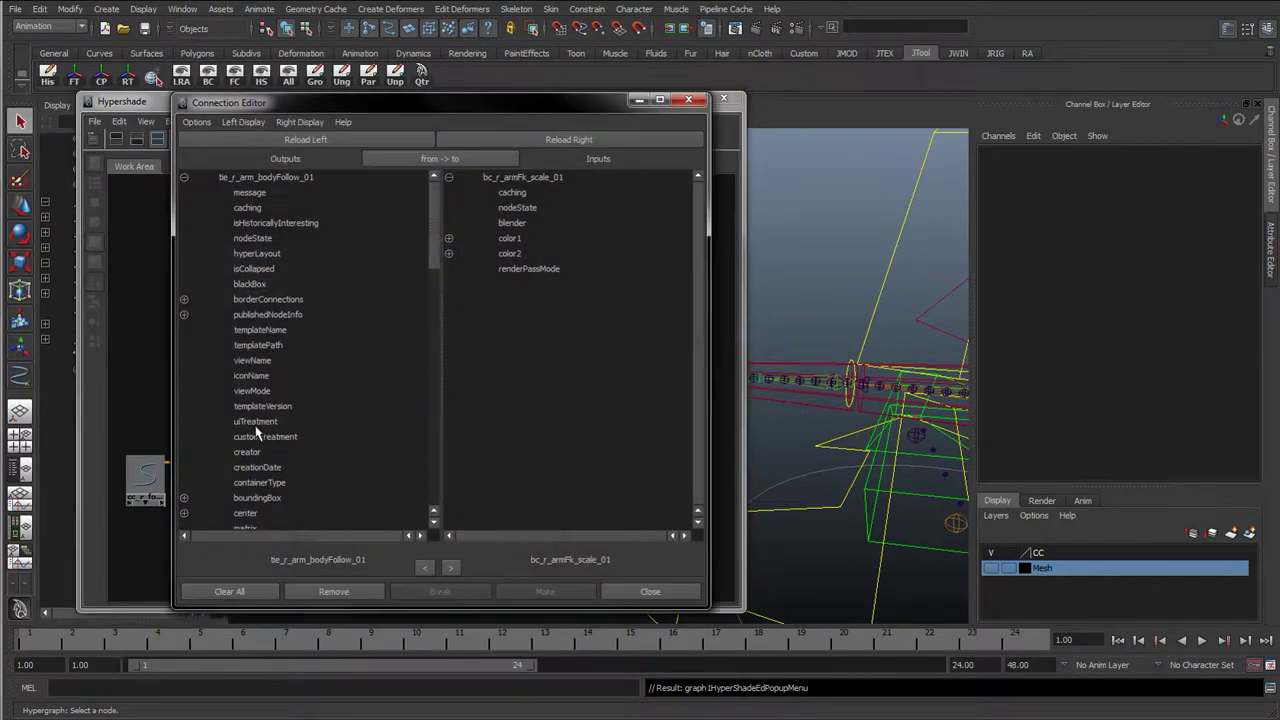
left_click(247, 392)
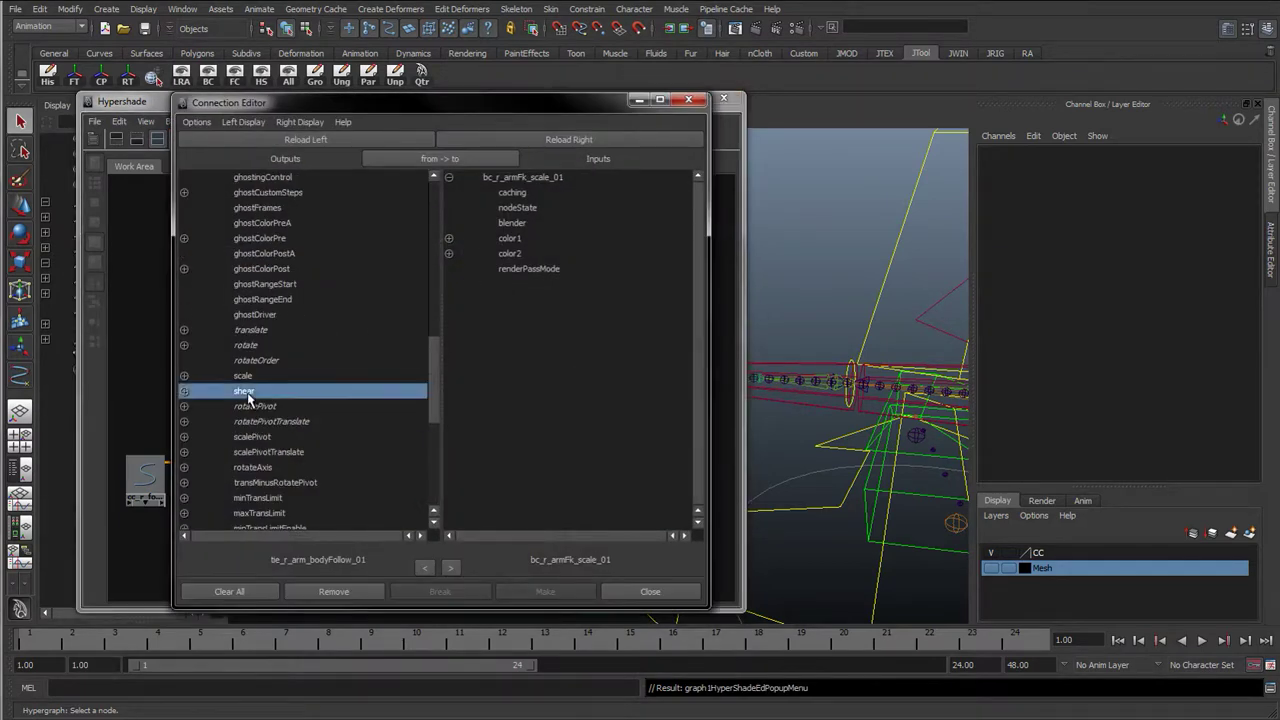
left_click(243, 376)
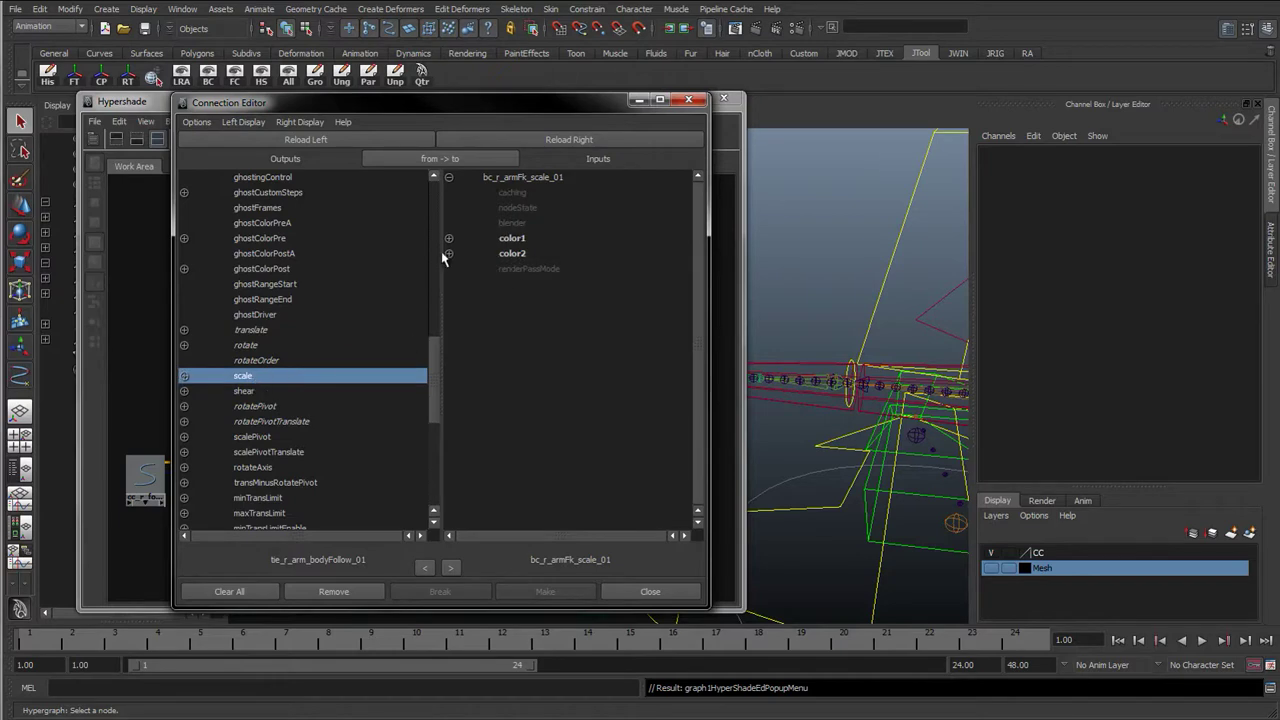
left_click(512, 239)
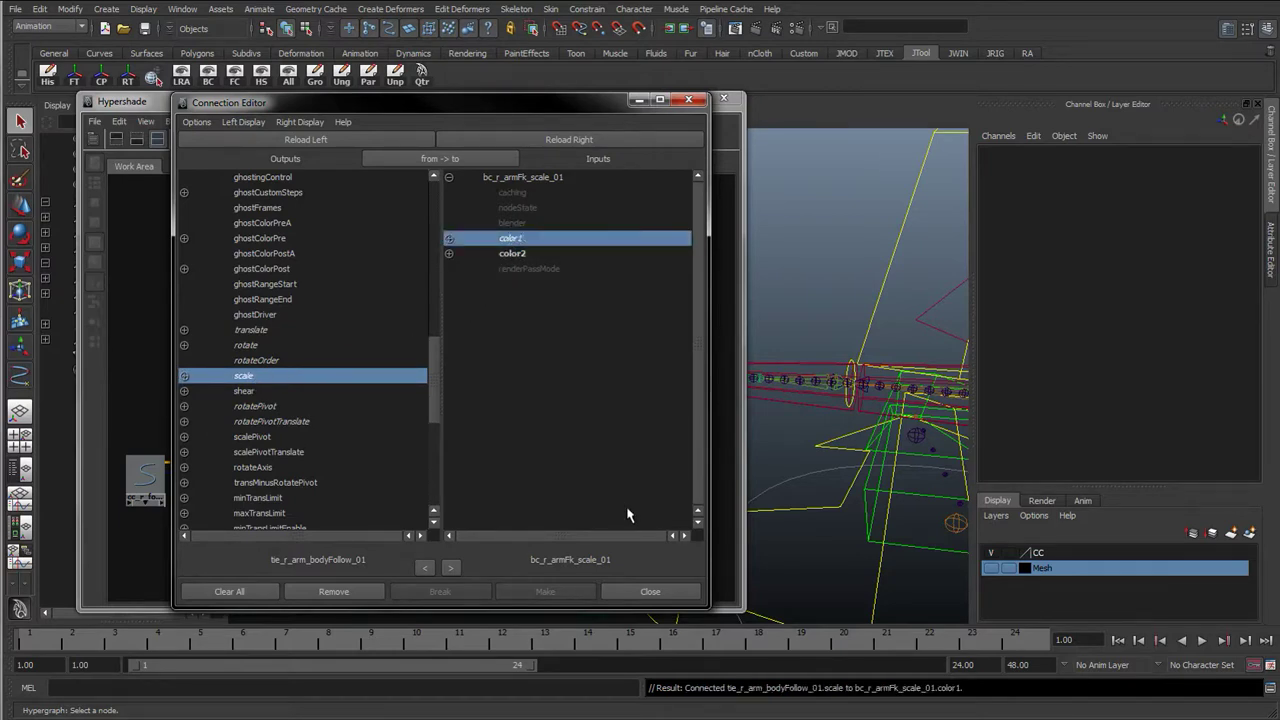
left_click(650, 592)
Step: Set Color 2R, Color 2G and Color 2B of bc_r_armFk_scale_01 to 1
left_click(457, 408)
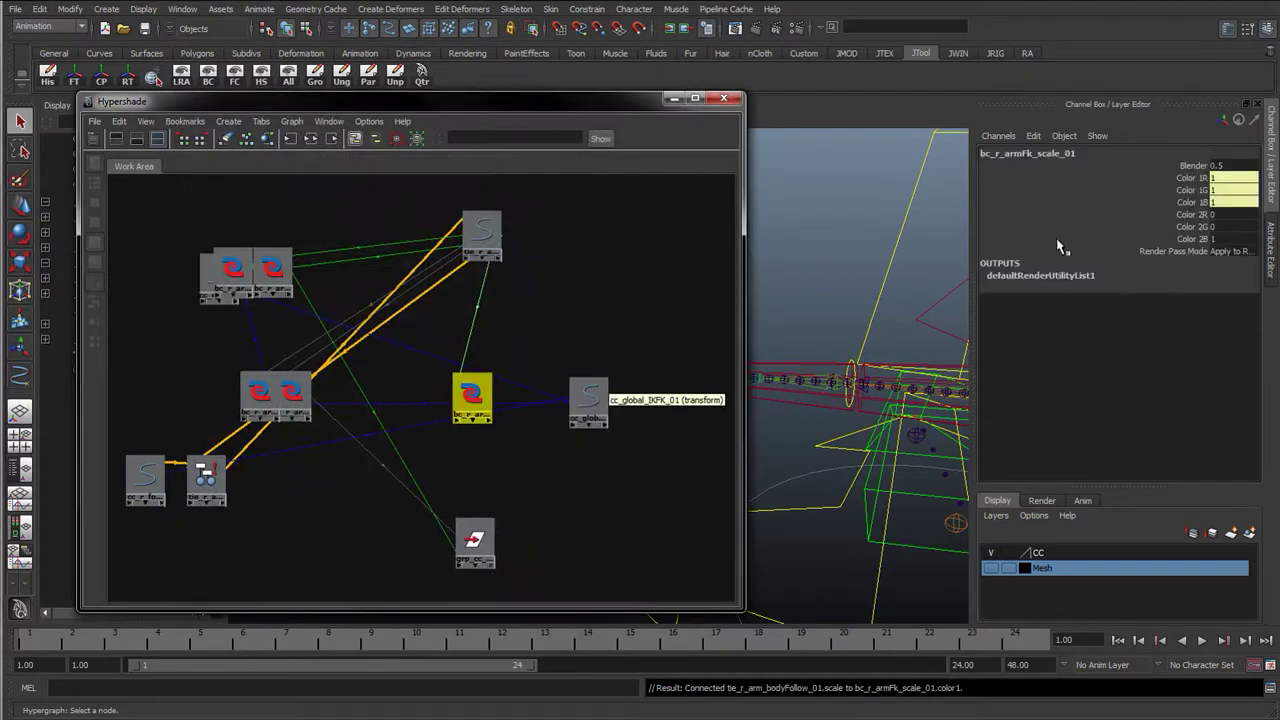
left_click_drag(1224, 216, 1225, 238)
type("1")
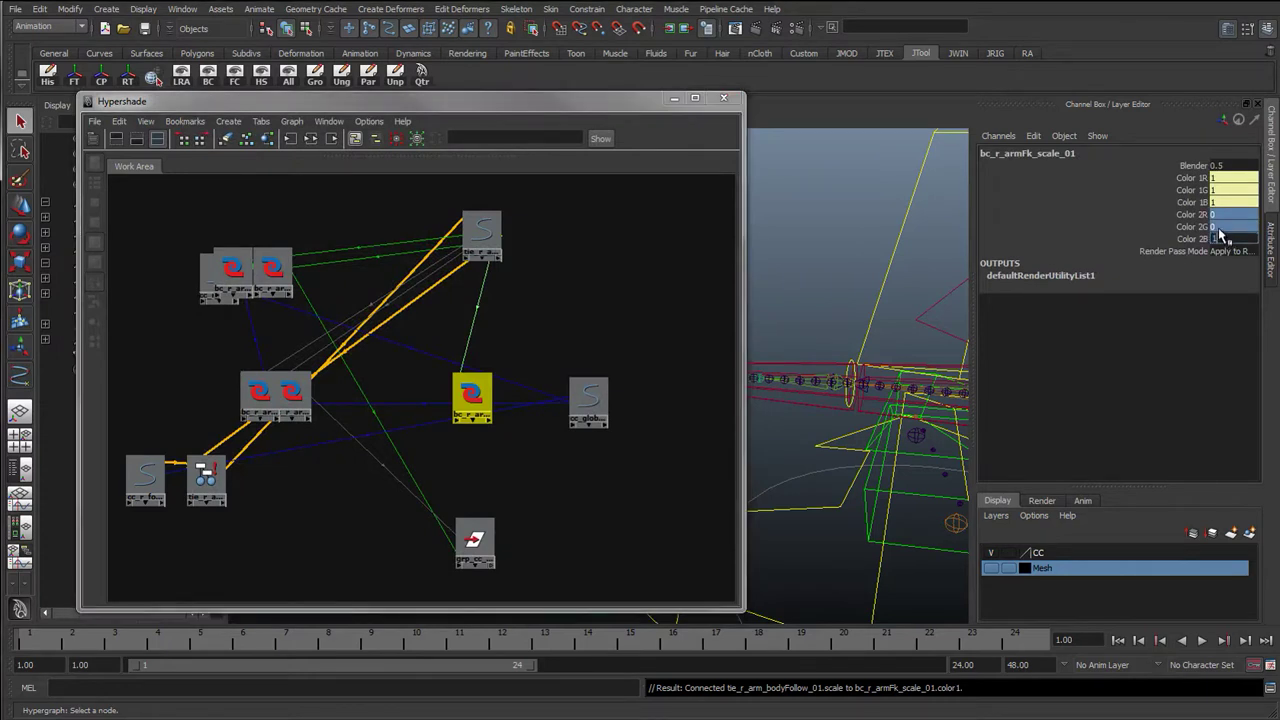
key("Return")
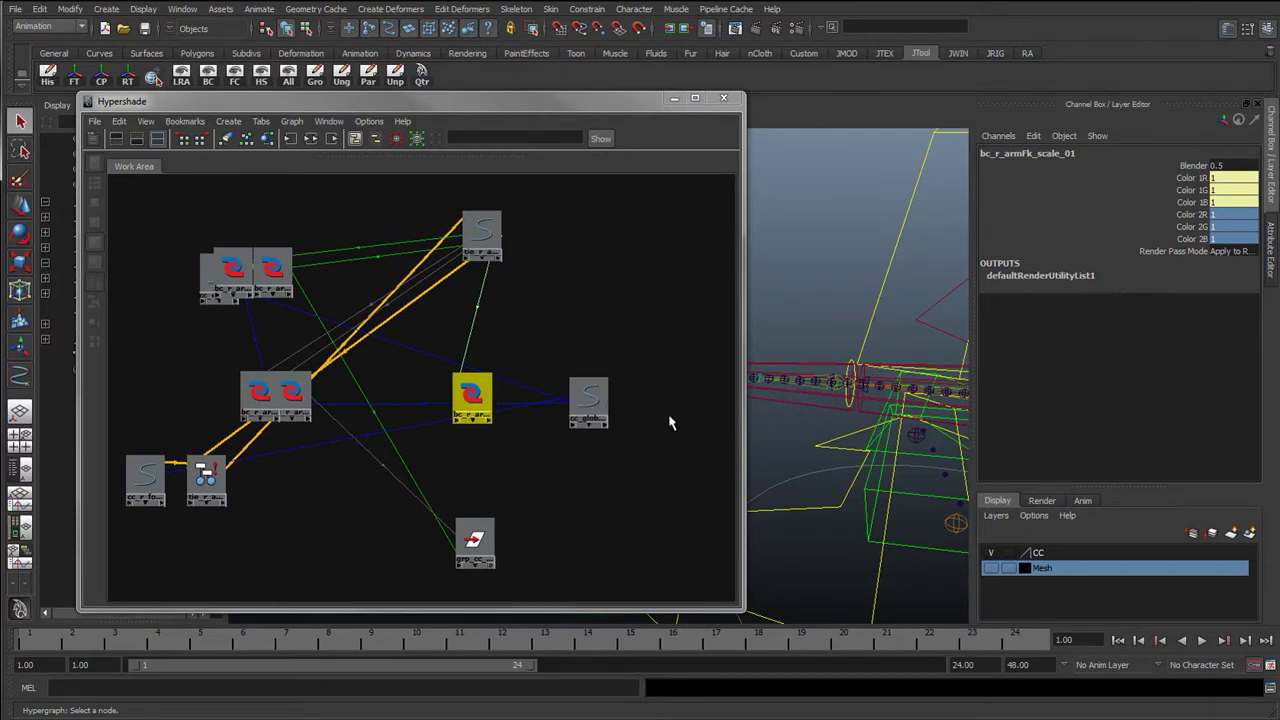
Step: Connect the output of bc_r_armFk_scale_01 to the scale of grp_cc_r_wristOff_01
left_click(506, 434)
middle_click_drag(480, 396, 488, 540)
left_click(512, 686)
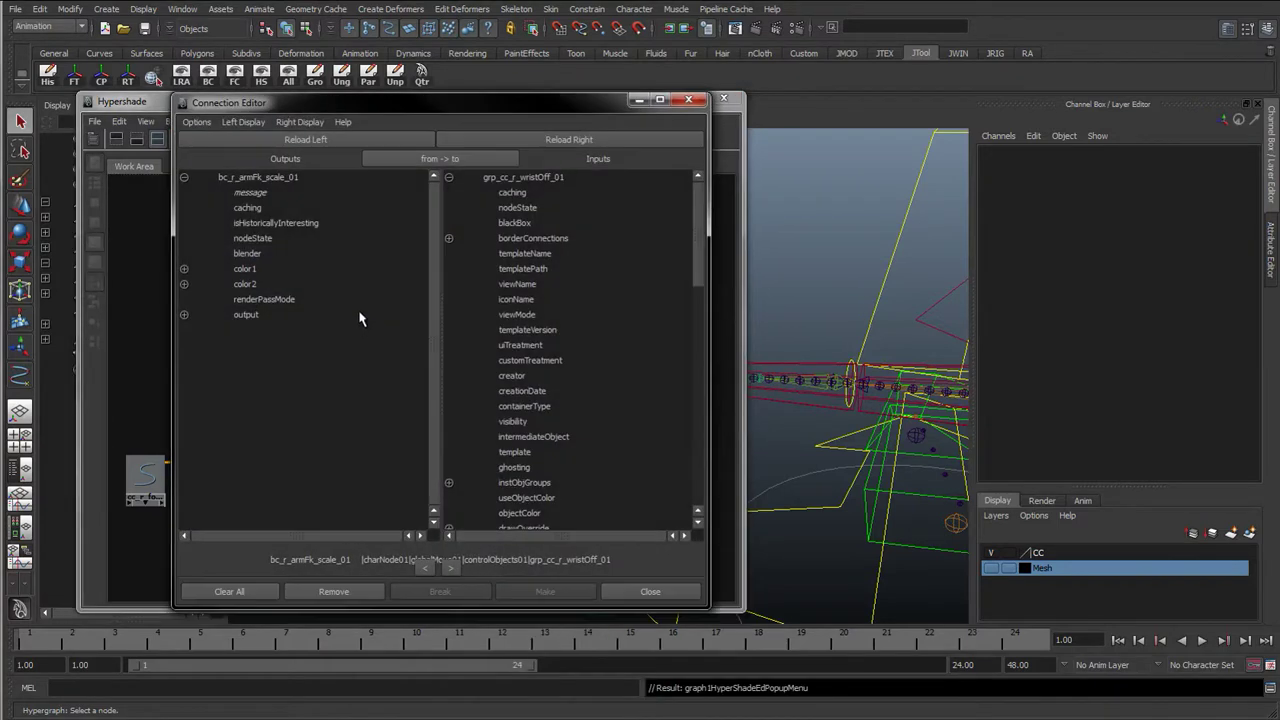
left_click(246, 316)
scroll(504, 316, "down", 10)
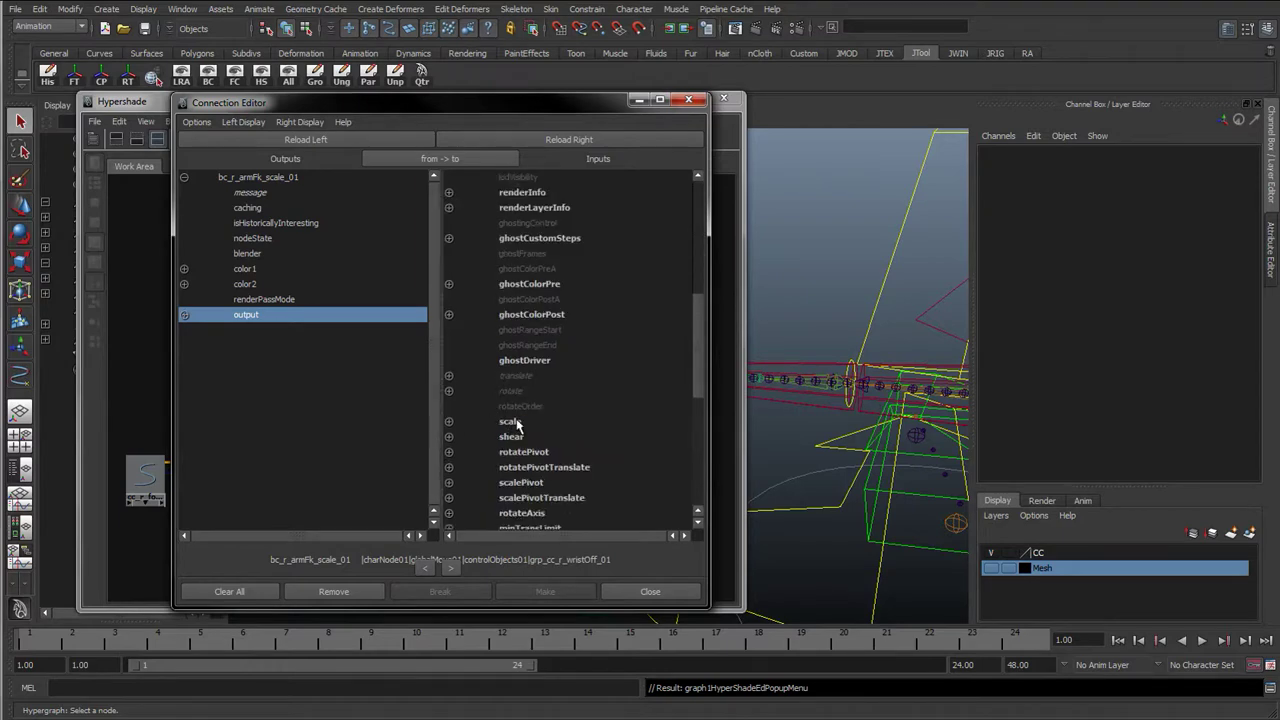
left_click(517, 424)
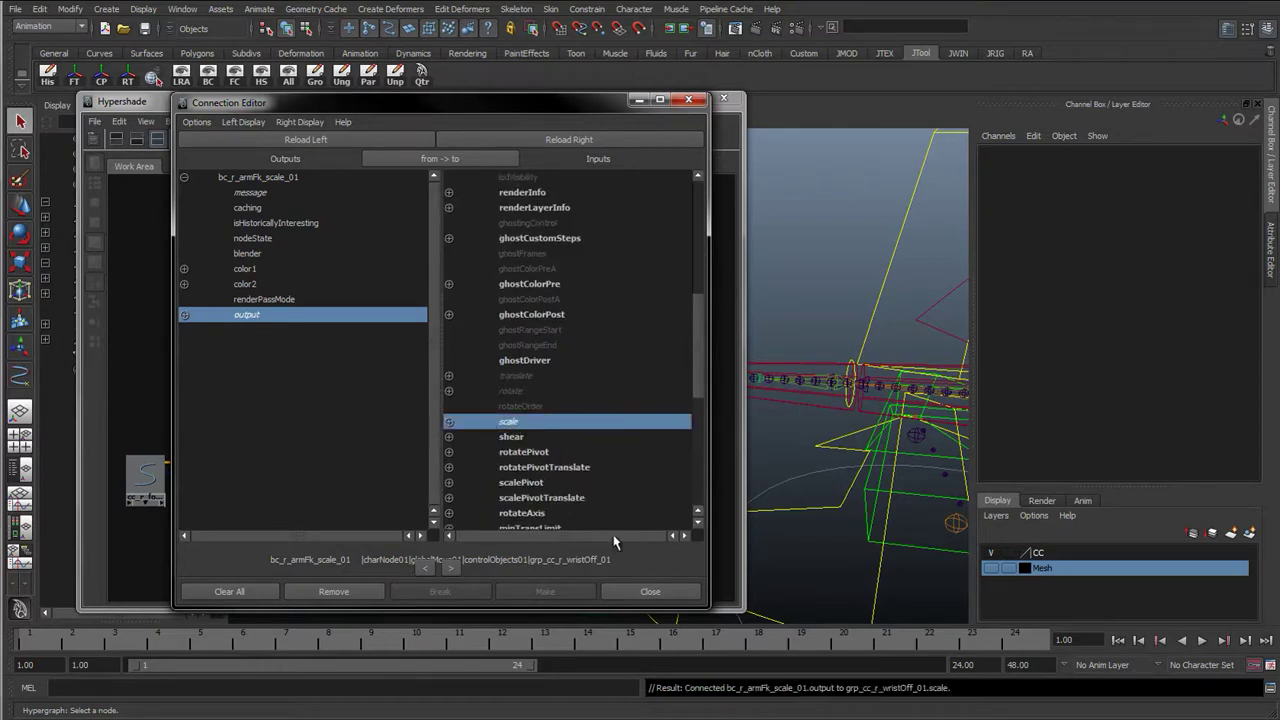
left_click(650, 591)
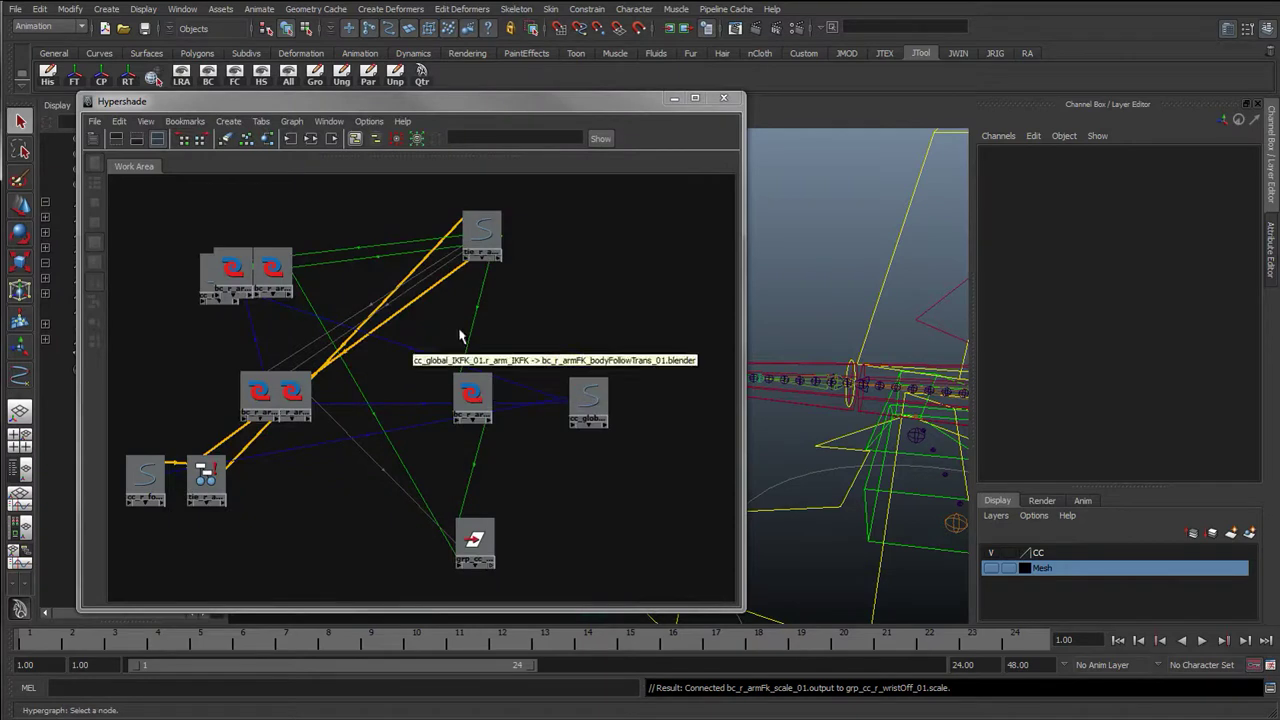
Step: Shift the wrist offset group and scale blend node toward the other blends, and raise cc_global_IKFK_01 above the scale blend
left_click(455, 538)
left_click(472, 395)
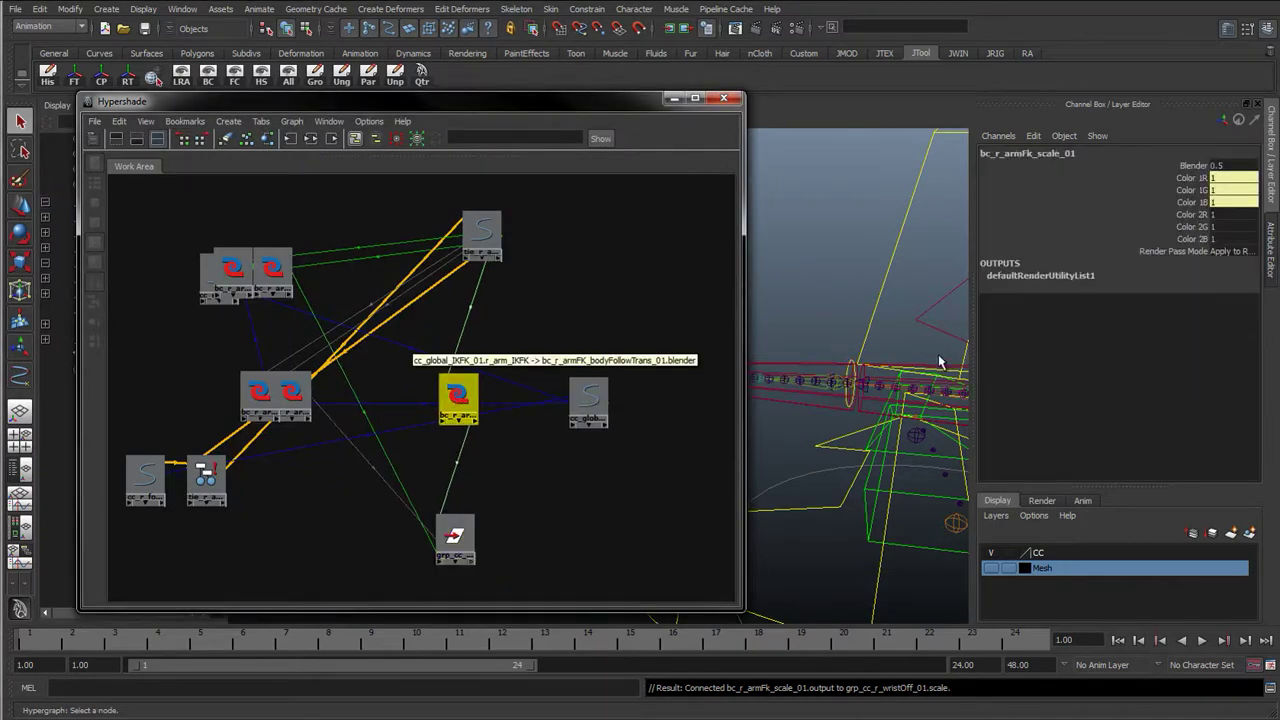
left_click(848, 375)
key("r")
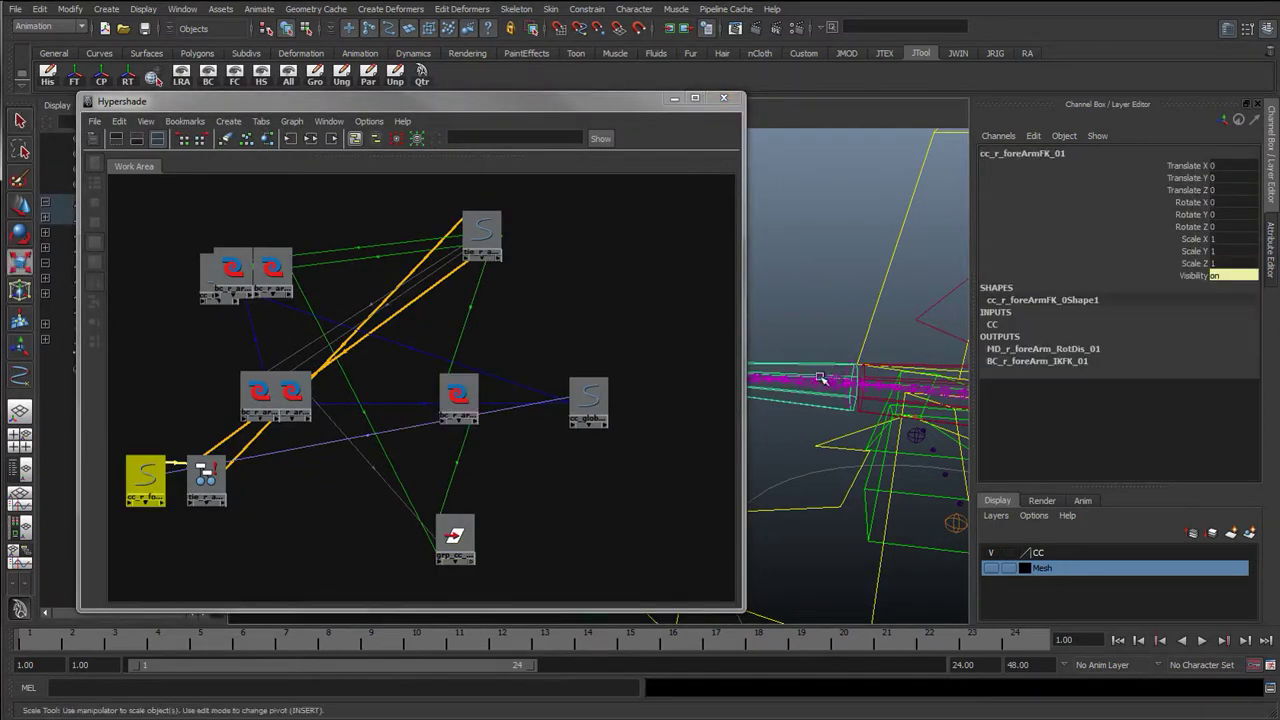
left_click(597, 426)
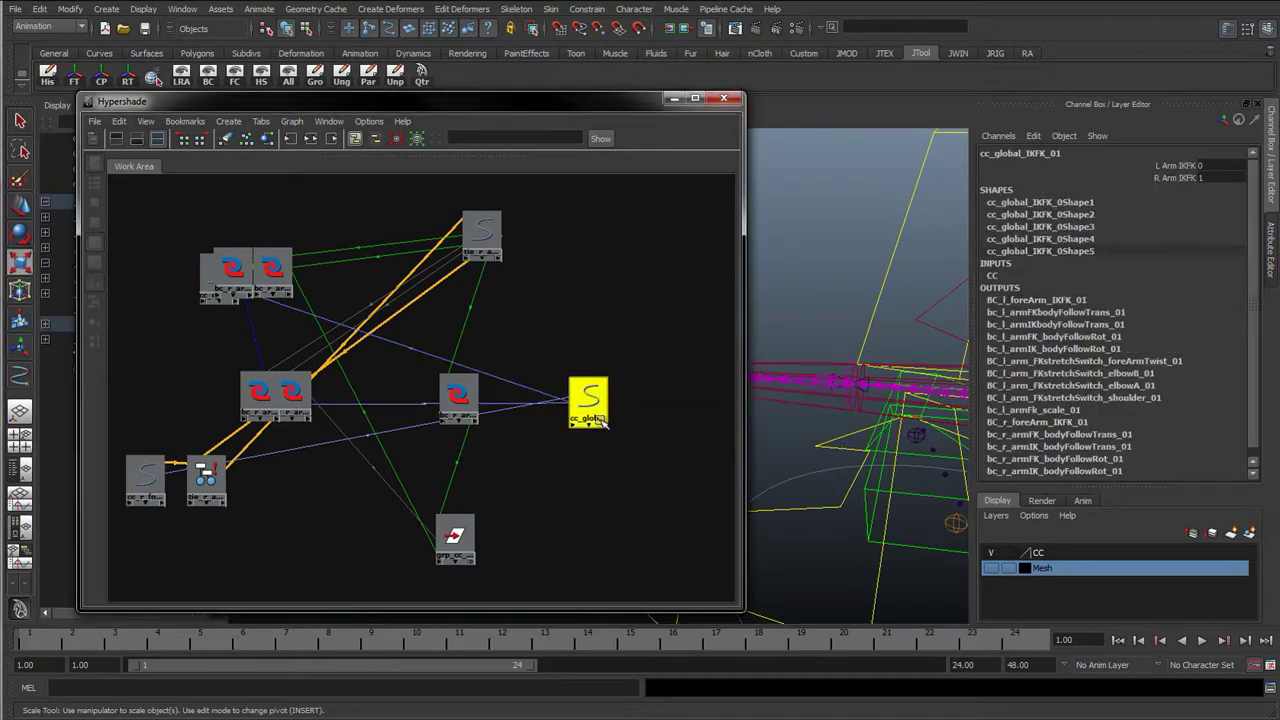
left_click_drag(597, 424, 581, 342)
Step: Connect r_arm_IKFK of cc_global_IKFK_01 to the blender of bc_r_armFk_scale_01 and close the Hypershade
right_click_drag(857, 423, 803, 425, "alt")
middle_click_drag(803, 425, 811, 403, "alt")
middle_click_drag(566, 325, 452, 404)
left_click(533, 470)
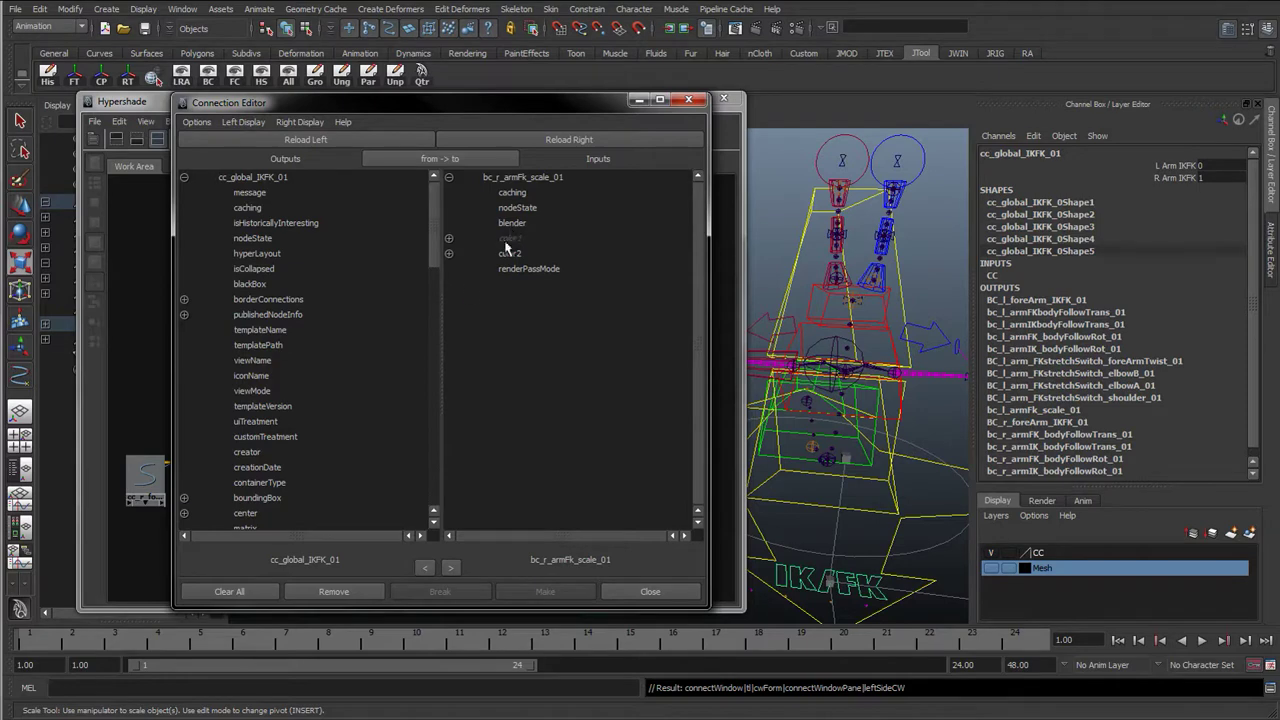
scroll(240, 490, "down", 15)
left_click(262, 513)
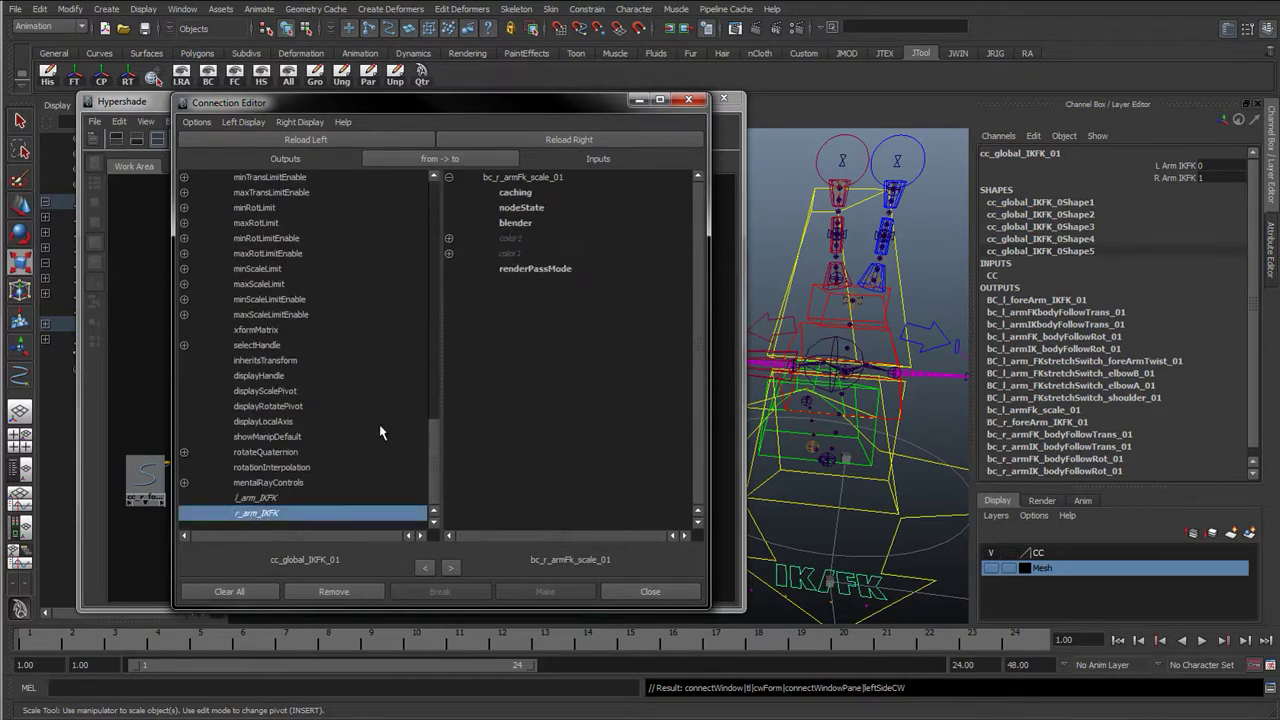
left_click(517, 224)
left_click(648, 592)
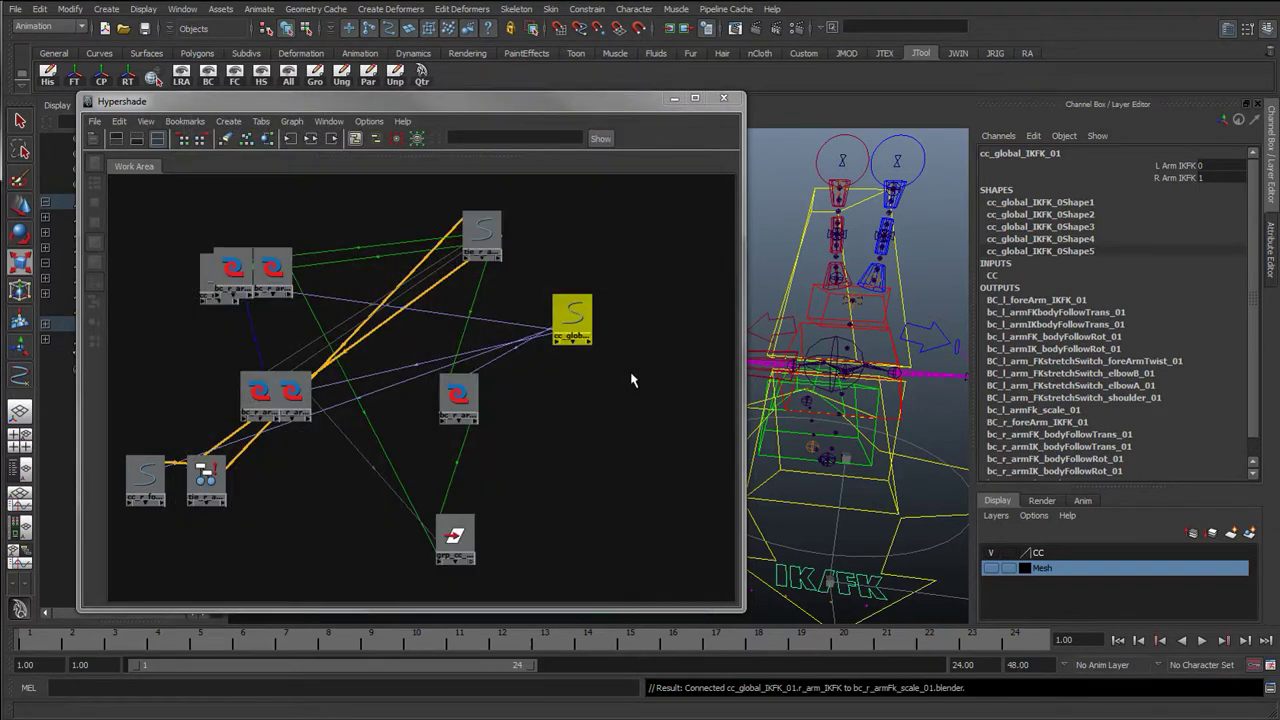
left_click(723, 98)
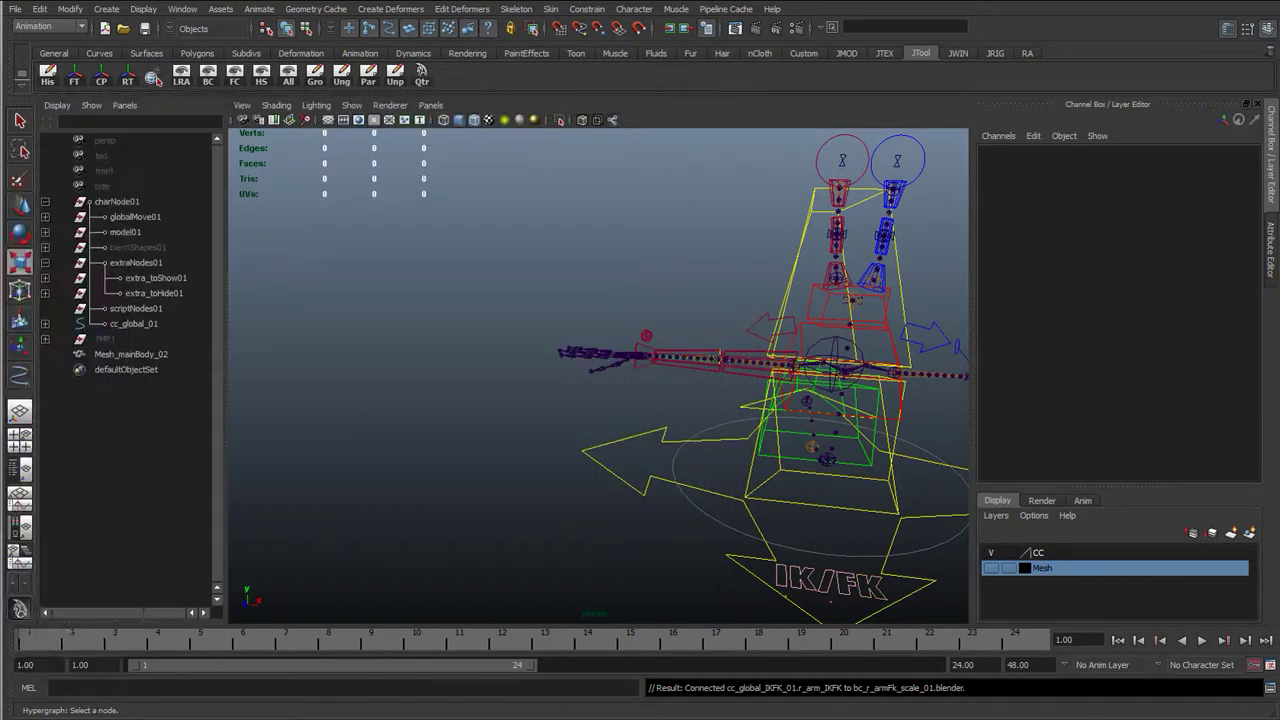
Step: Test the forearm scaling on cc_r_foreArmFK_01, undoing the first attempts and stretching it to a Scale X of about 2
scroll(500, 391, "up", 5)
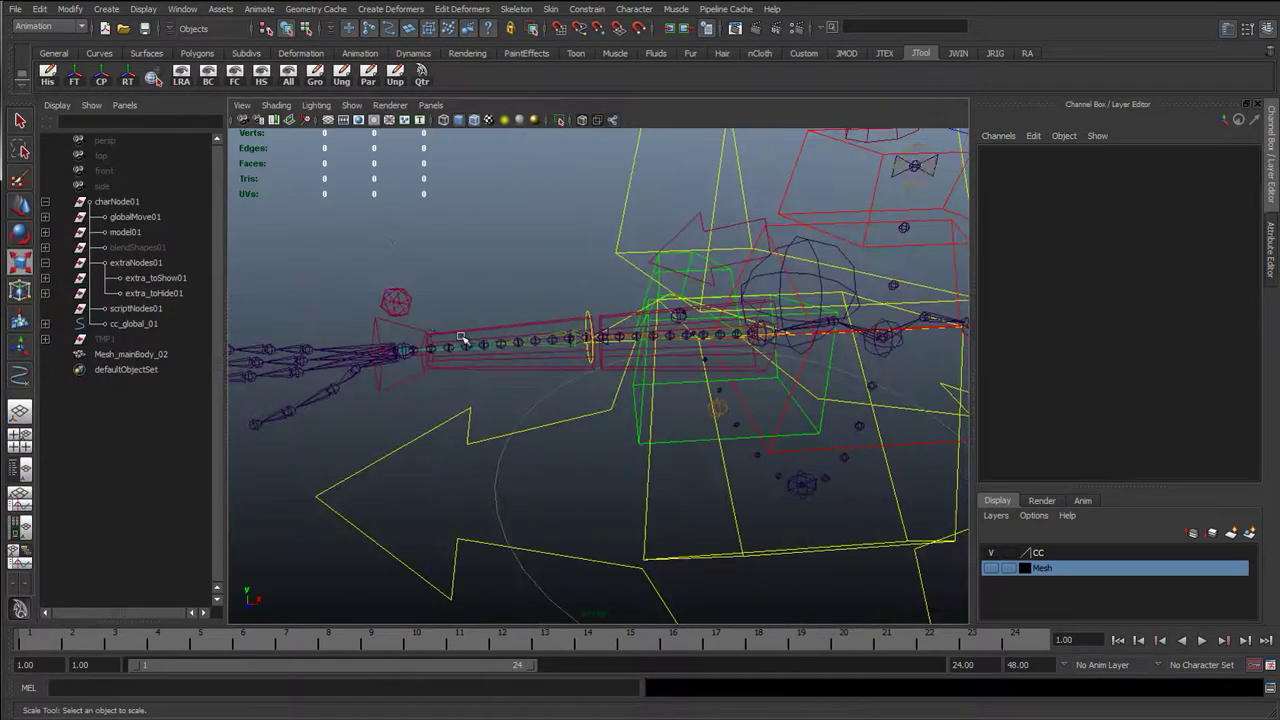
left_click(462, 335)
left_click_drag(731, 333, 734, 372)
key("ctrl+z")
left_click_drag(546, 428, 508, 414, "alt")
middle_click_drag(517, 468, 572, 472)
key("ctrl+z")
middle_click_drag(537, 426, 647, 431)
left_click_drag(392, 426, 518, 378)
left_click_drag(355, 427, 380, 404, "alt")
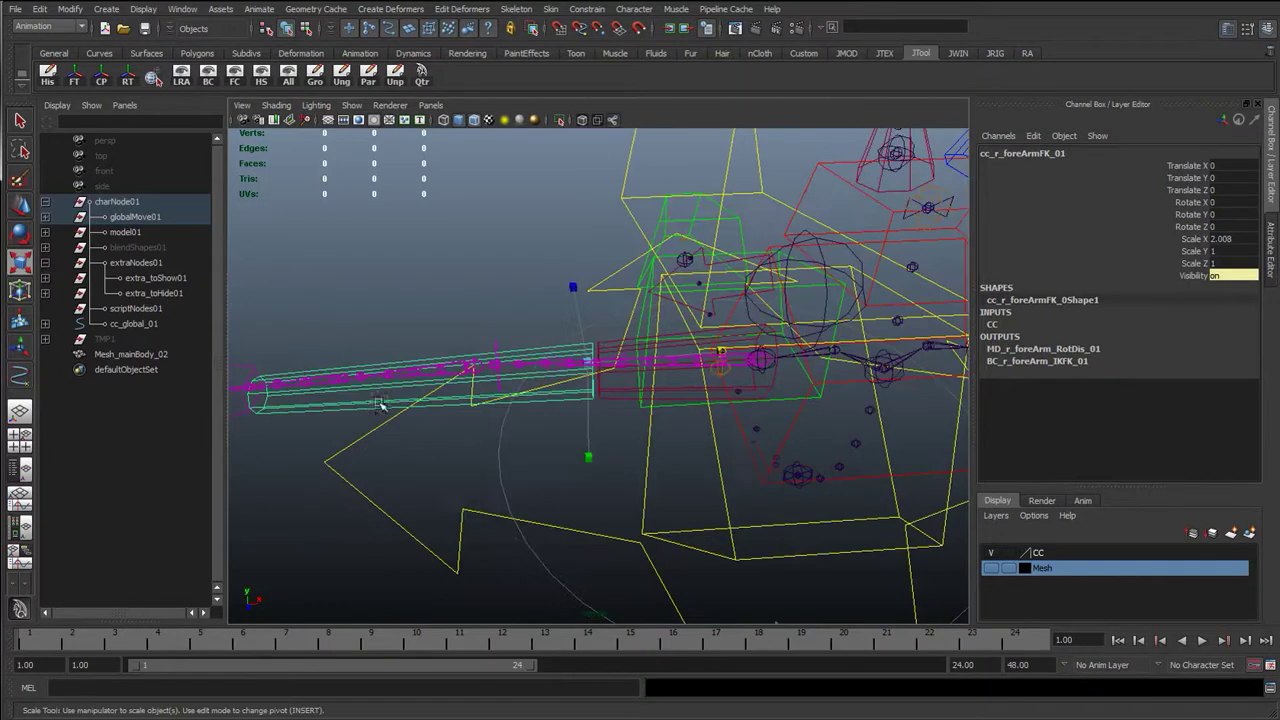
Step: Set the Stretch attribute of cc_r_wrist_01 to 0
left_click(238, 373)
left_click(240, 374)
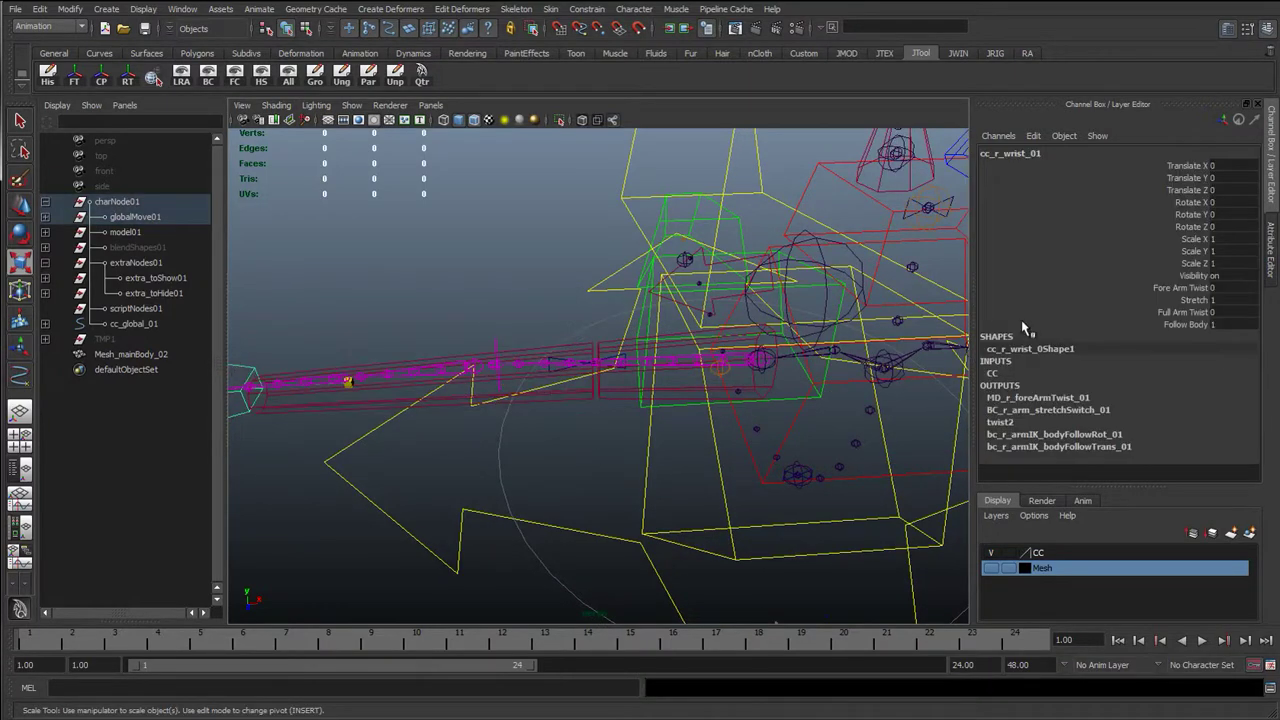
left_click(1159, 301)
scroll(643, 384, "down", 4)
left_click_drag(640, 386, 422, 406, "alt")
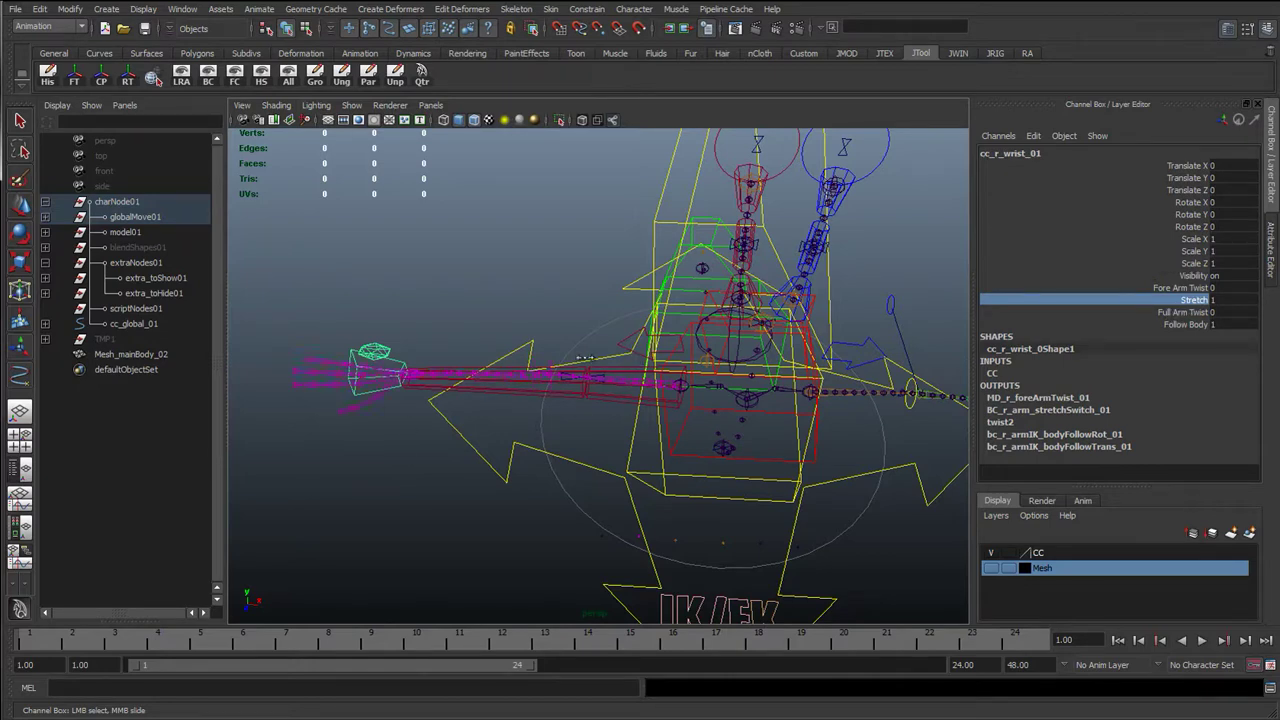
Step: Try scaling cc_r_foreArmFK_01 along X, shortening it to about 0.79, and undo the scaling
scroll(450, 394, "up", 3)
left_click(491, 406)
key("r")
left_click_drag(710, 381, 524, 396)
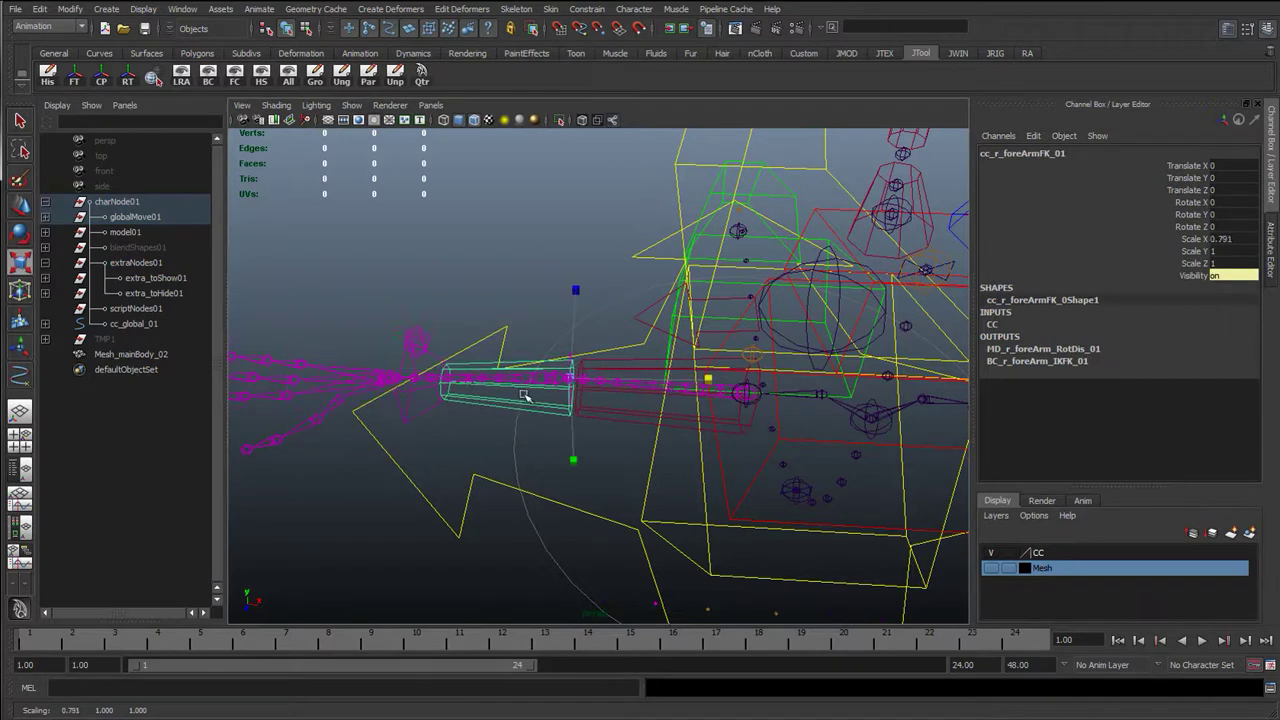
left_click_drag(697, 383, 686, 414)
key("ctrl+z")
Step: Set the Stretch attribute of cc_r_wrist_01 to 1
left_click(430, 369)
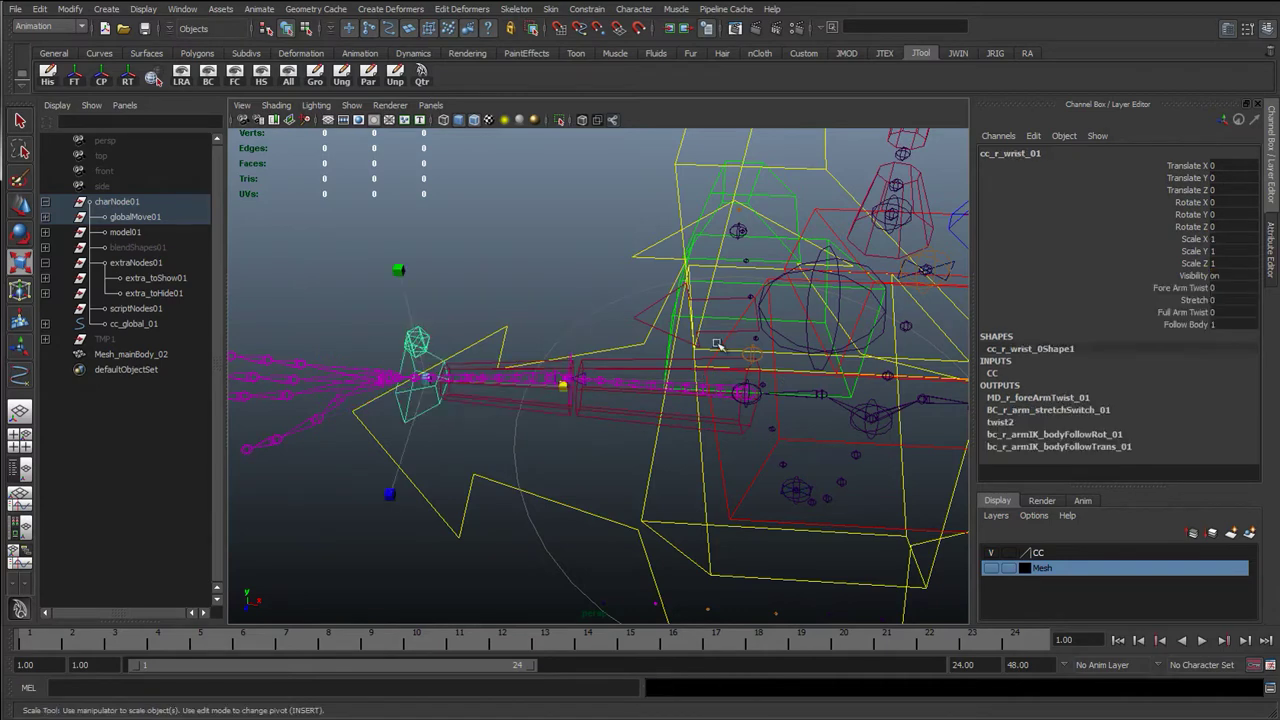
left_click(1193, 300)
right_click_drag(840, 358, 645, 411, "alt")
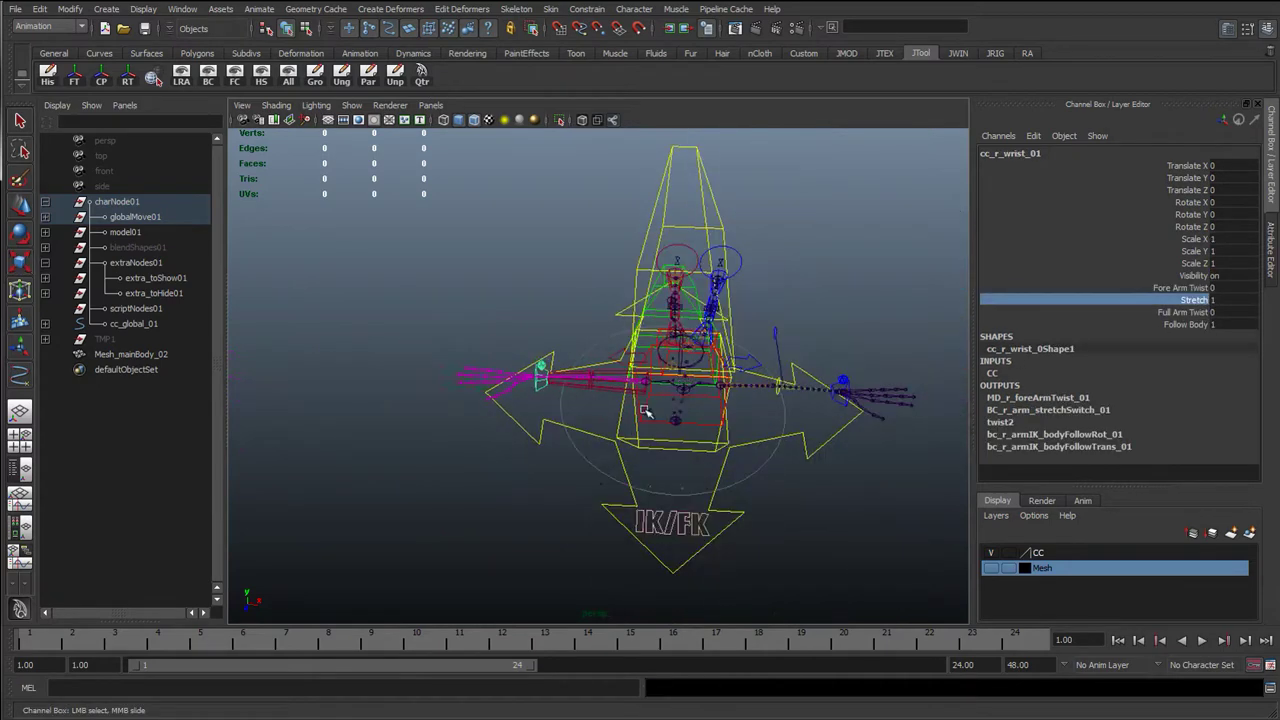
key("w")
left_click(457, 438)
right_click_drag(457, 438, 690, 448, "alt")
left_click_drag(488, 436, 467, 413, "alt")
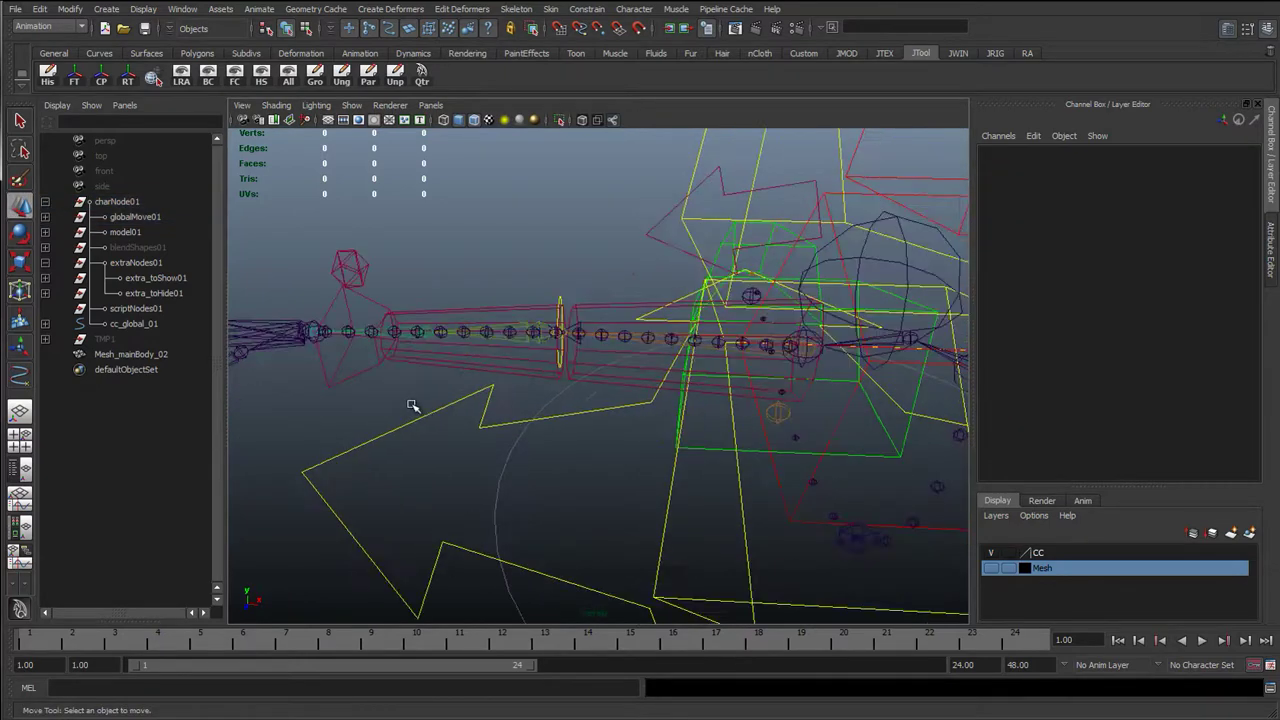
left_click(509, 329)
left_click(466, 420)
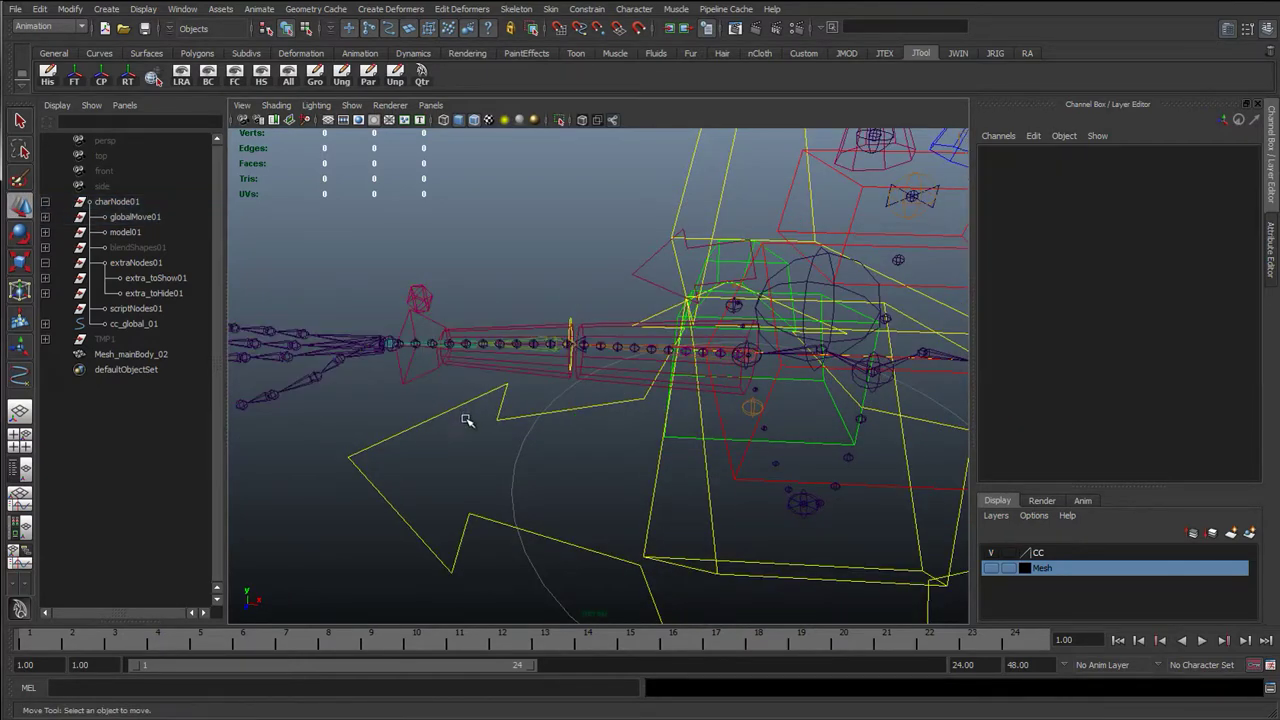
left_click_drag(438, 354, 473, 354, "alt")
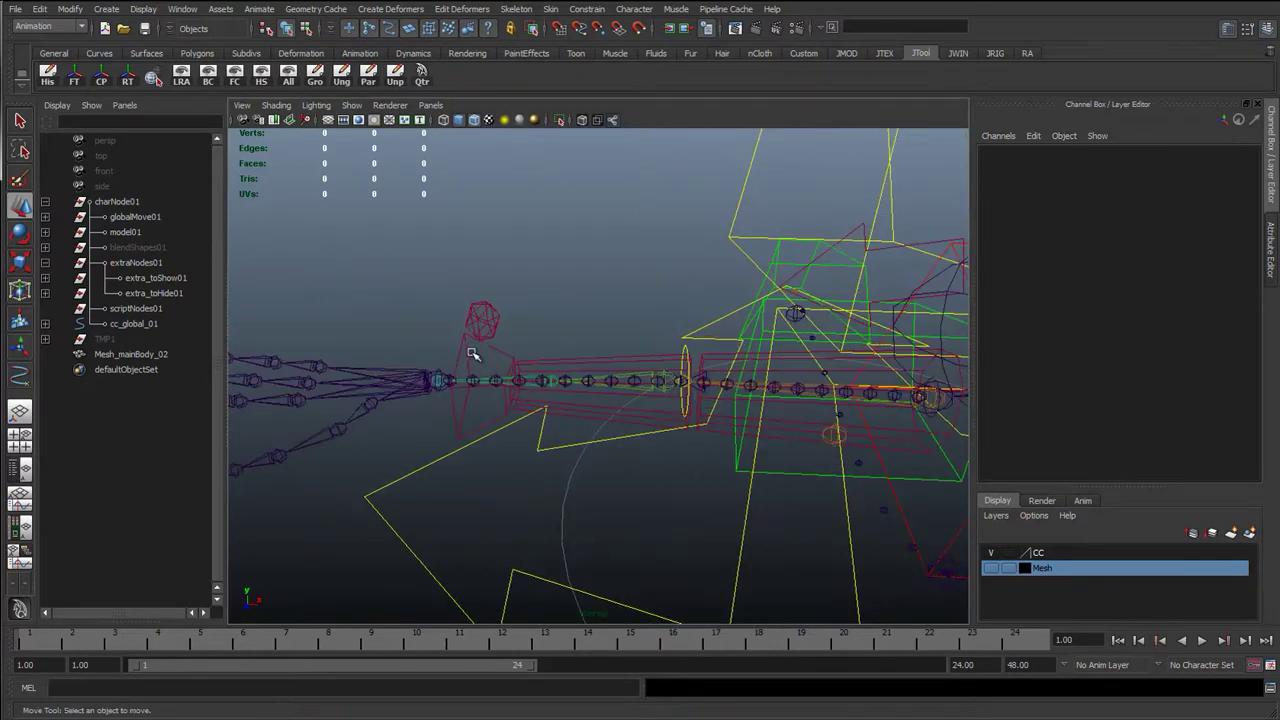
Step: Graph the input and output connections of cc_r_wrist_01 in the Hypershade and examine the nodes around it
left_click(488, 347)
left_click_drag(2, 200, 673, 108)
left_click(509, 145)
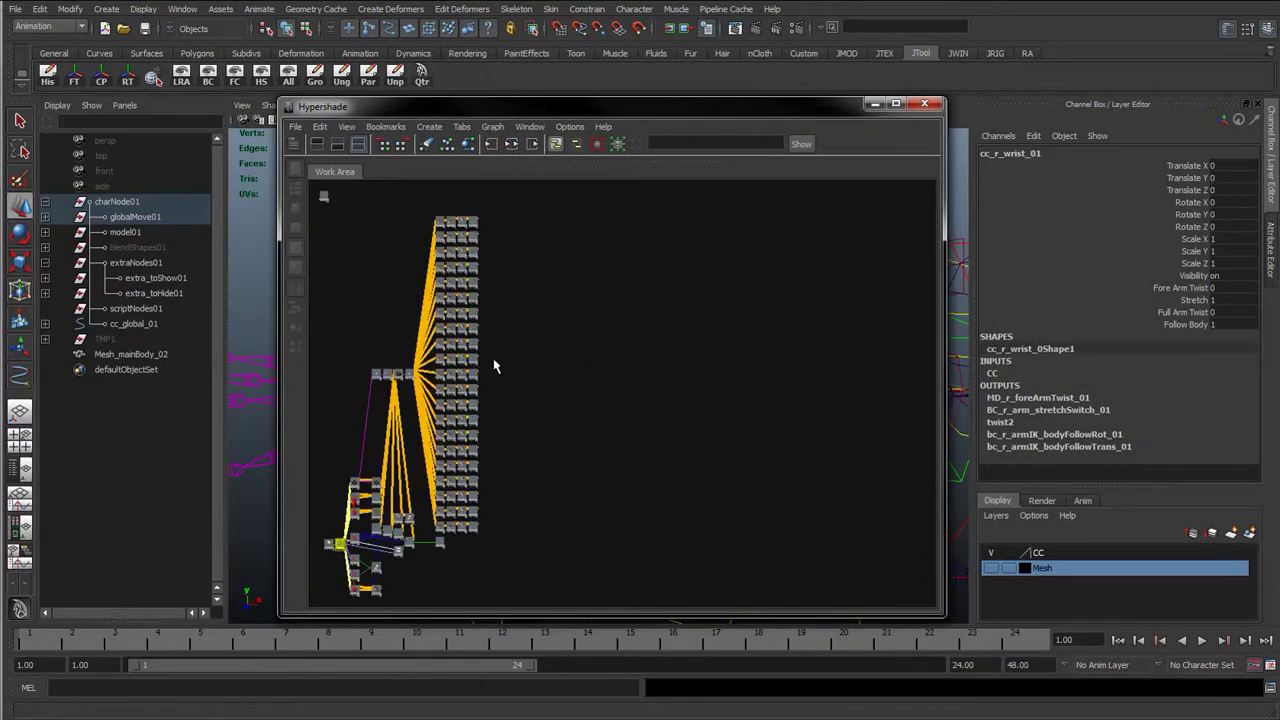
middle_click_drag(570, 428, 701, 373, "alt")
right_click_drag(701, 400, 870, 585, "alt")
middle_click_drag(646, 394, 794, 180, "alt")
middle_click_drag(566, 400, 636, 274, "alt")
scroll(557, 467, "down", 4)
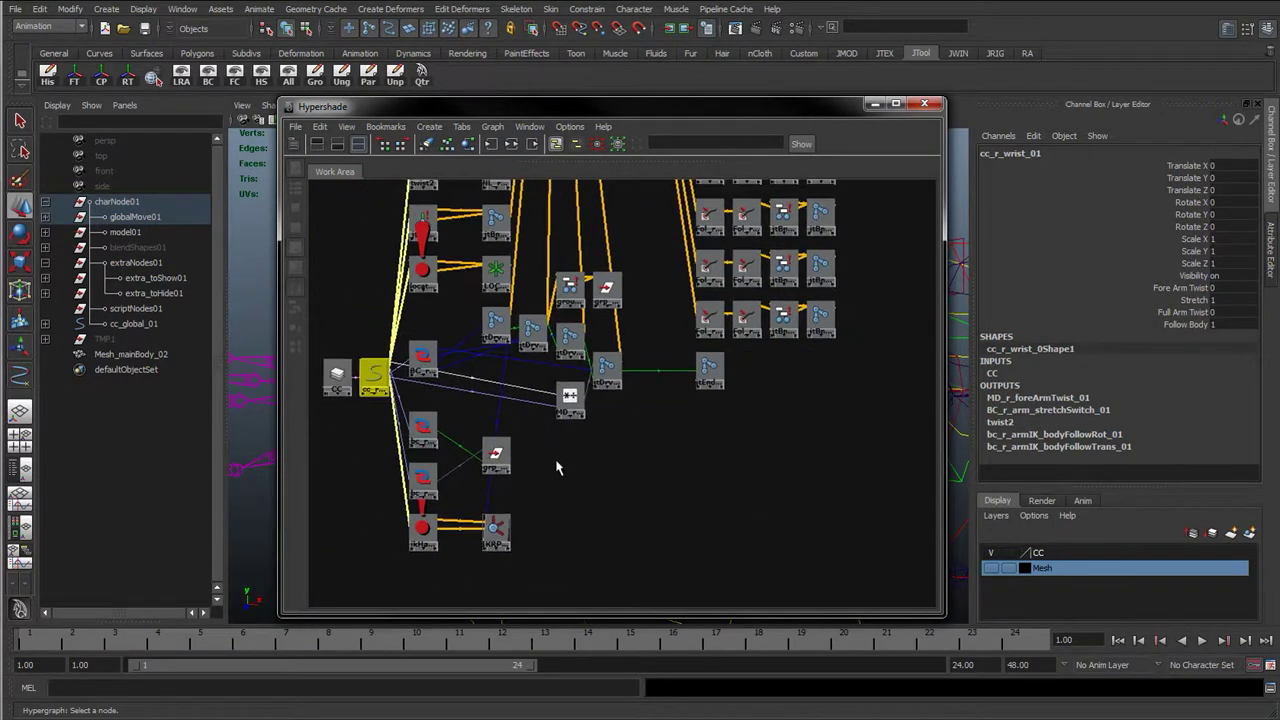
Step: Examine the graphed network of cc_r_wrist_01, from the twist and constraint nodes down to the arm joints
middle_click_drag(570, 236, 565, 316, "alt")
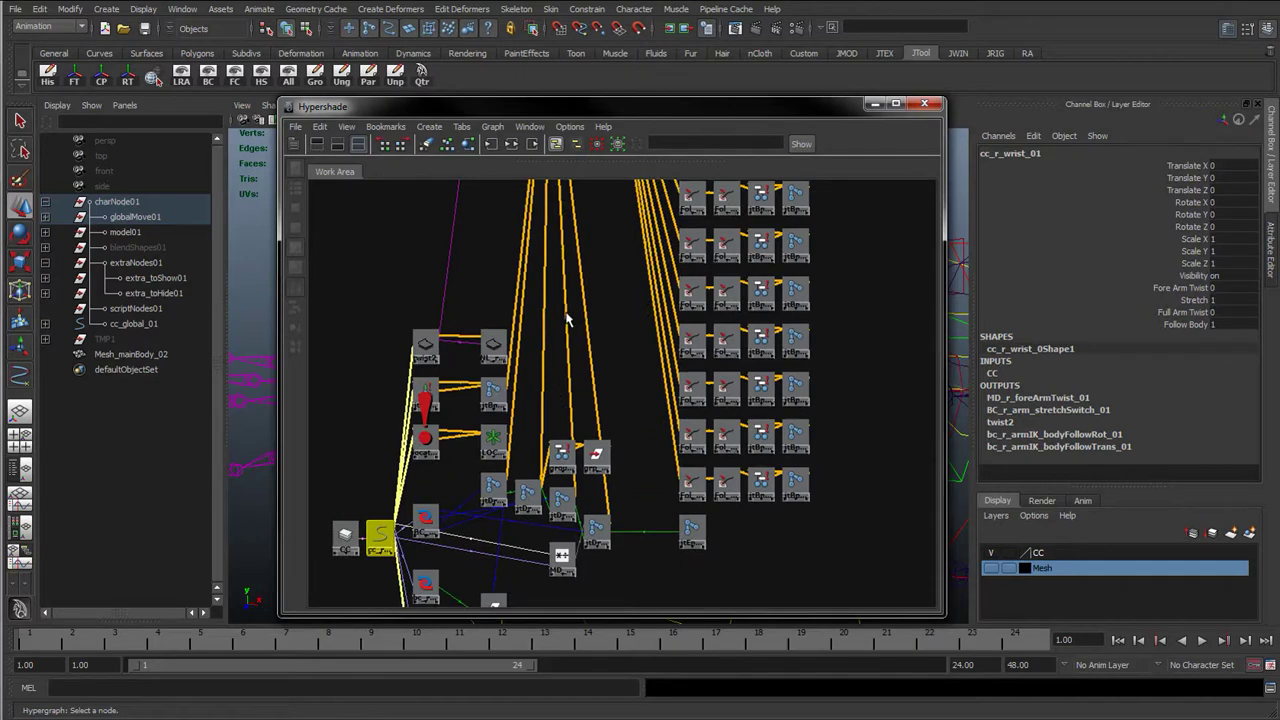
middle_click_drag(589, 260, 570, 412, "alt")
middle_click_drag(577, 262, 556, 450, "alt")
middle_click_drag(578, 217, 535, 521, "alt")
mouse_move(625, 478)
middle_mouse_down("alt")
mouse_move(619, 270)
mouse_move(624, 296)
middle_mouse_up("alt")
middle_click_drag(613, 468, 617, 205, "alt")
mouse_move(560, 592)
middle_mouse_down("alt")
mouse_move(579, 355)
mouse_move(628, 379)
mouse_move(710, 375)
middle_mouse_up("alt")
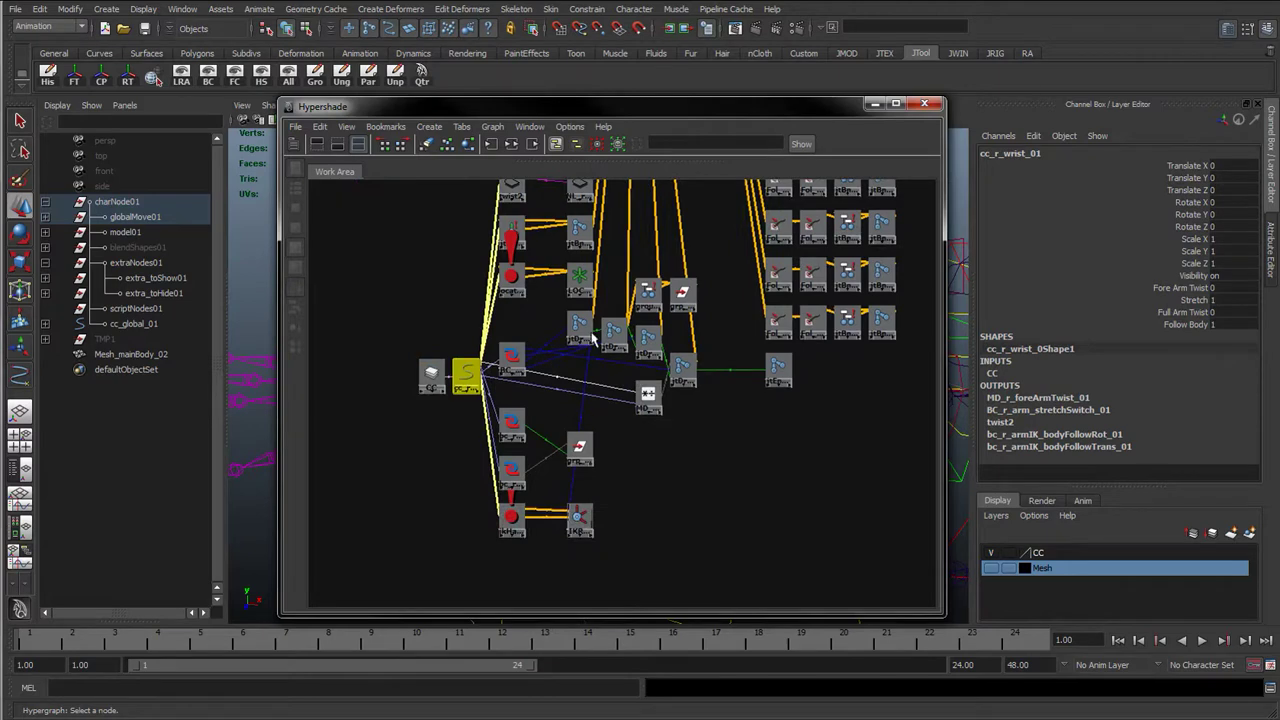
middle_click_drag(585, 332, 574, 392, "alt")
Step: Find the condition node CON_r_arm_stretchCon_01 among the utilities and graph its input and output connections in an enlarged work area
left_click_drag(578, 161, 558, 315)
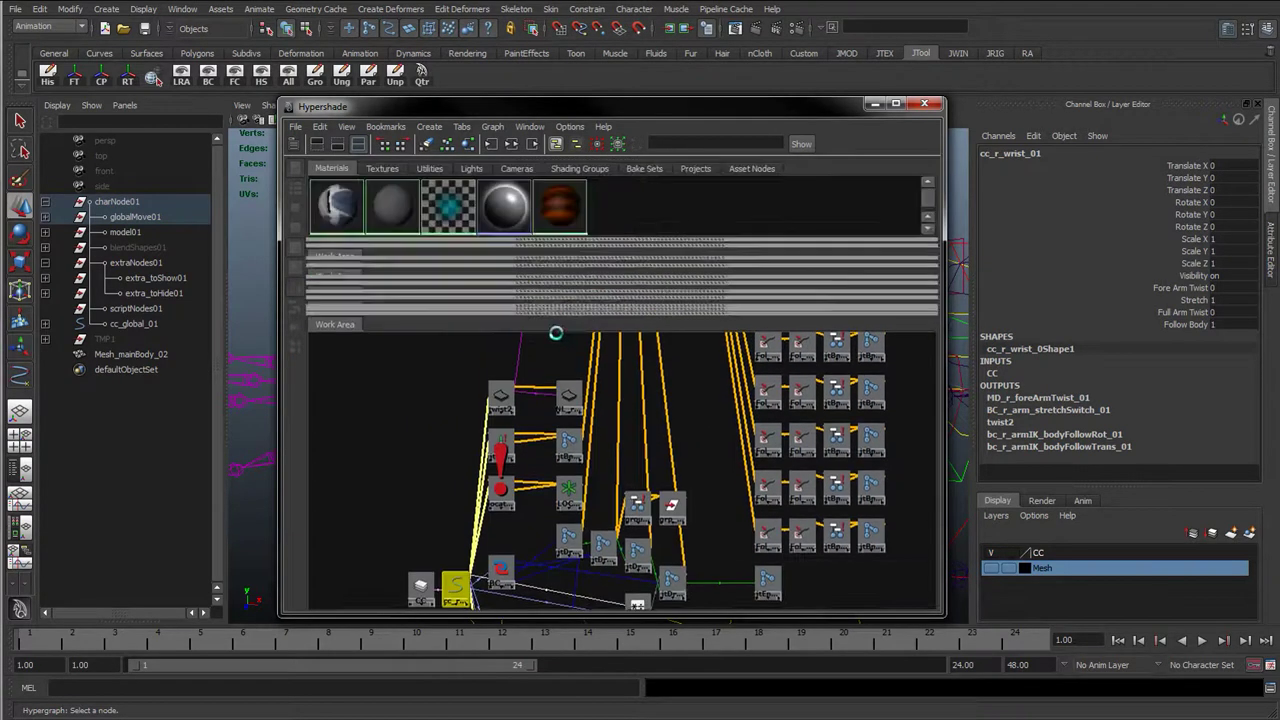
left_click(429, 168)
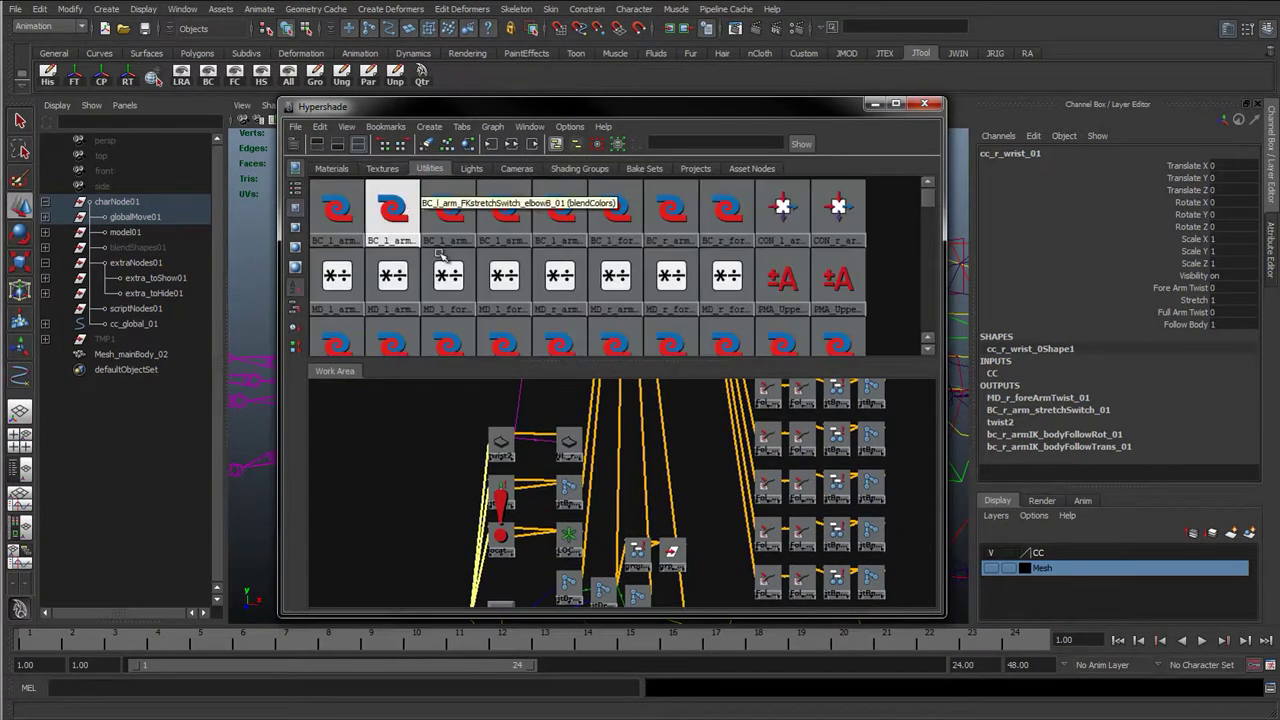
mouse_move(499, 365)
left_mouse_down()
mouse_move(507, 141)
mouse_move(519, 375)
left_mouse_up()
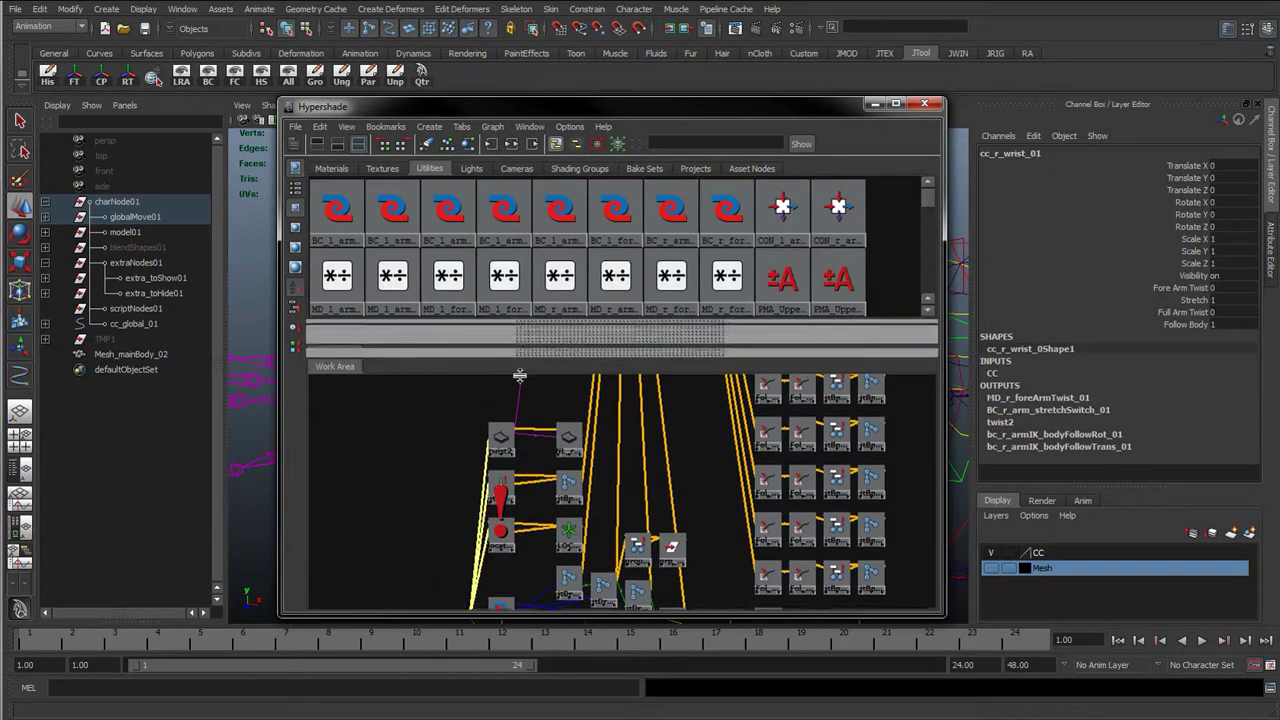
left_click(842, 211)
left_click_drag(798, 108, 472, 97)
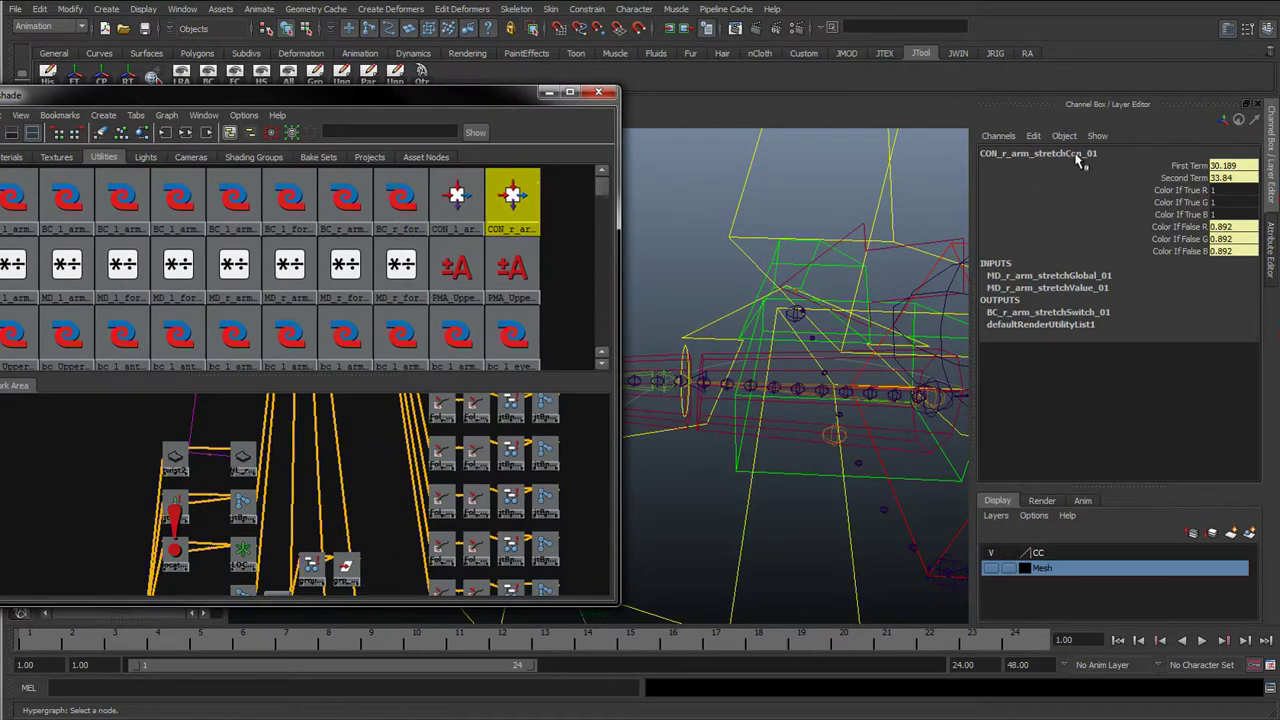
left_click_drag(482, 99, 707, 95)
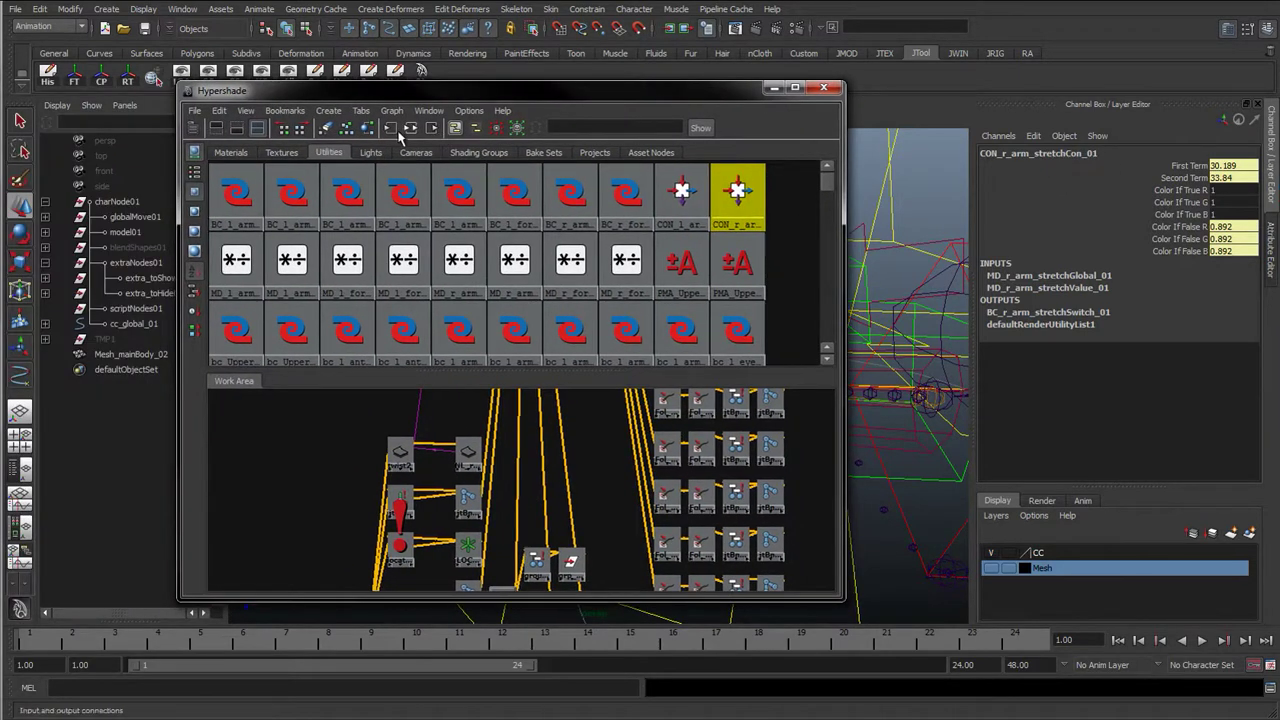
left_click(408, 128)
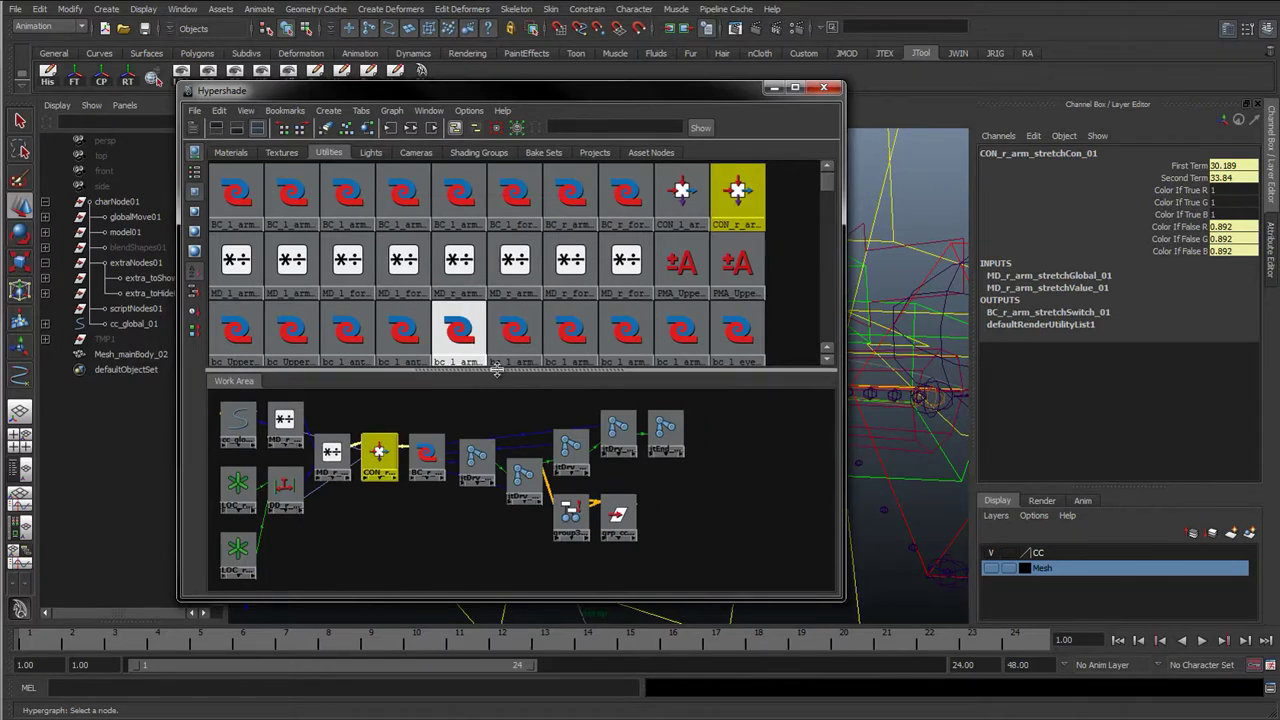
left_click_drag(493, 371, 472, 146)
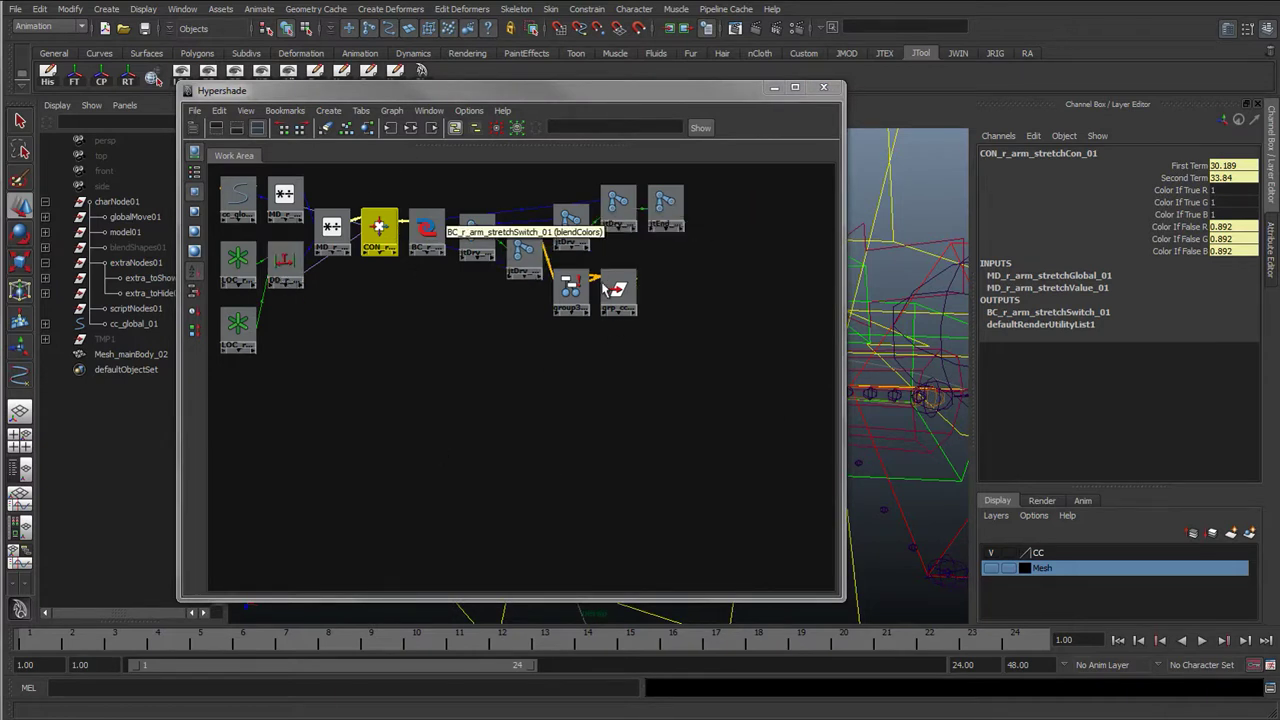
left_click(548, 405)
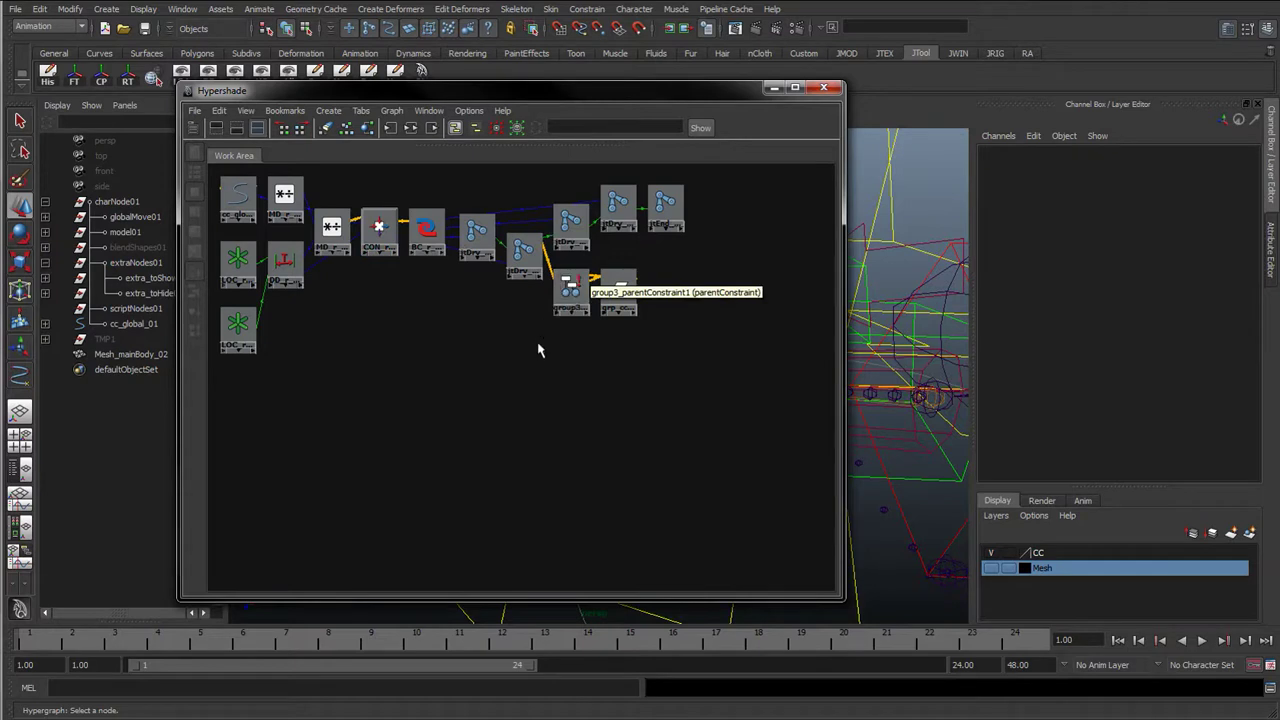
Step: Remove group3_parentConstraint1 and the armBendOff group from the graph without deleting them
left_click_drag(586, 328, 291, 420)
left_click(493, 466)
left_click_drag(545, 403, 297, 392)
left_click(391, 110)
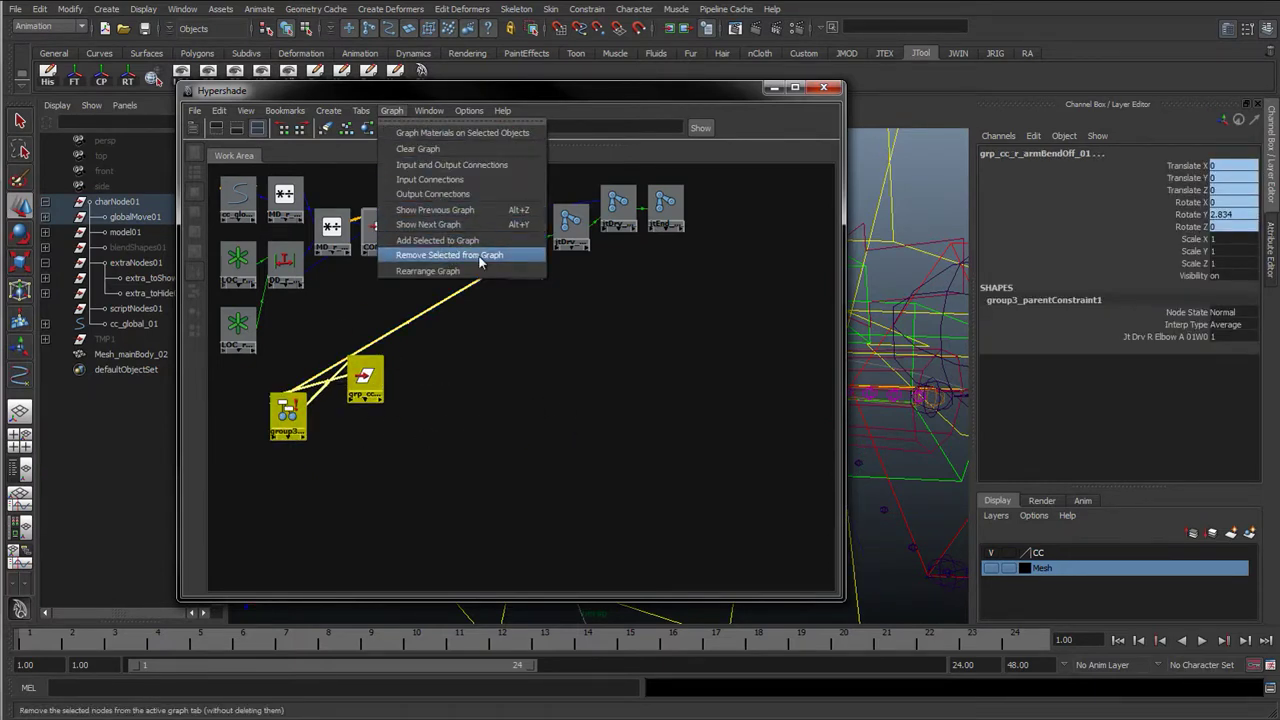
left_click(442, 254)
Step: Spread the jtDrv_r_shoulder_01, jtDrv_r_elbowA_01 and jtDrv_r_elbowB_01 nodes apart along the lower part of the graph
left_click_drag(522, 252, 474, 520)
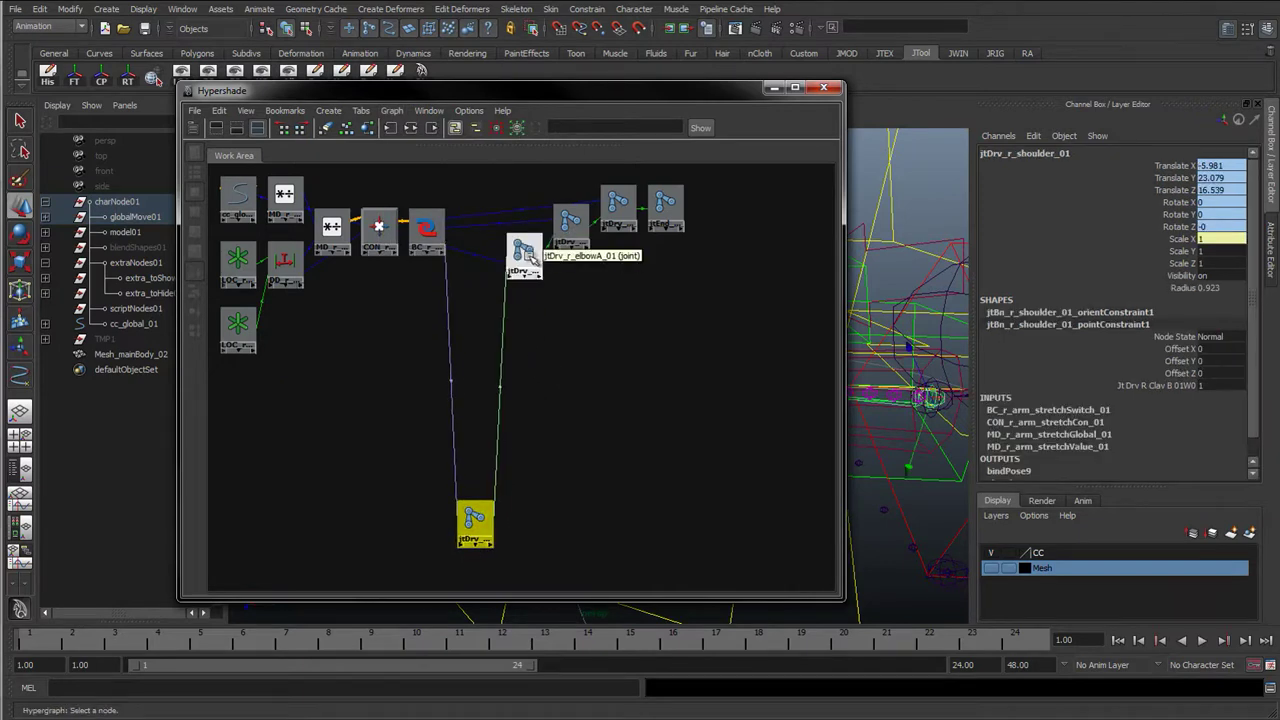
left_click_drag(523, 250, 618, 450)
left_click_drag(575, 225, 700, 365)
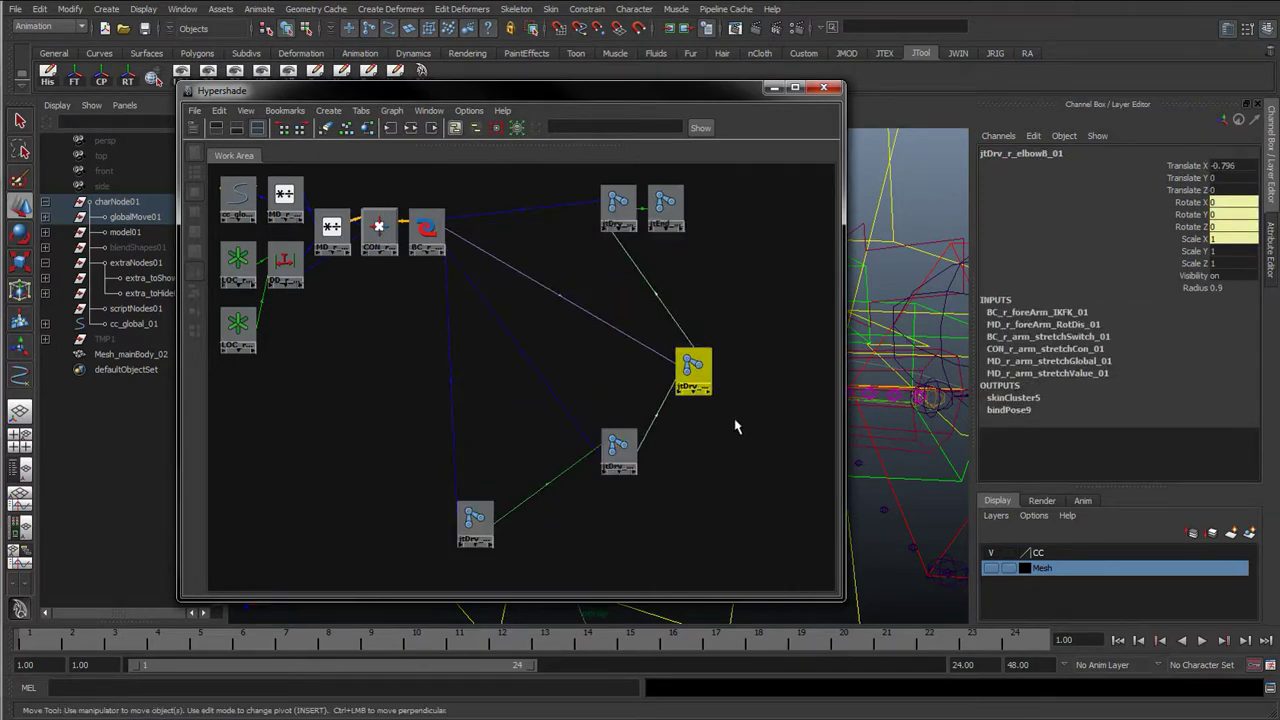
scroll(735, 424, "down", 2)
left_click_drag(488, 485, 450, 522)
left_click_drag(597, 434, 586, 488)
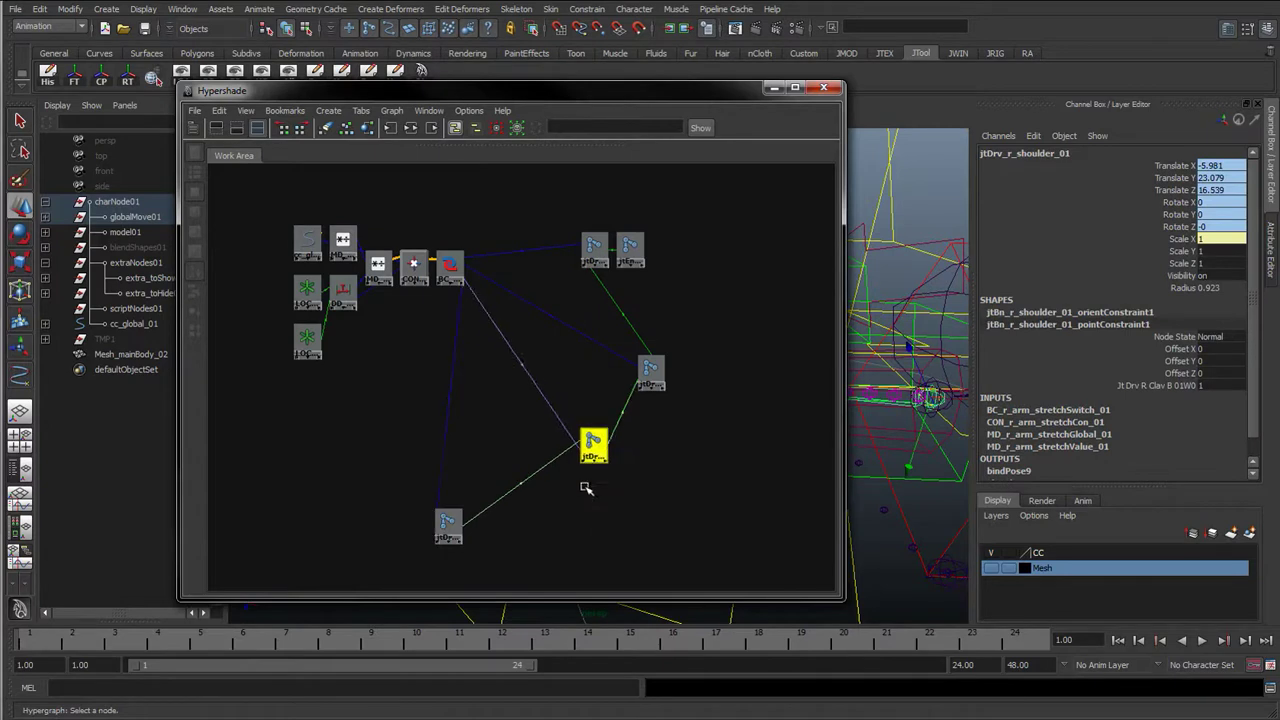
left_click_drag(662, 385, 714, 443)
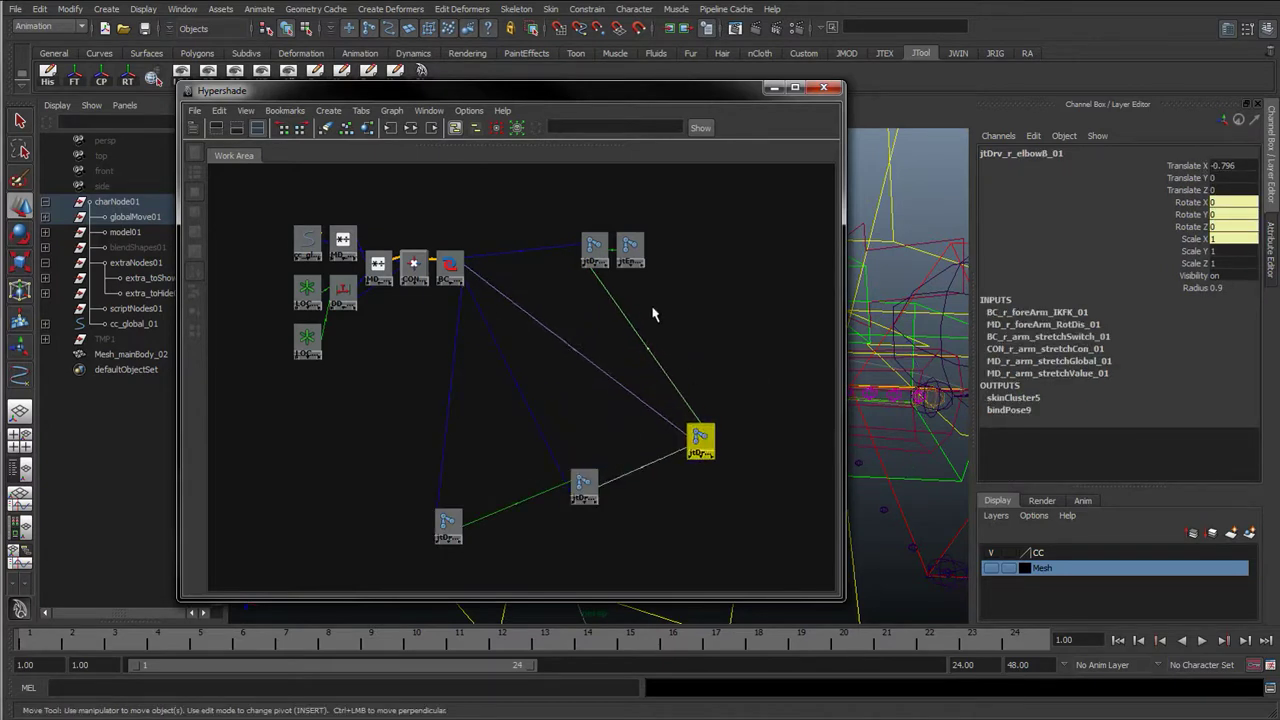
Step: Move jtDrv_r_foreArmTwist_01 and the end joint away from the stretch switch and adjust the two elbow joints' spacing
left_click_drag(640, 248, 741, 223)
left_click_drag(596, 252, 761, 332)
left_click(730, 224)
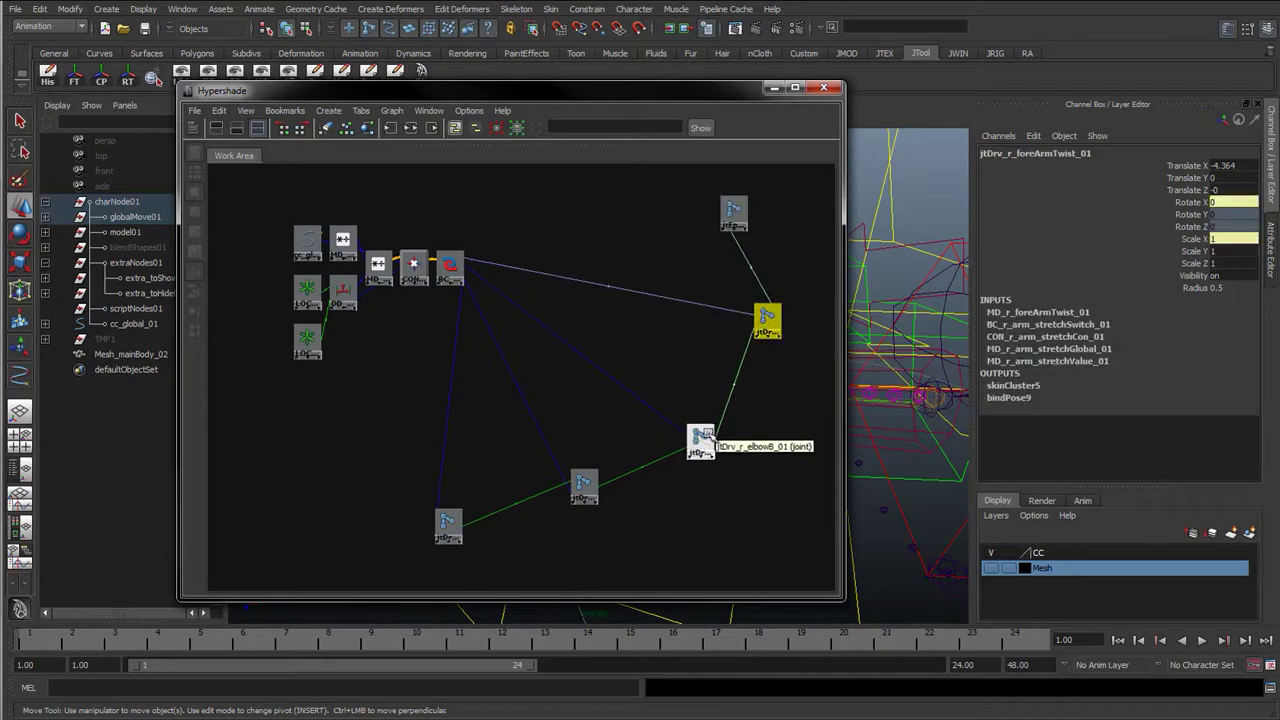
left_click_drag(702, 450, 716, 470)
left_click_drag(589, 465, 592, 497)
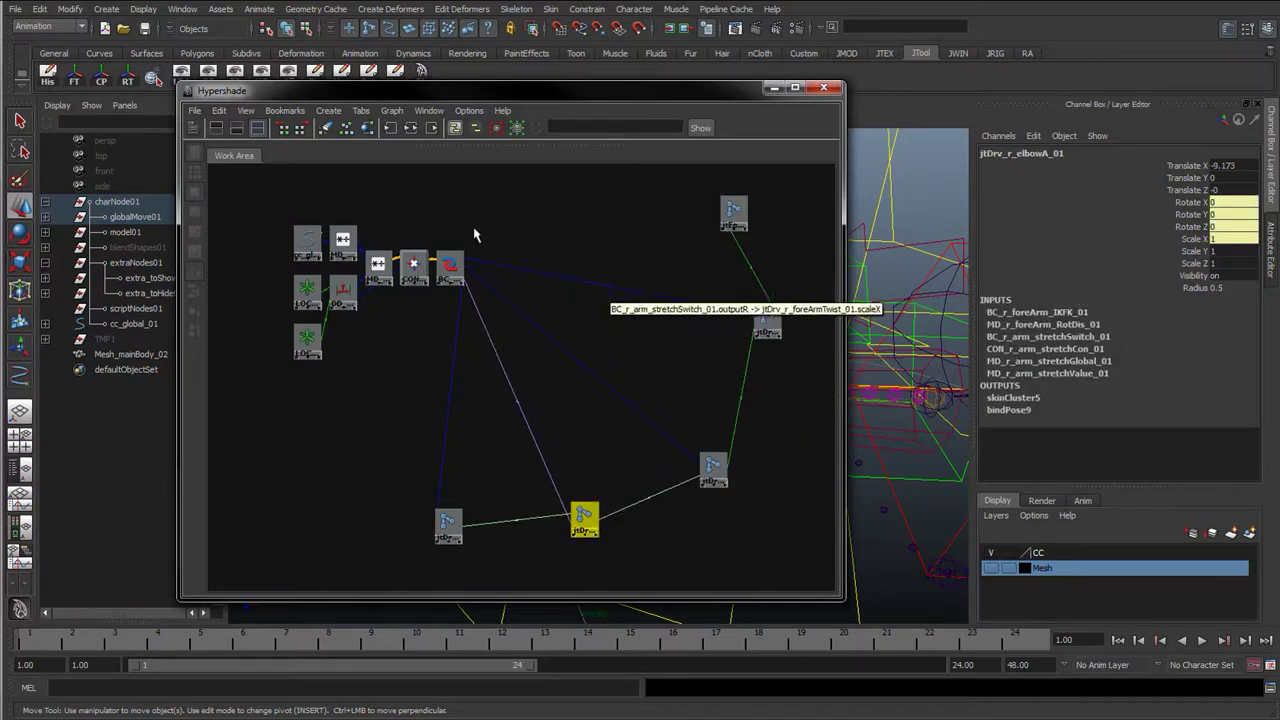
Step: Create a Blend Colors node and place it just above the jtDrv_r_shoulder_01 node
left_click(193, 128)
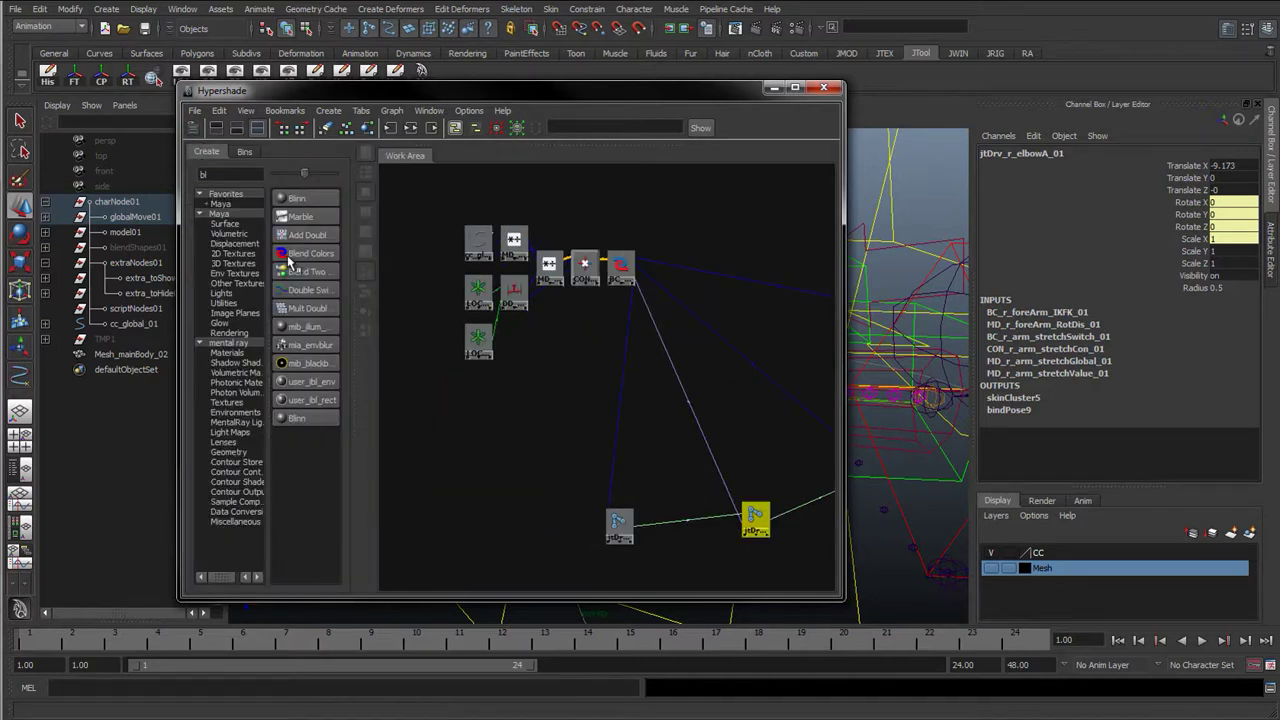
left_click(288, 259)
left_click(193, 127)
left_click_drag(220, 176, 442, 446)
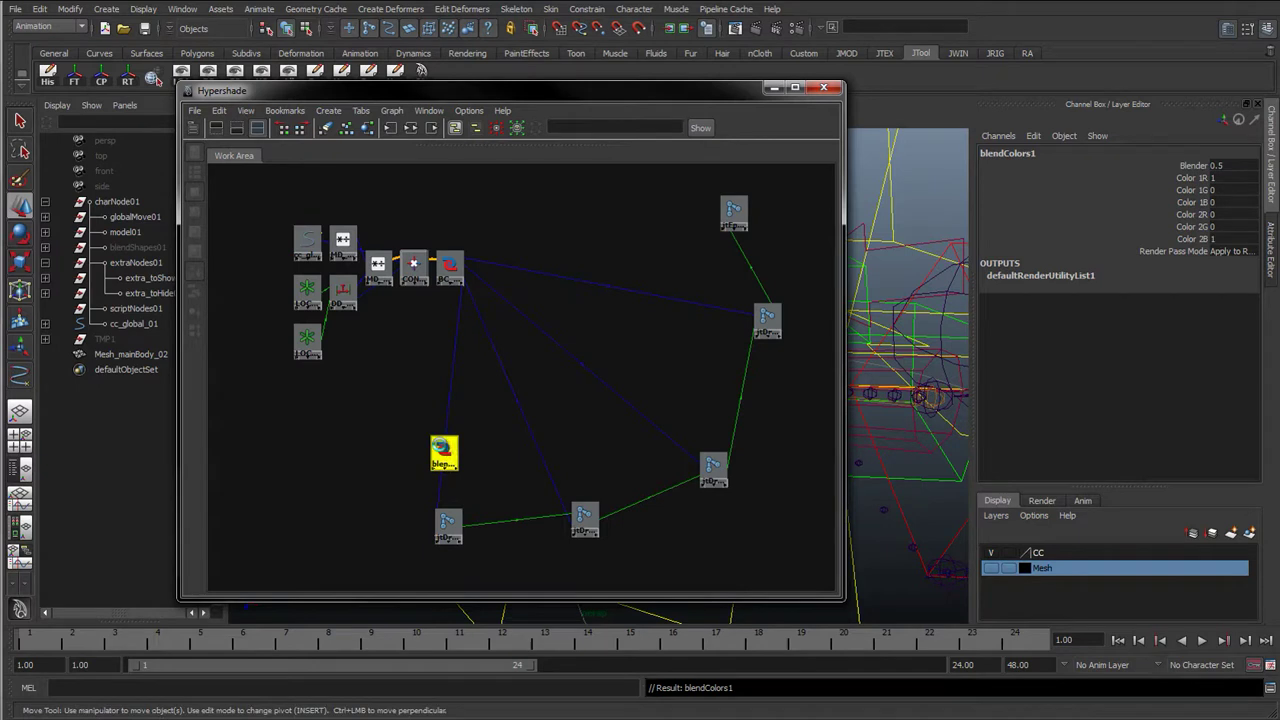
Step: Duplicate the Blend Colors node four times, placing one copy beside each of the other four arm joint nodes
key("ctrl+d")
left_click_drag(223, 217, 565, 443)
key("ctrl+d")
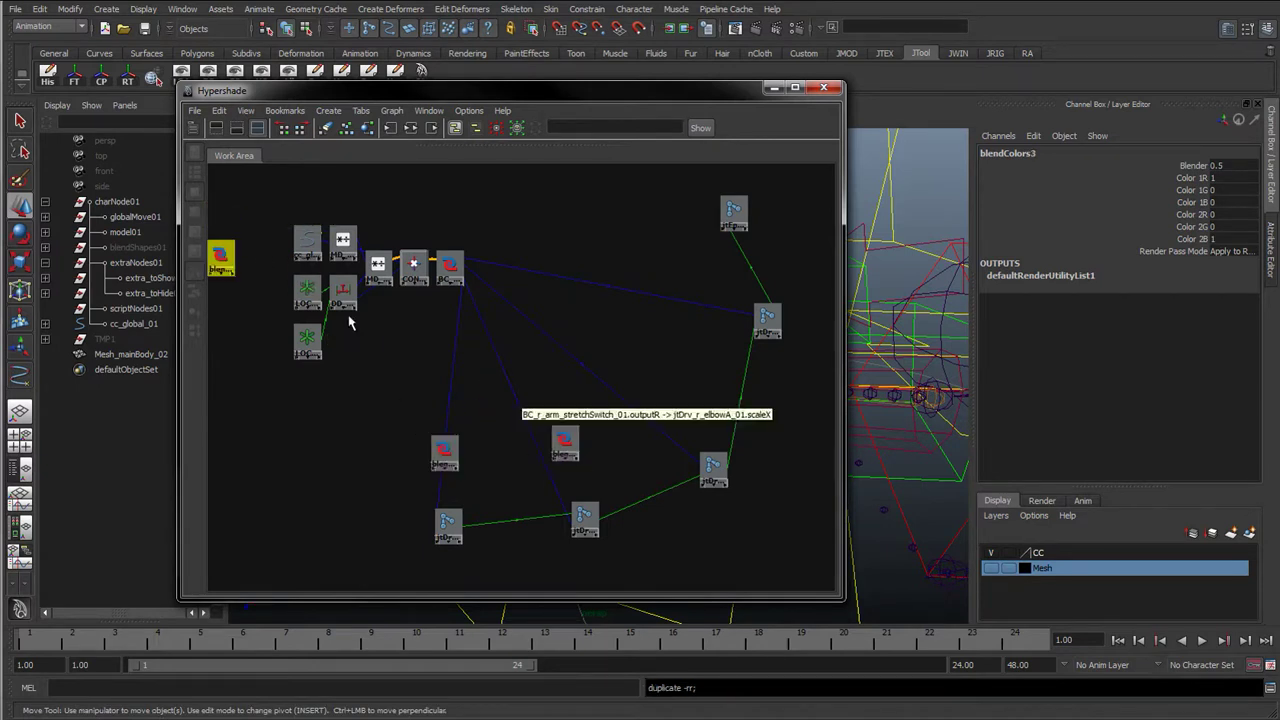
left_click_drag(222, 258, 665, 415)
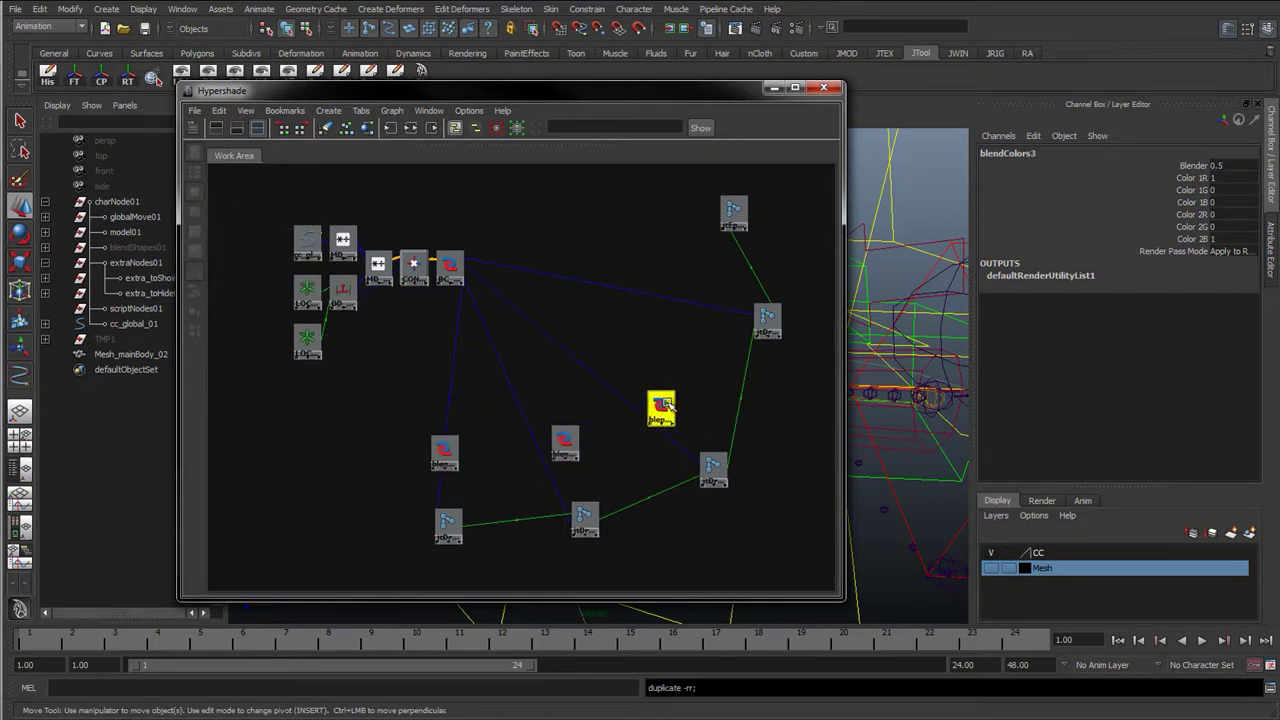
key("ctrl+d")
left_click_drag(224, 296, 677, 300)
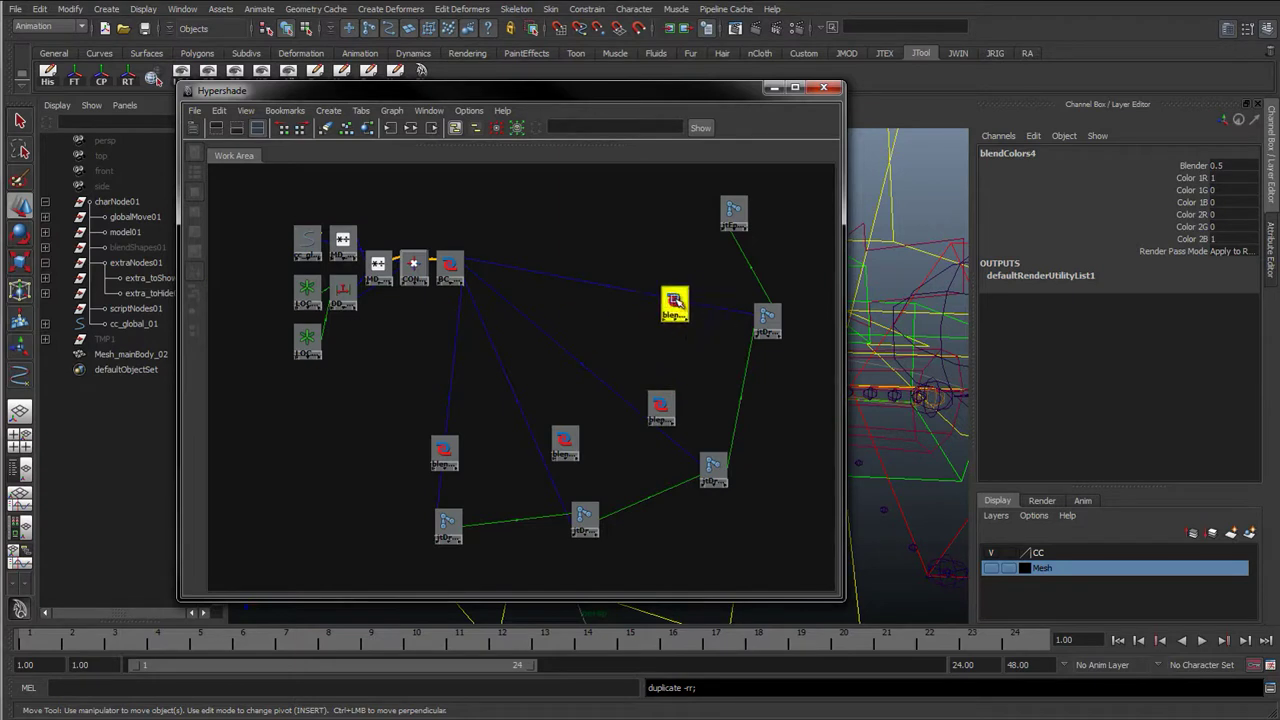
key("ctrl+d")
left_click_drag(218, 332, 743, 190)
left_click(730, 211)
left_click(626, 276)
Step: Set all Color 1 and Color 2 channels and the Blender of the five new Blend Colors nodes to 1
left_click_drag(634, 206, 686, 314)
left_click(660, 406, "shift")
left_click(553, 446, "shift")
left_click(449, 454, "shift")
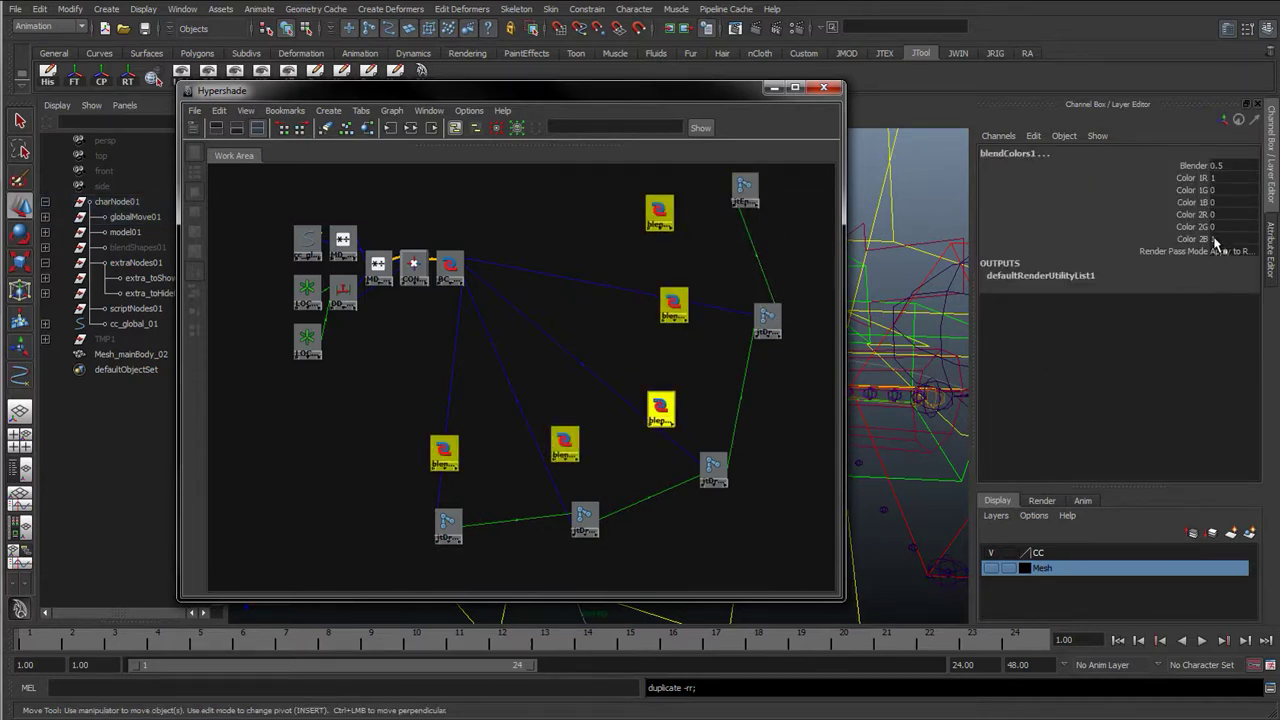
left_click_drag(1215, 240, 1222, 192)
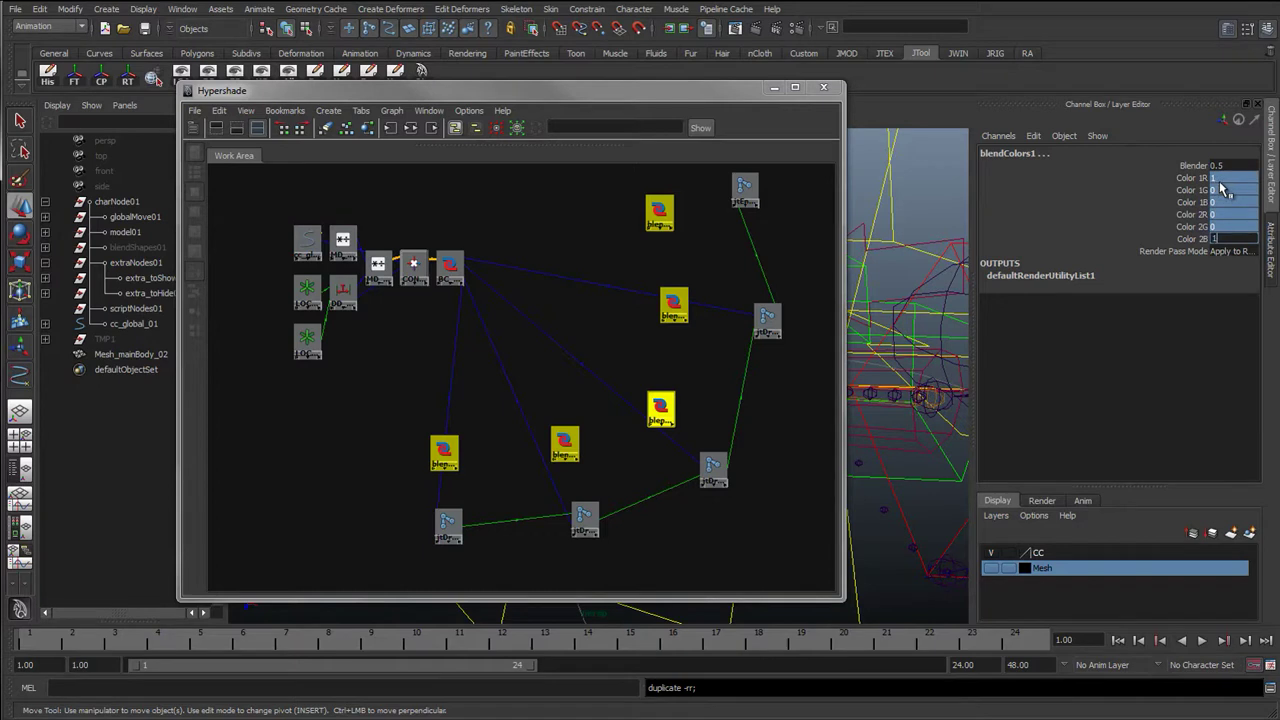
key("Return")
left_click(1230, 167)
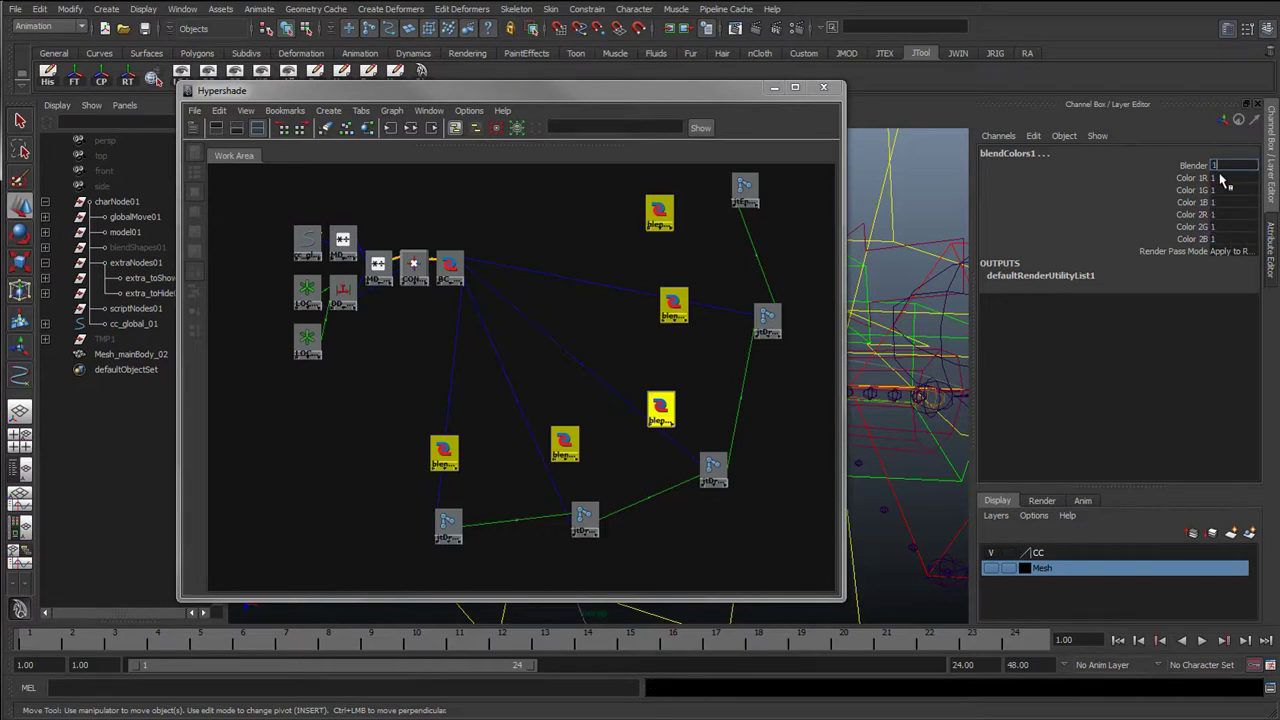
left_click_drag(1223, 179, 1223, 238)
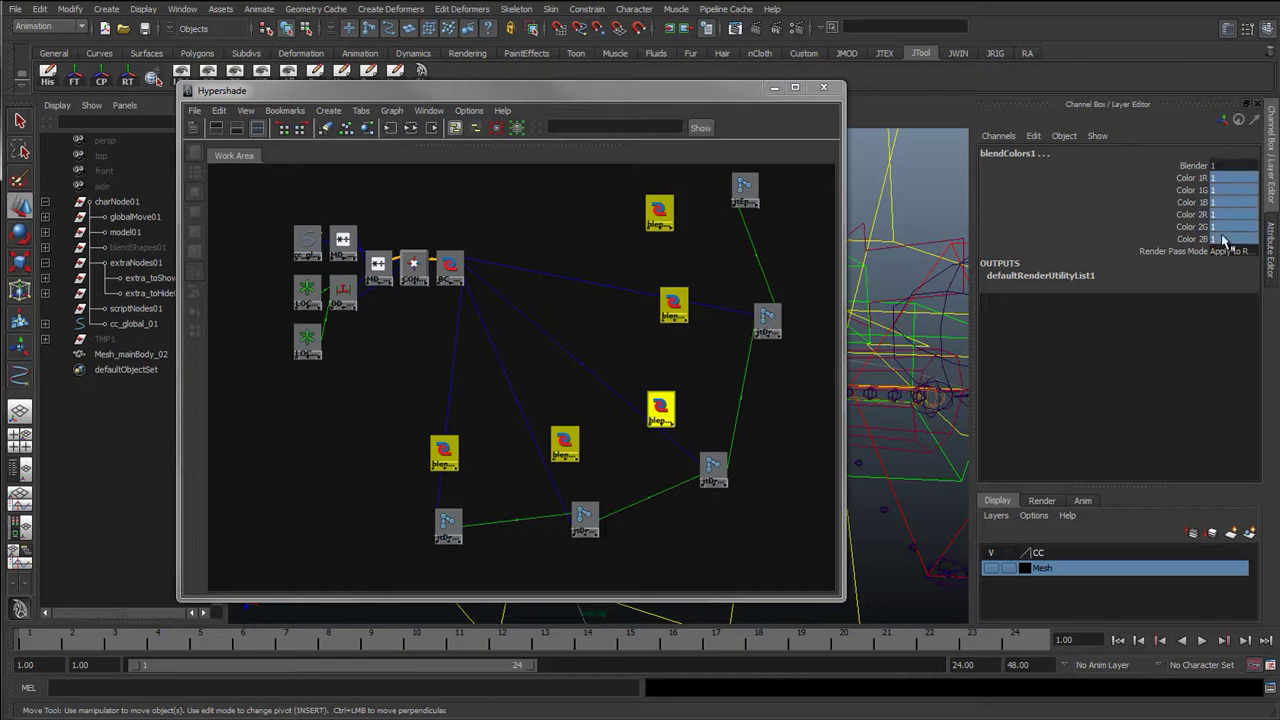
left_click(594, 352)
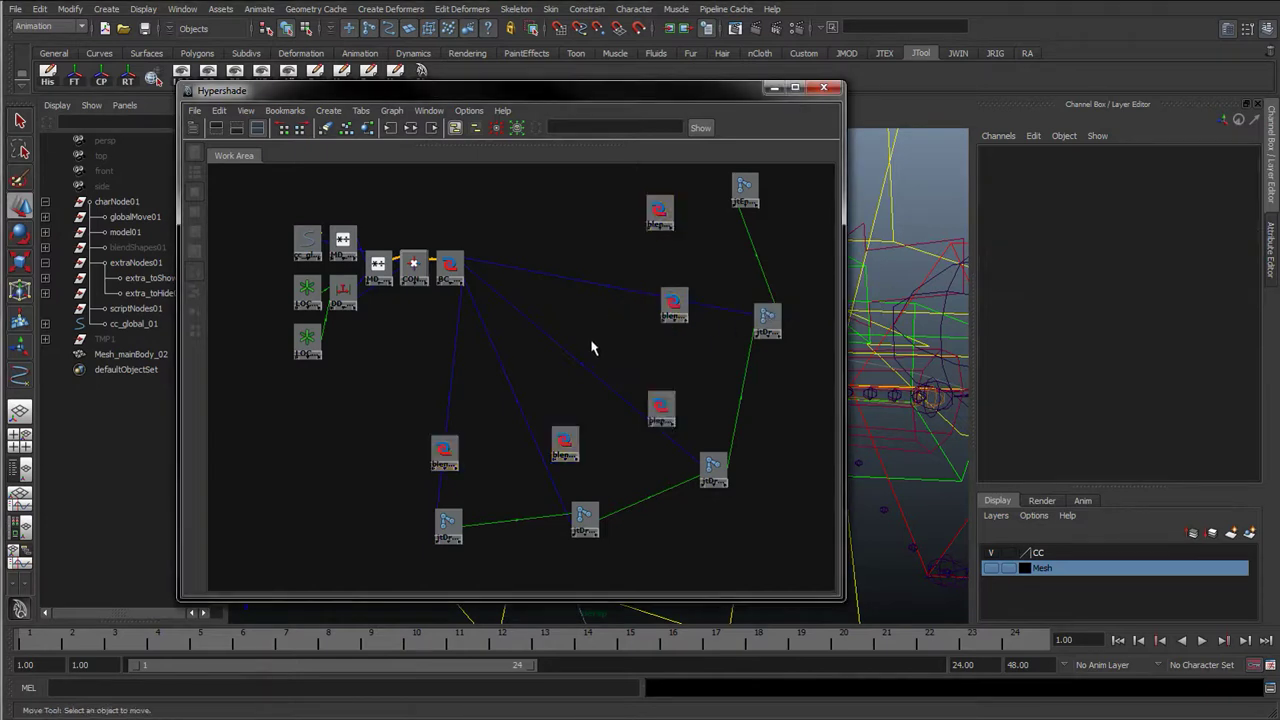
Step: Select the cc_r_armFK_01 and cc_r_foreArmFK_01 controls in the viewport and add them to the current Hypershade graph
left_click(450, 268)
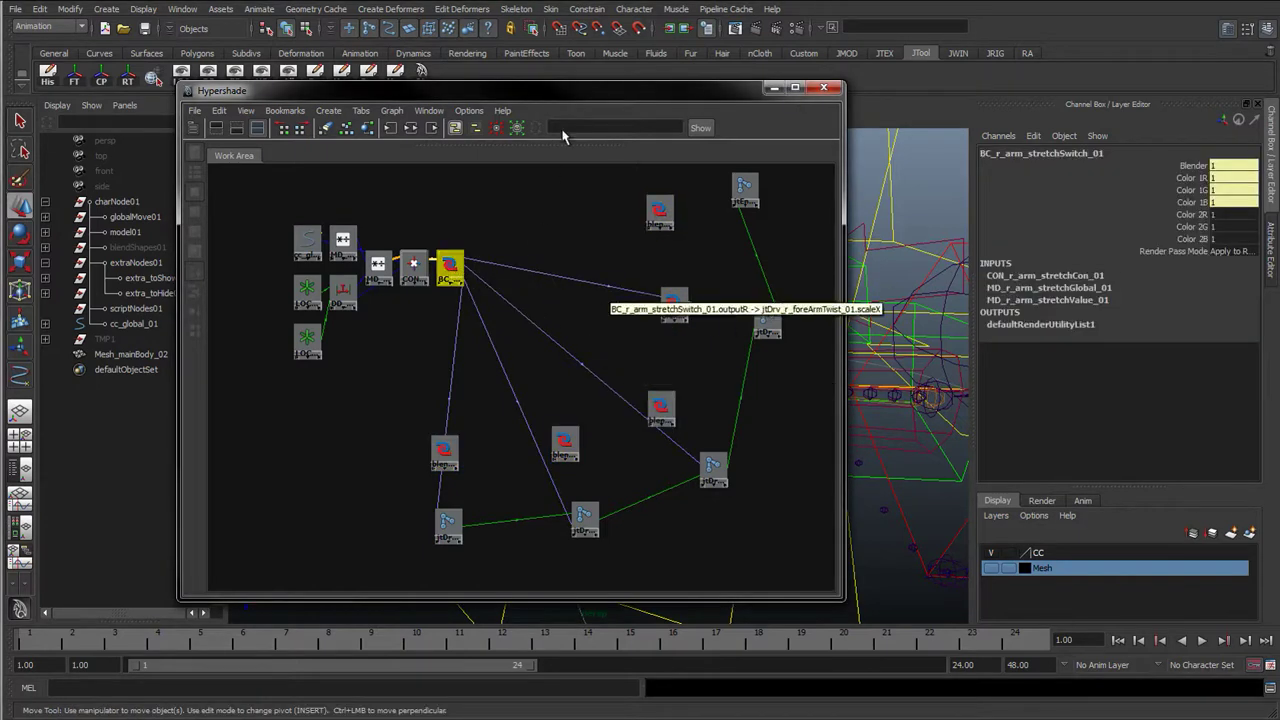
left_click_drag(496, 92, 479, 506)
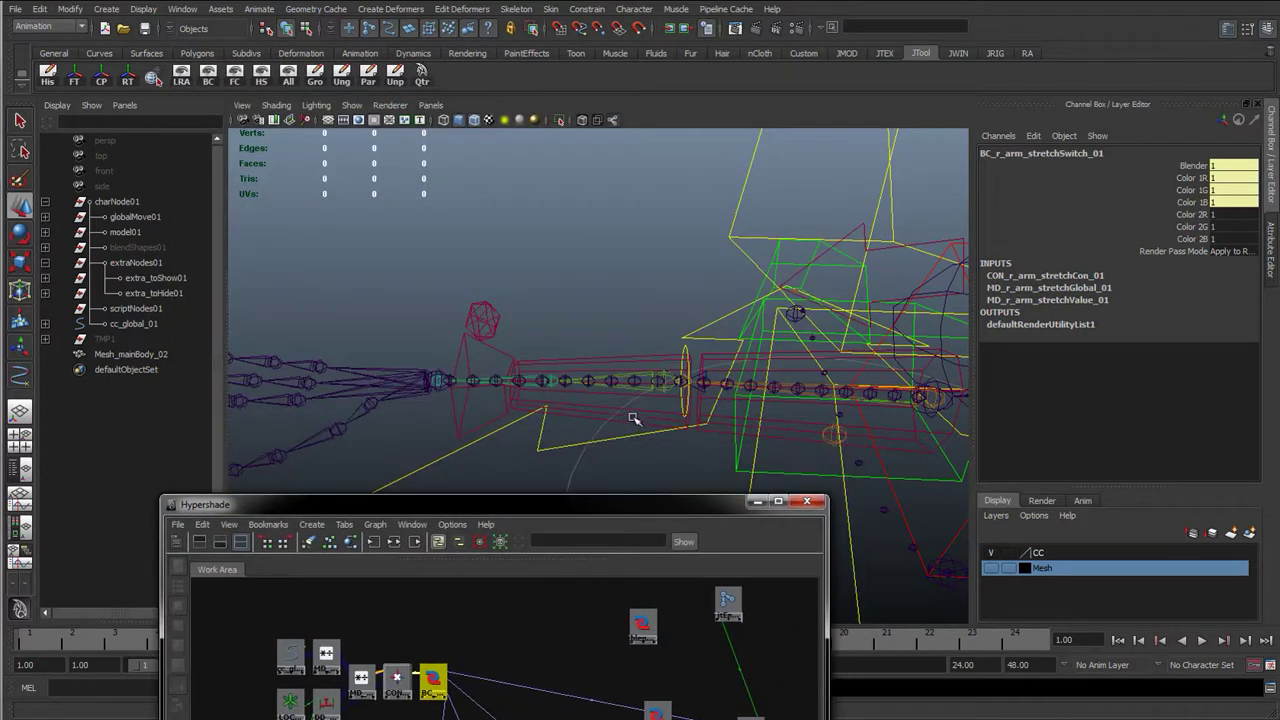
left_click(668, 425)
key("q")
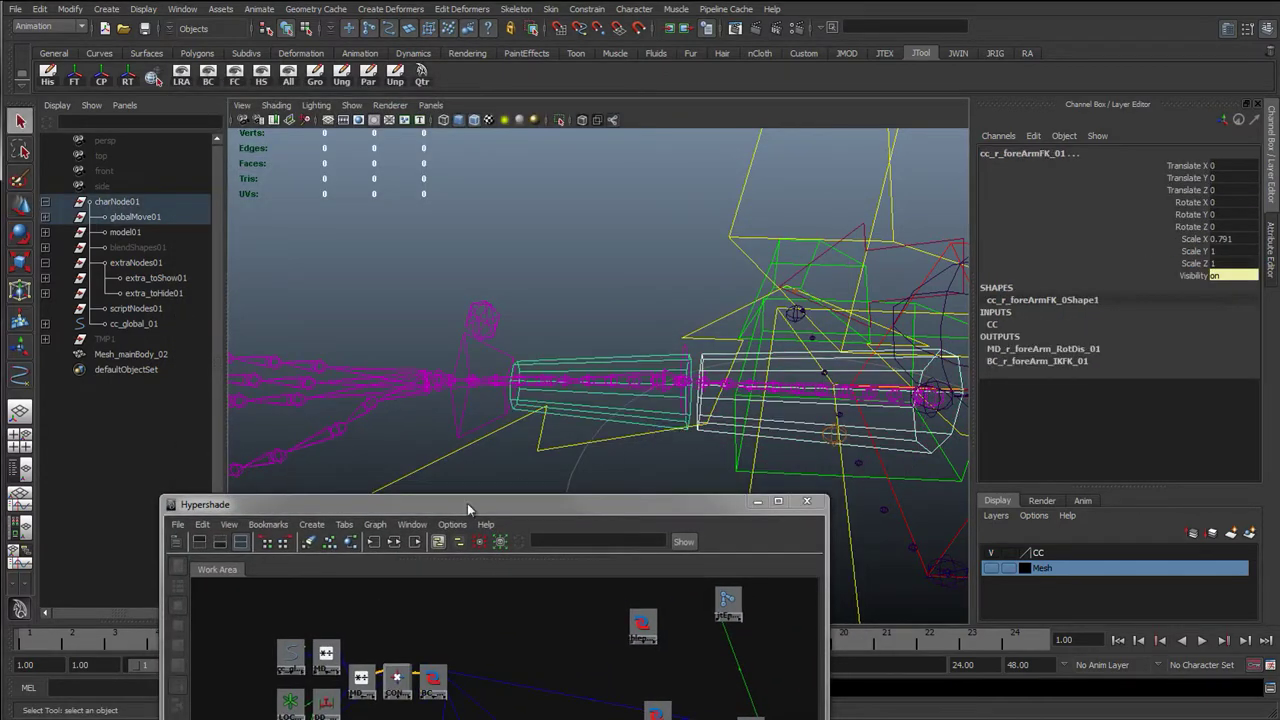
left_click_drag(379, 508, 383, 120)
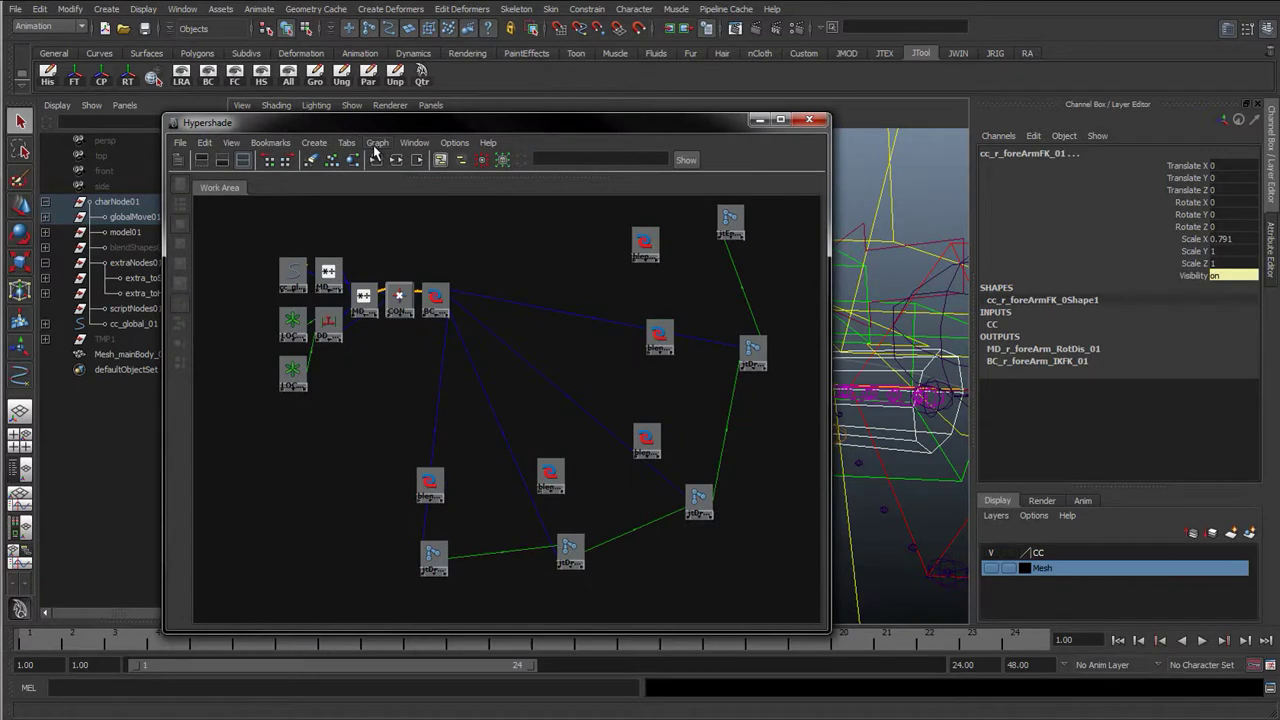
left_click(376, 147)
left_click(405, 276)
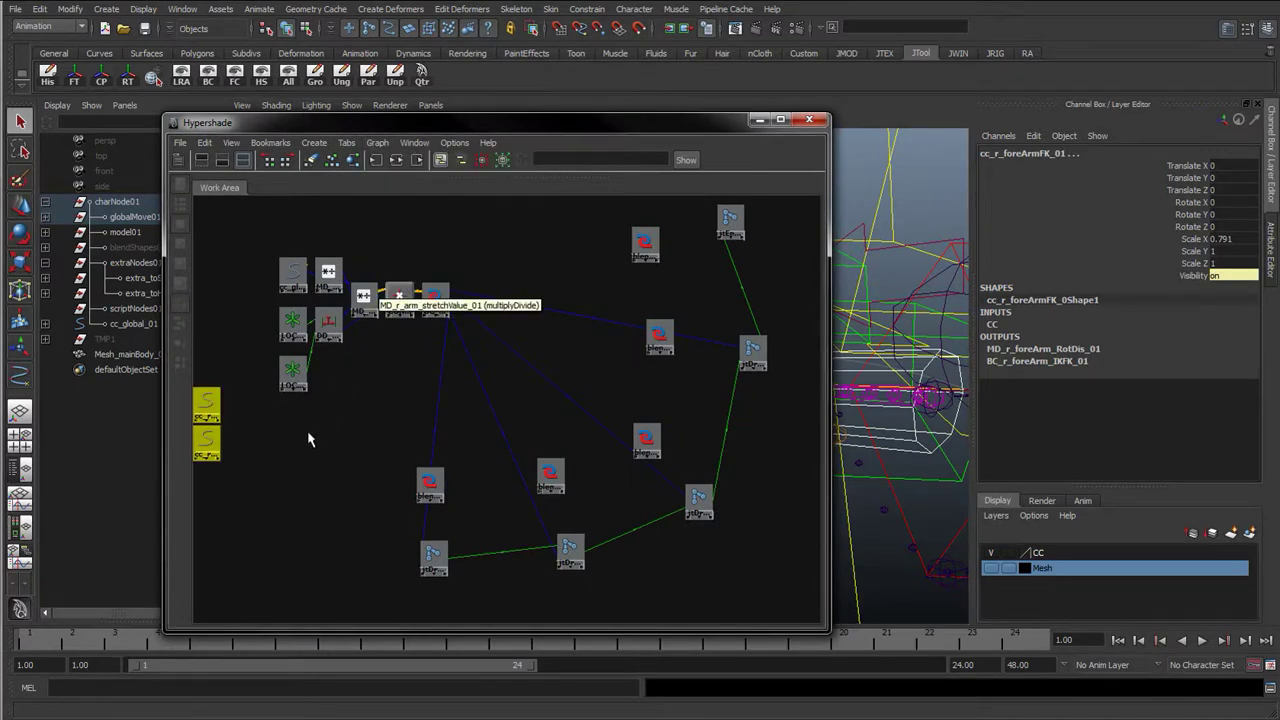
Step: Place cc_r_armFK_01 beside the shoulder joint's blend node and cc_r_foreArmFK_01 near the blend nodes for the forearm and end joints
left_click(290, 436)
left_click_drag(212, 407, 301, 403)
left_click_drag(212, 447, 372, 473)
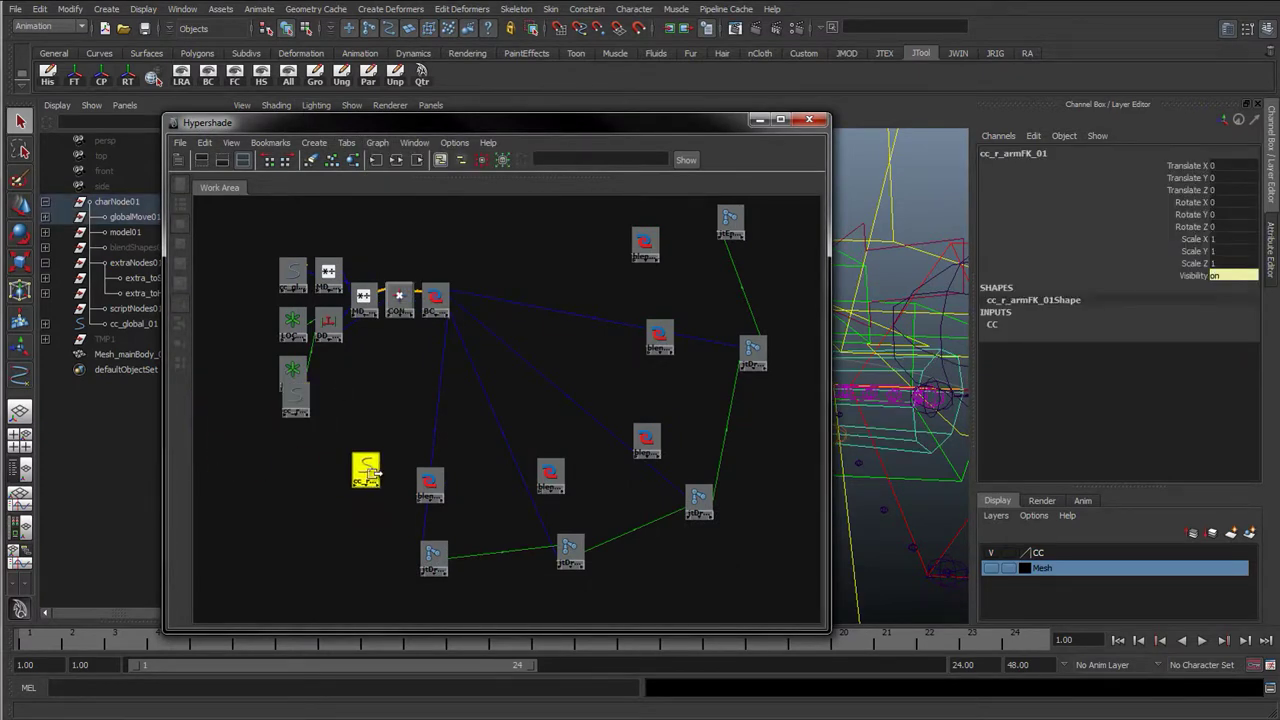
left_click(432, 556)
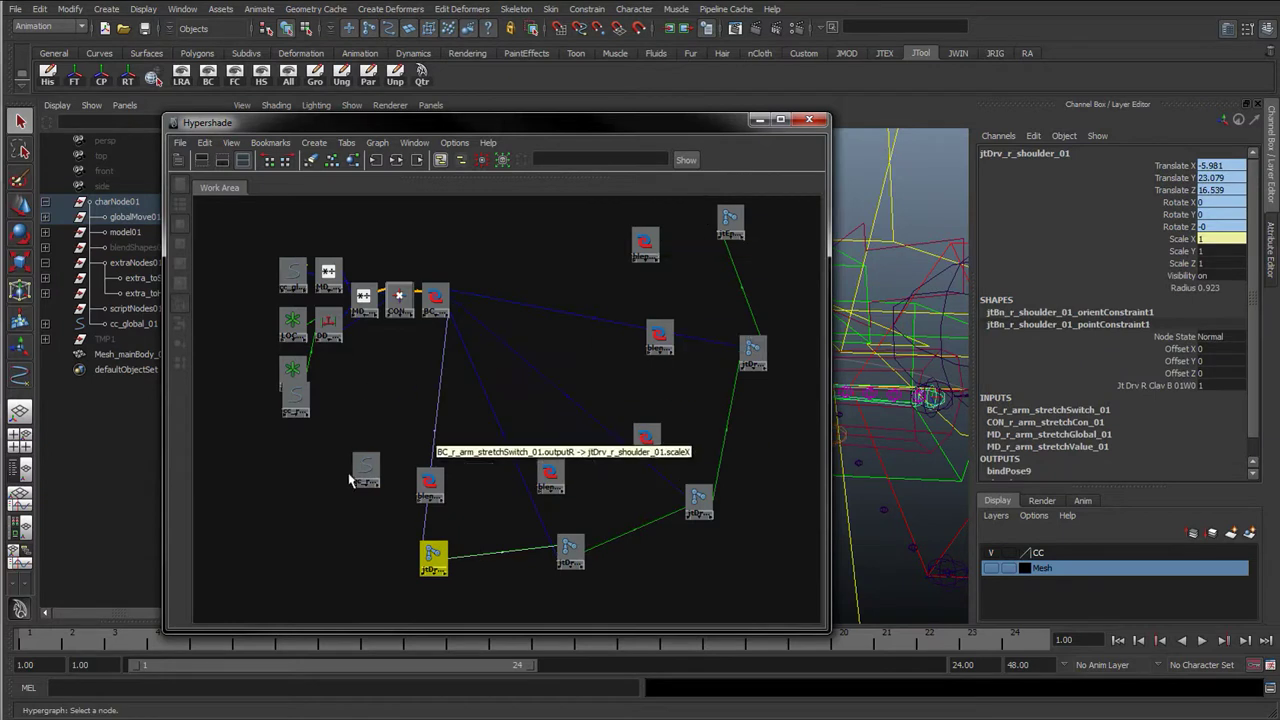
left_click(360, 474)
left_click(296, 400)
left_click_drag(295, 398, 554, 262)
left_click_drag(313, 490, 366, 490)
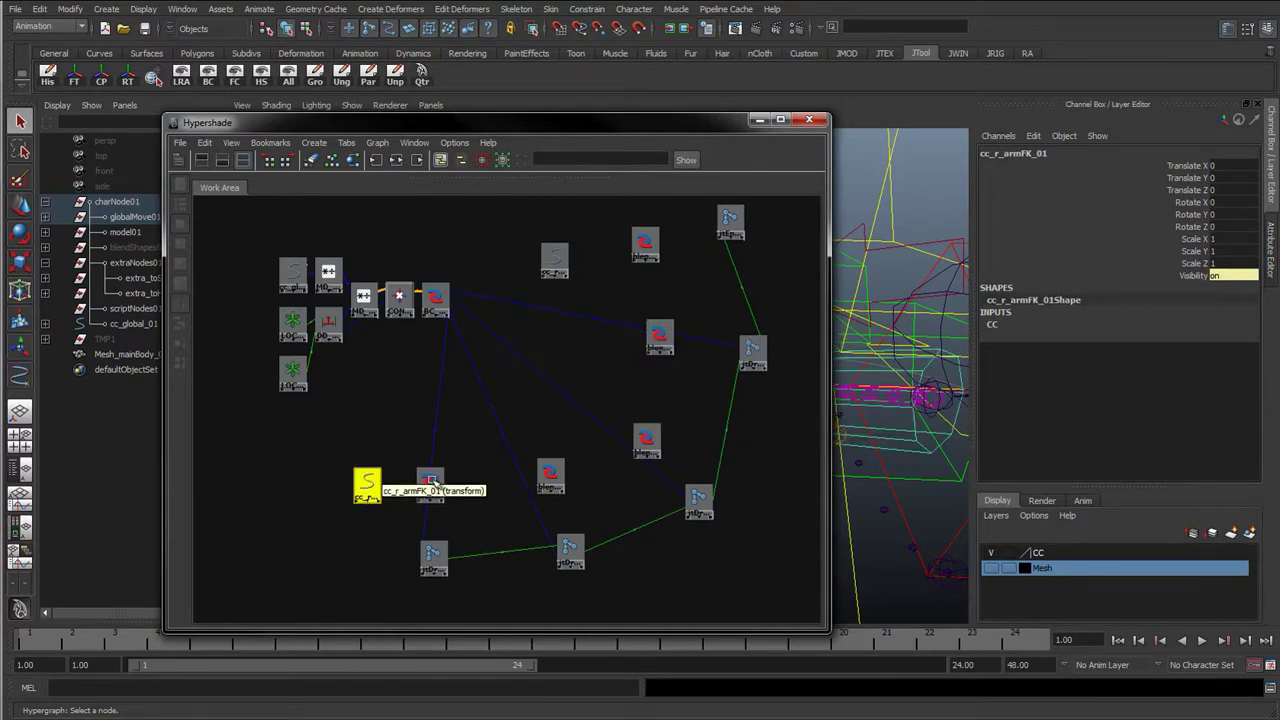
Step: Connect the scale of cc_r_armFK_01 to color1 of blendColors1, the shoulder joint's blend node
left_click(644, 243)
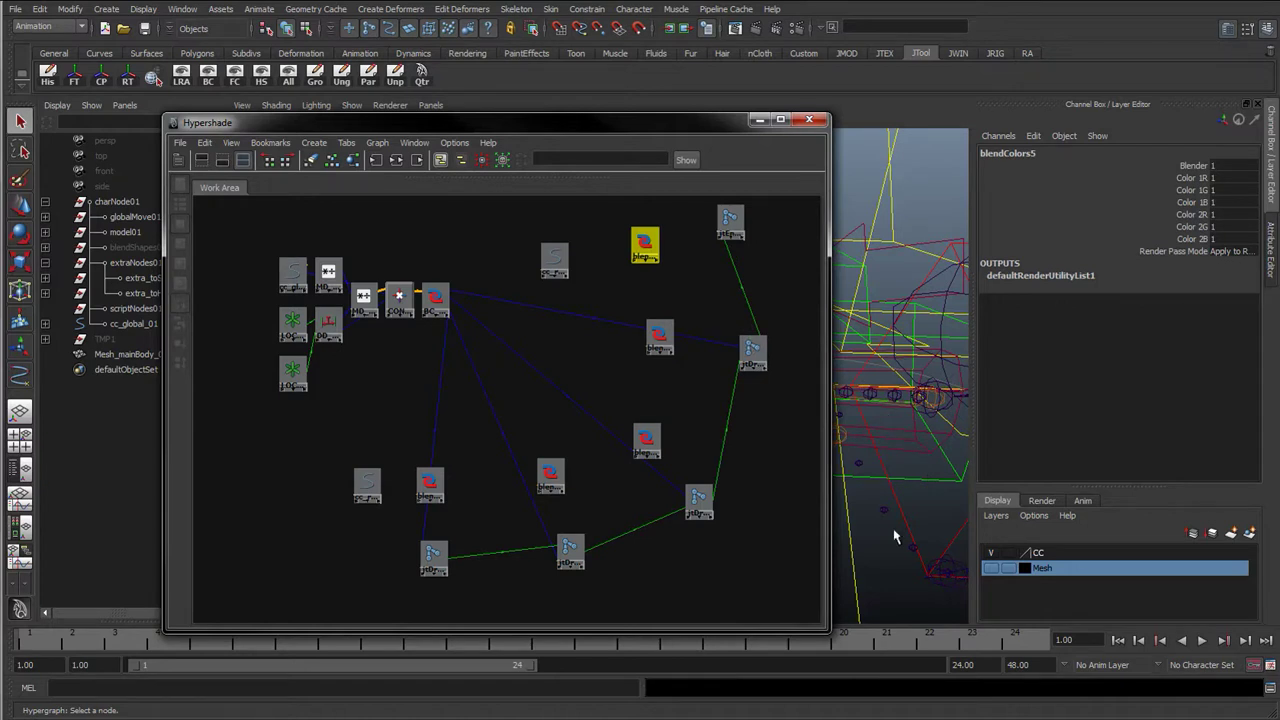
left_click(1192, 166)
left_click_drag(1185, 180, 1192, 203)
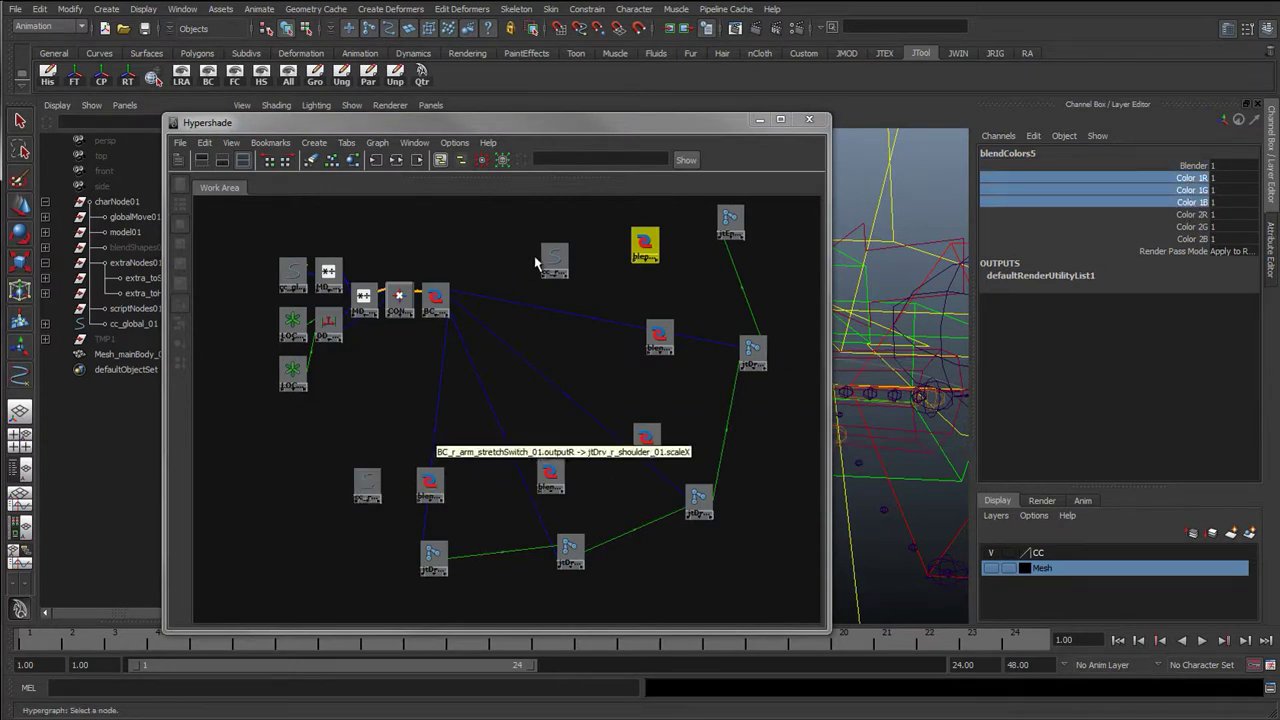
left_click_drag(367, 486, 368, 432)
middle_click_drag(366, 437, 367, 438)
middle_click_drag(425, 484, 428, 486)
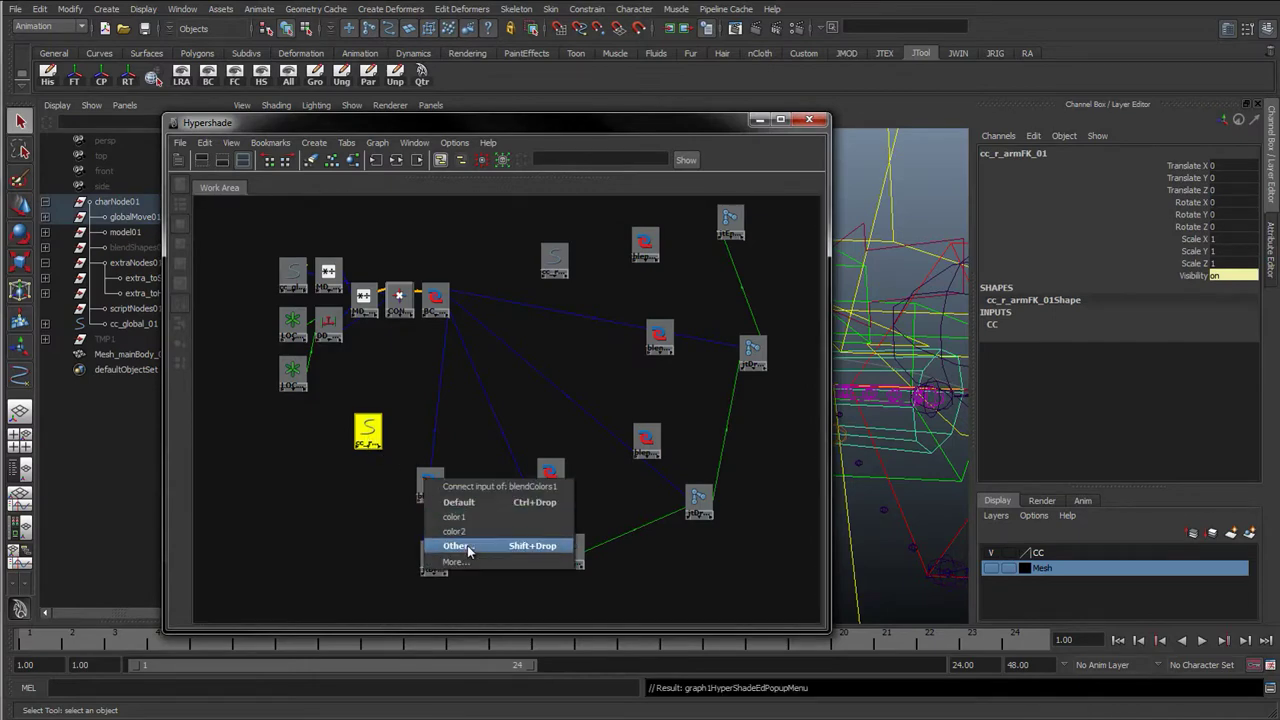
left_click(448, 537)
scroll(268, 313, "down", 15)
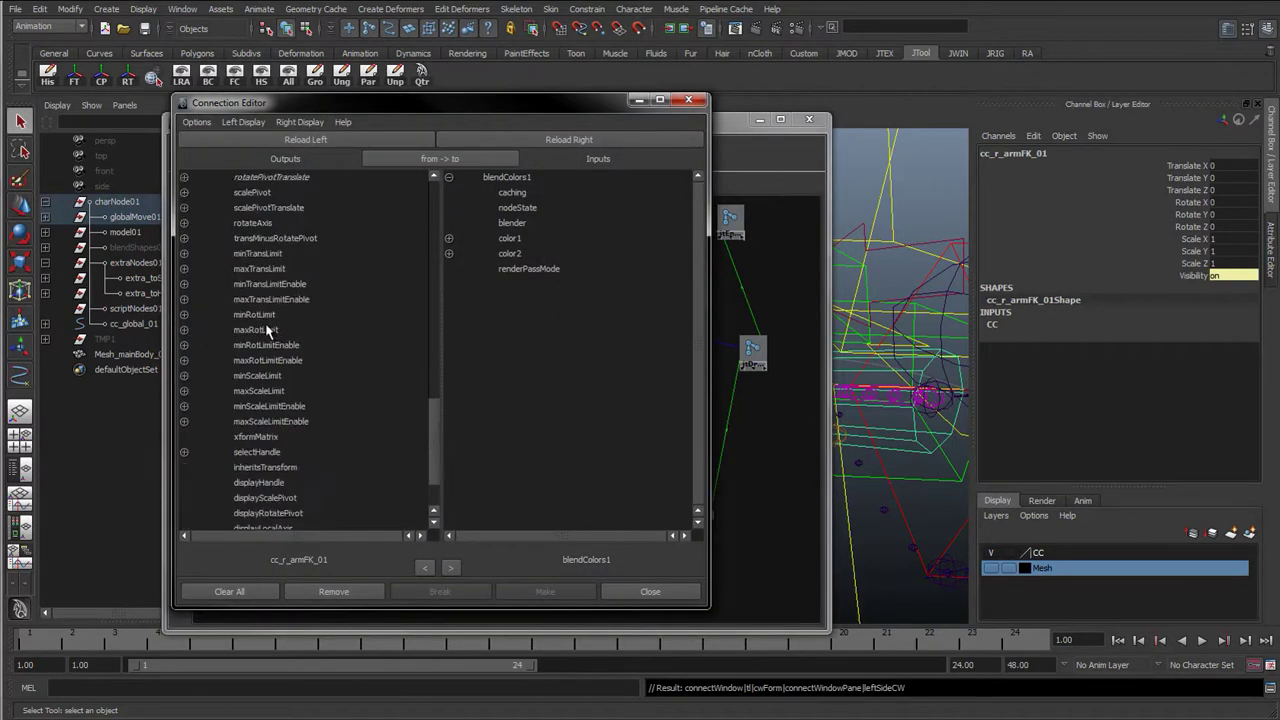
left_click(240, 255)
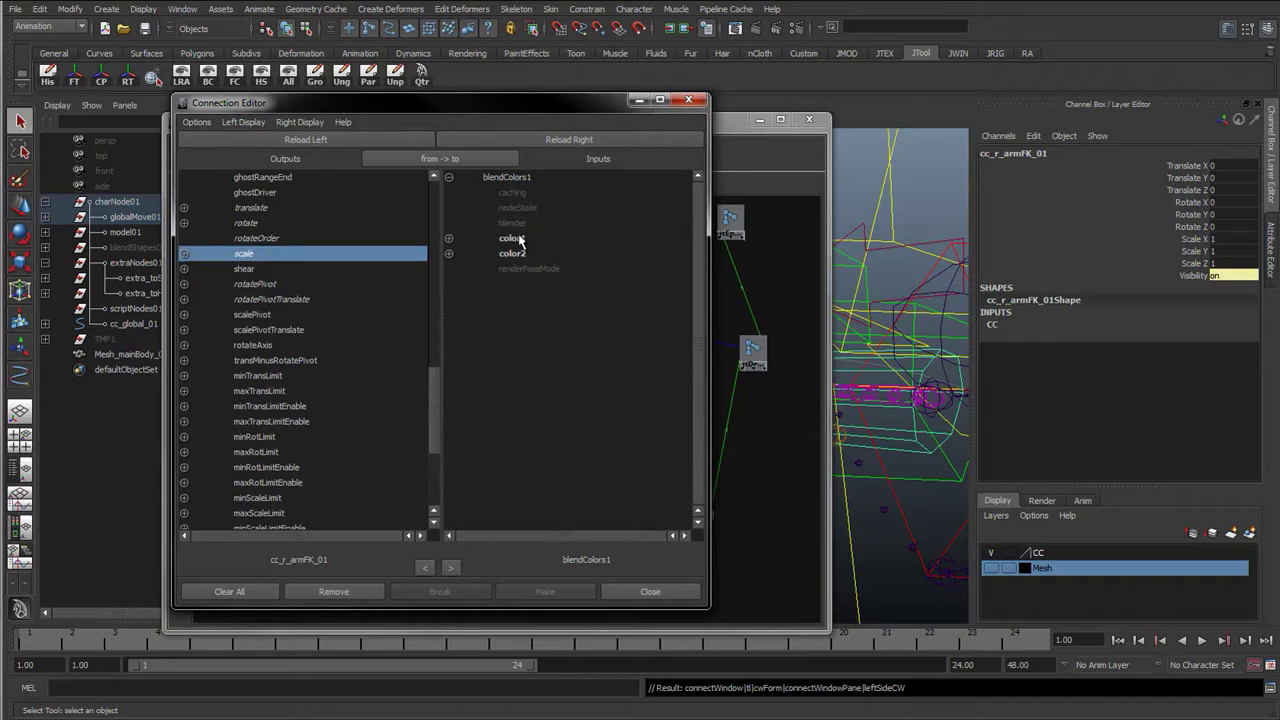
left_click(512, 239)
left_click(689, 101)
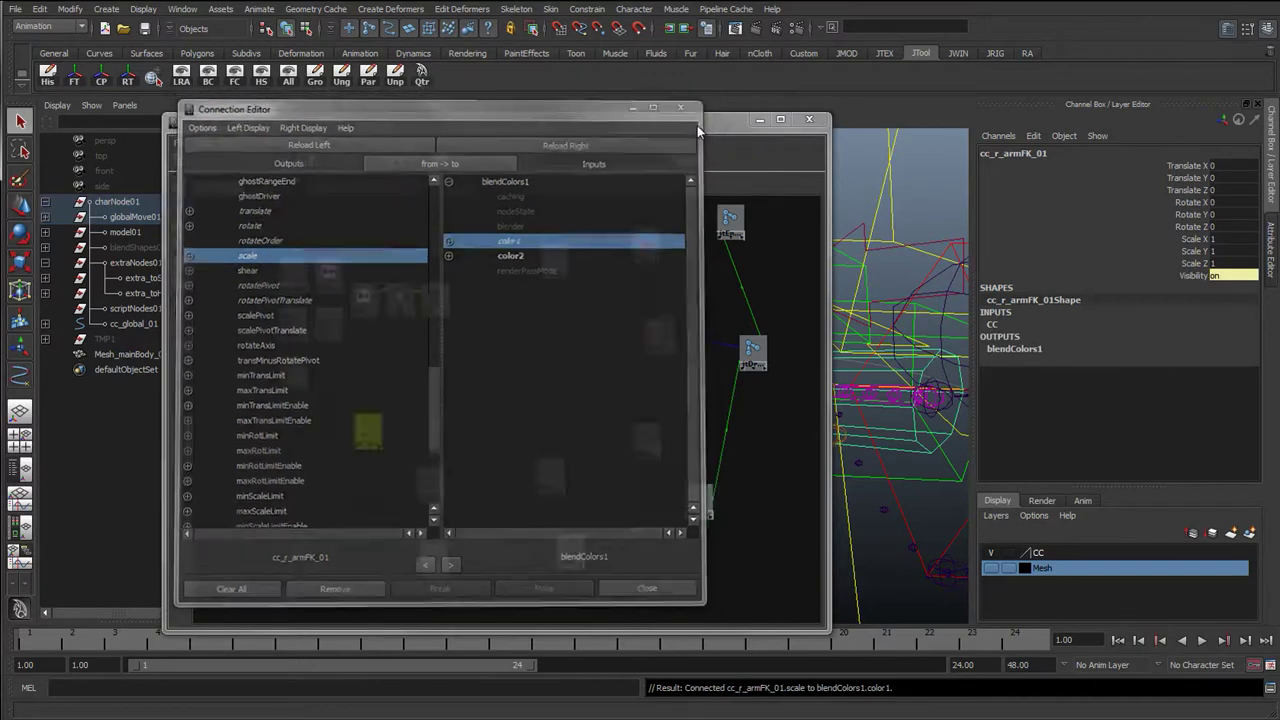
Step: Examine the channels of the shoulder joint, the wrist end joint and the cc_r_wrist_01 control
left_click_drag(649, 123, 480, 10)
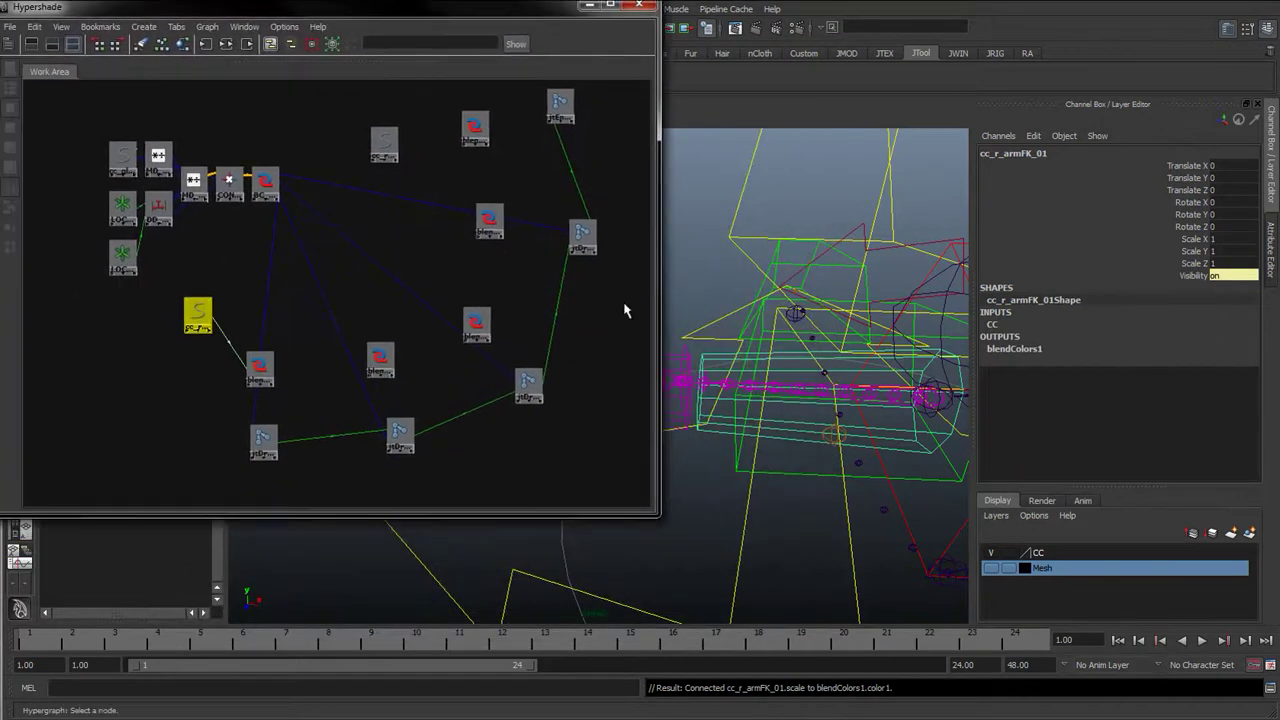
left_click(262, 438)
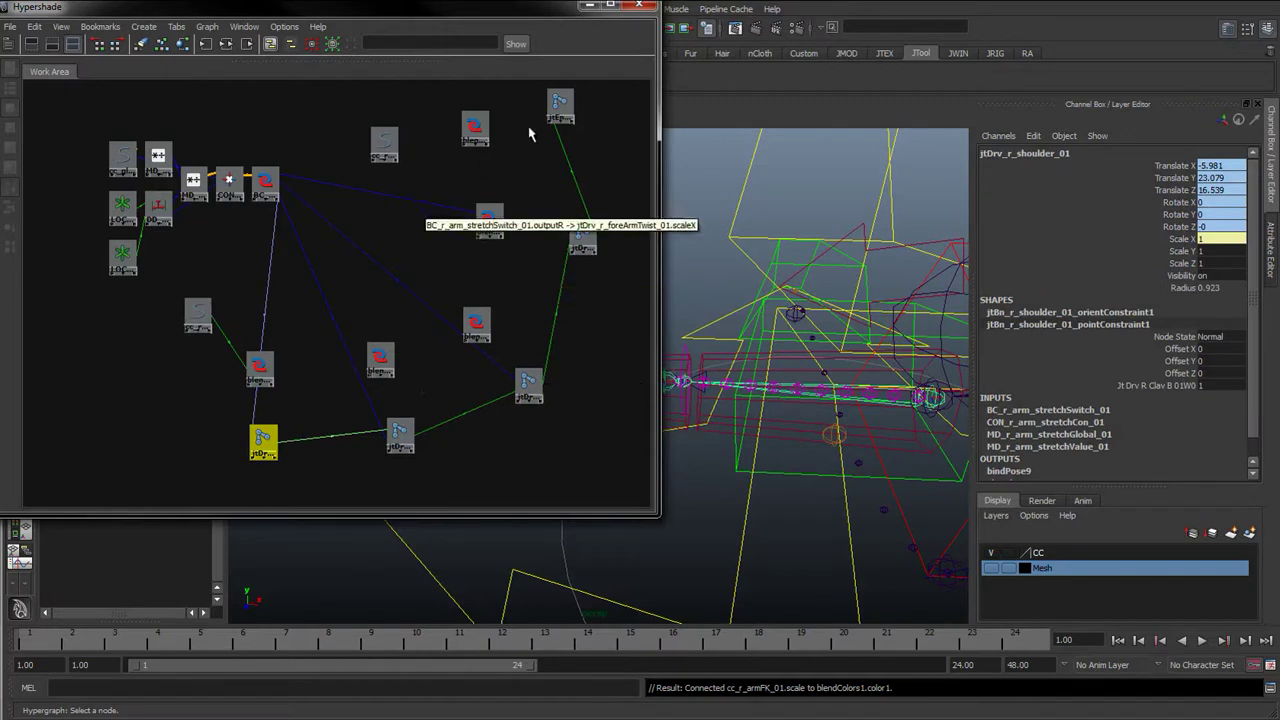
left_click(560, 108)
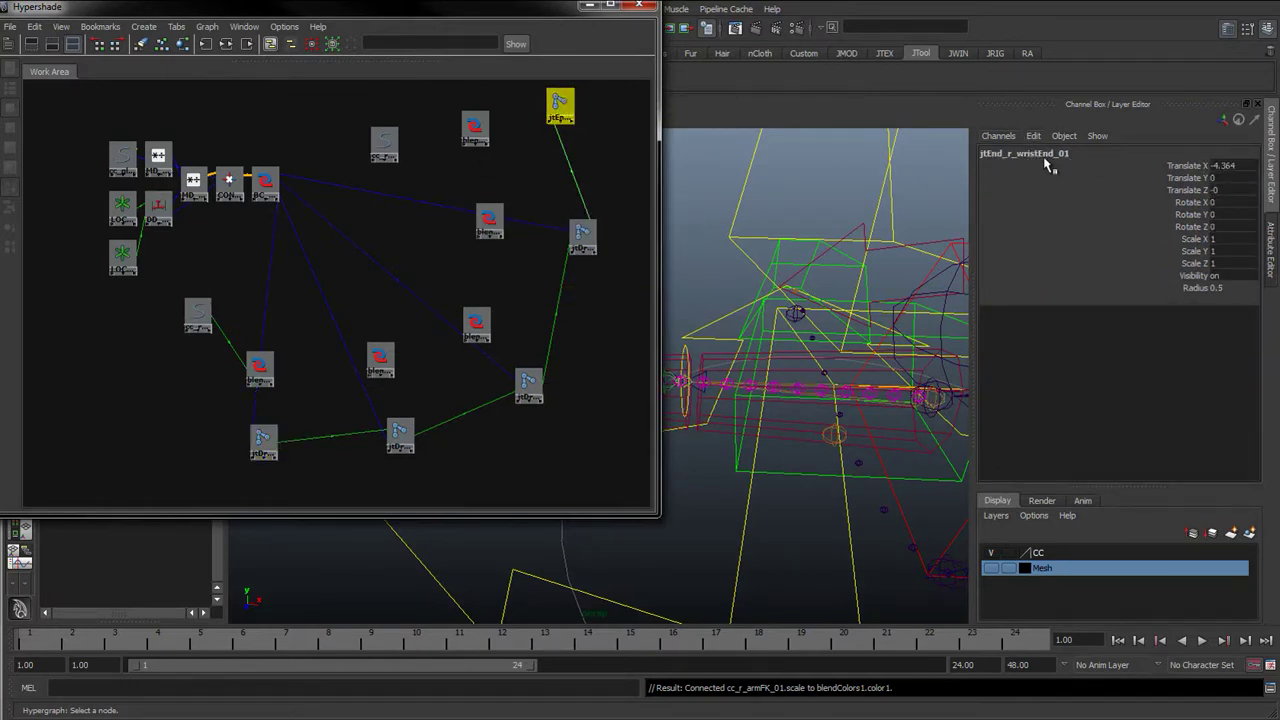
middle_click_drag(822, 368, 950, 359, "alt")
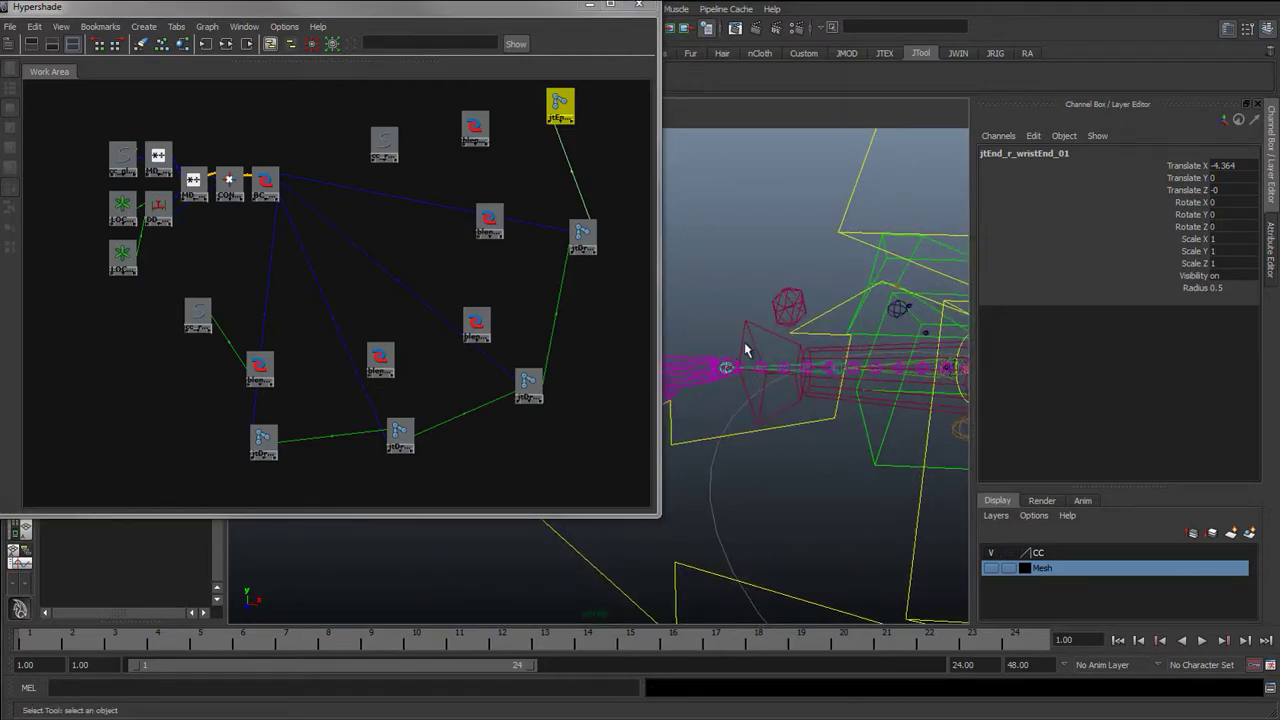
left_click(788, 350)
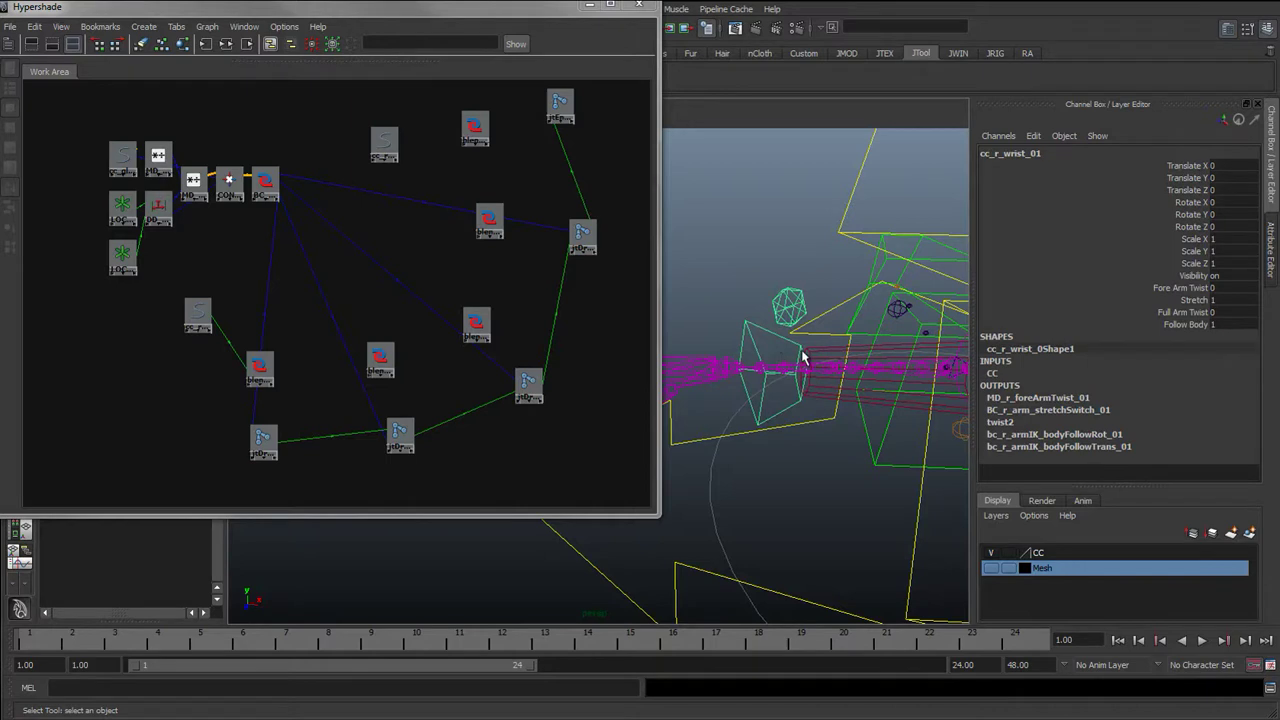
Step: Test-scale the cc_r_foreArmFK_01 control along X and reset its Scale X to 1
left_click(786, 363)
key("f")
double_click(1229, 240)
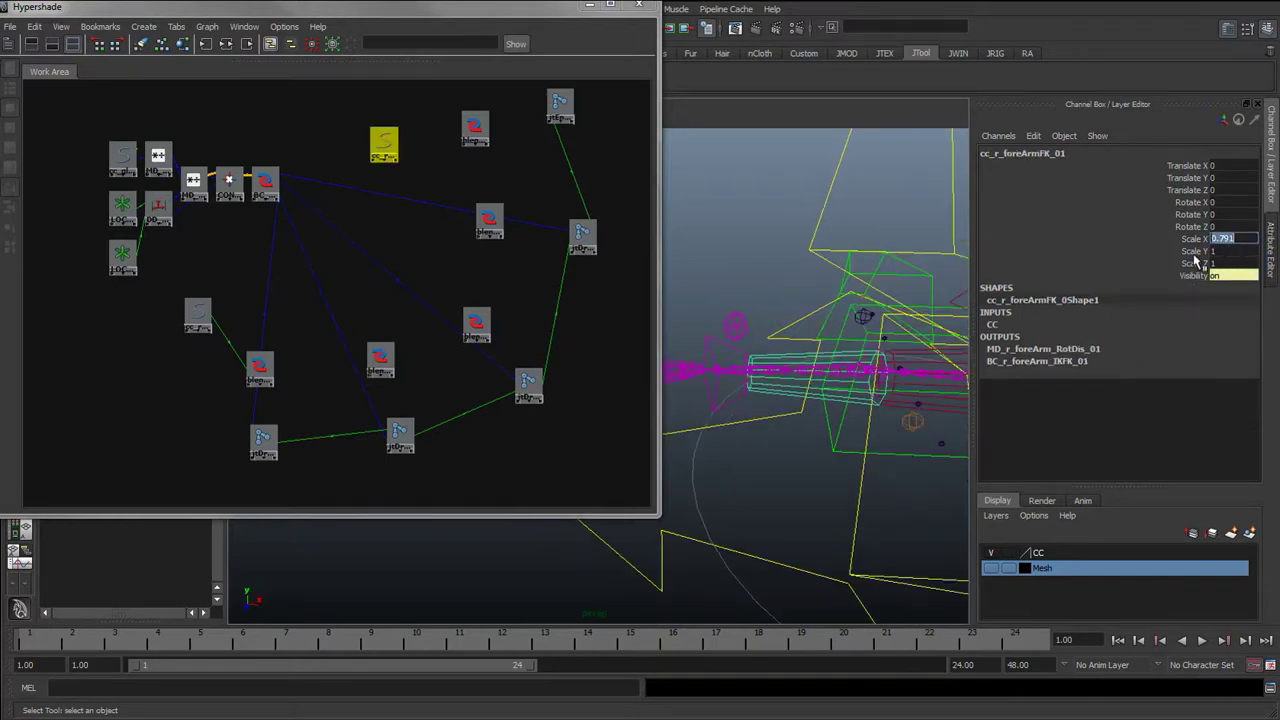
key("Return")
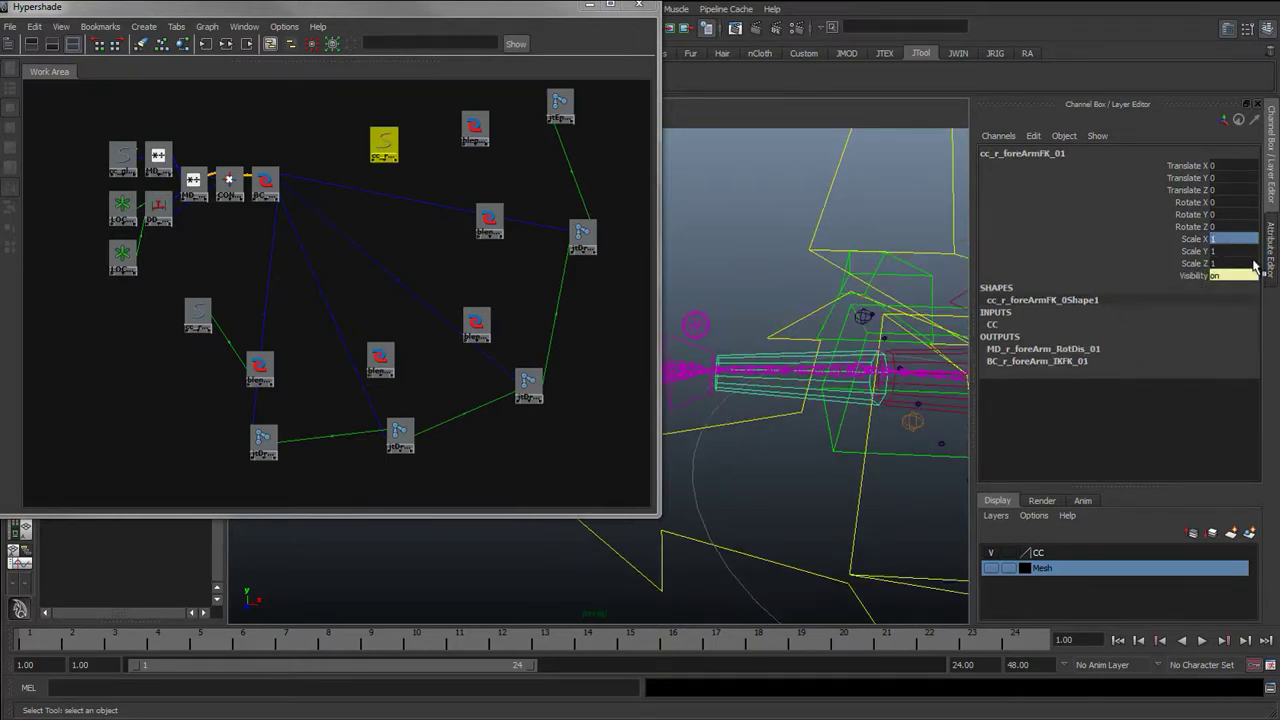
Step: Examine the scale channels of cc_r_foreArmFK_01 and the position and channels of the cc_r_wrist_01 control
left_click_drag(1195, 227, 1199, 253)
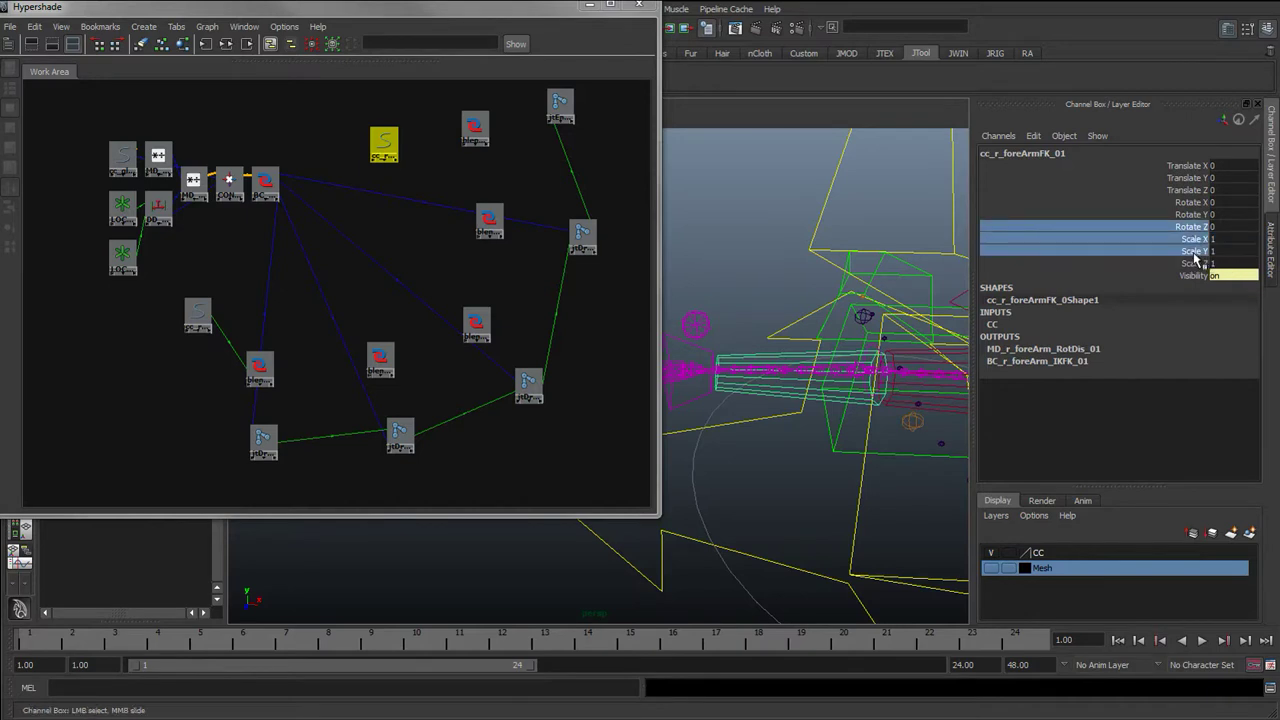
left_click(1176, 254)
key("r")
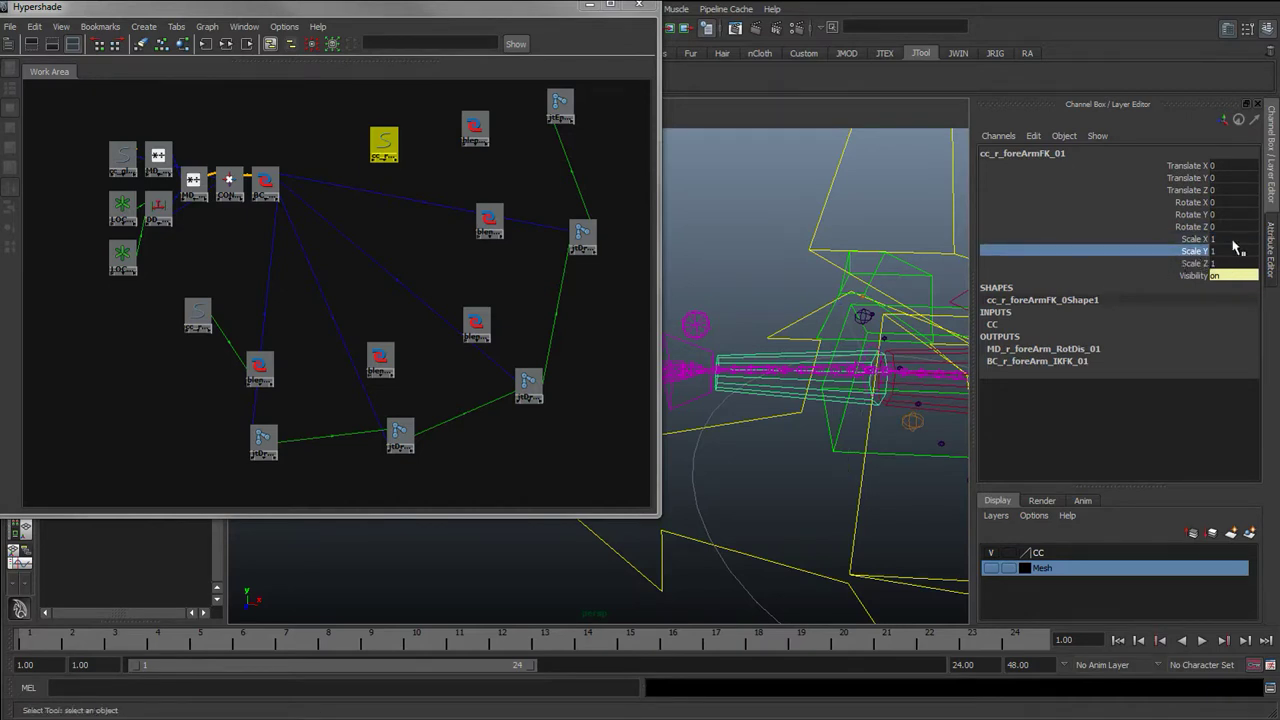
left_click(1092, 242)
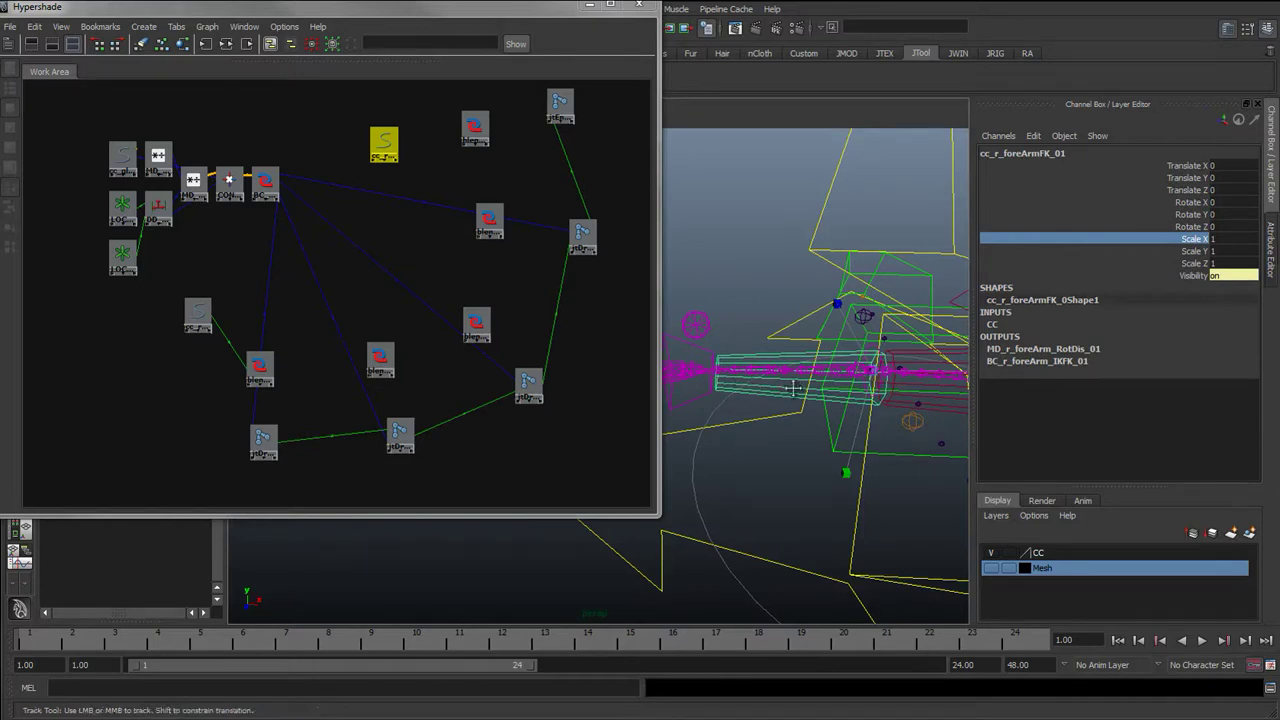
middle_click_drag(742, 380, 756, 385, "alt")
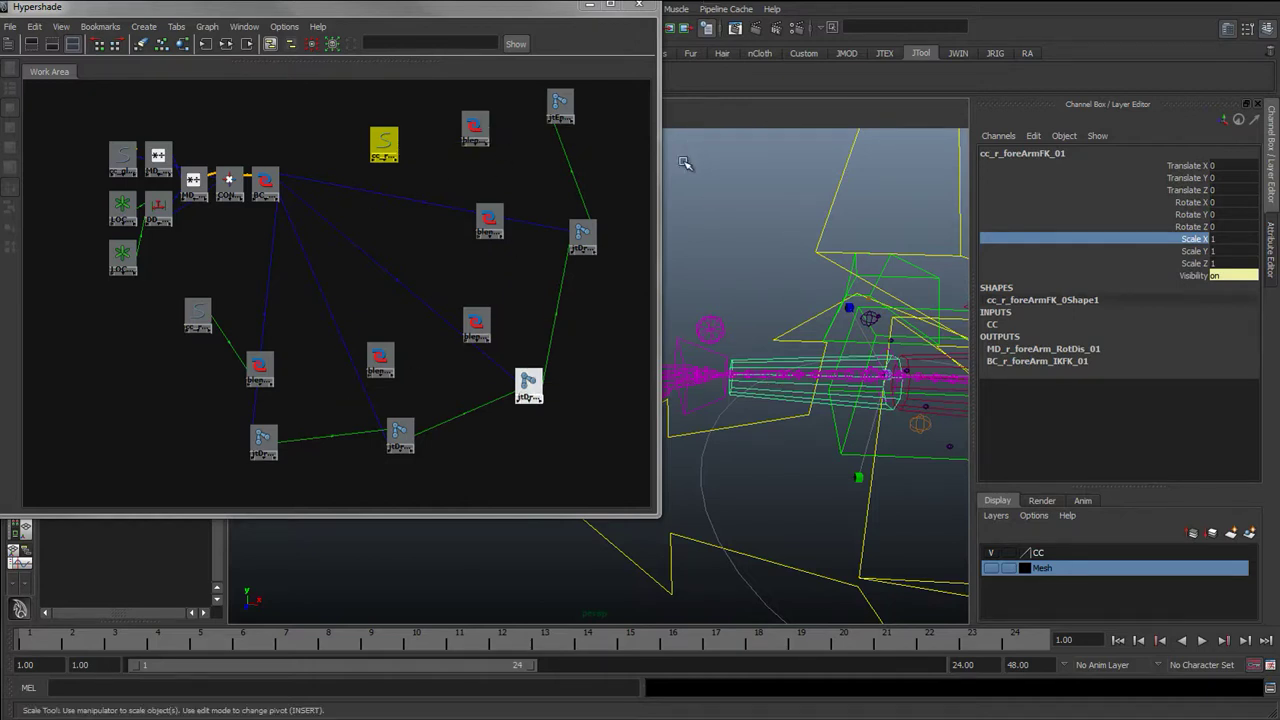
key("q")
left_click(705, 350)
left_click(770, 370)
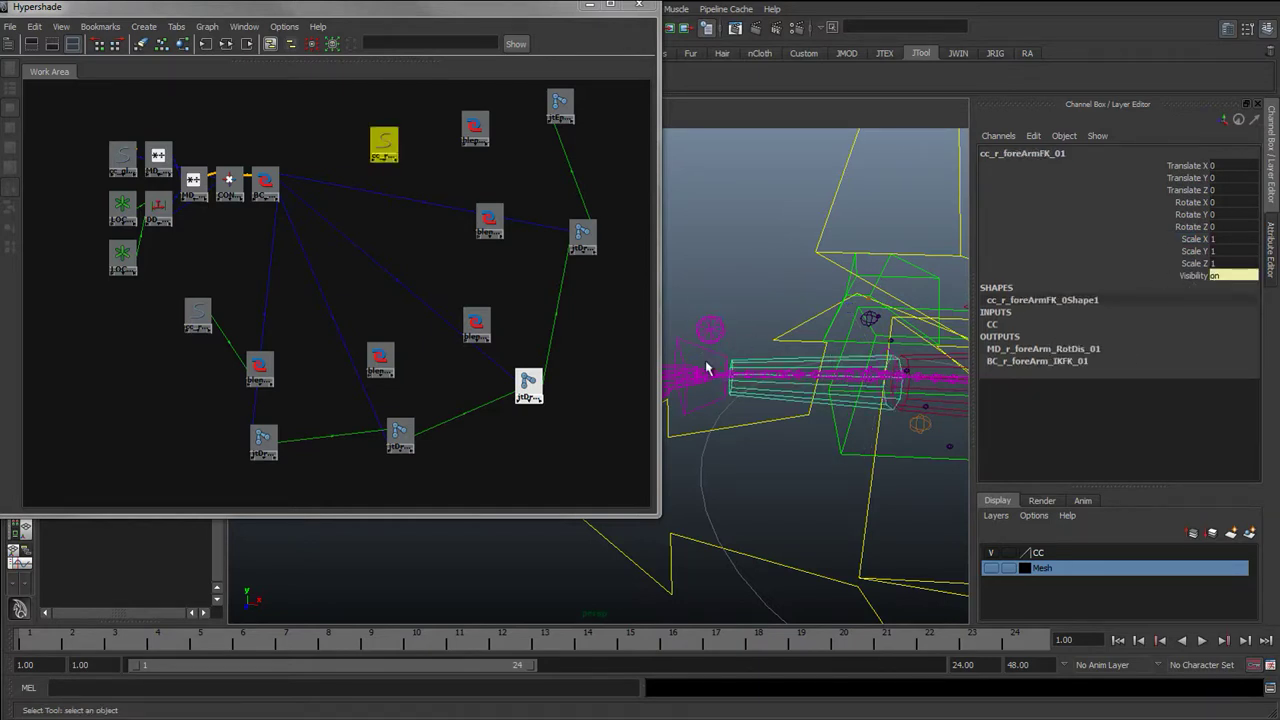
left_click(721, 371)
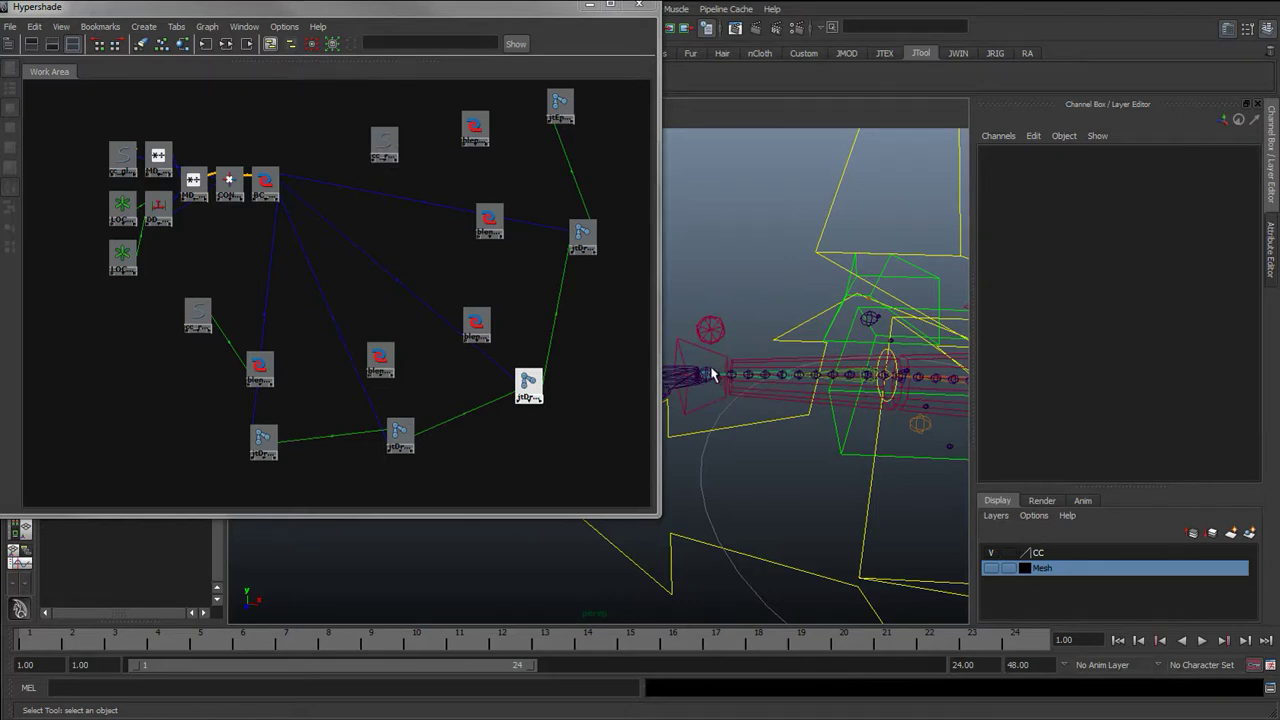
left_click(714, 362)
key("w")
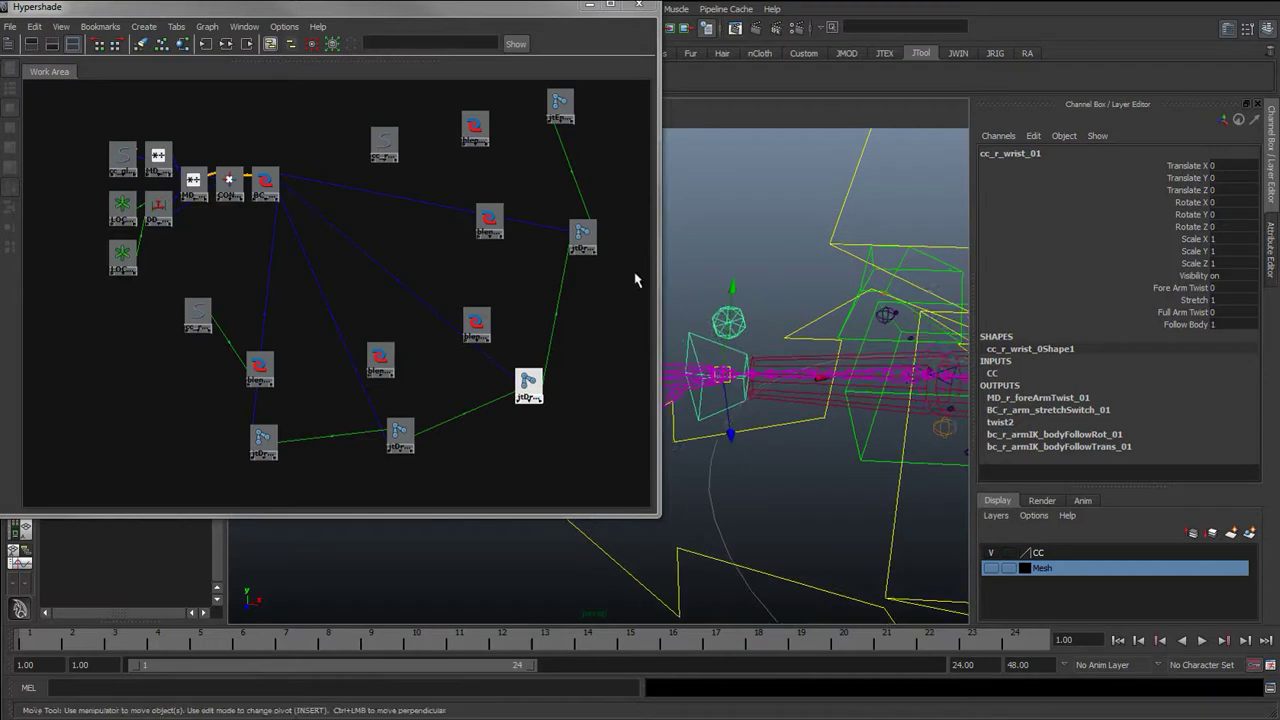
Step: Delete the Blend Colors node beside the wrist end joint and remove jtEnd_r_wristEnd_01 from the graph
left_click(559, 106)
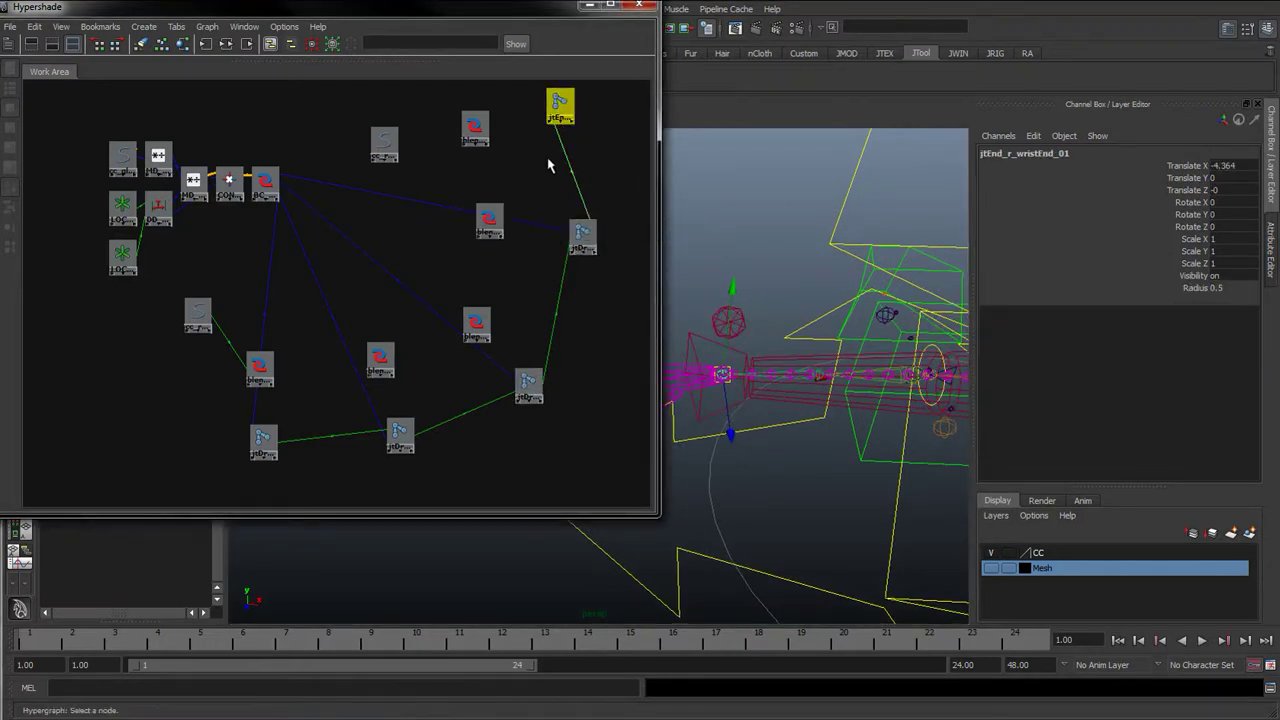
left_click(478, 138)
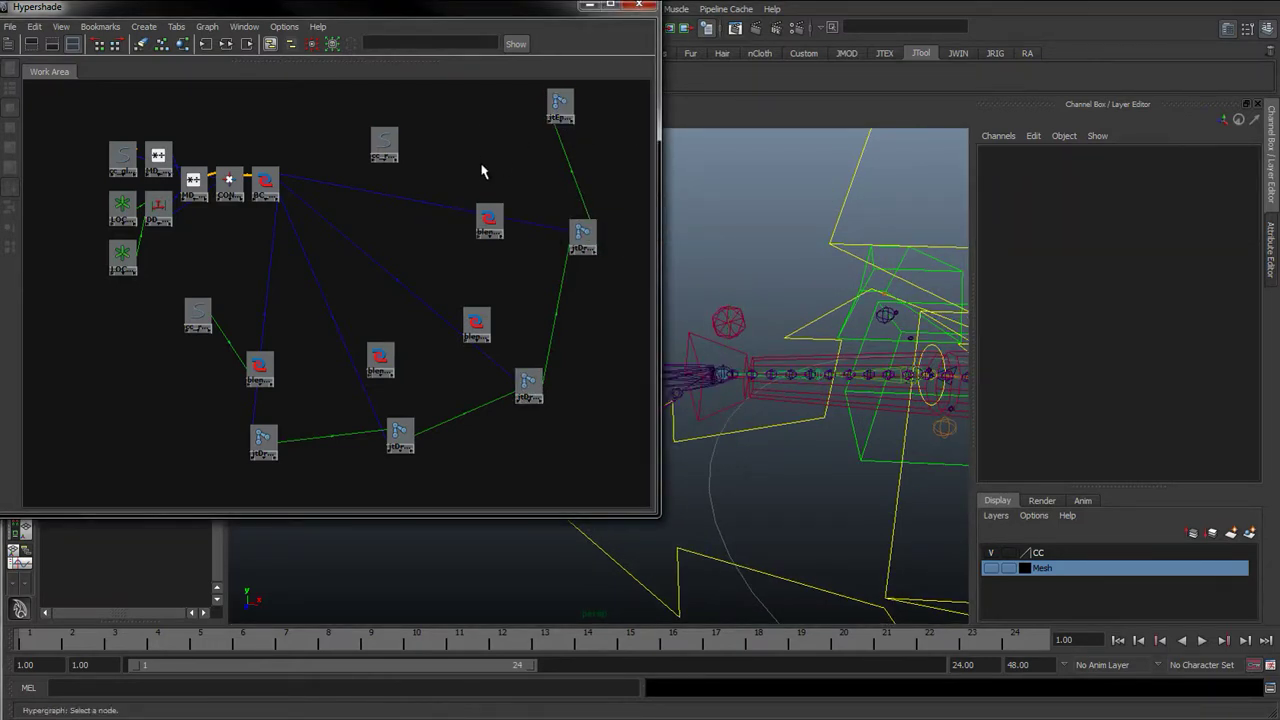
left_click(559, 106)
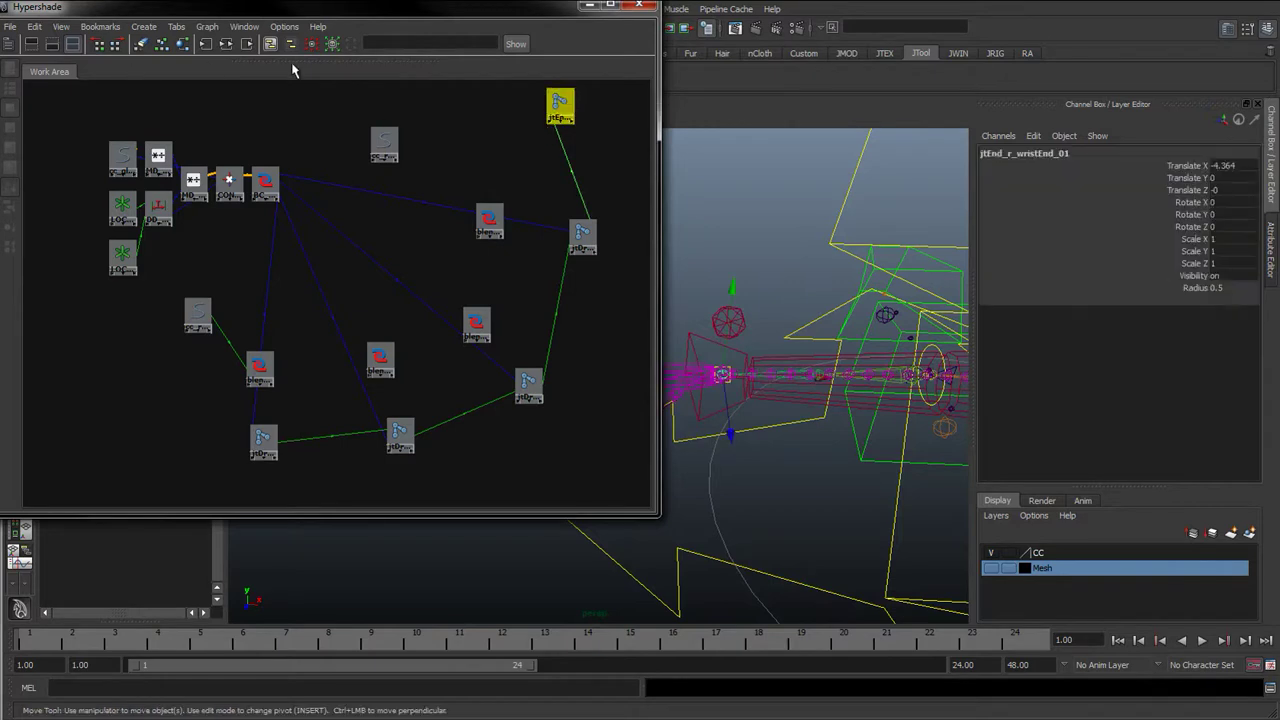
left_click(207, 26)
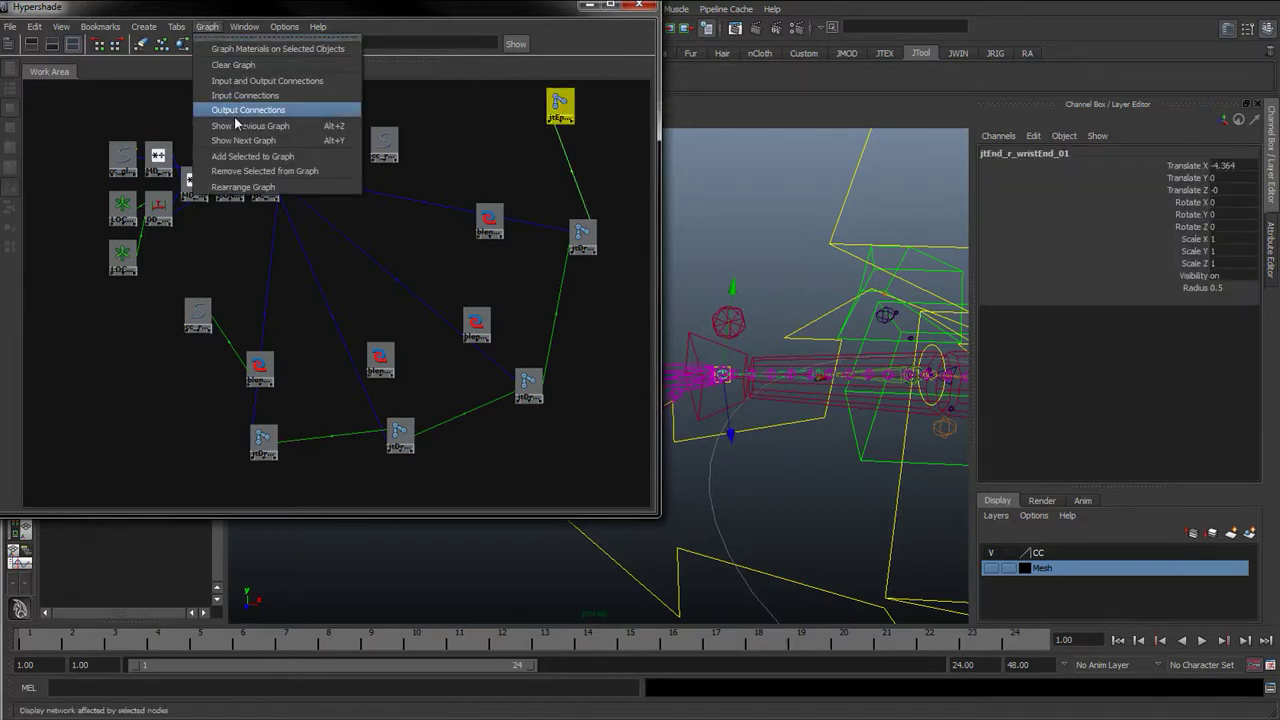
left_click(328, 175)
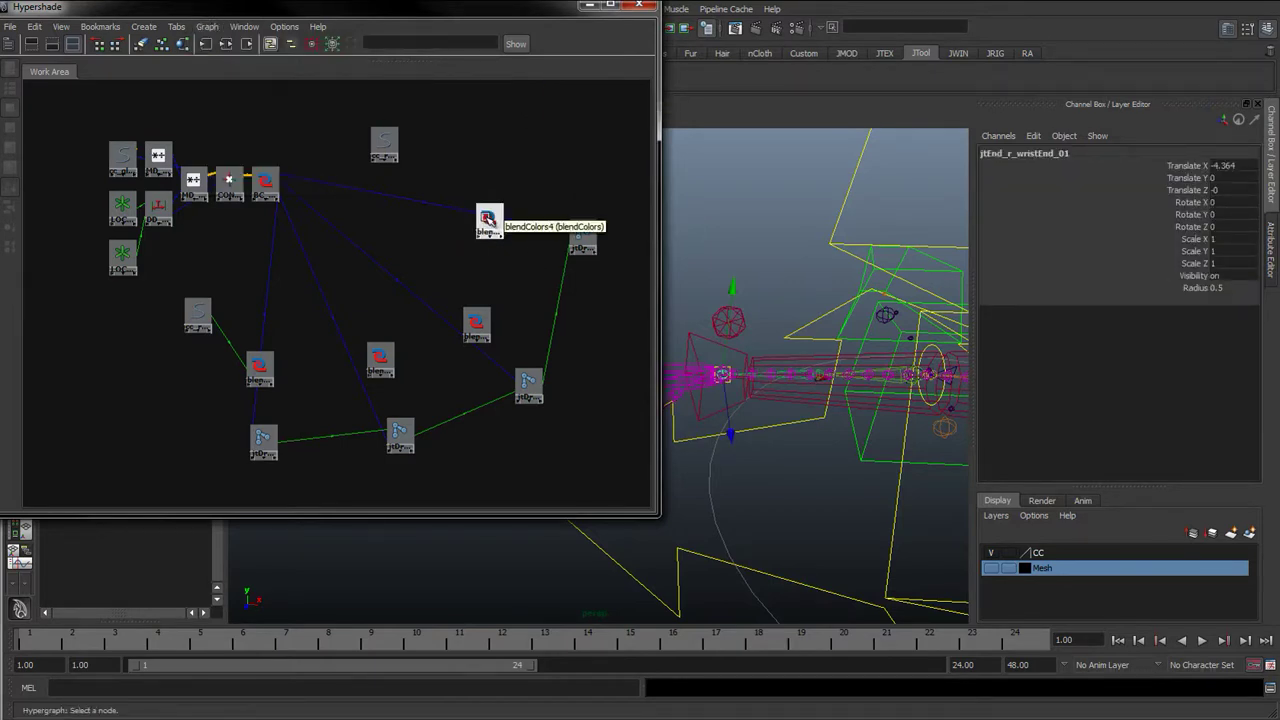
Step: Nudge blendColors4 toward the forearm twist joint node and check the three joint nodes following the shoulder
left_click(490, 219)
left_click(399, 435)
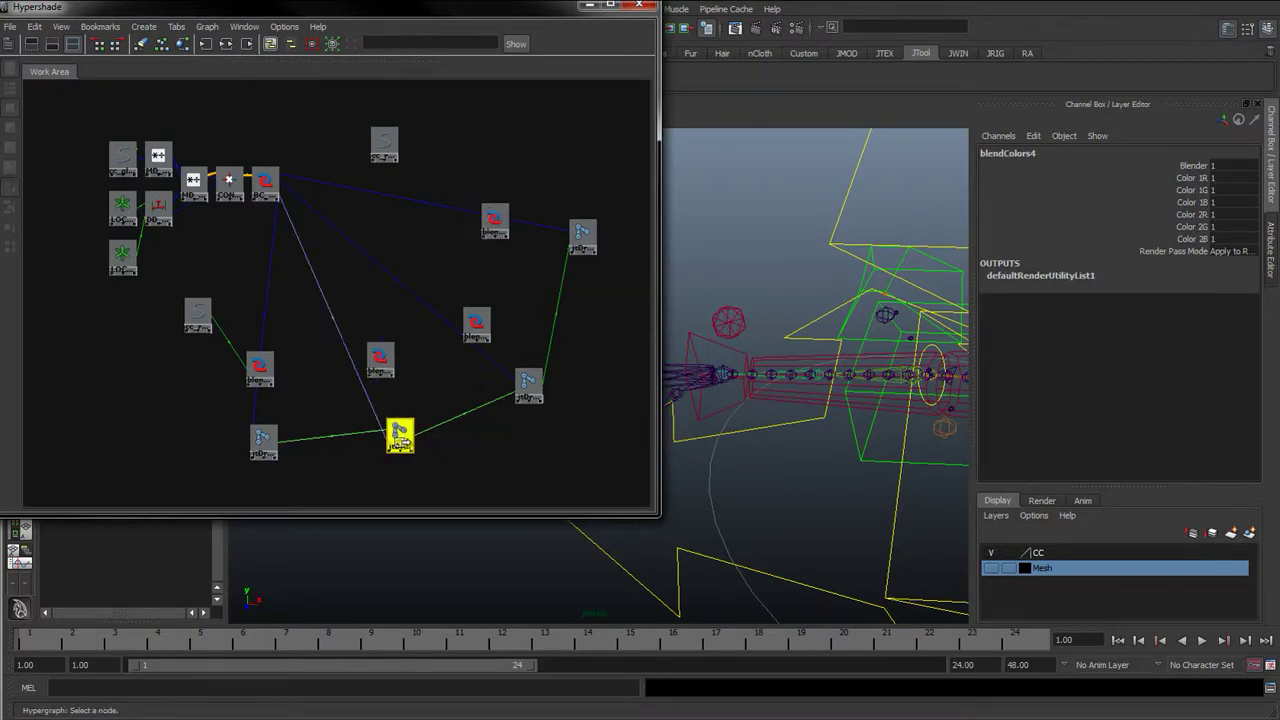
left_click(528, 383)
left_click(582, 237)
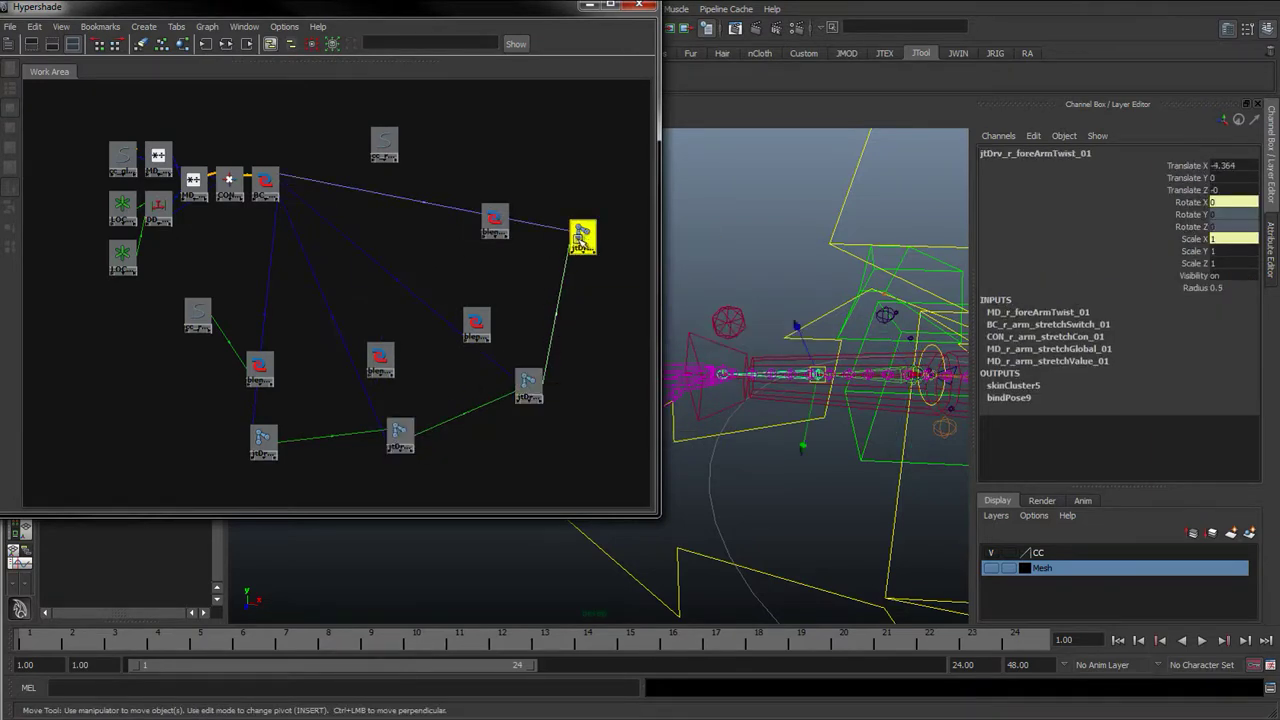
Step: Connect the scale of cc_r_foreArmFK_01 to color1 of blendColors2 and move the Connection Editor clear of the graph
left_click(370, 131)
left_click_drag(370, 131, 370, 148)
middle_click_drag(370, 148, 386, 363)
left_click(428, 445)
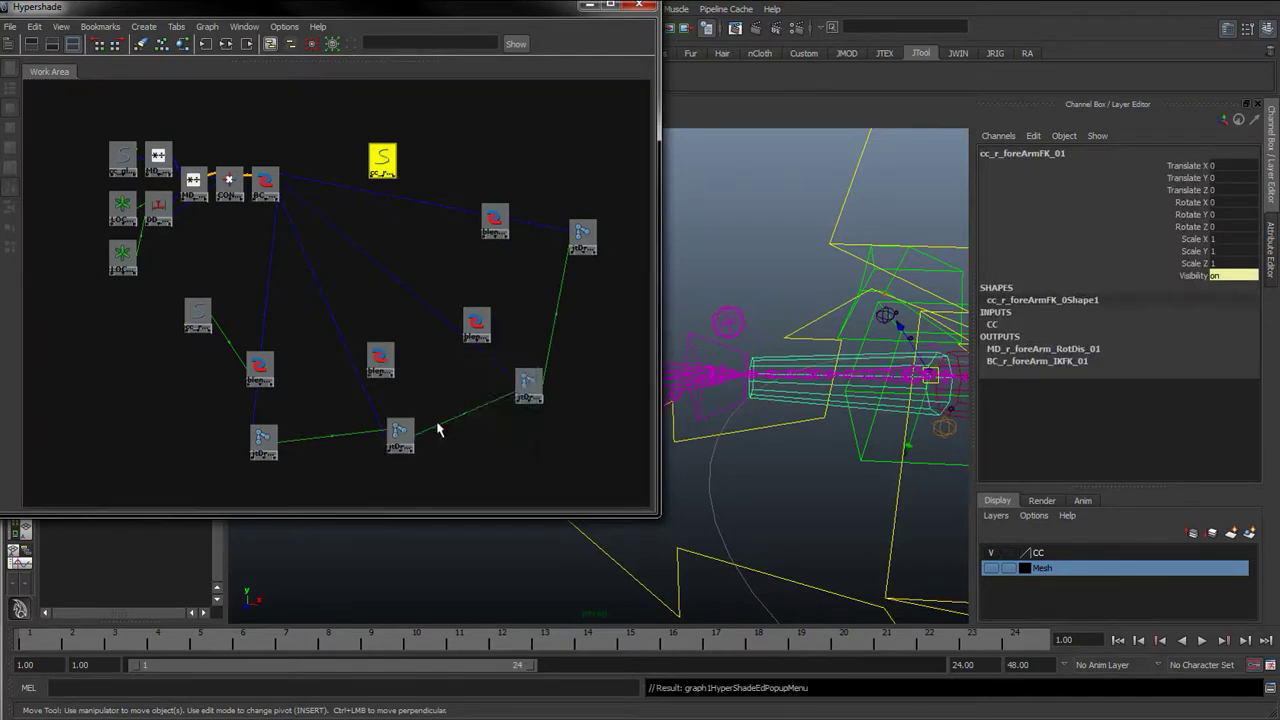
scroll(280, 395, "up", 10)
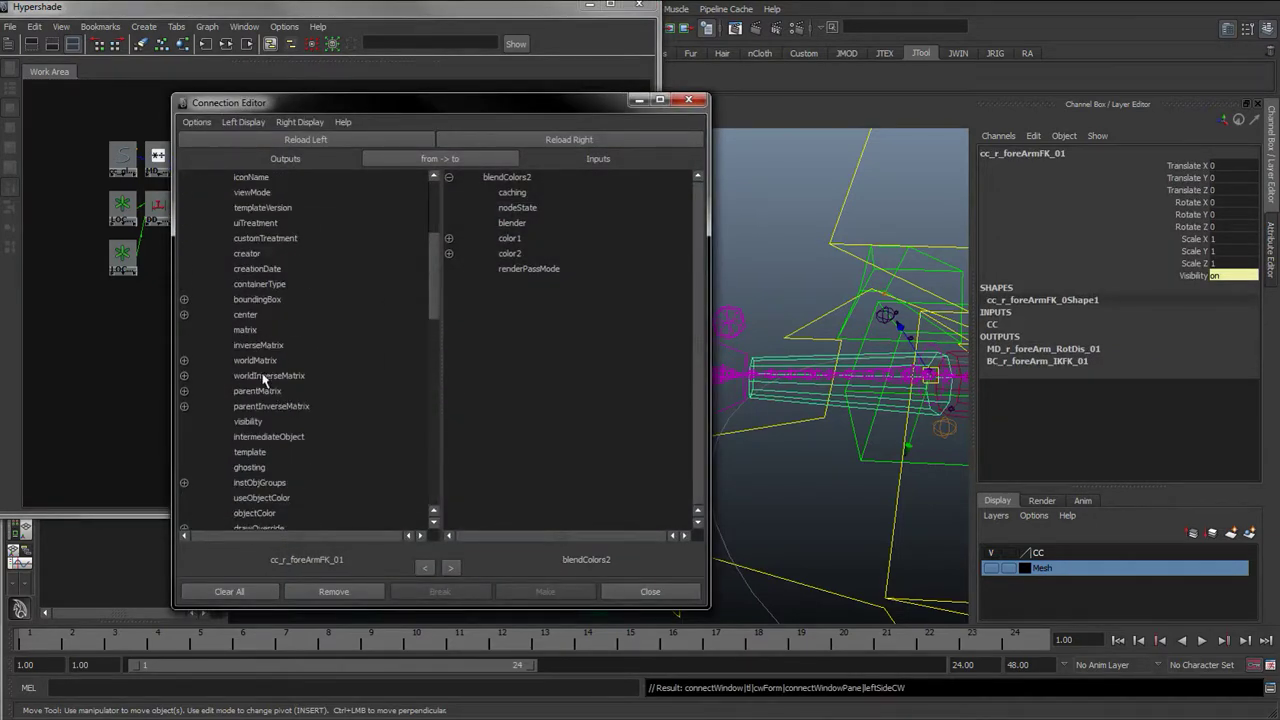
scroll(252, 393, "down", 8)
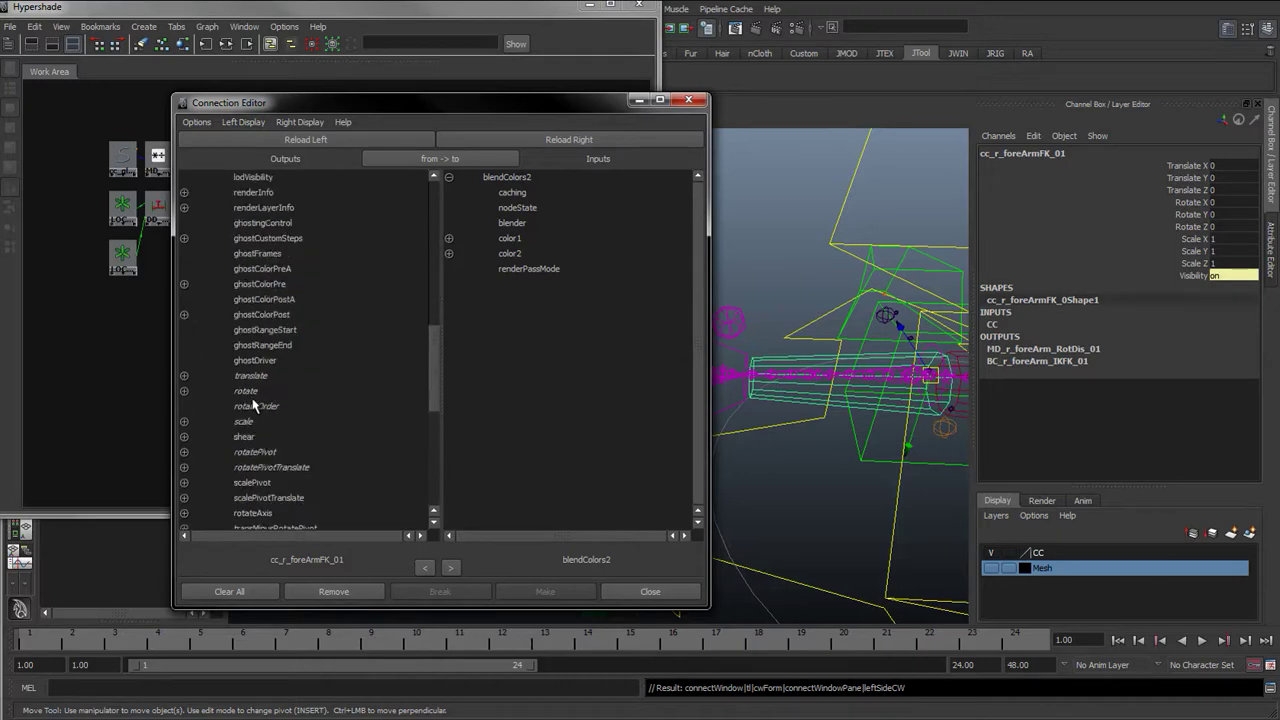
left_click(245, 421)
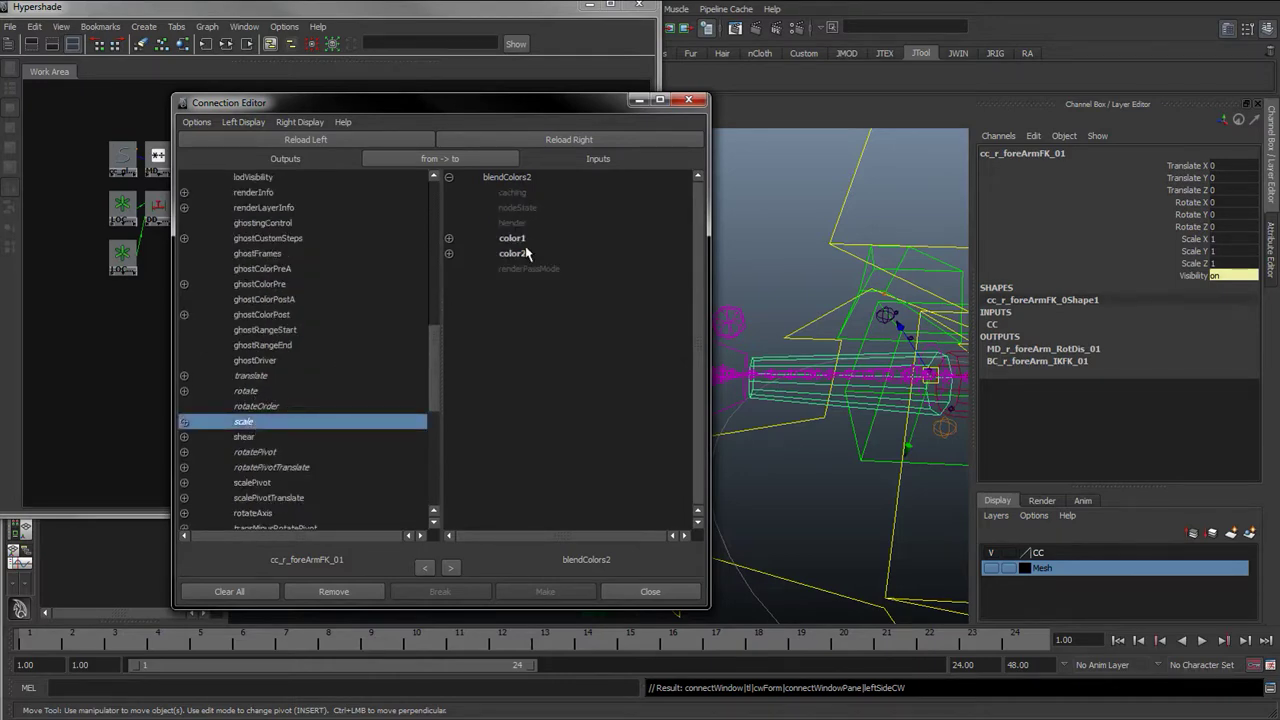
left_click(509, 239)
left_click_drag(400, 102, 935, 54)
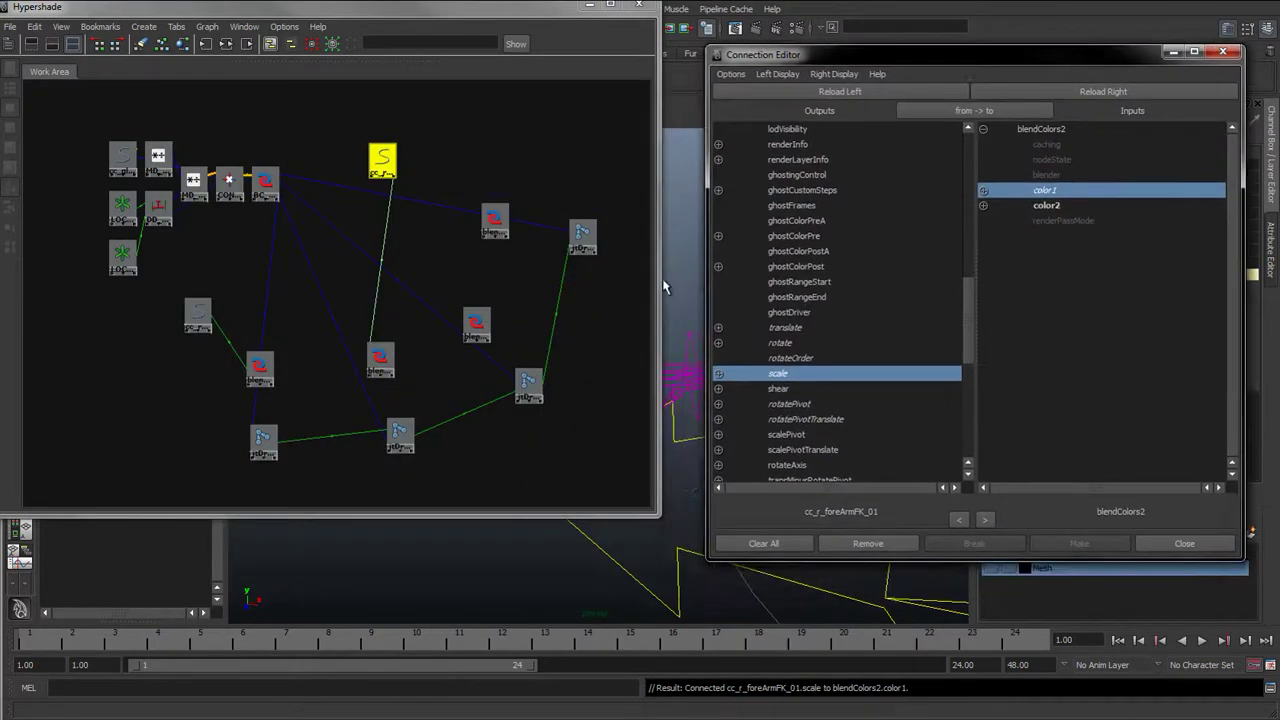
Step: Connect the scale of cc_r_foreArmFK_01 to color1 of both blendColors3 and blendColors4
left_click(477, 324)
left_click(1170, 93)
left_click(1045, 190)
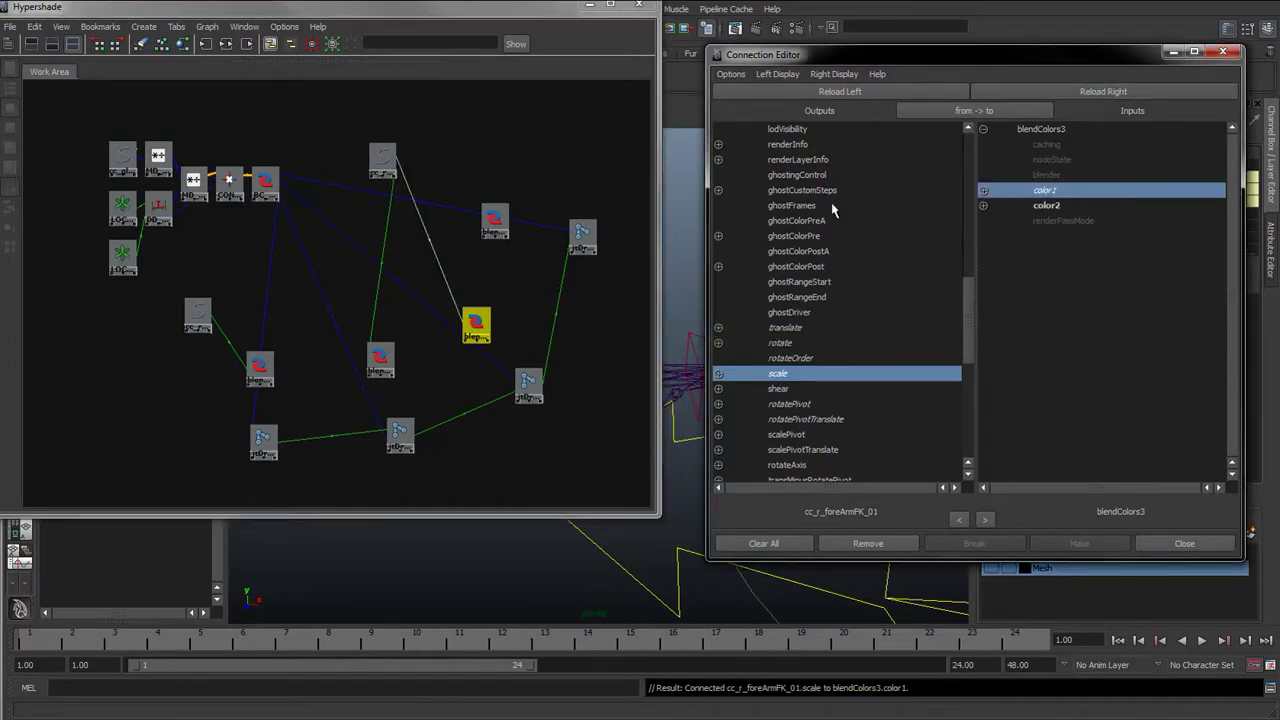
left_click(494, 220)
middle_click_drag(494, 220, 1045, 190)
left_click(1045, 190)
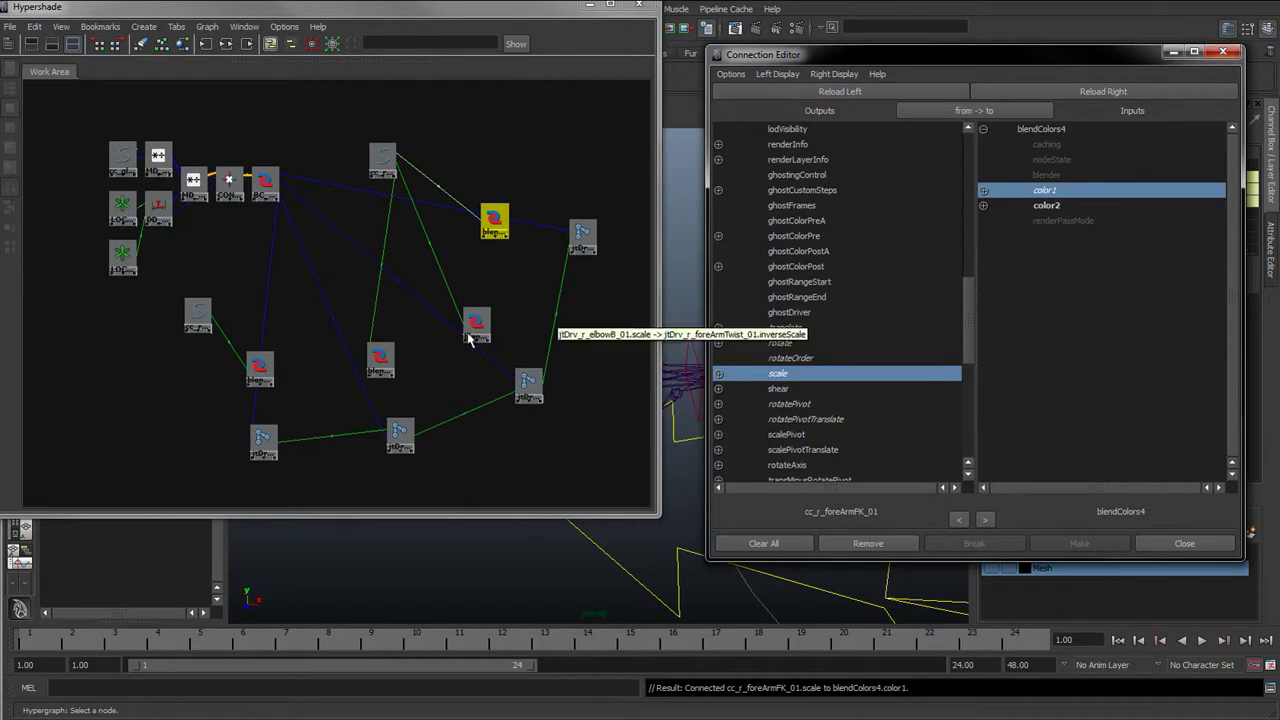
left_click(295, 323)
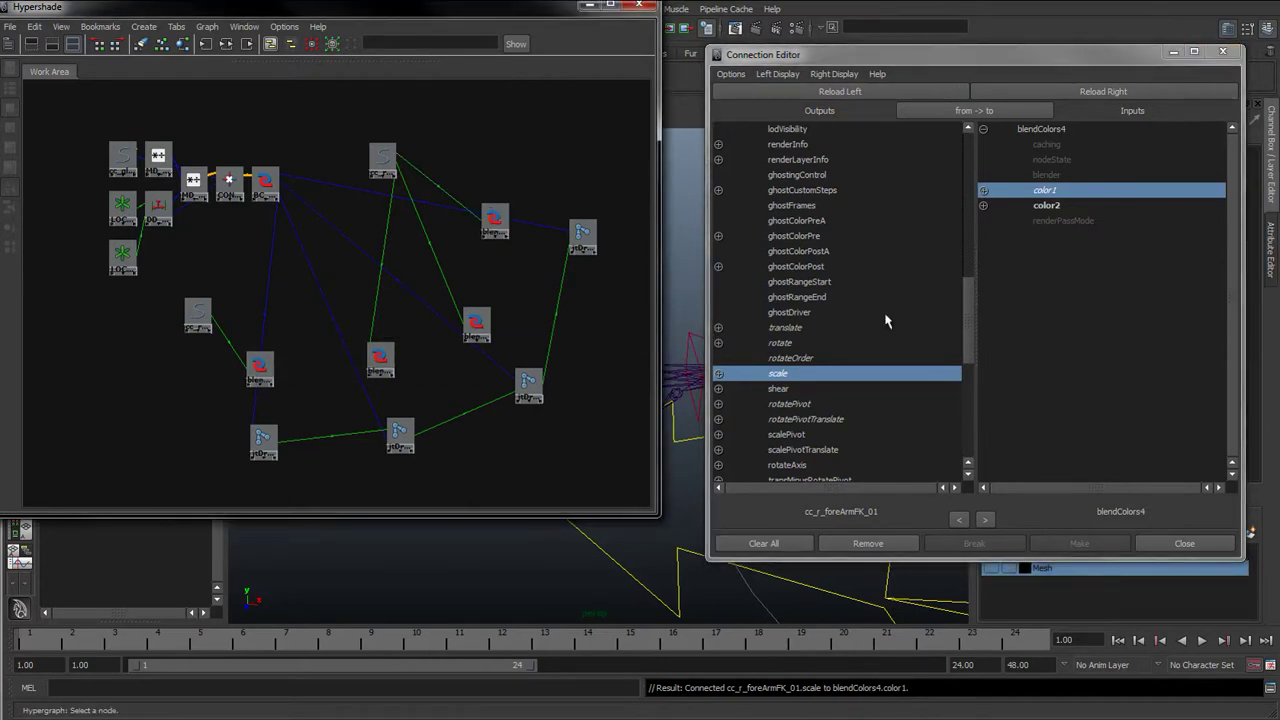
Step: Connect the outputR of blendColors1 to the scaleX of jtDrv_r_shoulder_01
left_click(262, 366)
left_click(840, 91)
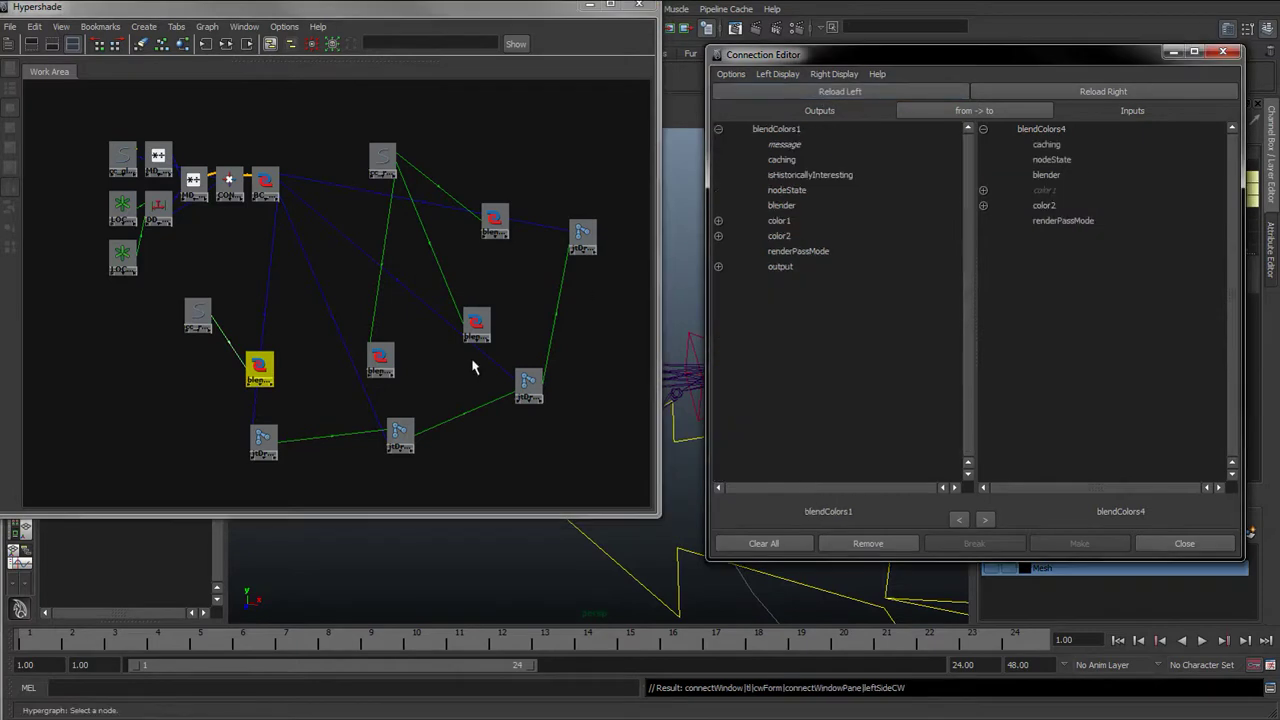
left_click(262, 438)
left_click(1058, 94)
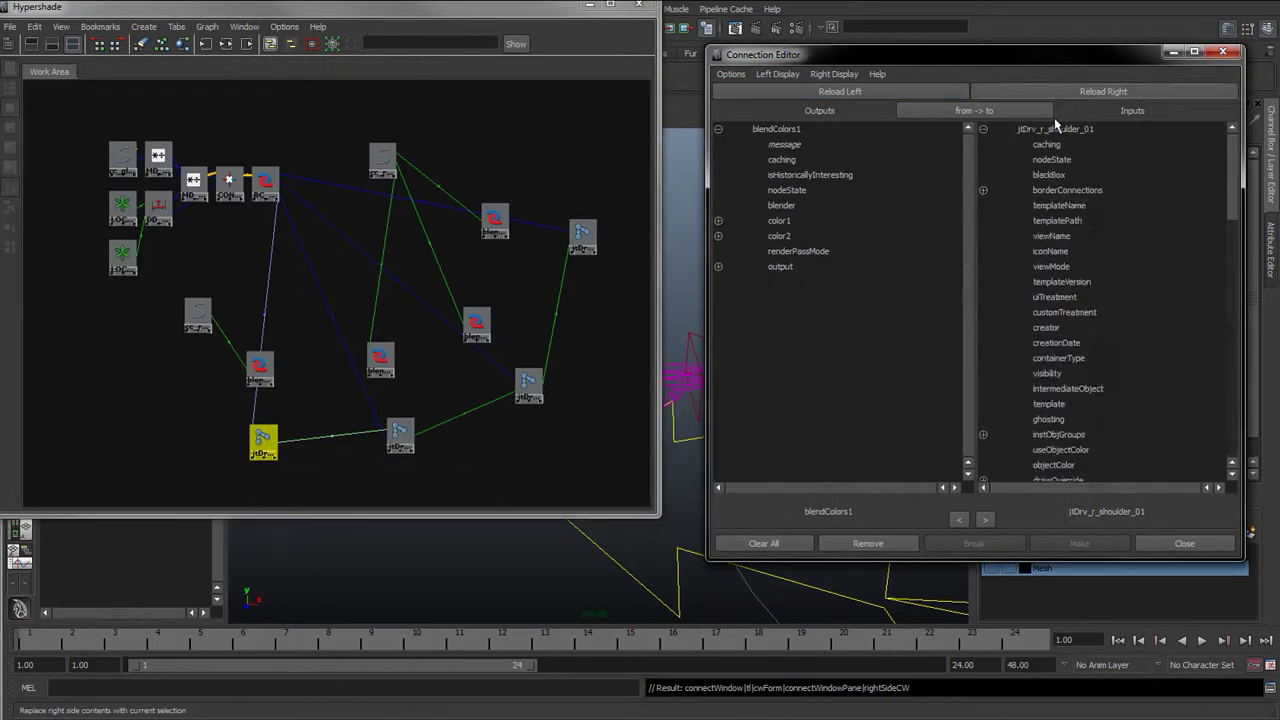
left_click(718, 267)
left_click(798, 282)
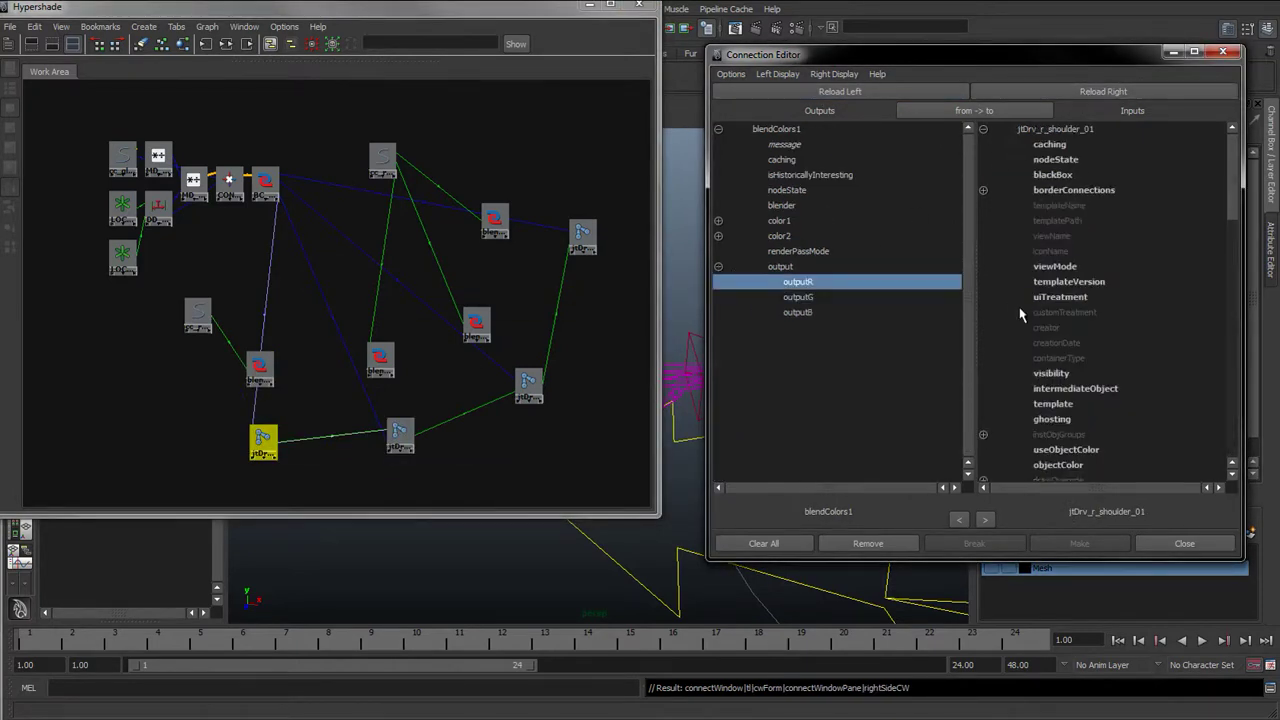
scroll(1080, 357, "down", 10)
left_click(983, 252)
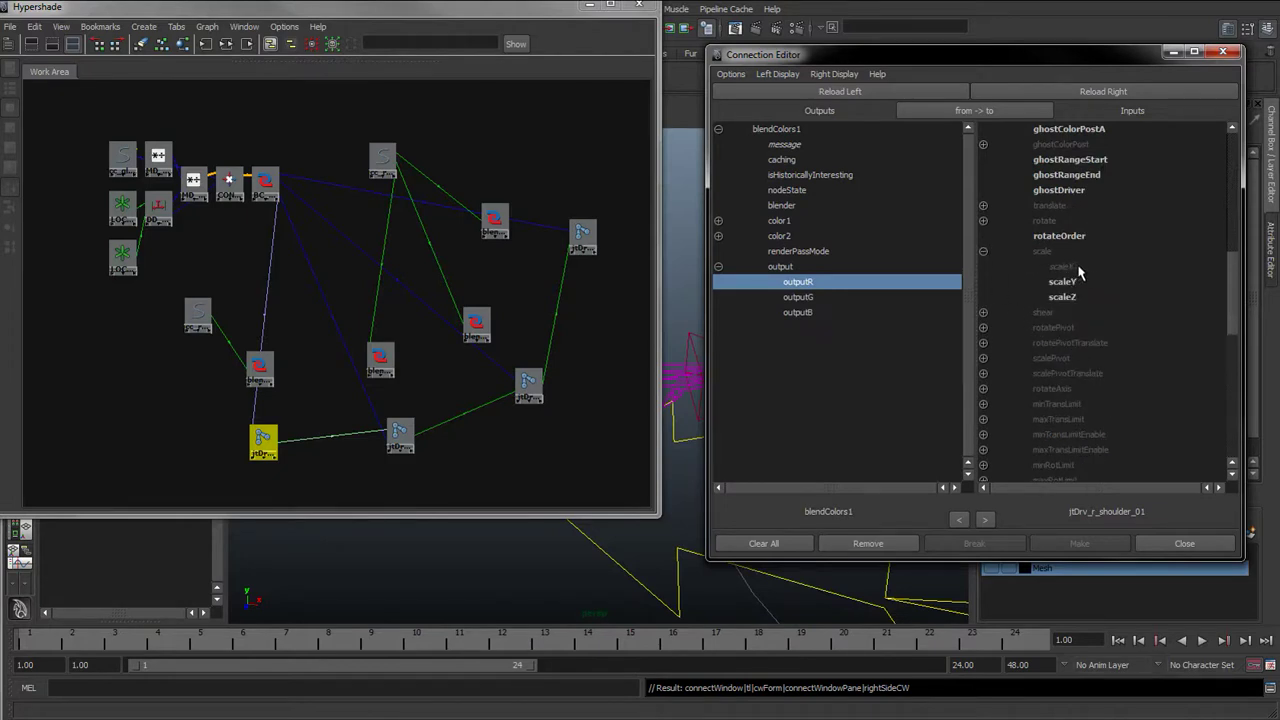
left_click(1073, 268)
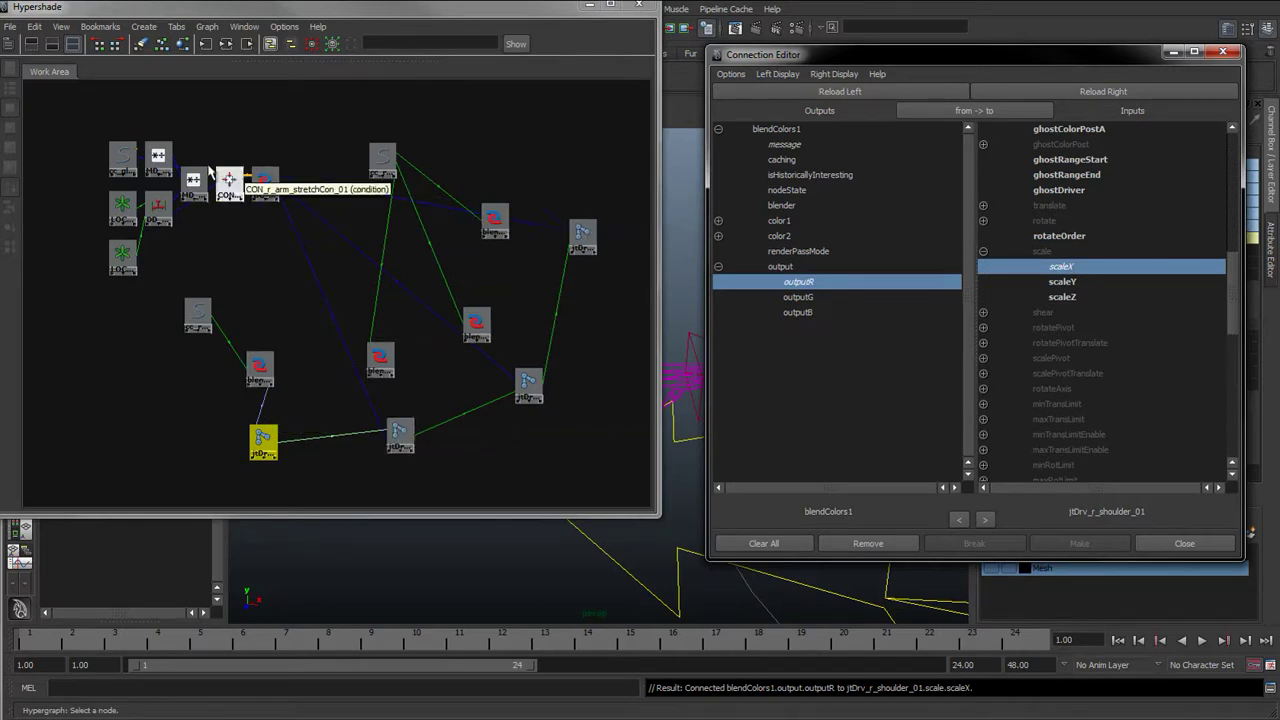
Step: Connect the outputR of blendColors2 to the scaleX of jtDrv_r_elbowA_01
left_click(380, 360)
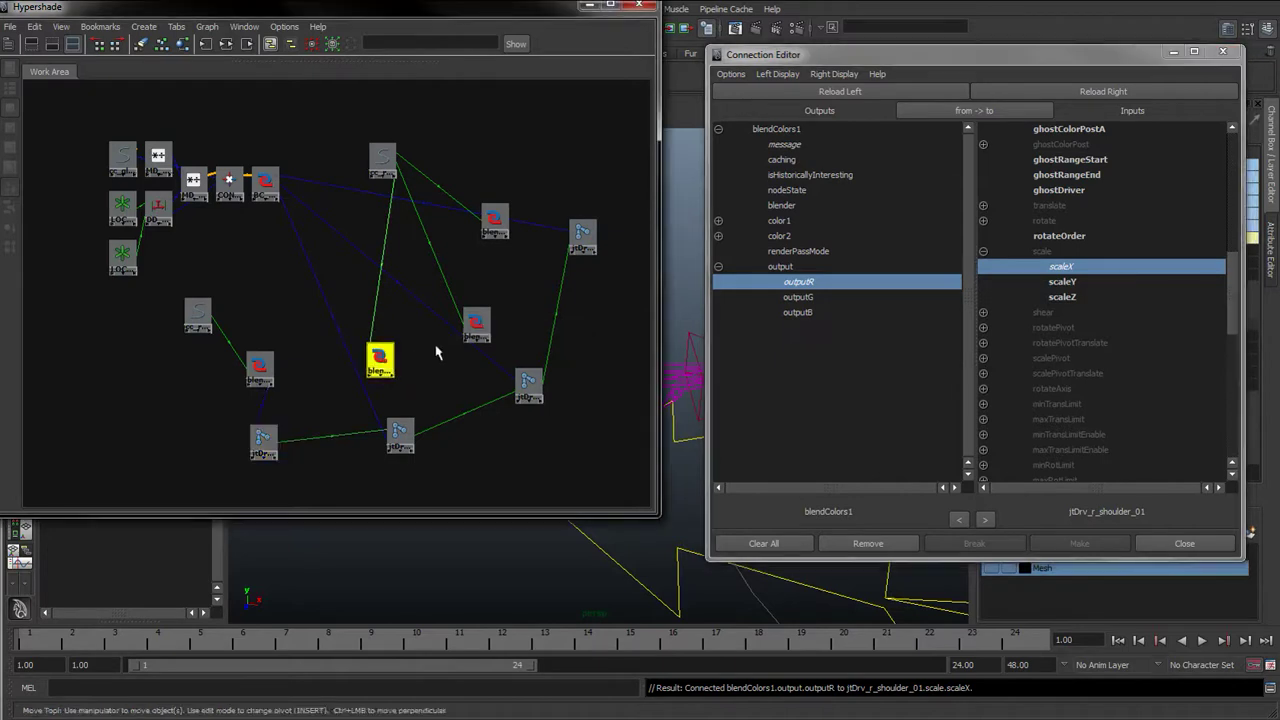
left_click(840, 91)
left_click(398, 432)
left_click(1036, 92)
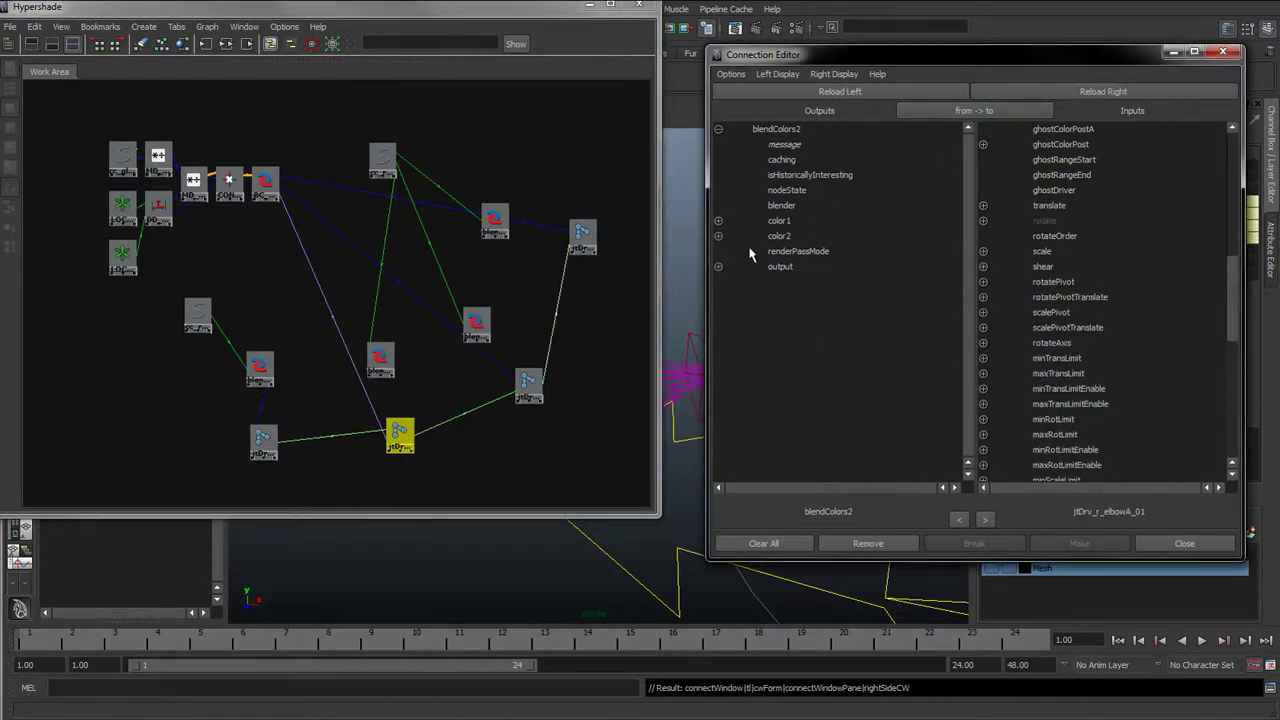
left_click(717, 267)
left_click(953, 281)
left_click(984, 253)
left_click(1060, 266)
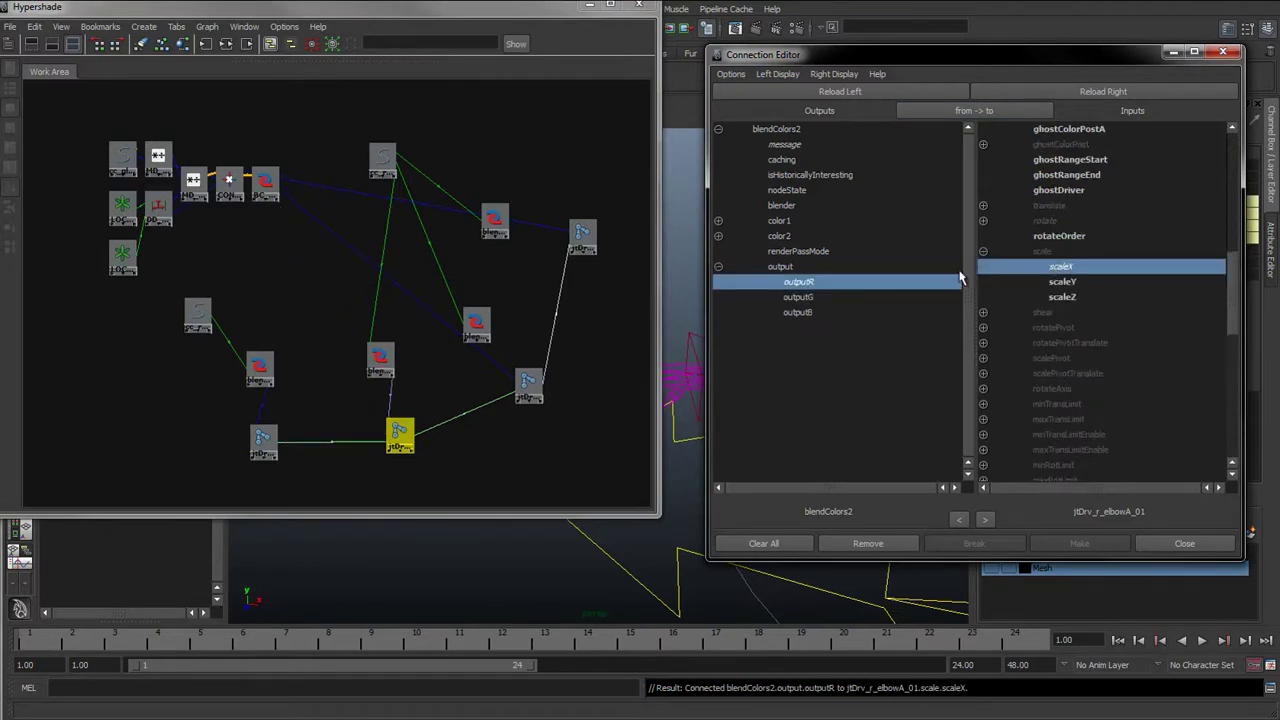
Step: Connect the outputR of blendColors3 to the scaleX of jtDrv_r_elbowB_01
left_click(478, 328)
left_click(840, 91)
left_click(528, 385)
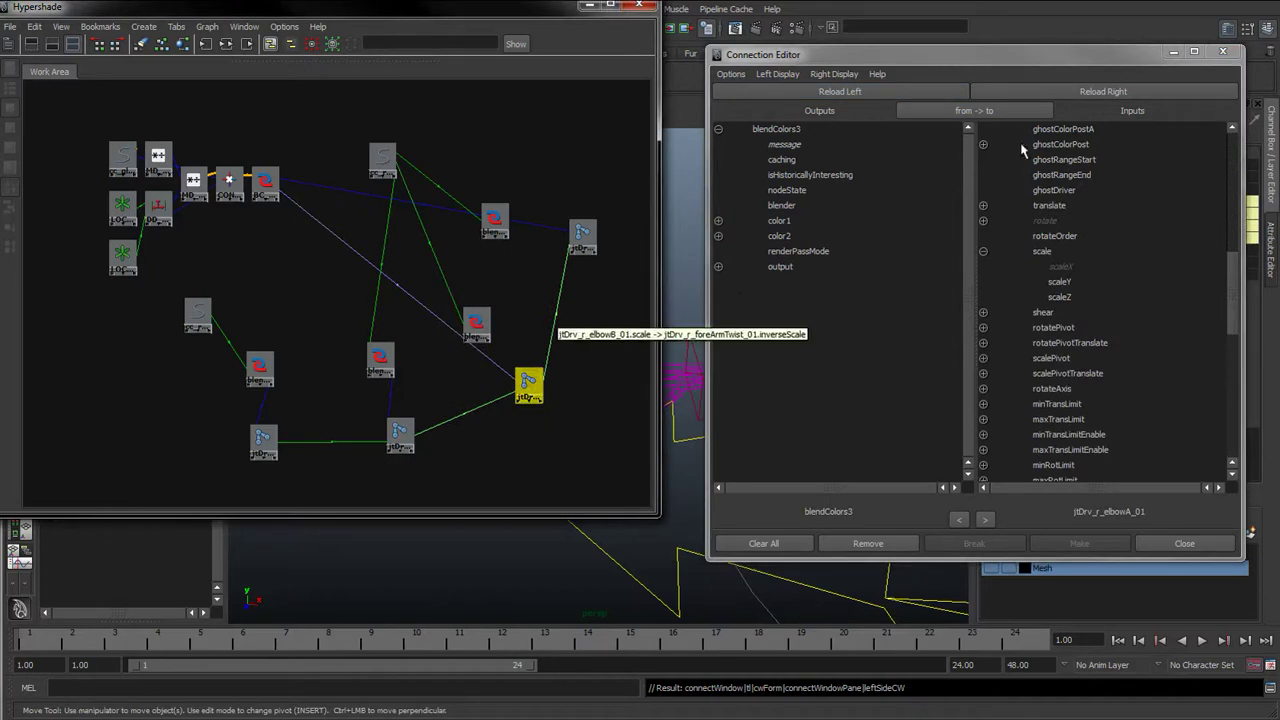
left_click(1080, 94)
left_click(717, 268)
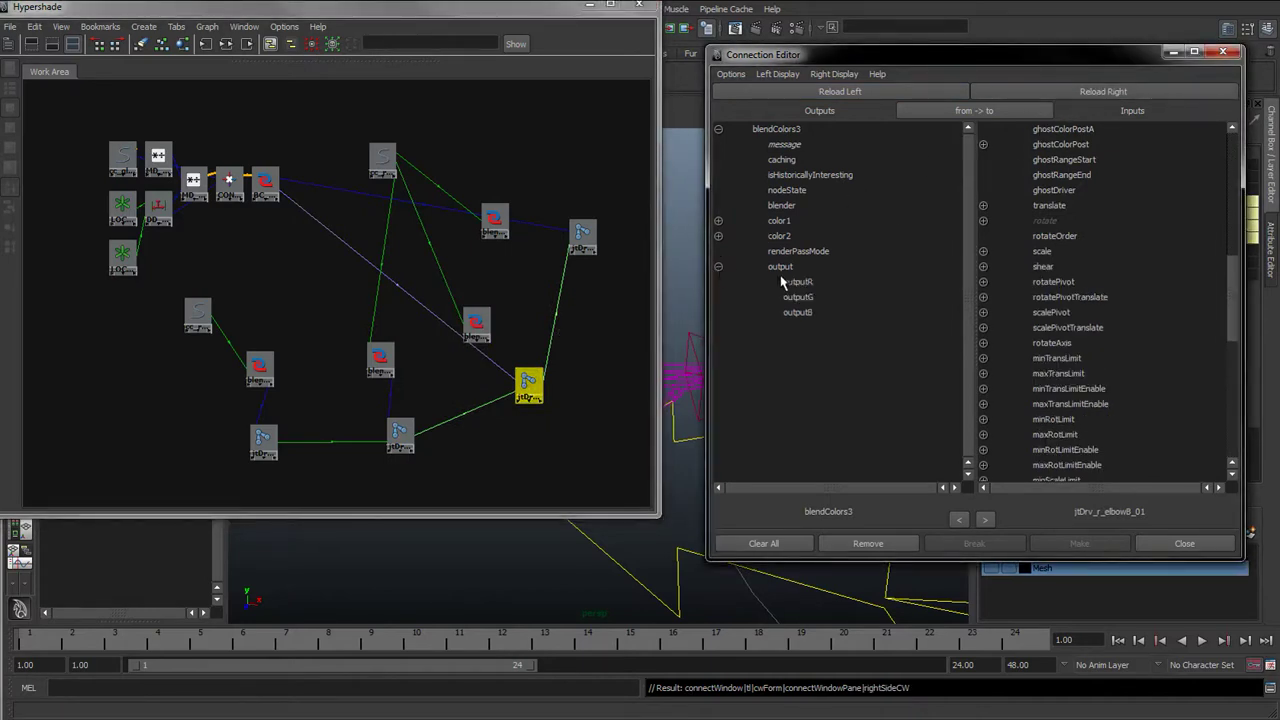
left_click(798, 282)
left_click(983, 252)
left_click(1060, 266)
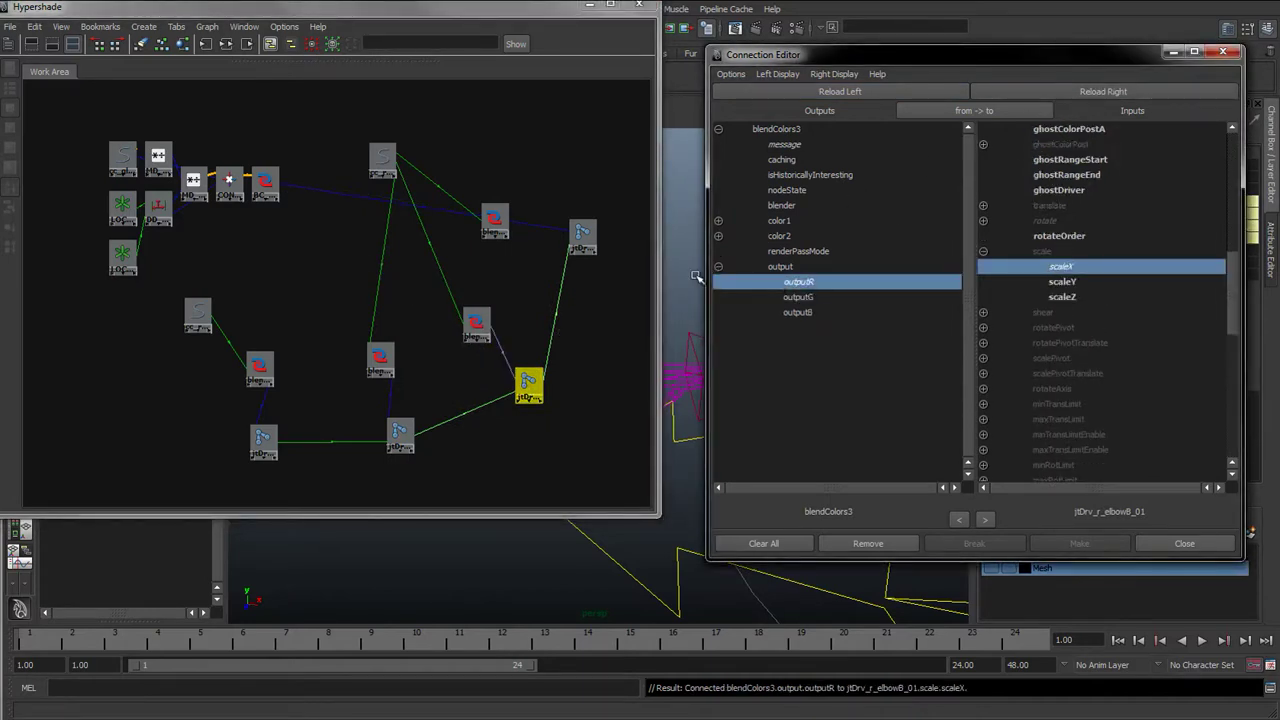
Step: Connect the outputR of blendColors4 to the scaleX of jtDrv_r_foreArmTwist_01 and close the Connection Editor
left_click(495, 220)
left_click(845, 92)
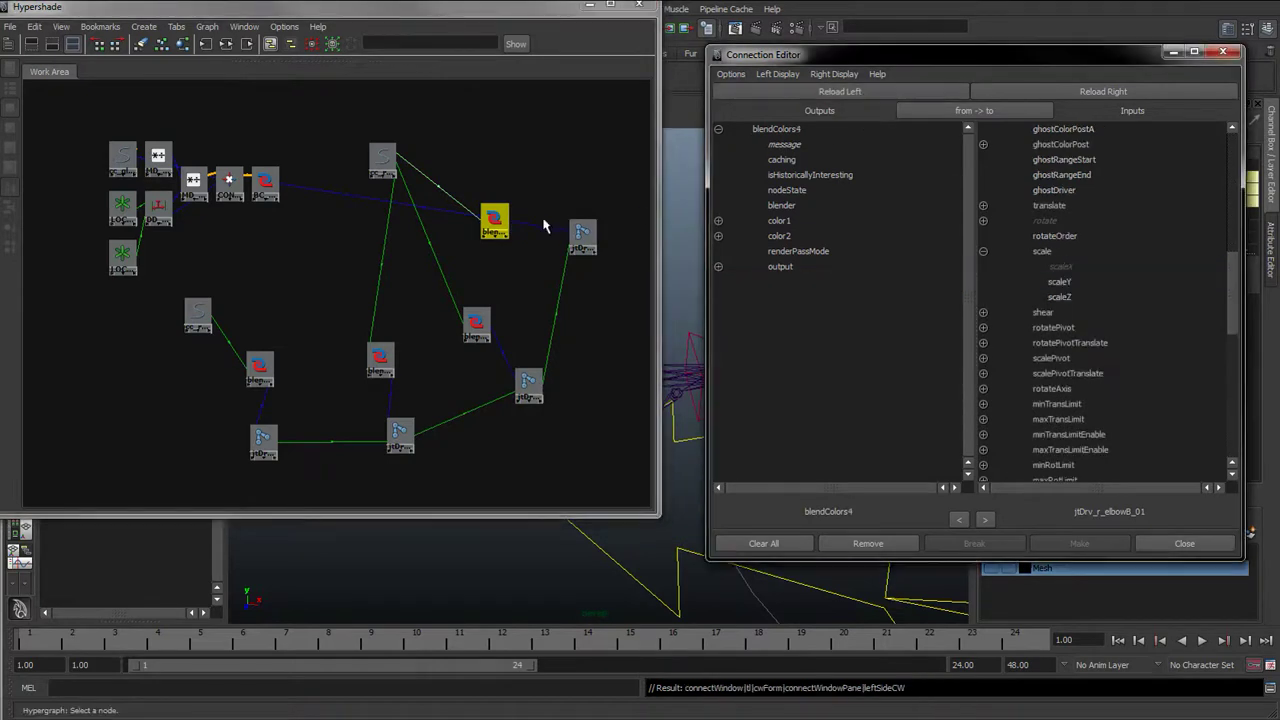
left_click(582, 240)
left_click(1115, 96)
left_click(717, 267)
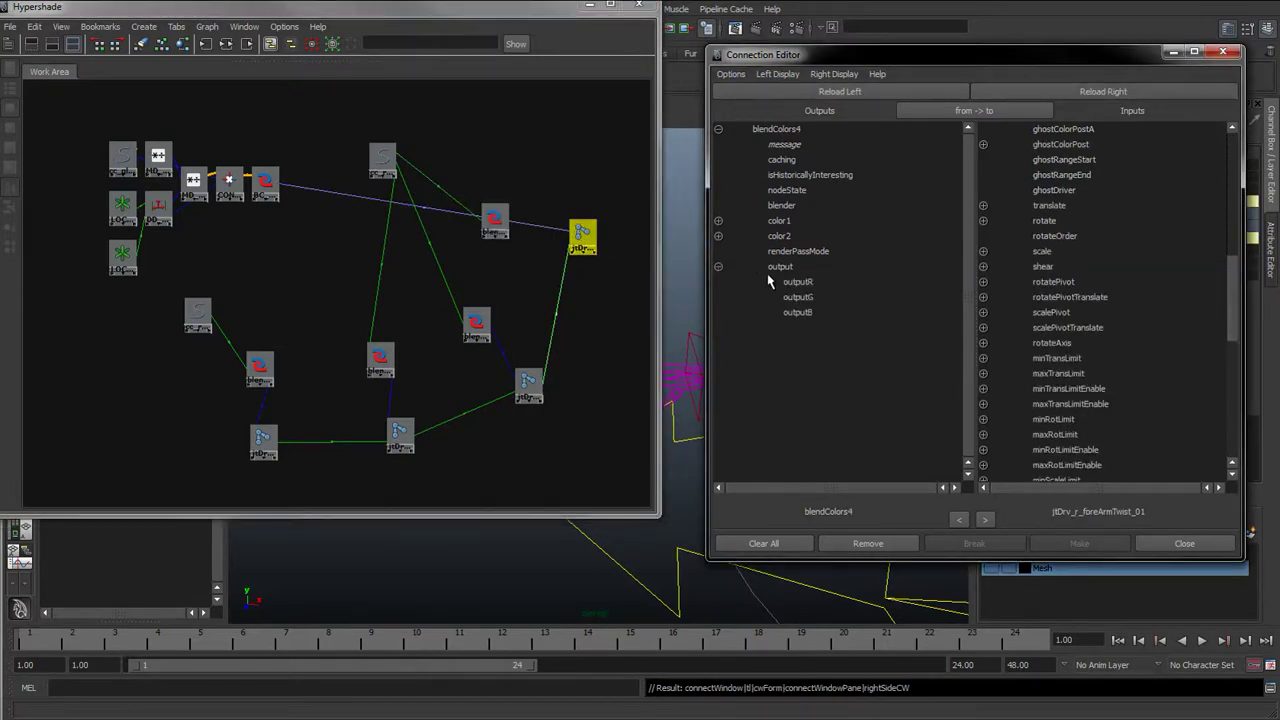
left_click(902, 284)
left_click(983, 251)
left_click(1060, 266)
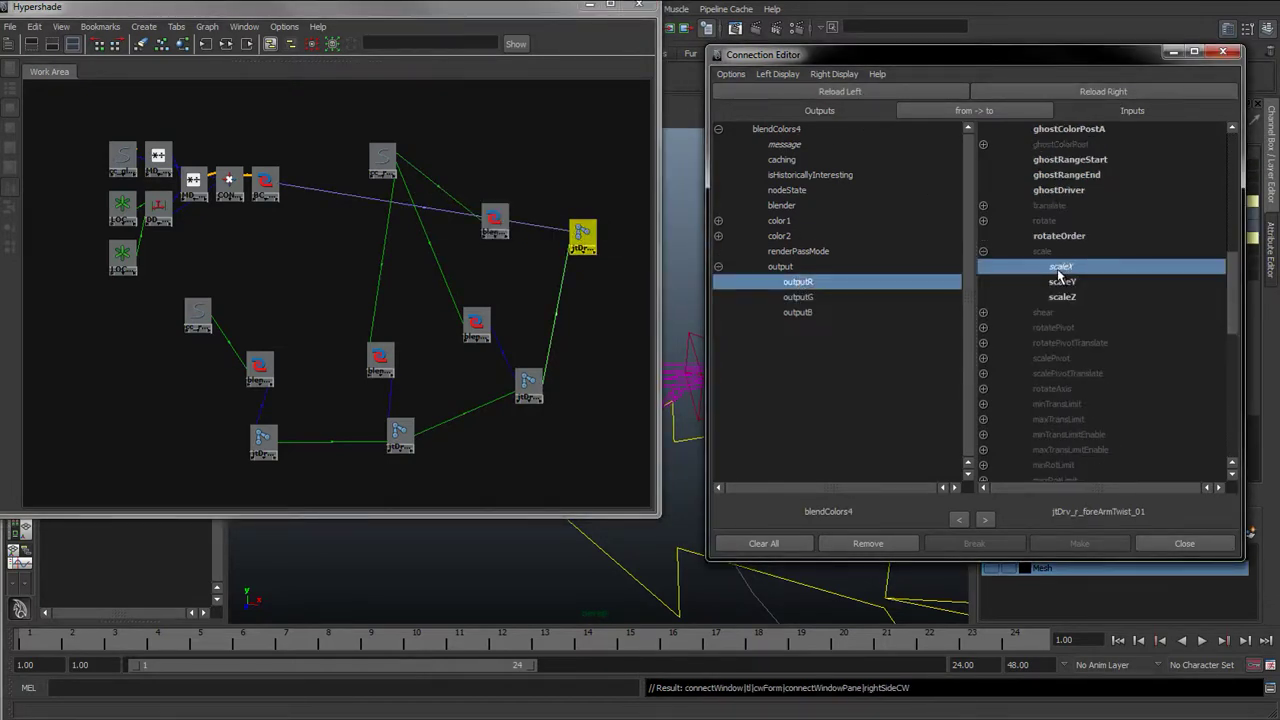
left_click(1170, 544)
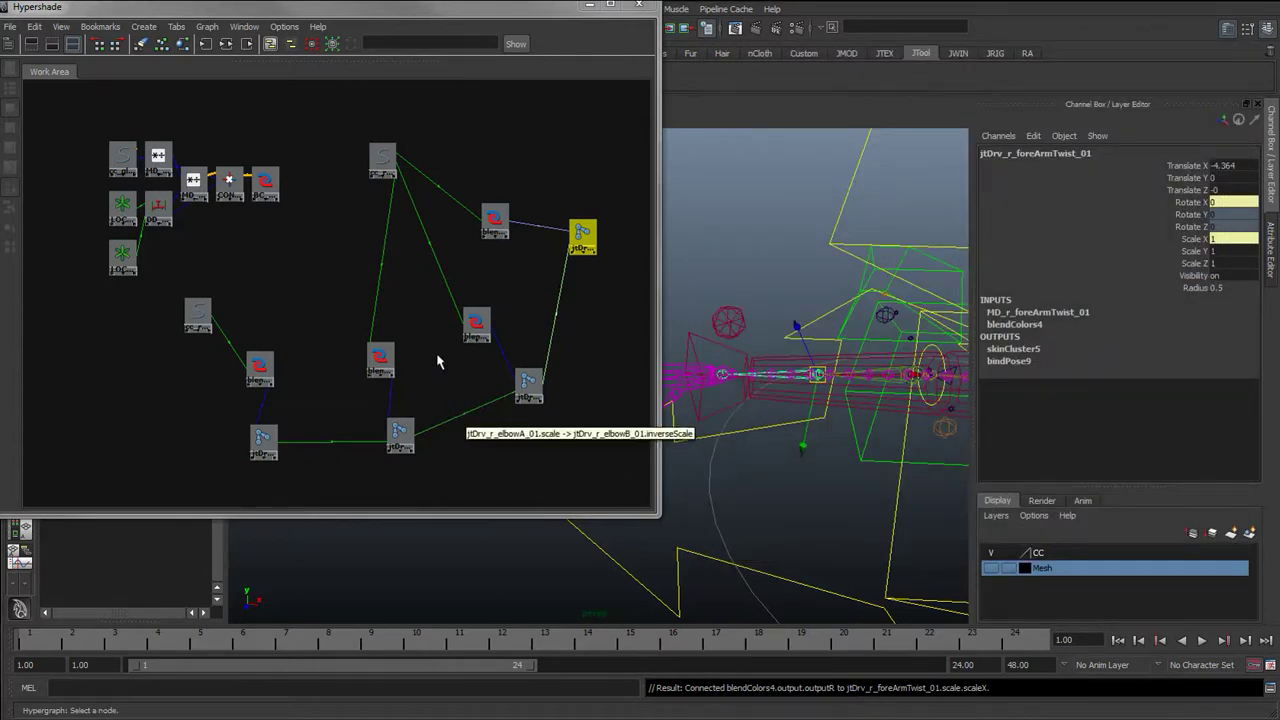
Step: Check the blend nodes' channels and move BC_r_arm_stretchSwitch_01 down toward the new Blend Colors nodes in the graph
left_click(492, 225)
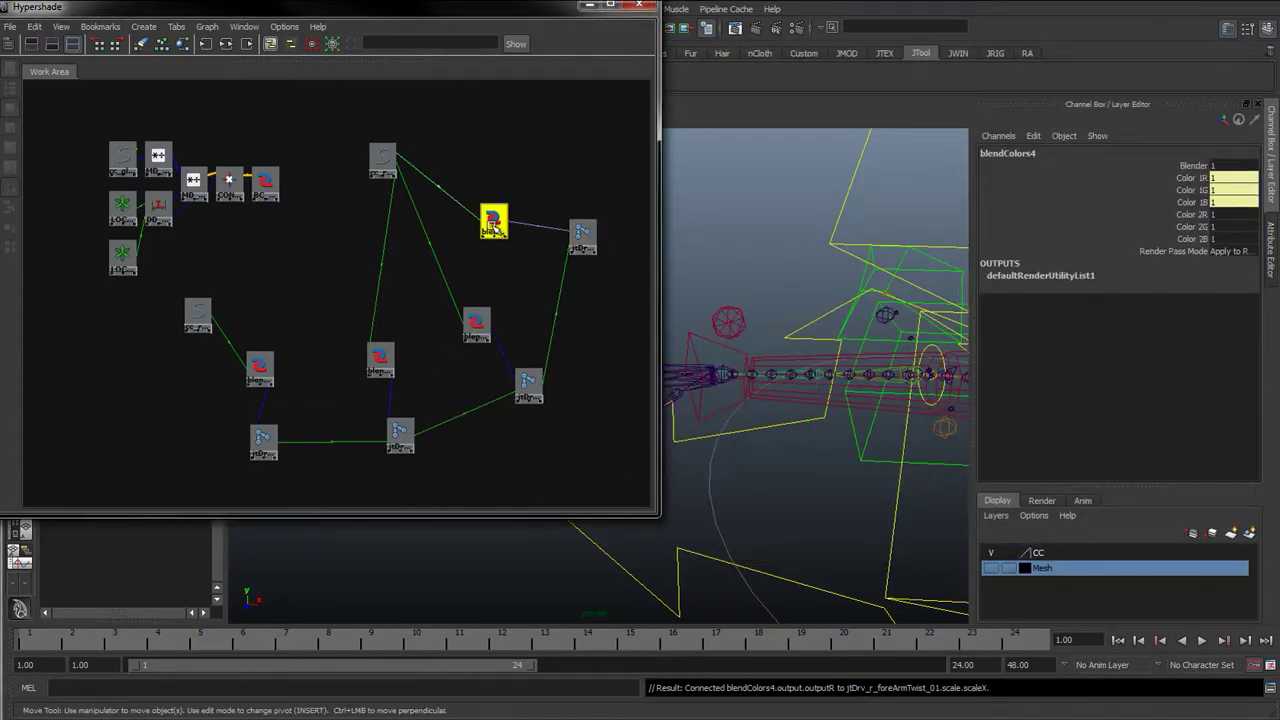
left_click(473, 326)
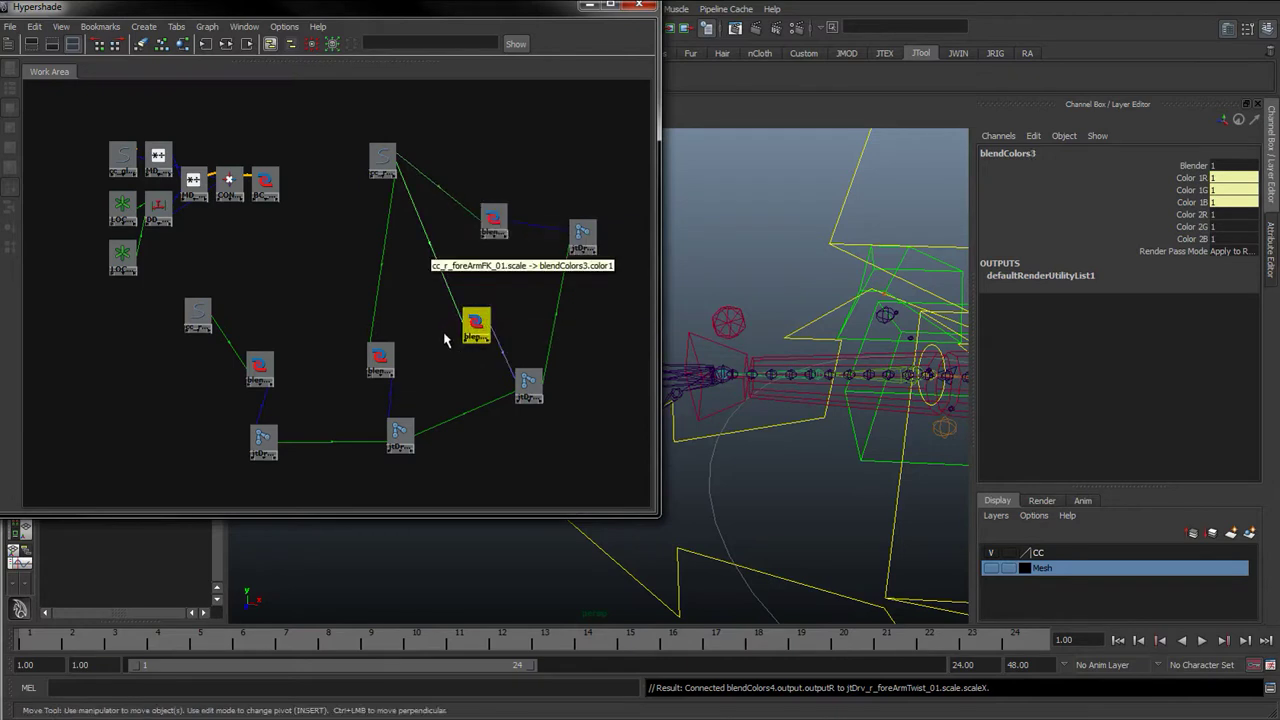
left_click(275, 188)
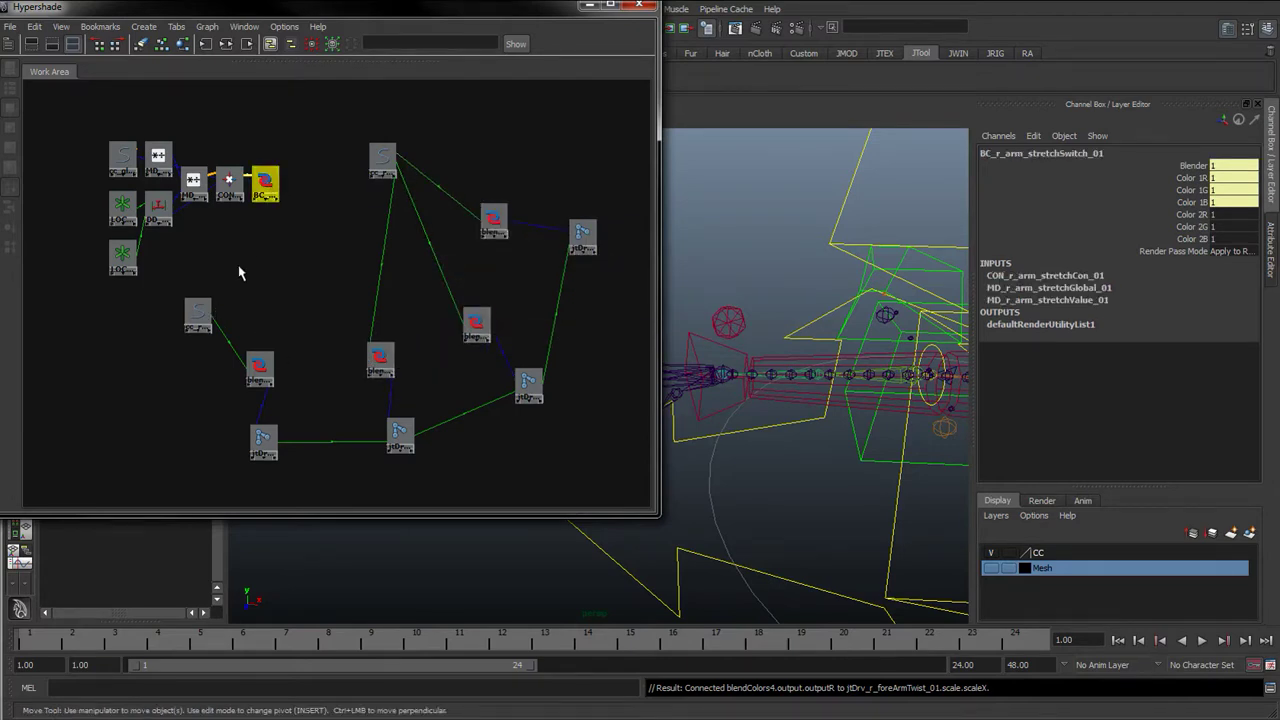
left_click_drag(265, 185, 303, 260)
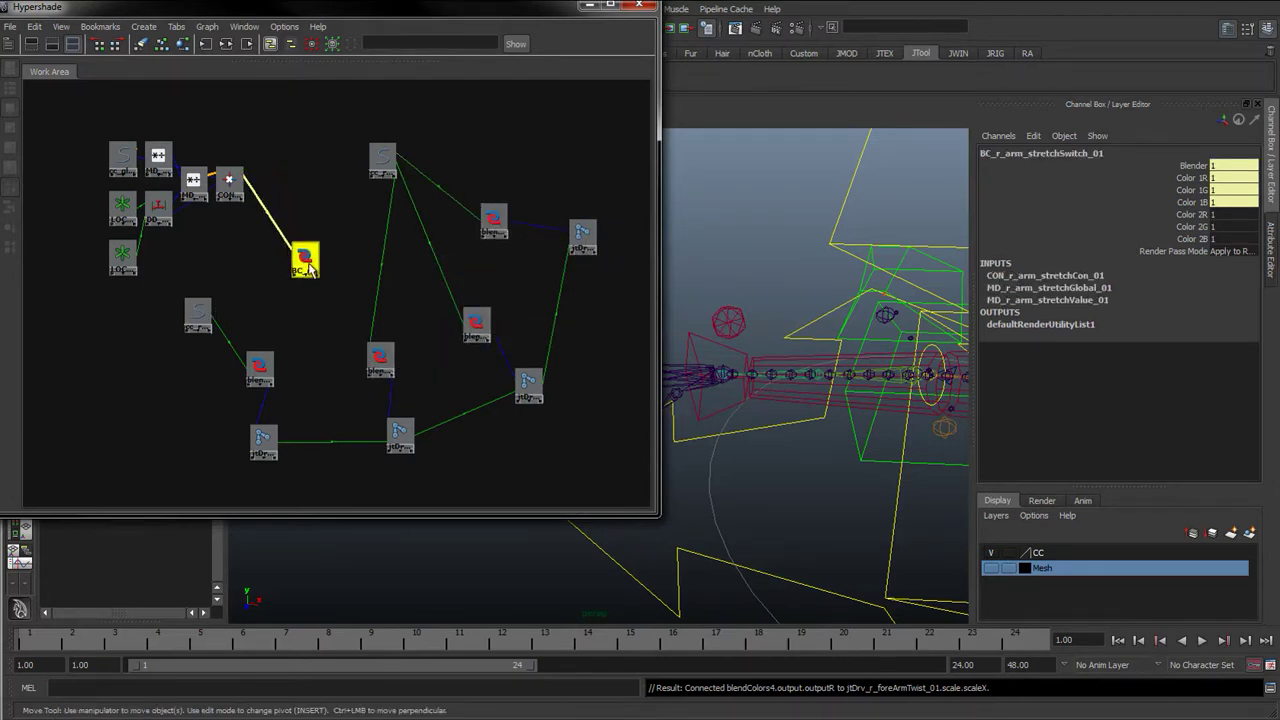
left_click(258, 368)
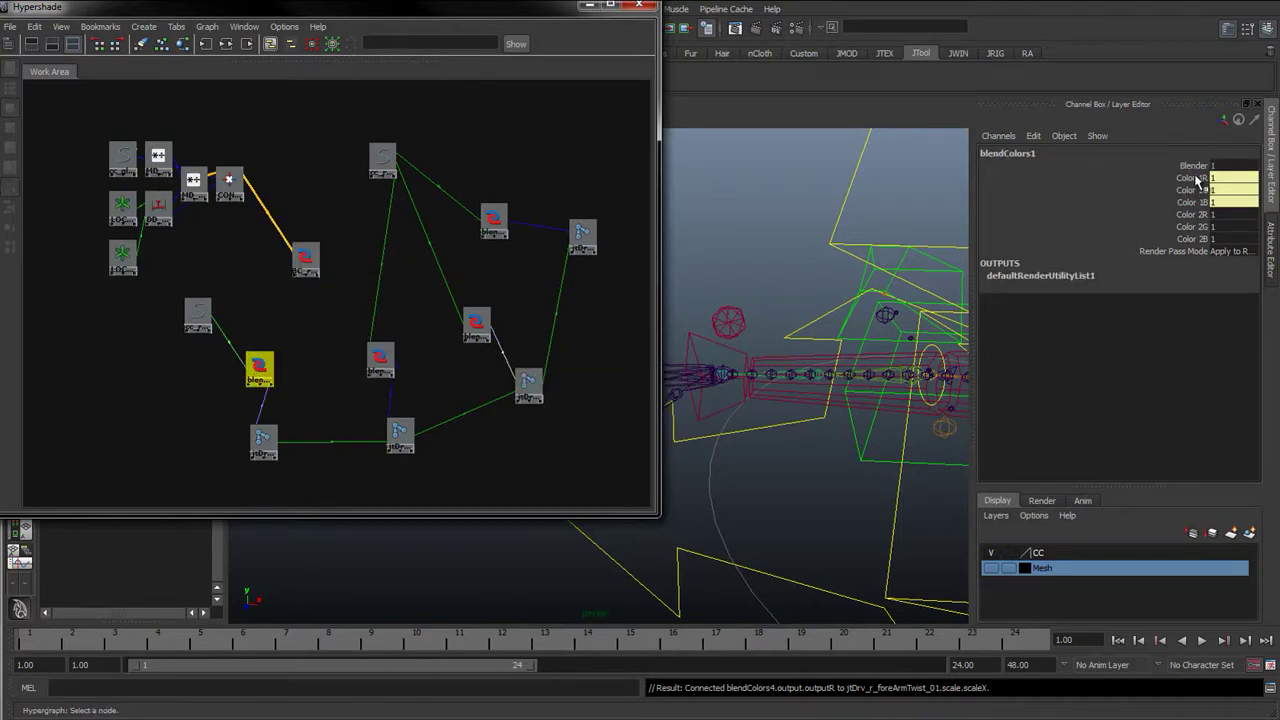
Step: Move the Hypershade clear of the right arm, test-scale cc_r_foreArmFK_01 along its length and undo the scaling
left_click(812, 350)
left_click_drag(508, 10, 242, 58)
left_click(790, 352)
middle_click_drag(790, 352, 630, 380, "alt")
left_click_drag(793, 388, 678, 378)
key("ctrl+z")
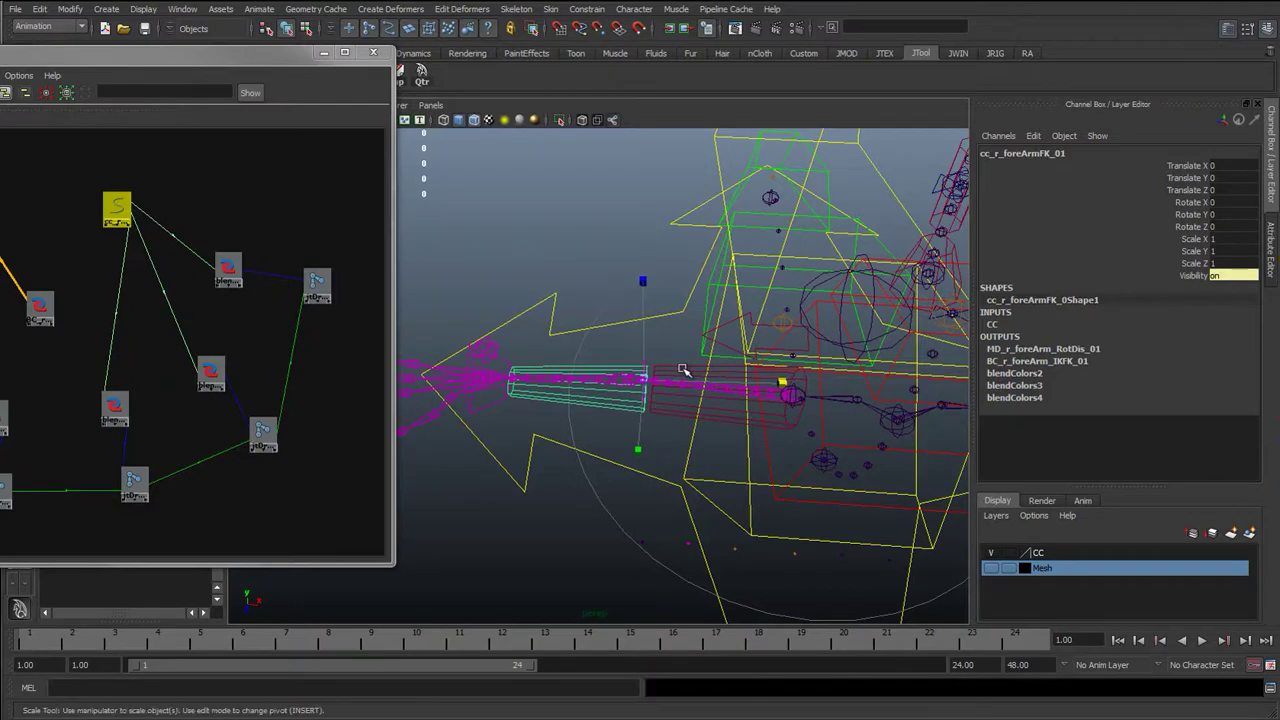
Step: Stretch cc_r_armFK_01 in X to about 1.807 to test the upper arm joint, and undo the scaling
left_click(685, 370)
left_click_drag(940, 406, 1092, 412)
scroll(707, 408, "down", 3)
left_click_drag(708, 408, 580, 355, "alt")
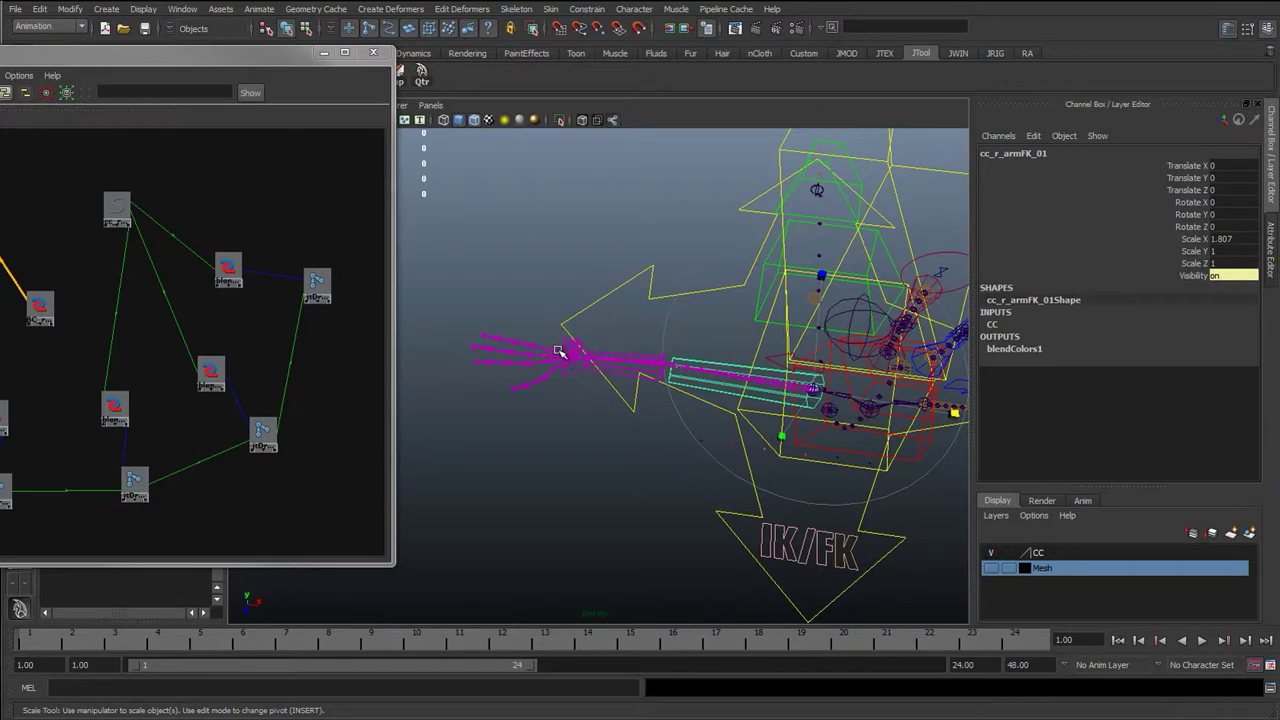
key("ctrl+z")
left_click_drag(771, 373, 881, 380, "alt")
left_click_drag(521, 341, 554, 464, "alt")
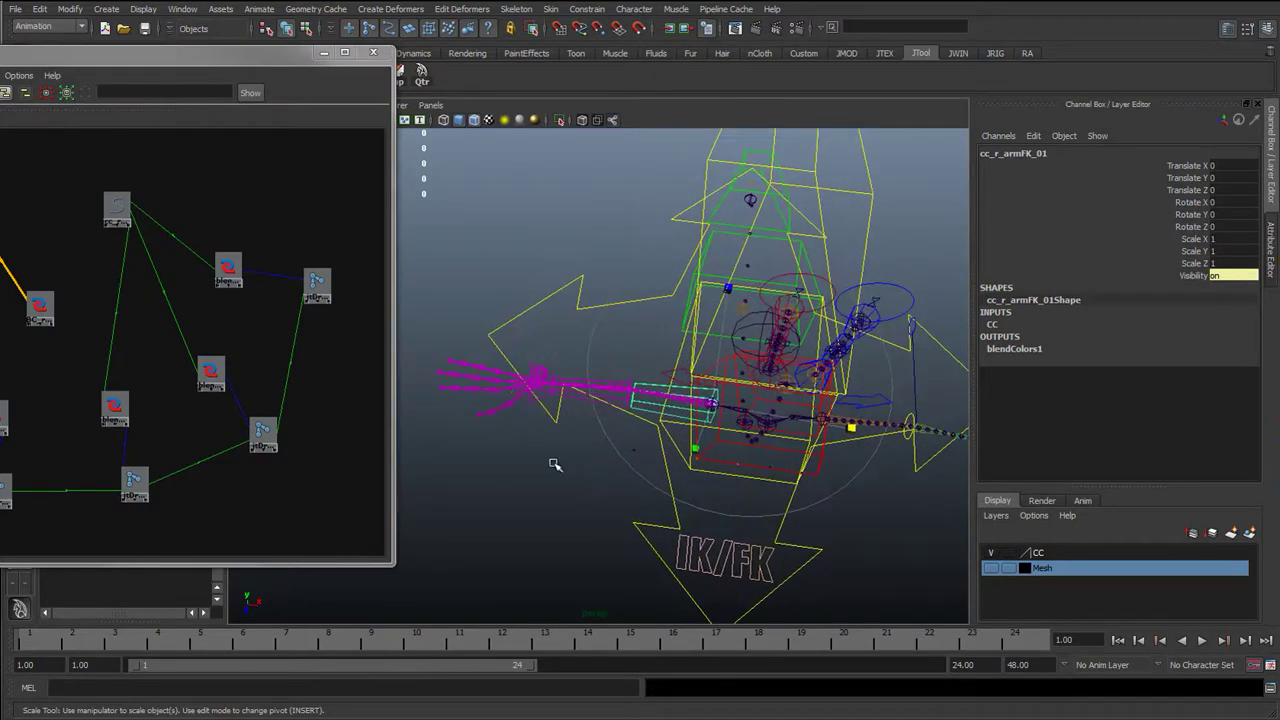
Step: Test further X scaling of cc_r_armFK_01, down to about 0.618, and reset its Scale X to 1
middle_click_drag(595, 429, 720, 441)
middle_click_drag(629, 392, 908, 469)
key("ctrl+z")
left_click_drag(795, 432, 754, 374, "alt")
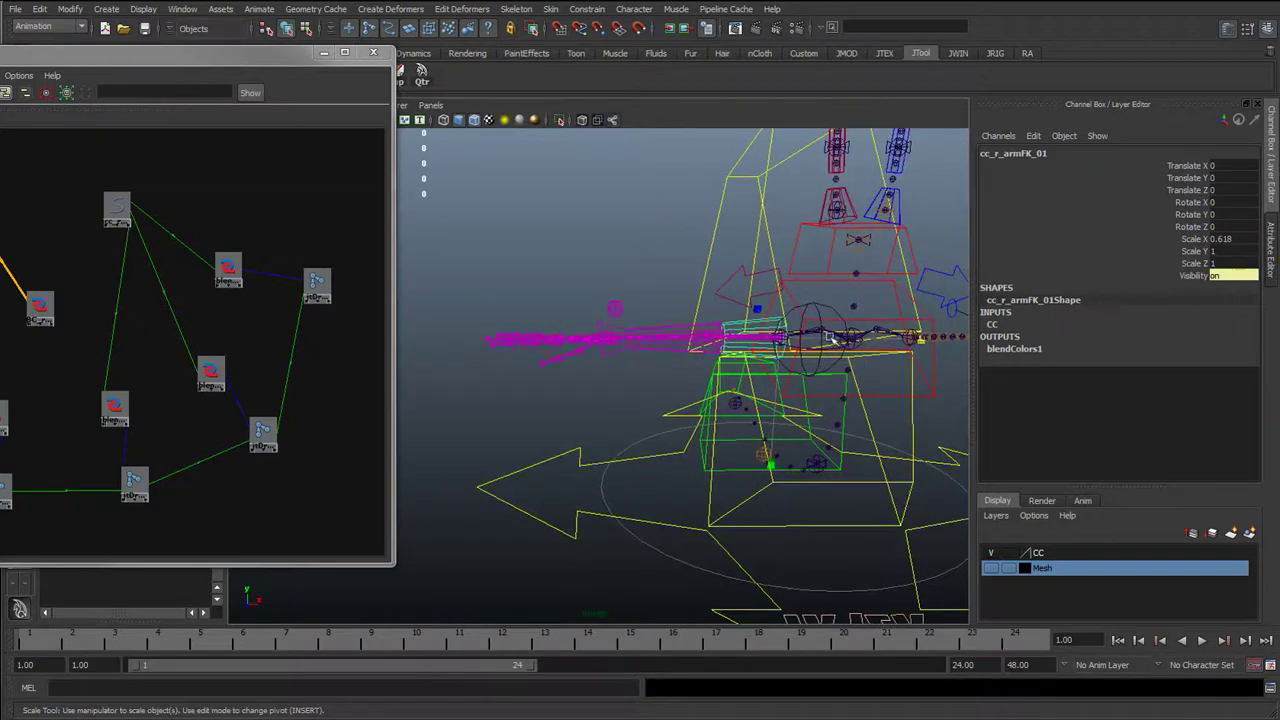
middle_click_drag(832, 337, 760, 372, "alt")
left_click(1222, 240)
type("1")
key("Return")
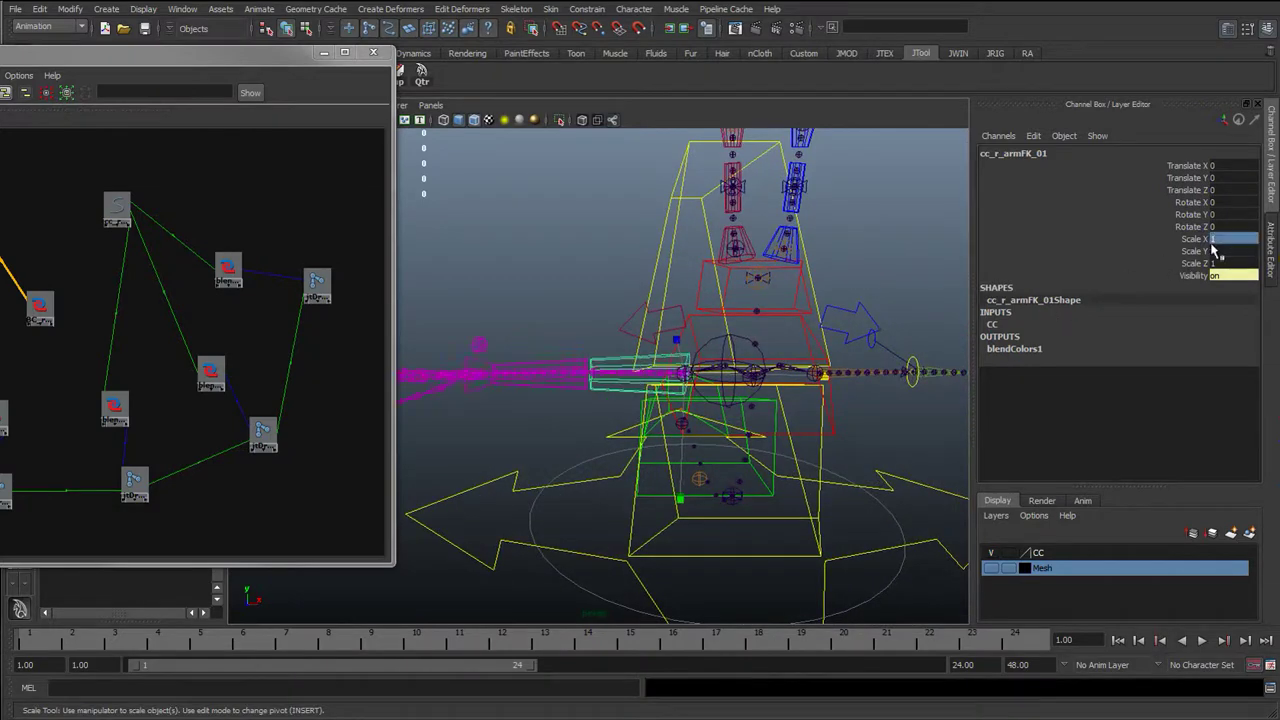
Step: Bring the Hypershade graph back into view and connect the output of BC_r_arm_stretchSwitch_01 to color2 of blendColors1
left_click(561, 365)
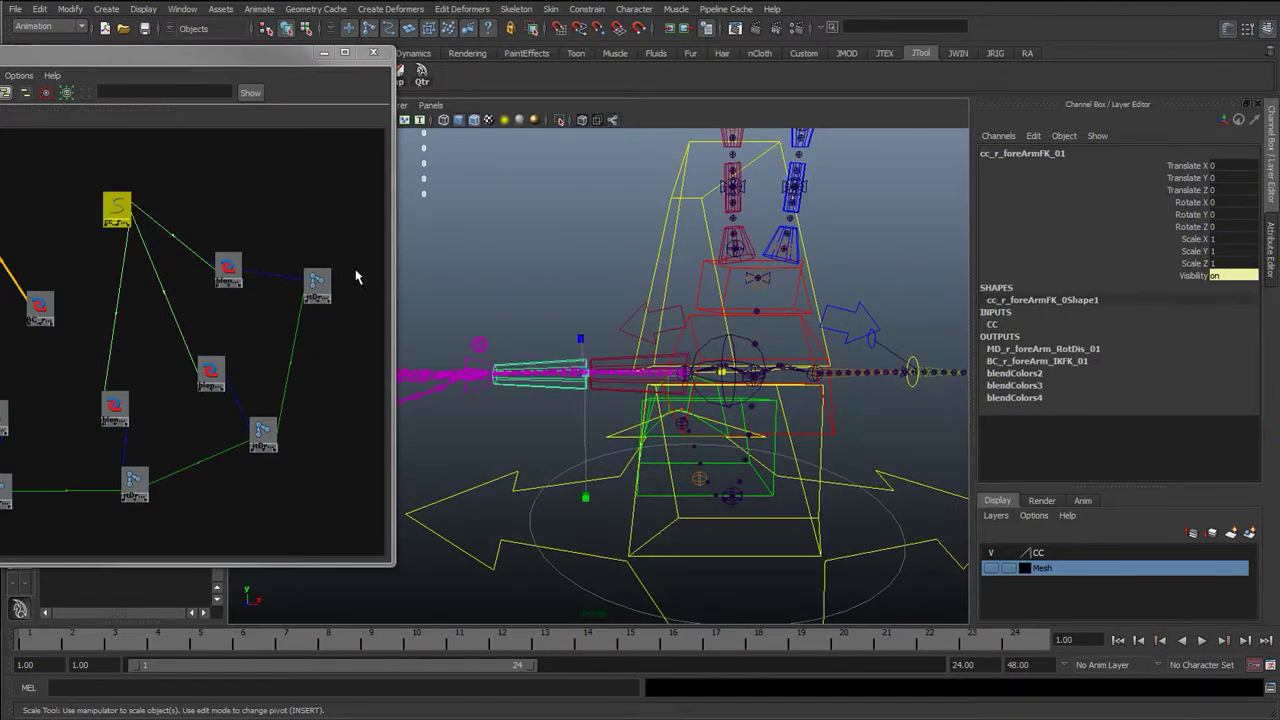
left_click_drag(248, 57, 571, 57)
middle_click_drag(371, 362, 306, 308, "alt")
scroll(388, 360, "up", 2)
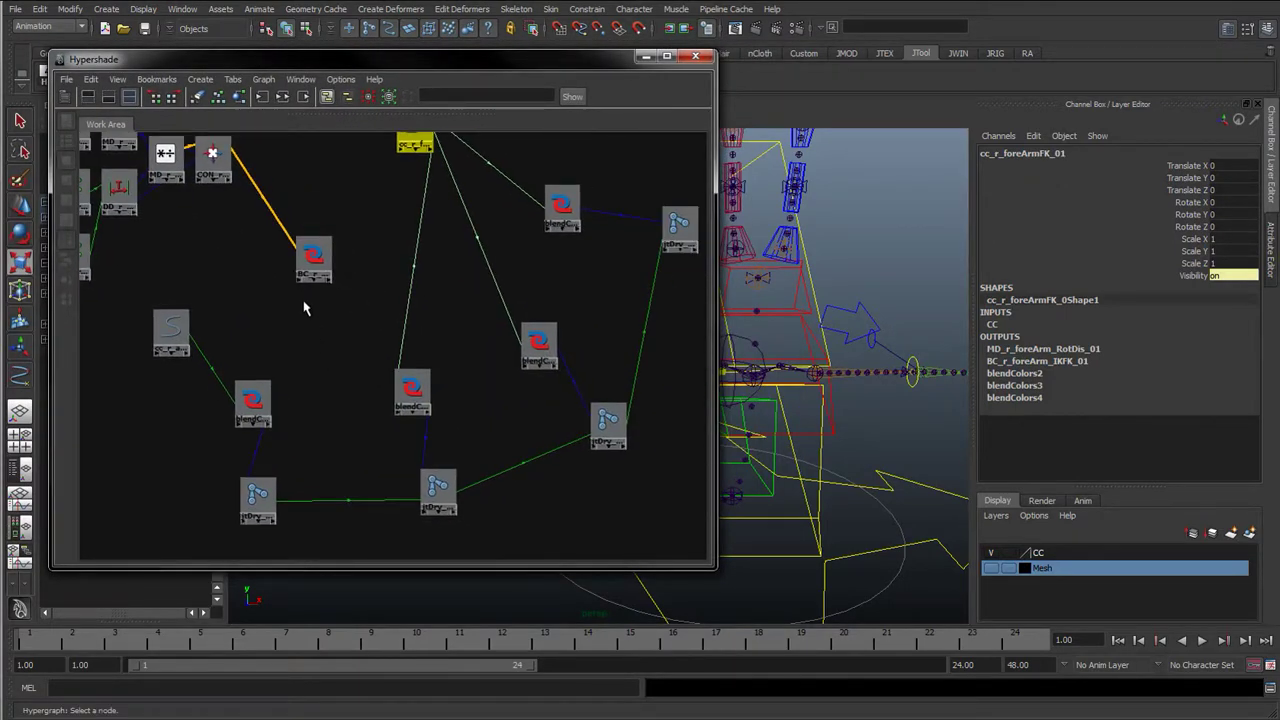
middle_click_drag(255, 402, 257, 403)
left_click(285, 467)
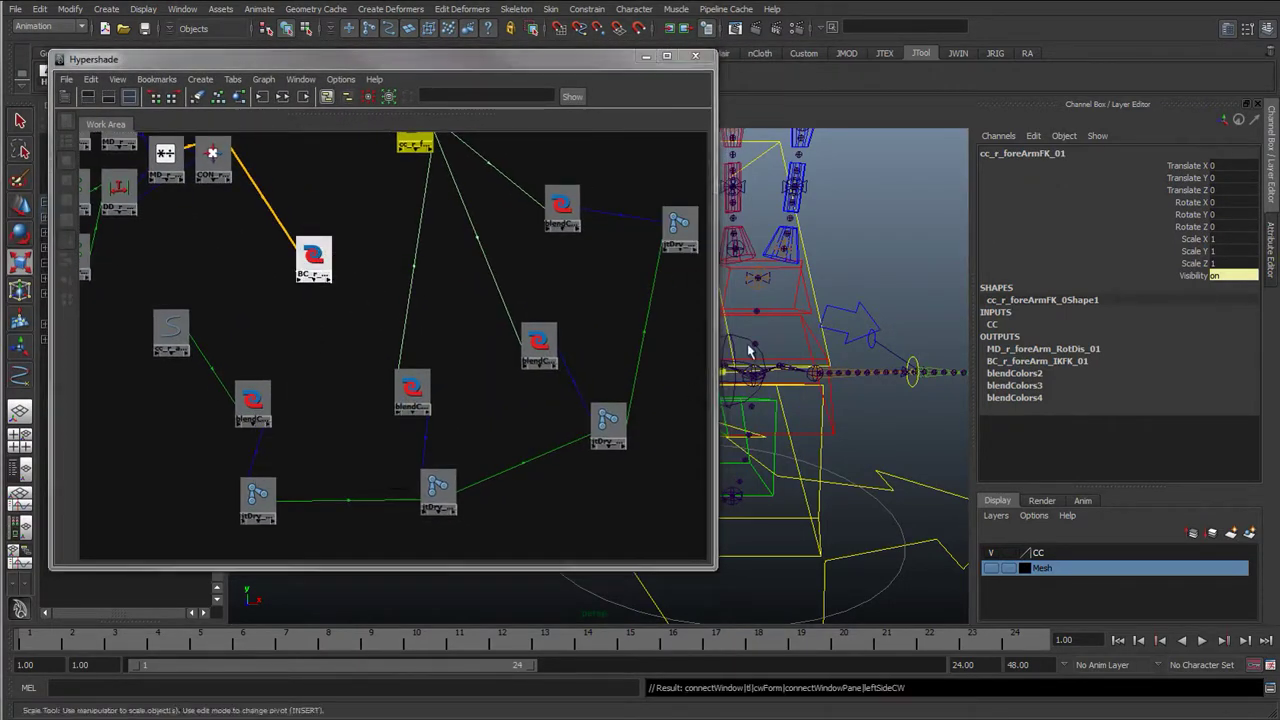
left_click(781, 267)
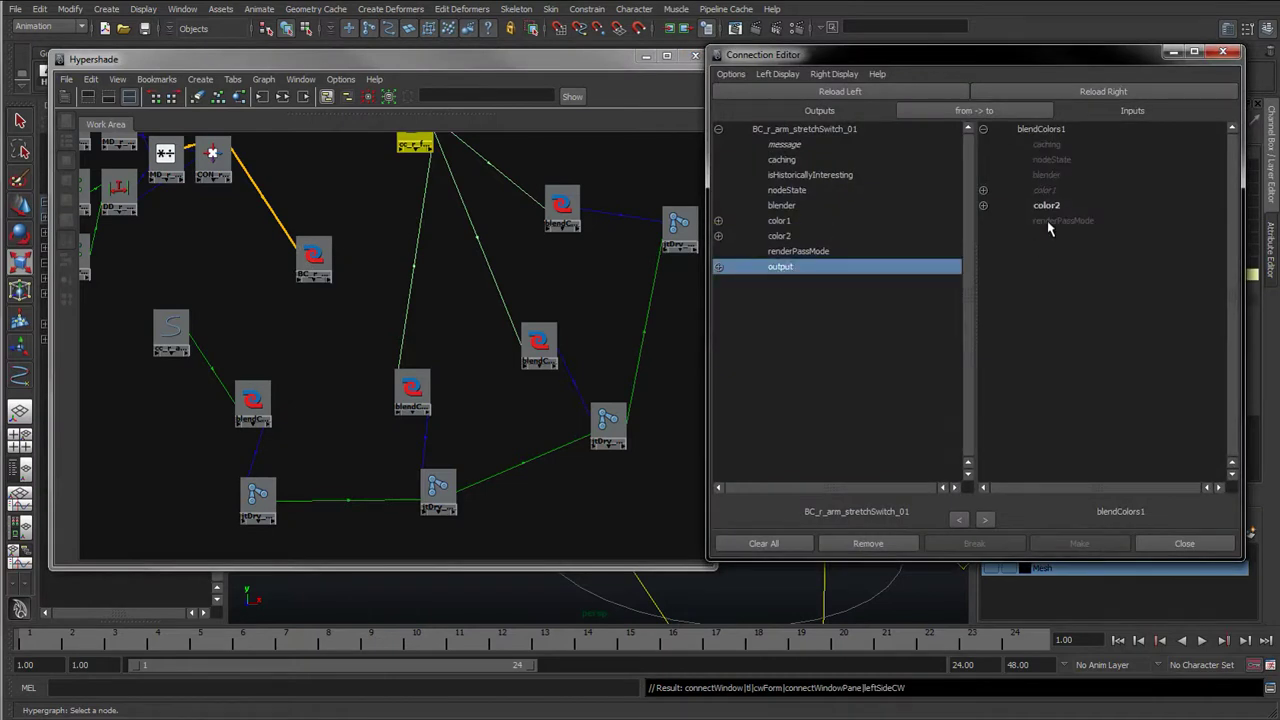
left_click(1045, 206)
Step: Connect the output of BC_r_arm_stretchSwitch_01 to color2 of blendColors2, blendColors3 and blendColors4, and close the Connection Editor
left_click(410, 395)
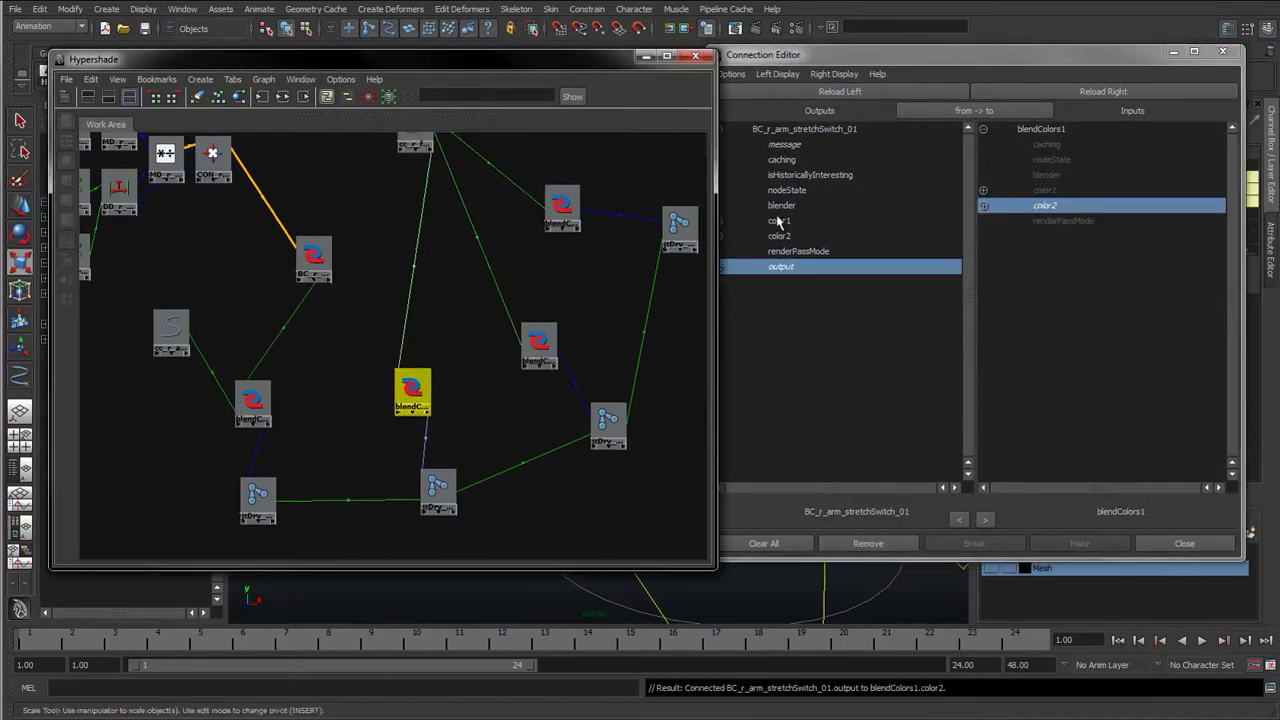
left_click(1103, 91)
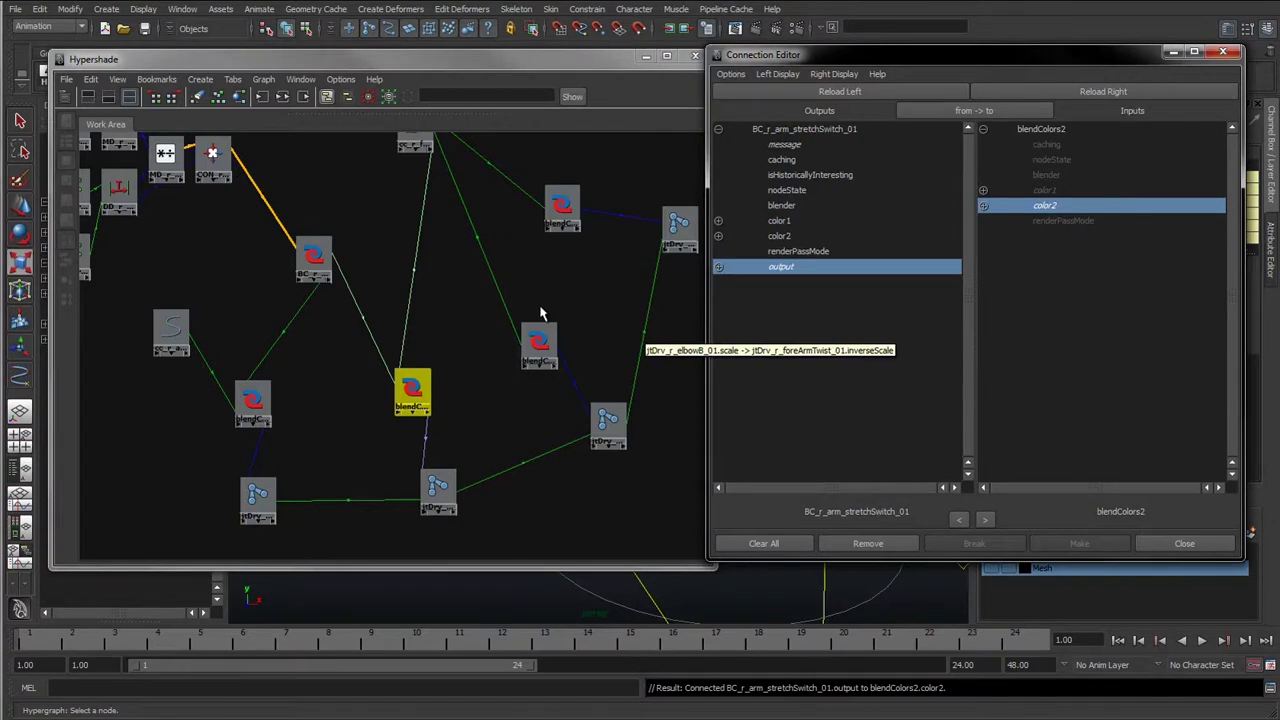
left_click(539, 342)
left_click(1011, 91)
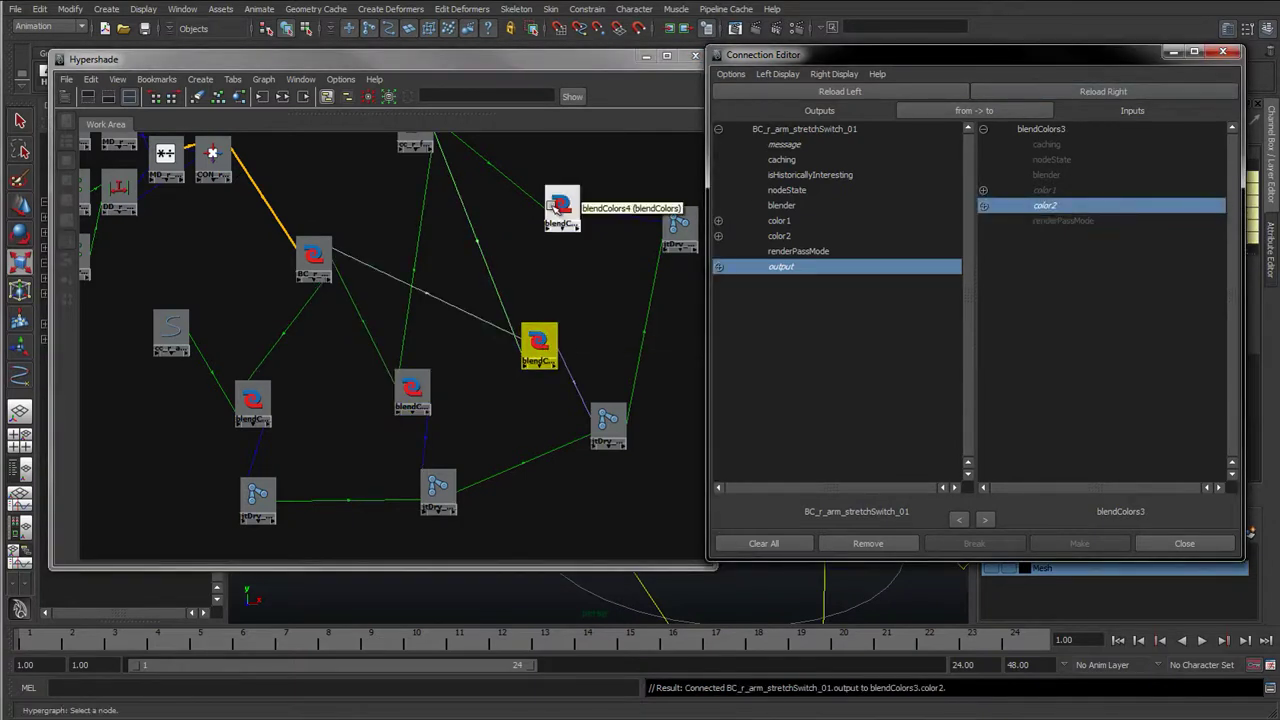
left_click(563, 206)
left_click(1103, 91)
left_click(1045, 206)
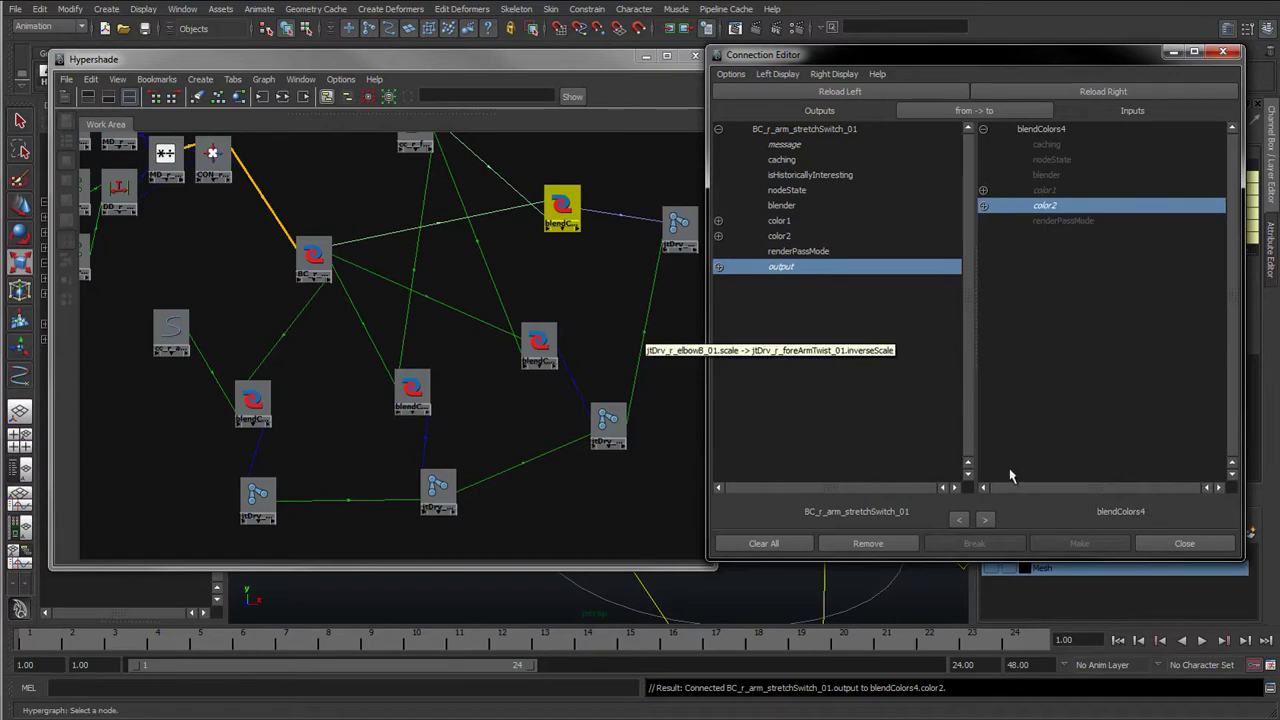
left_click(1158, 545)
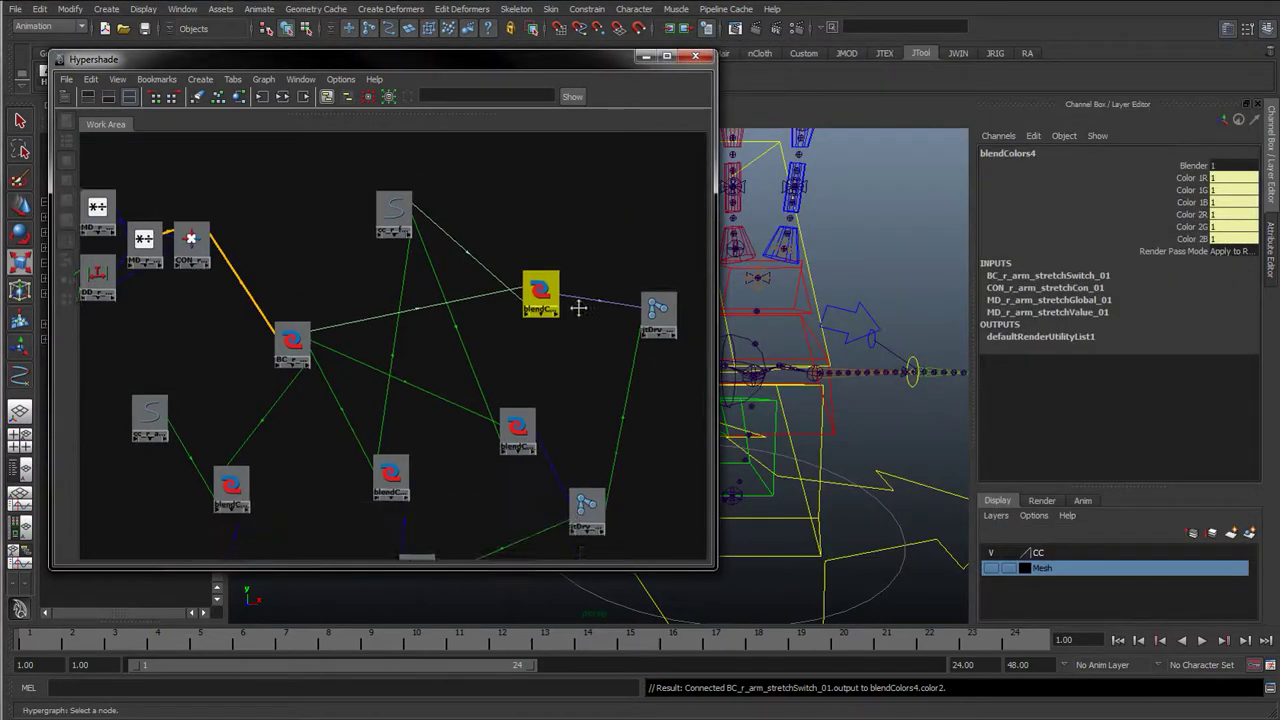
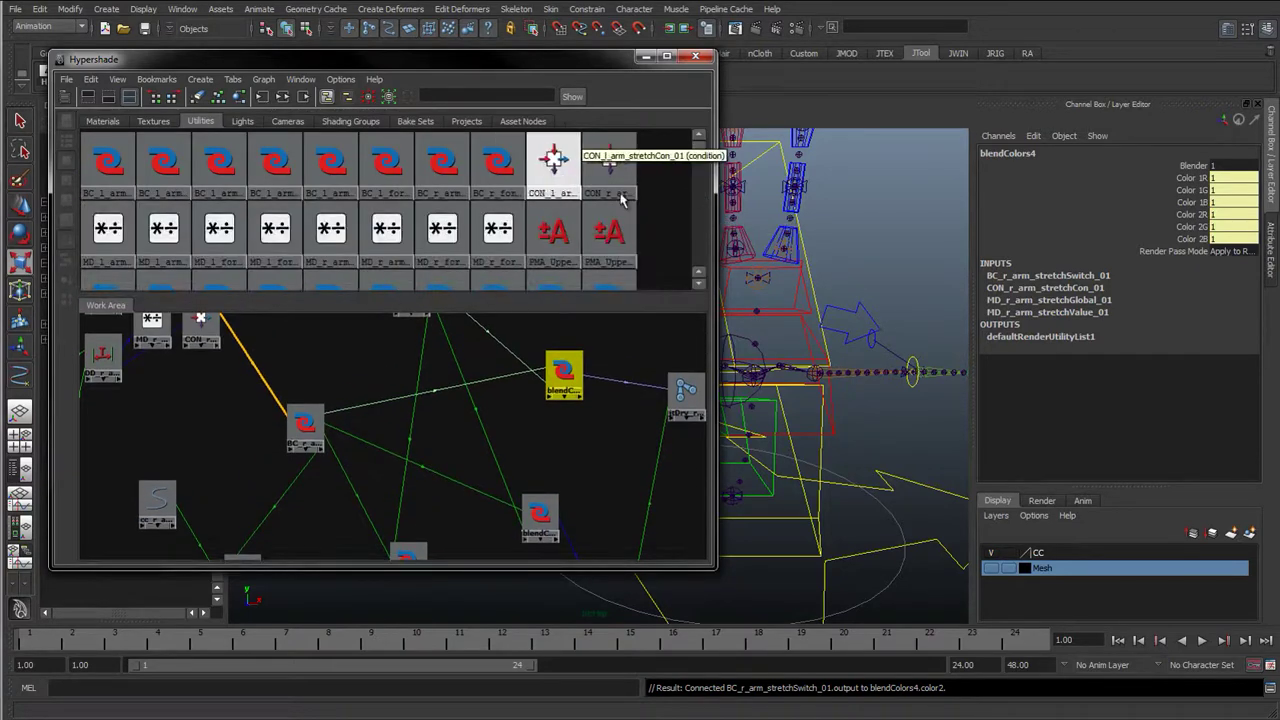
Step: Look through the Hypershade utility nodes, comparing blendColors1 with the right-side follow Blend Colors nodes to find a naming reference
scroll(672, 237, "down", 6)
left_click(522, 142)
middle_click_drag(204, 204, 198, 211)
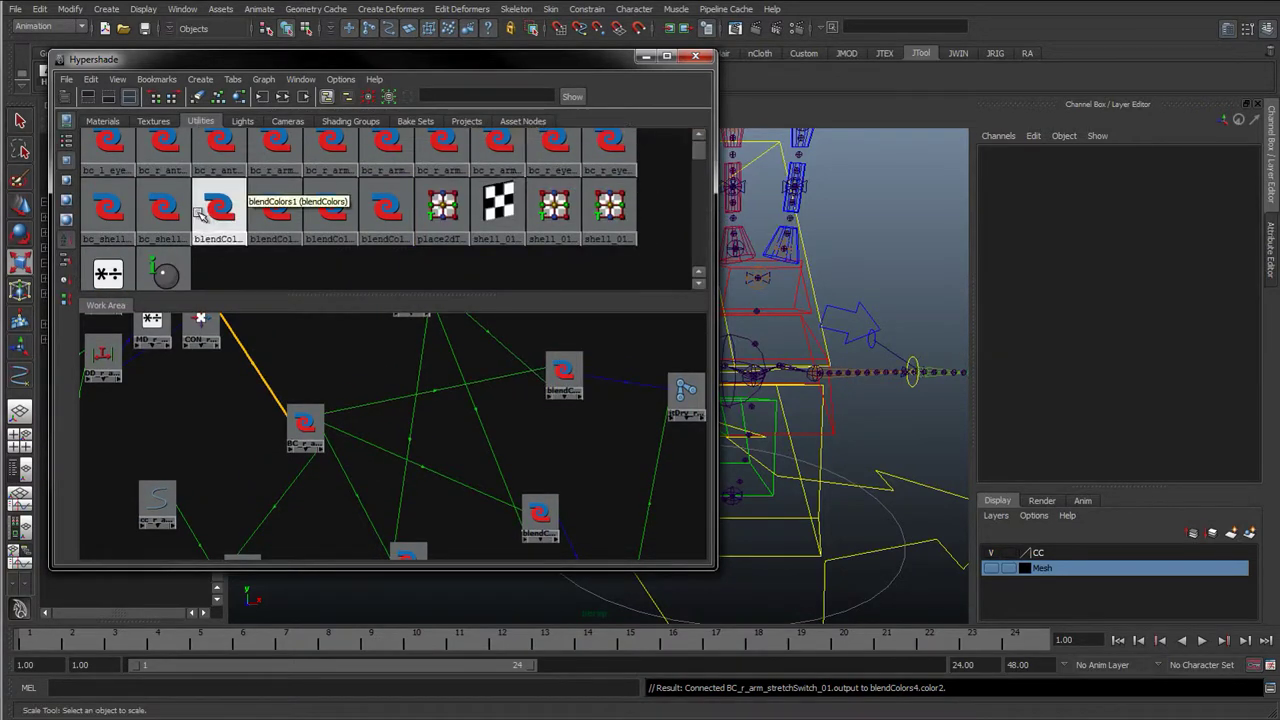
left_click(165, 212)
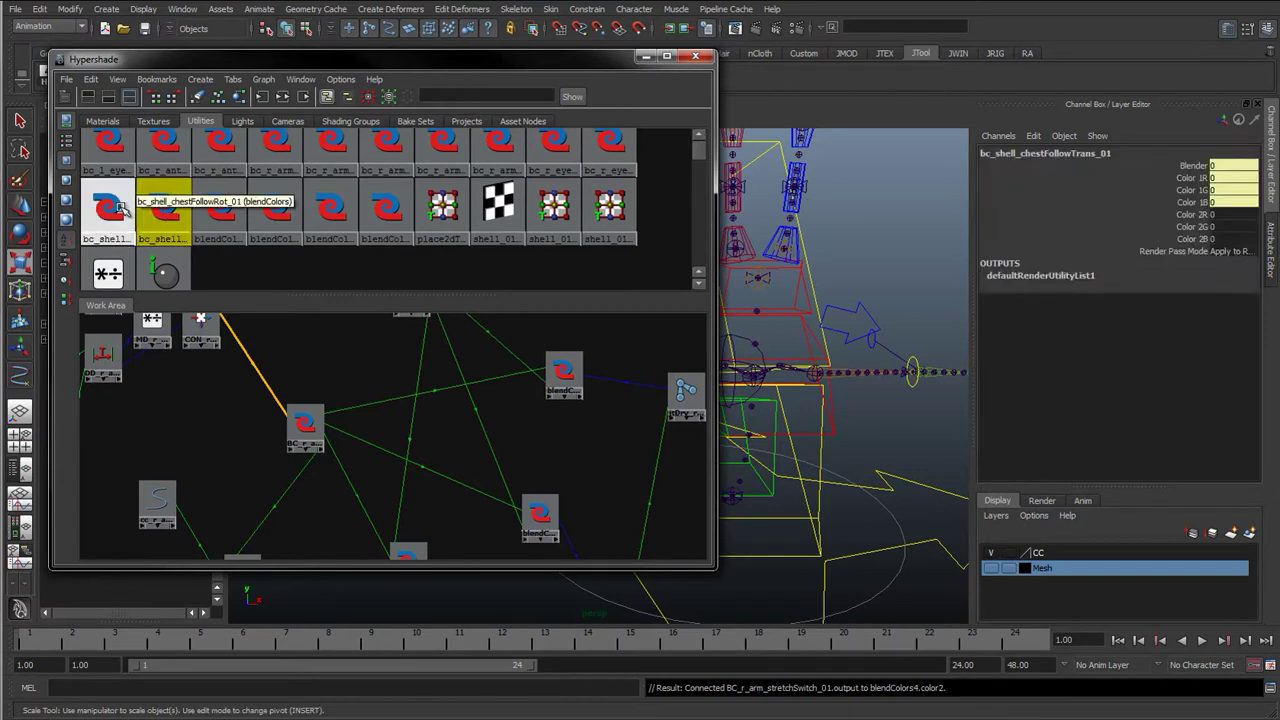
left_click(220, 150)
scroll(300, 200, "up", 2)
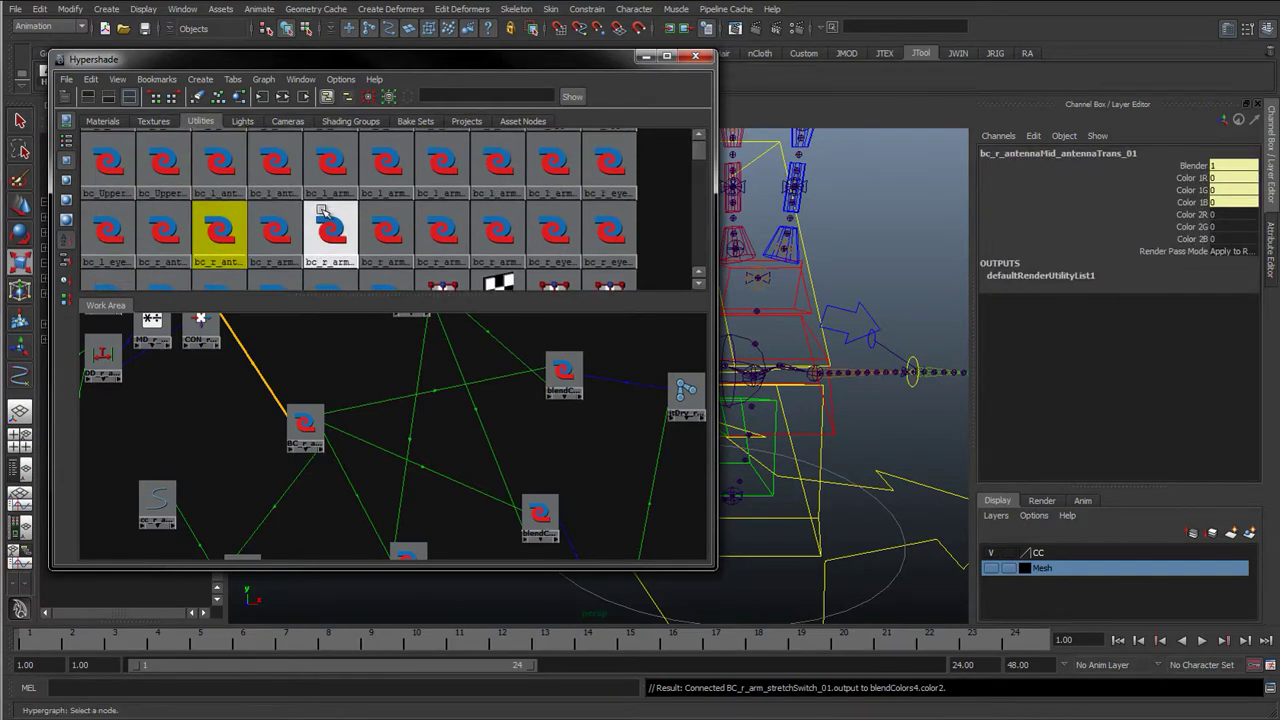
left_click(270, 180)
scroll(250, 190, "up", 1)
scroll(145, 246, "down", 2)
left_click(218, 188)
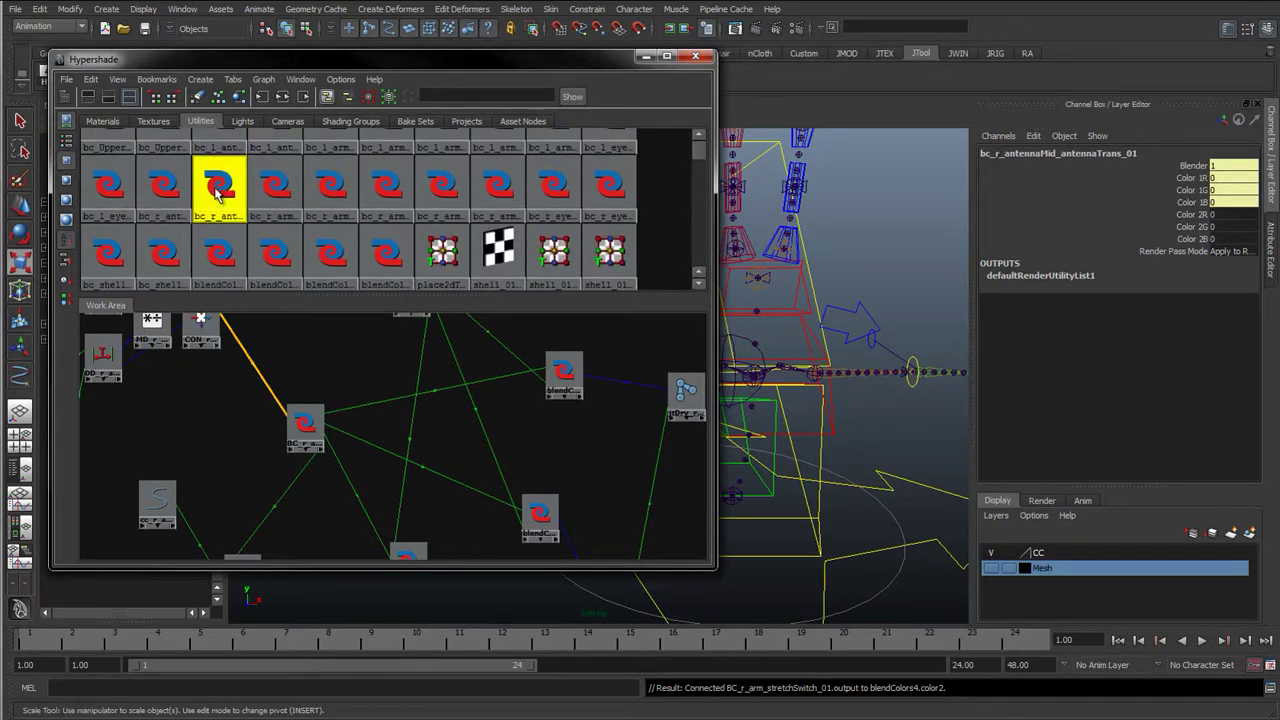
left_click(498, 185)
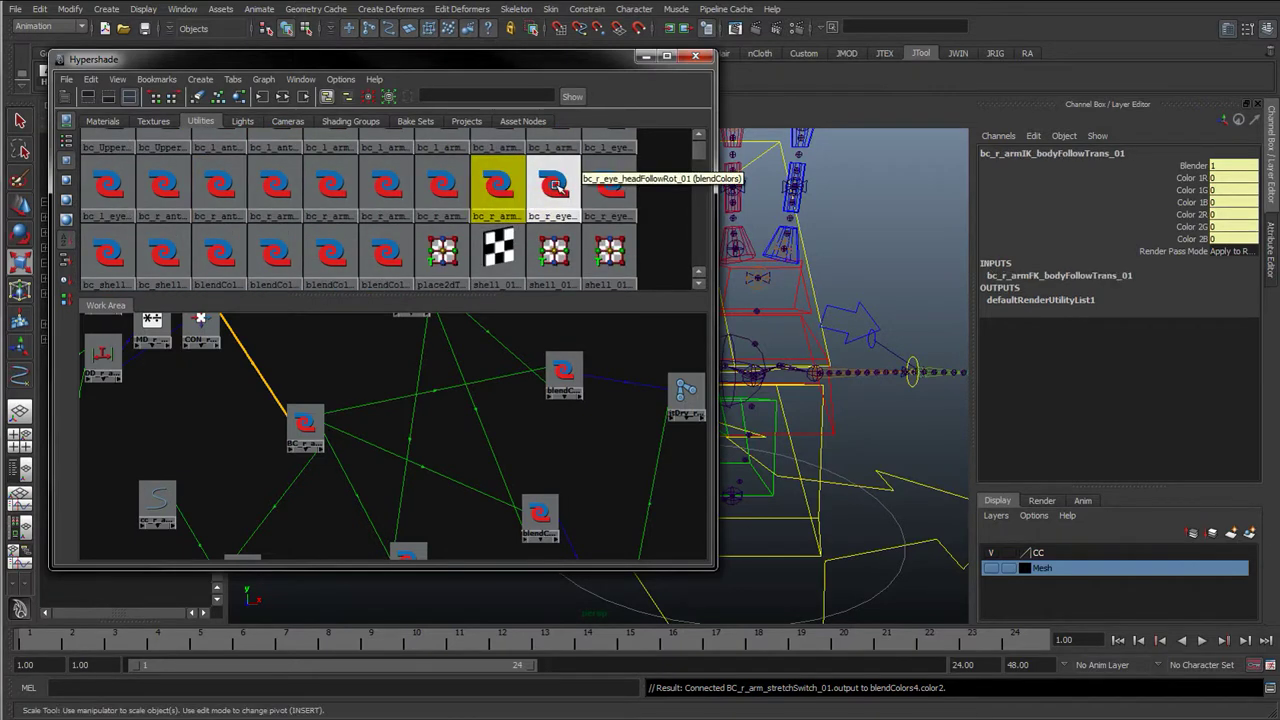
left_click(554, 183)
scroll(554, 190, "down", 1)
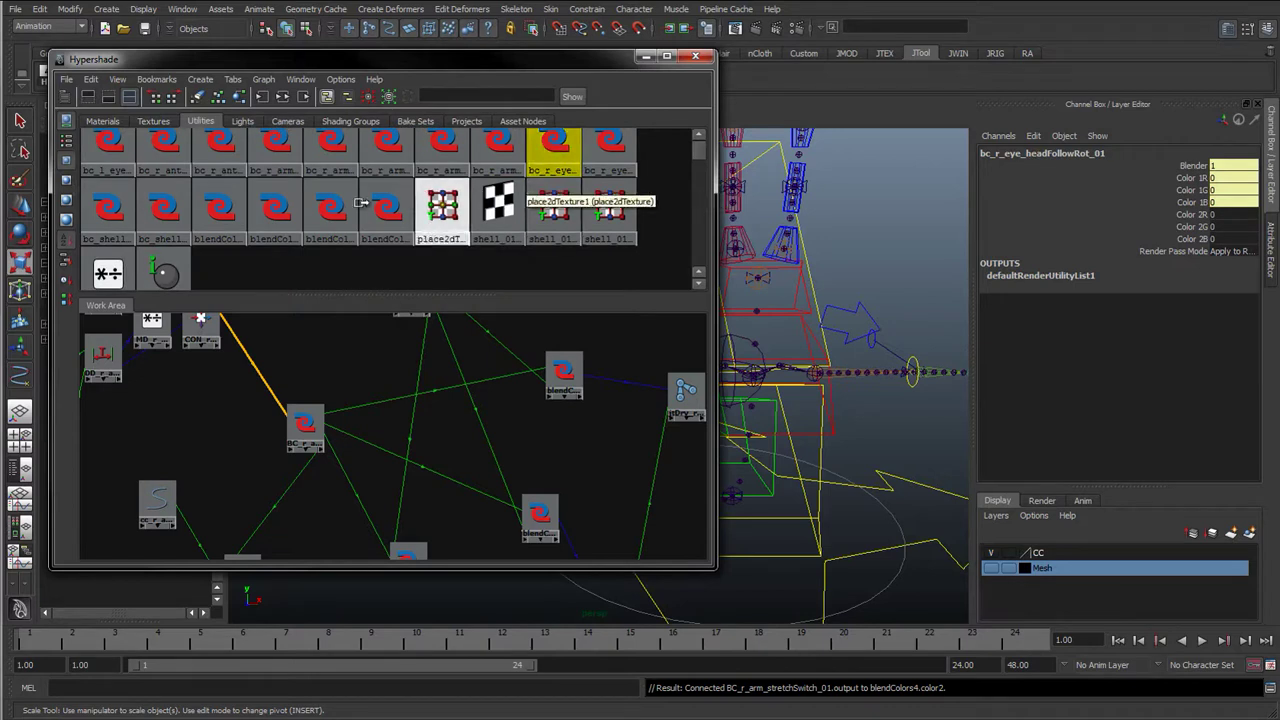
left_click(277, 205)
left_click(220, 205)
scroll(220, 205, "up", 2)
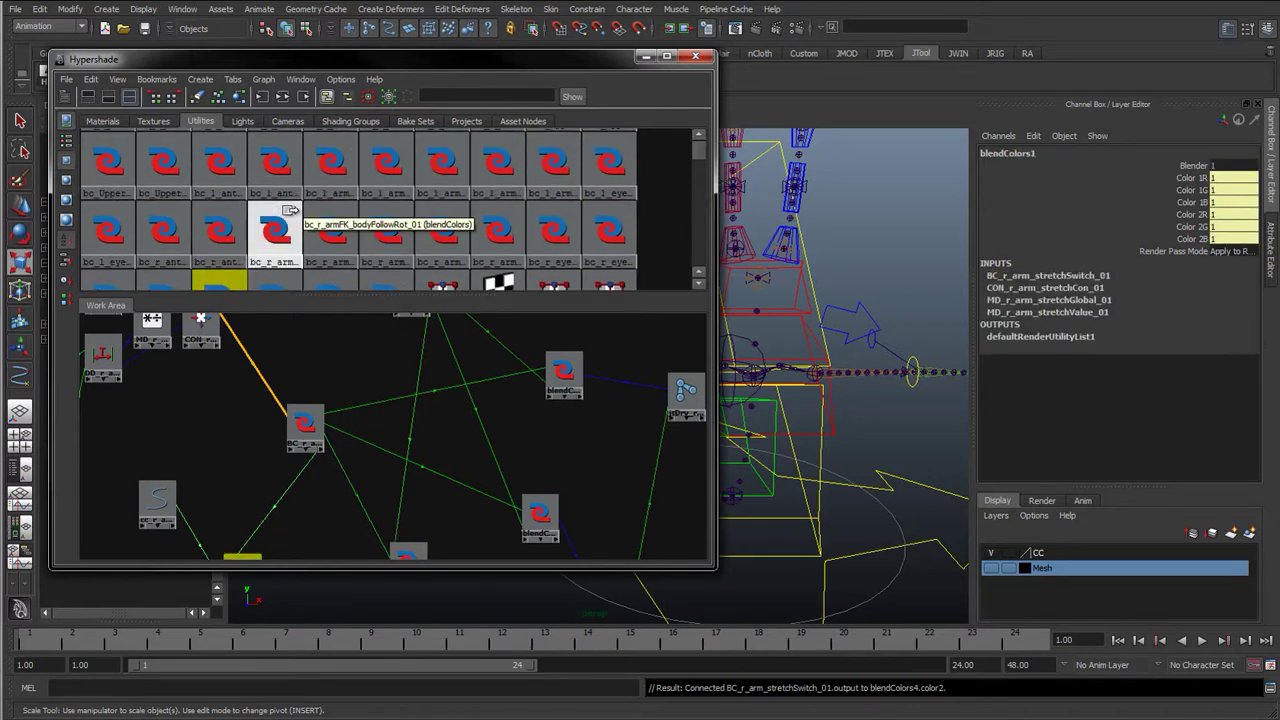
left_click(323, 218)
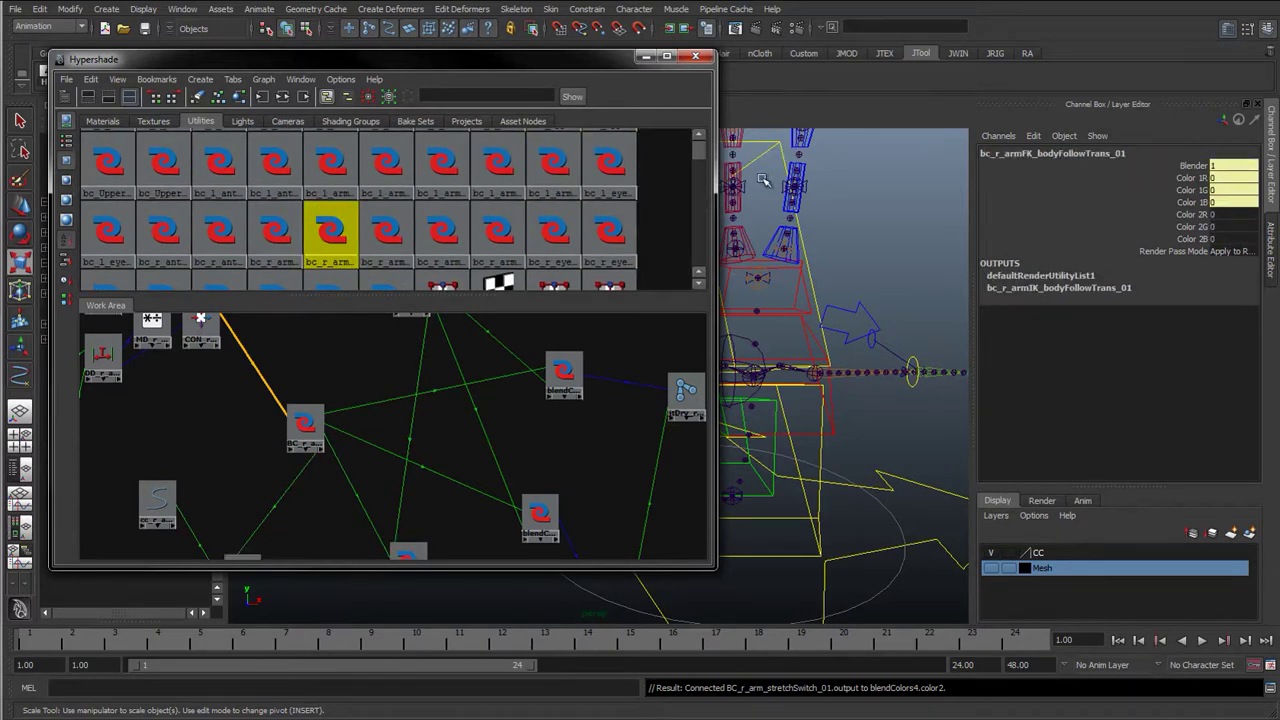
Step: Examine the names and channels of the left-side Blend Colors nodes, including bc_l_armIKbodyFollowTrans_01 and bc_l_armFk_scale_01
left_click(498, 160)
left_click(554, 160)
scroll(477, 211, "up", 1)
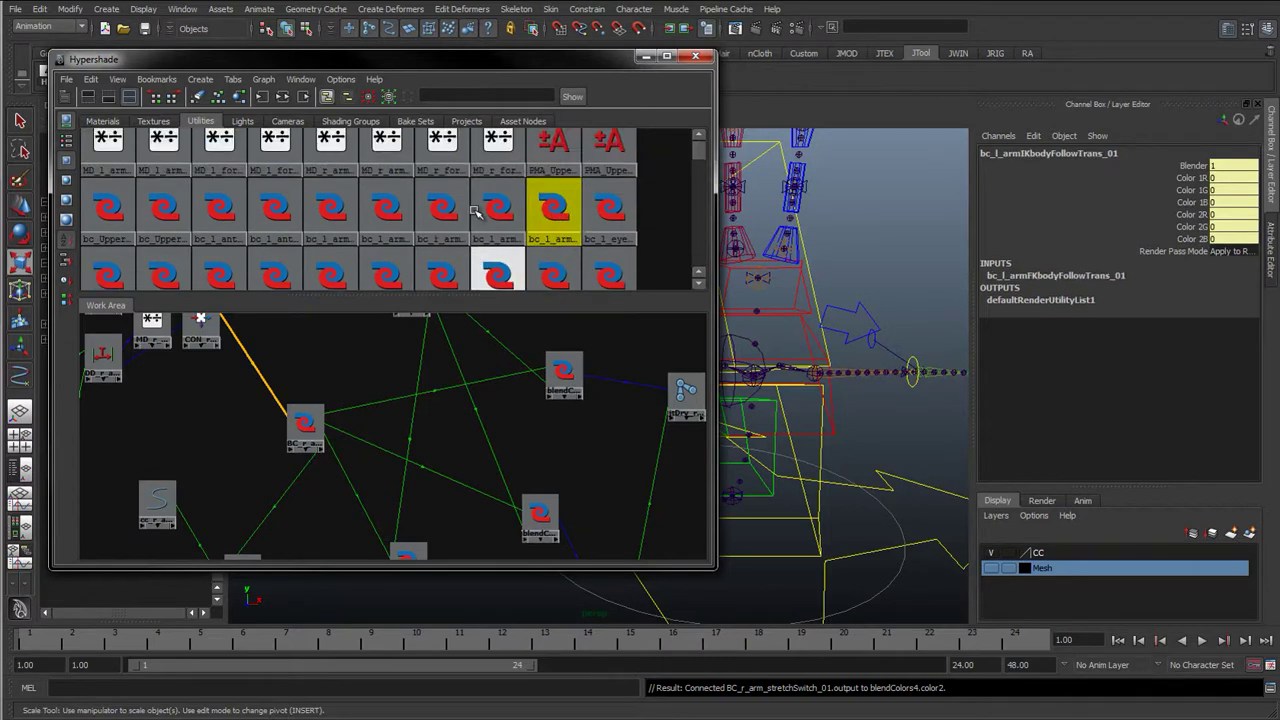
scroll(477, 211, "up", 1)
left_click(626, 257)
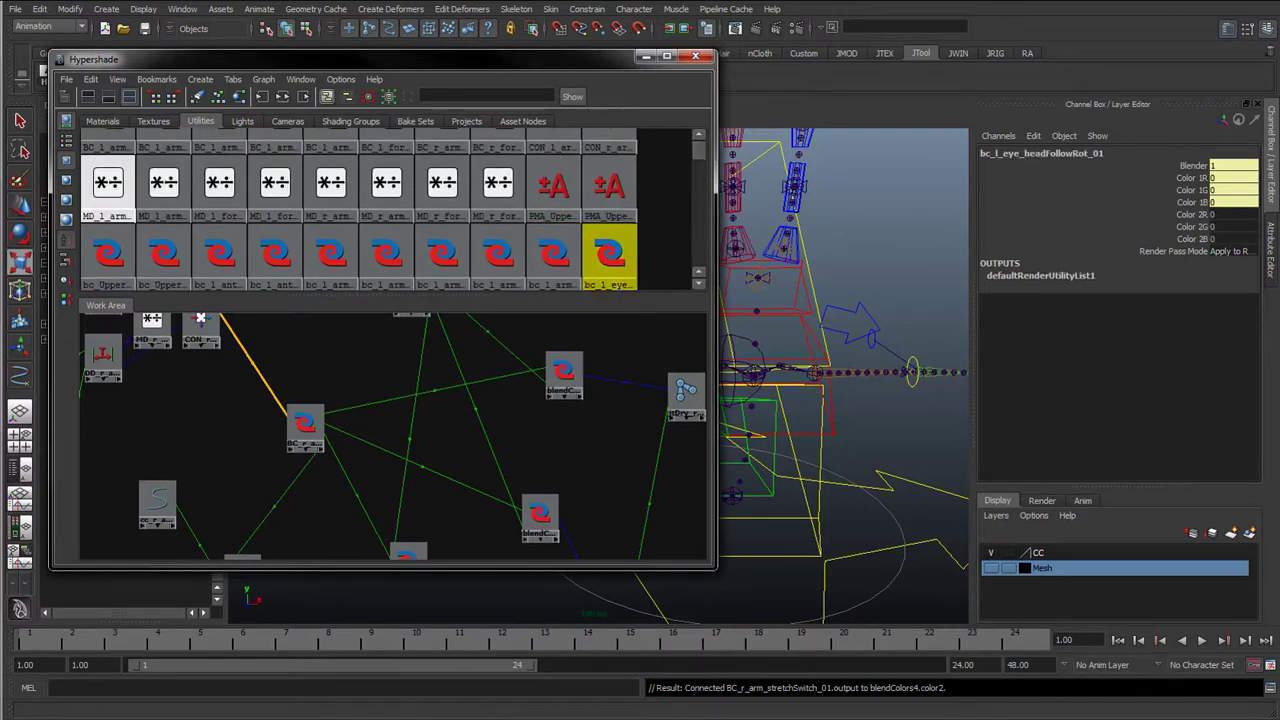
left_click(443, 257)
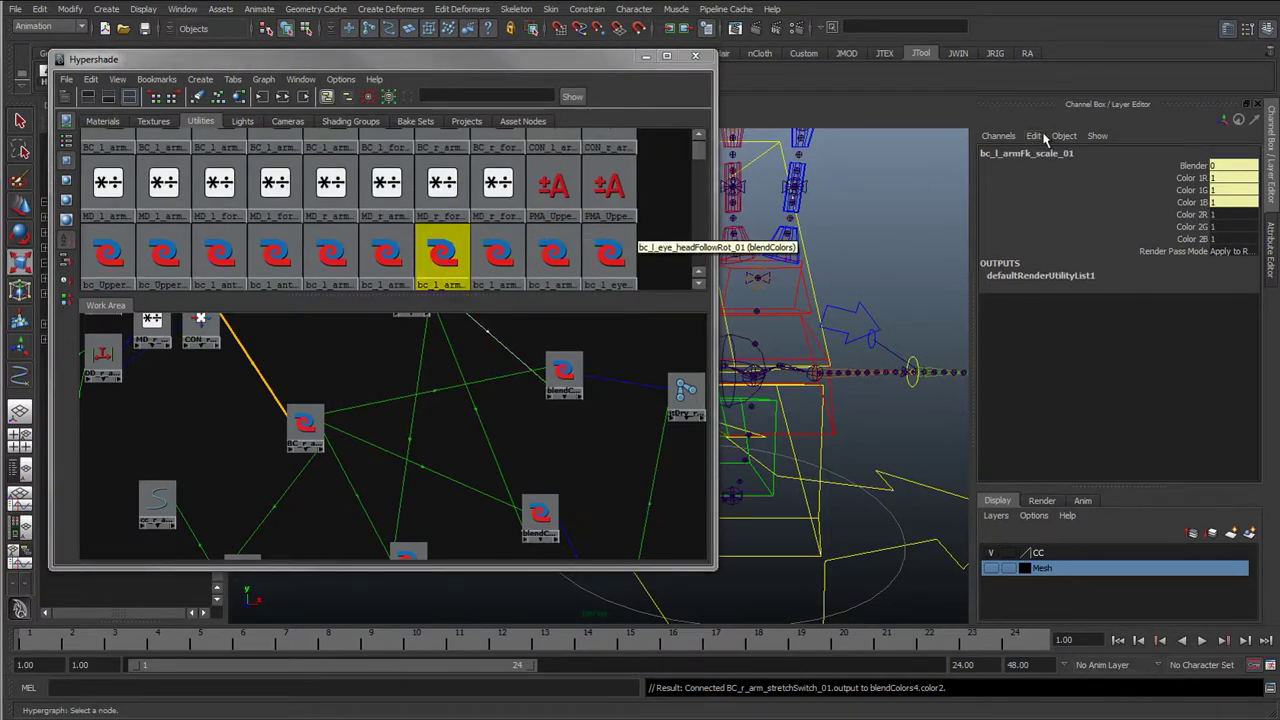
left_click(498, 268)
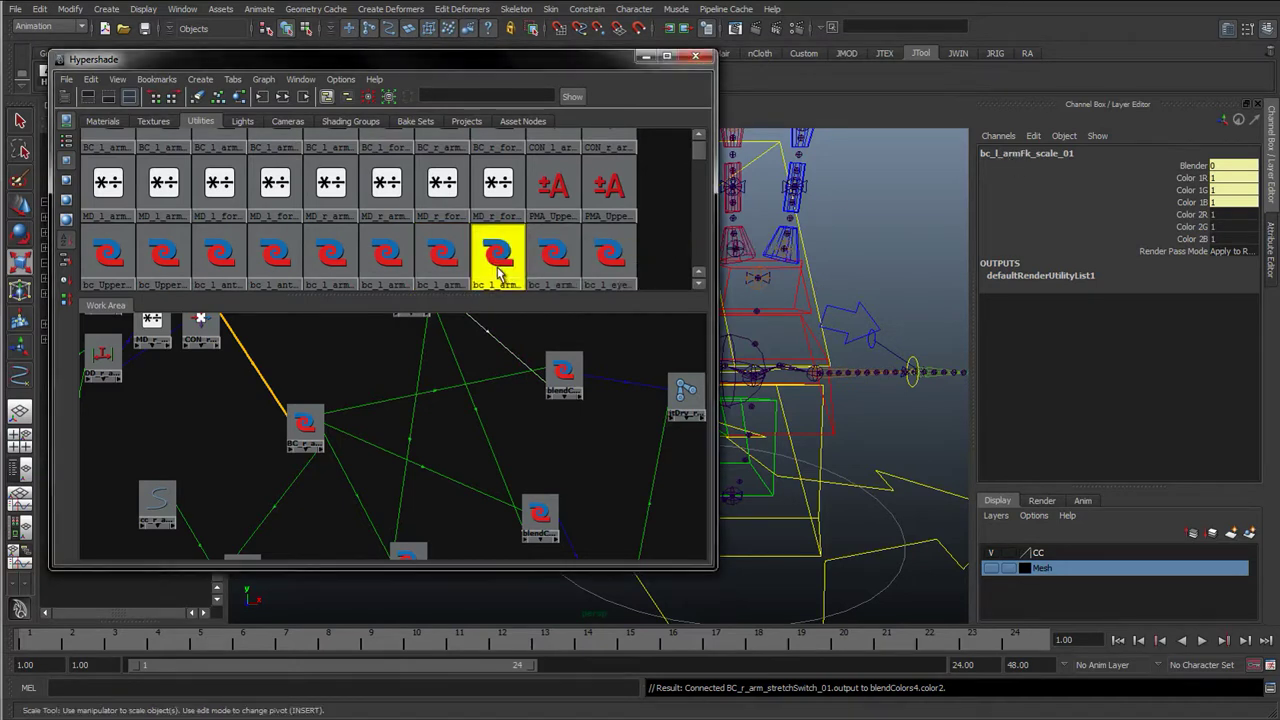
left_click(445, 271)
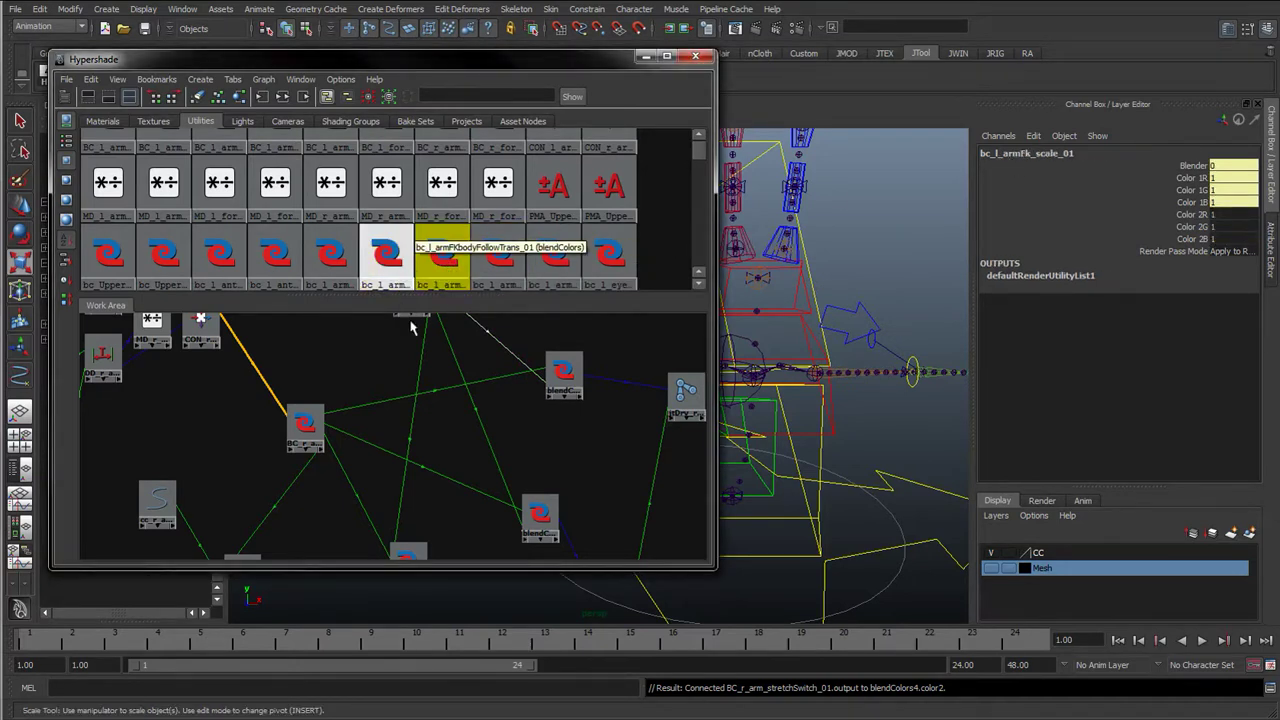
Step: Examine BC_r_arm_stretchSwitch_01 and its connections to the neighbouring nodes in the work area graph
left_click_drag(307, 427, 315, 393)
middle_click_drag(375, 397, 403, 447, "alt")
scroll(404, 447, "down", 2)
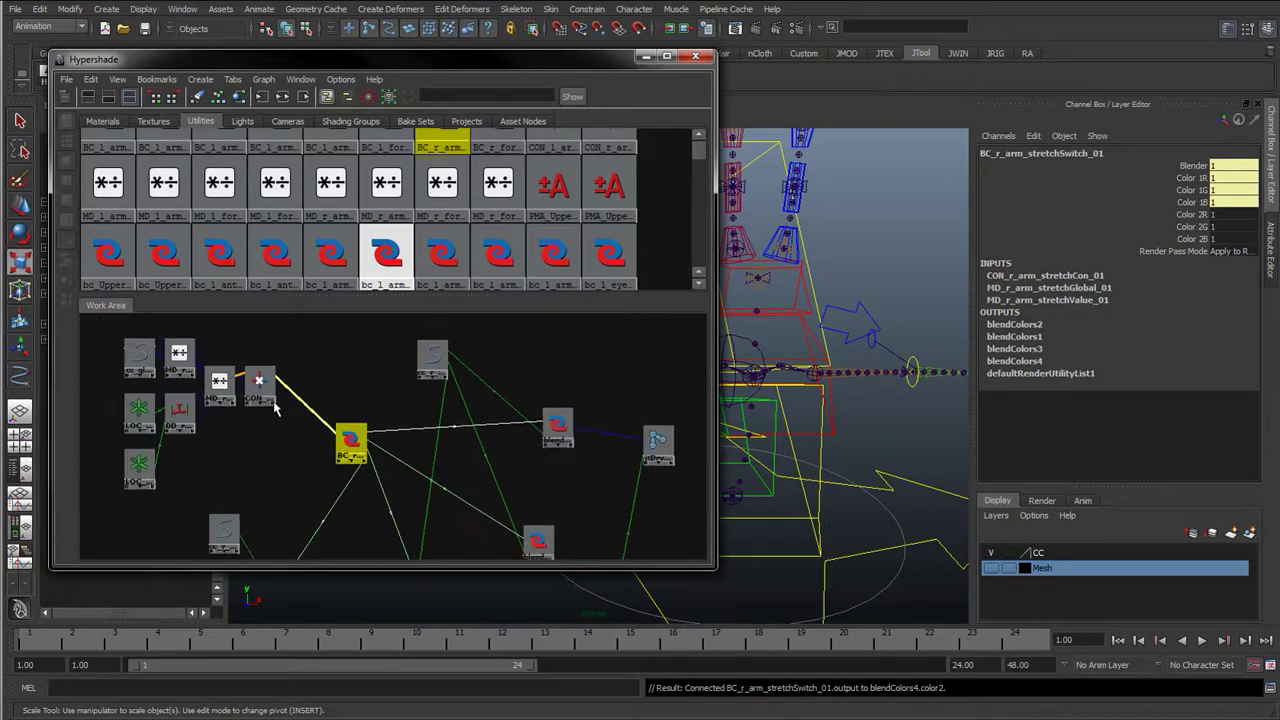
middle_click_drag(566, 425, 570, 395, "alt")
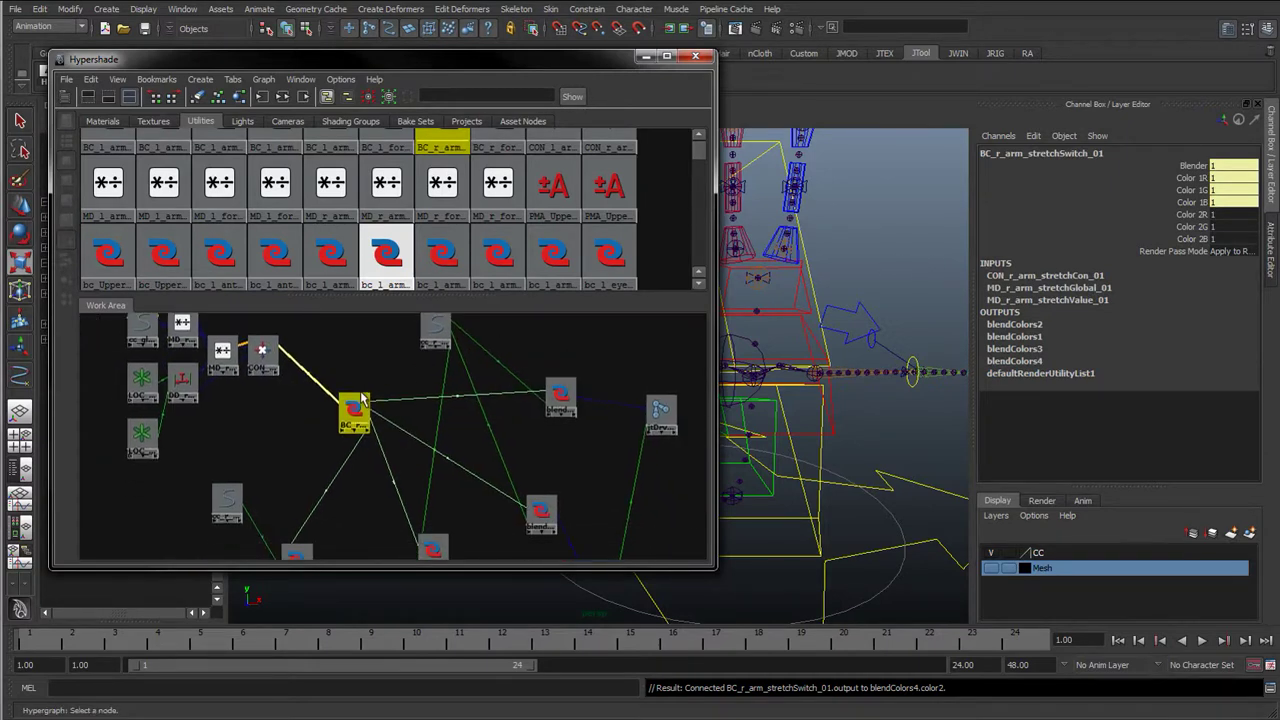
Step: Check the arm follow Blend Colors nodes again and find BC_l_foreArm_IKFK_01 among the utility nodes
left_click(498, 252)
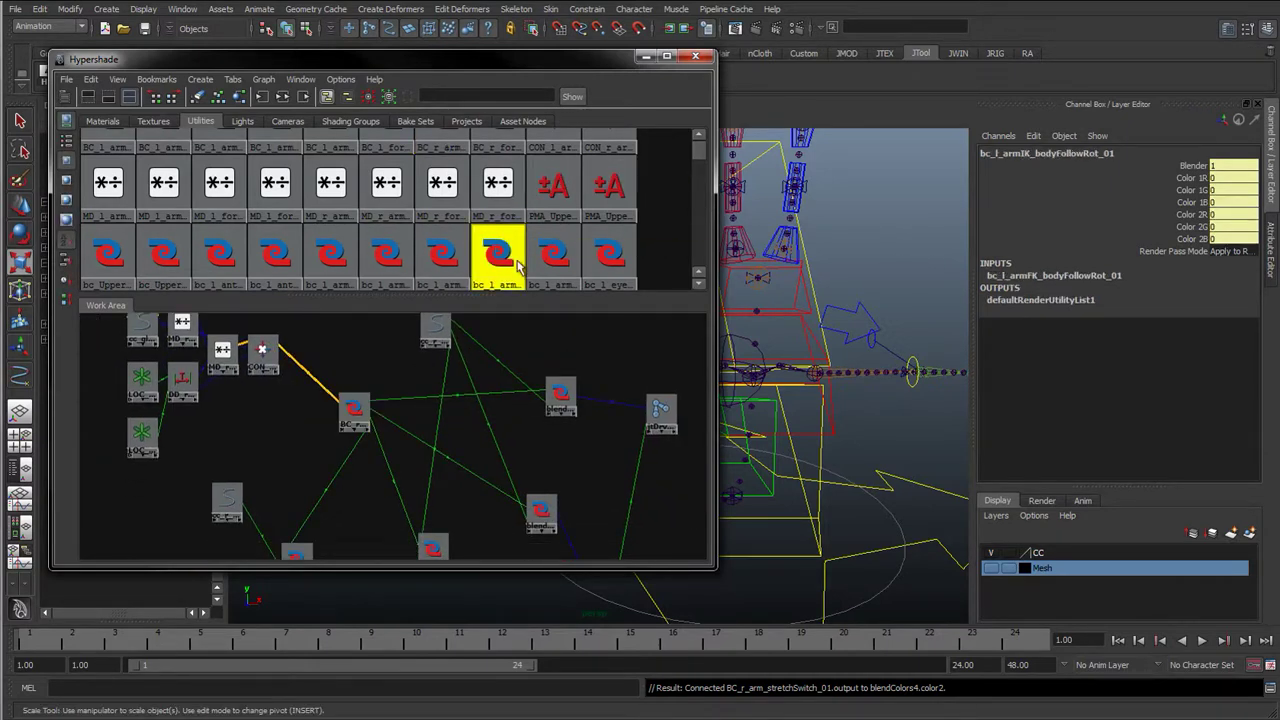
scroll(503, 268, "down", 1)
left_click(500, 270)
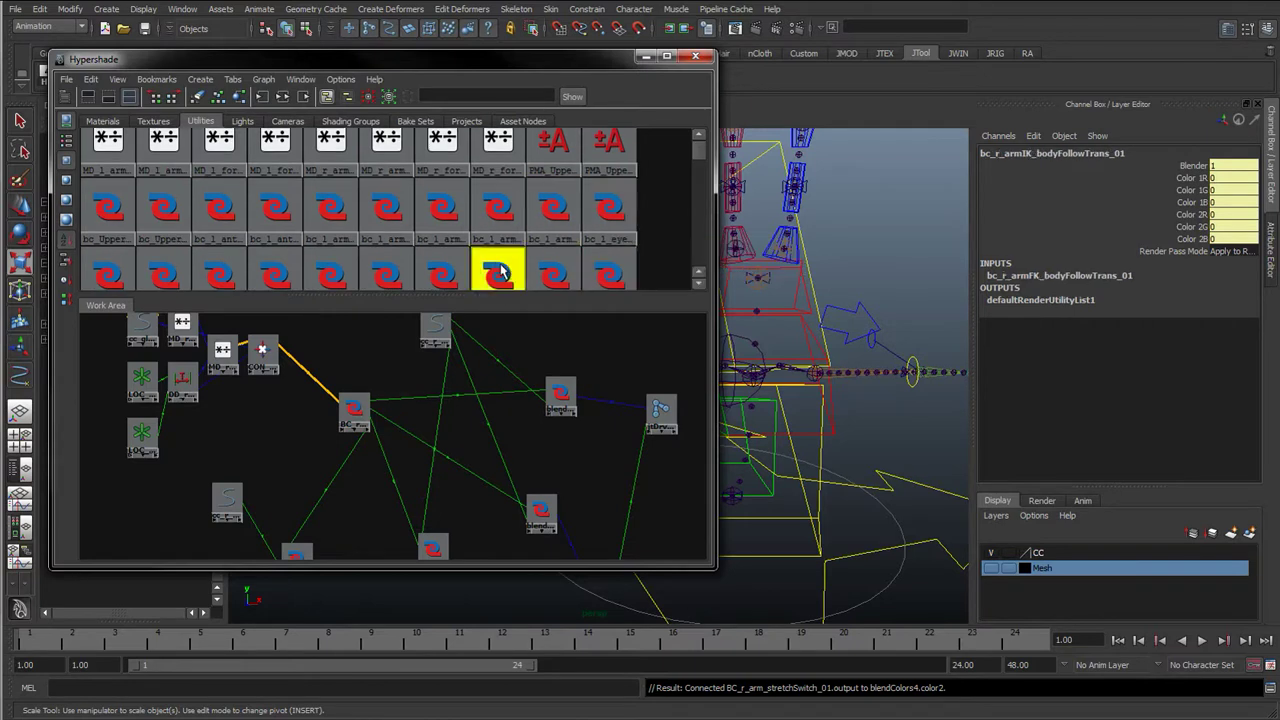
left_click(609, 270)
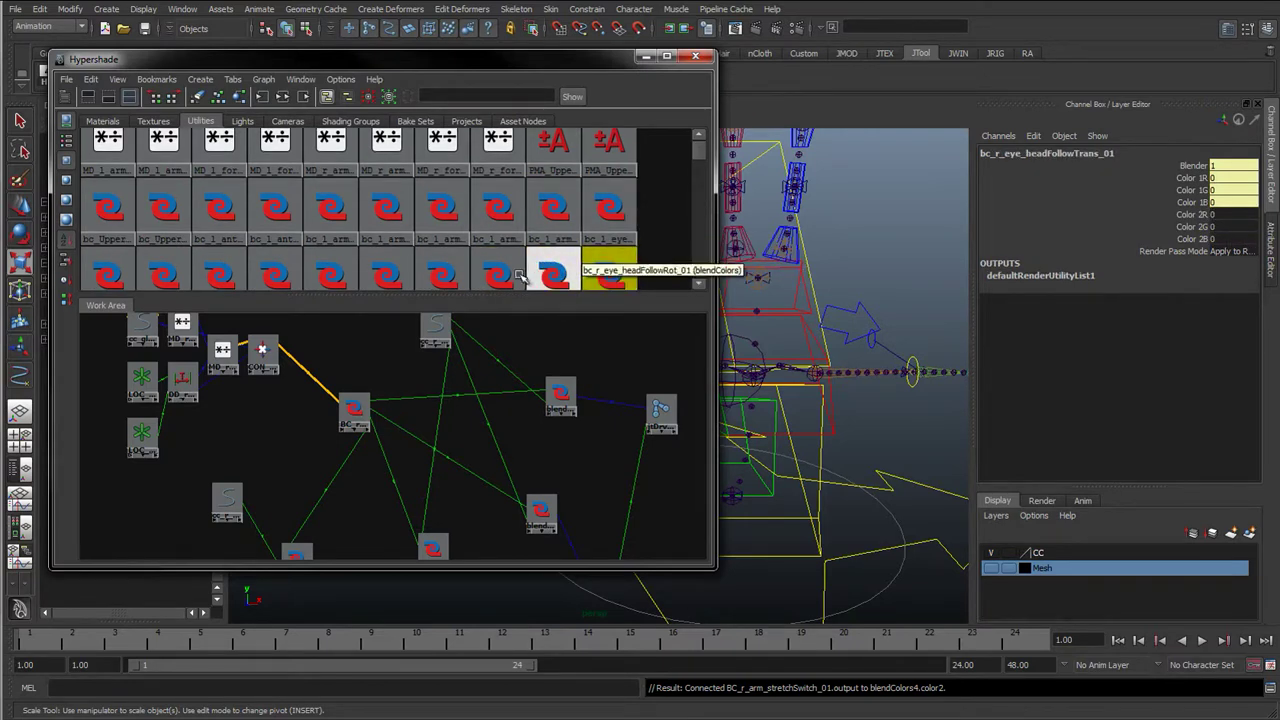
left_click(382, 273)
left_click(333, 274)
scroll(333, 272, "down", 1)
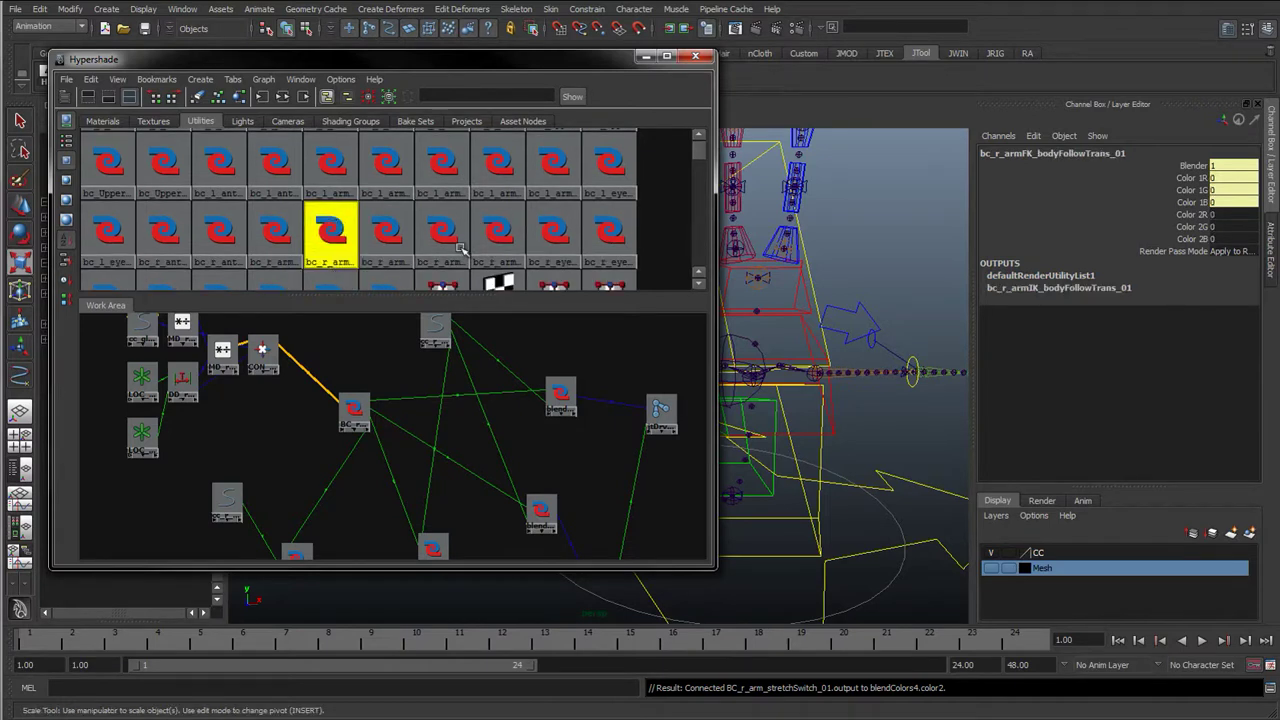
left_click(275, 232)
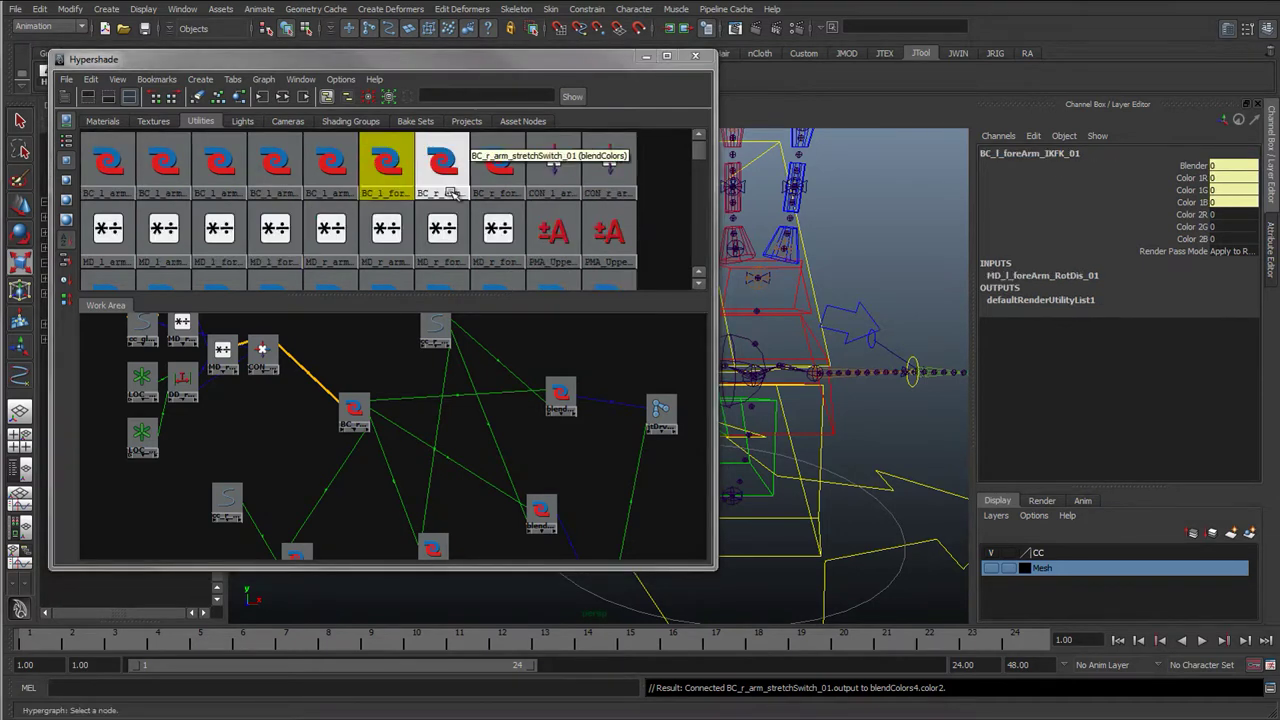
Step: Try naming blendColors4 BC_r_foreArm_IKFK_02, based on the copied name of BC_l_foreArm_IKFK_01
left_click(1044, 153)
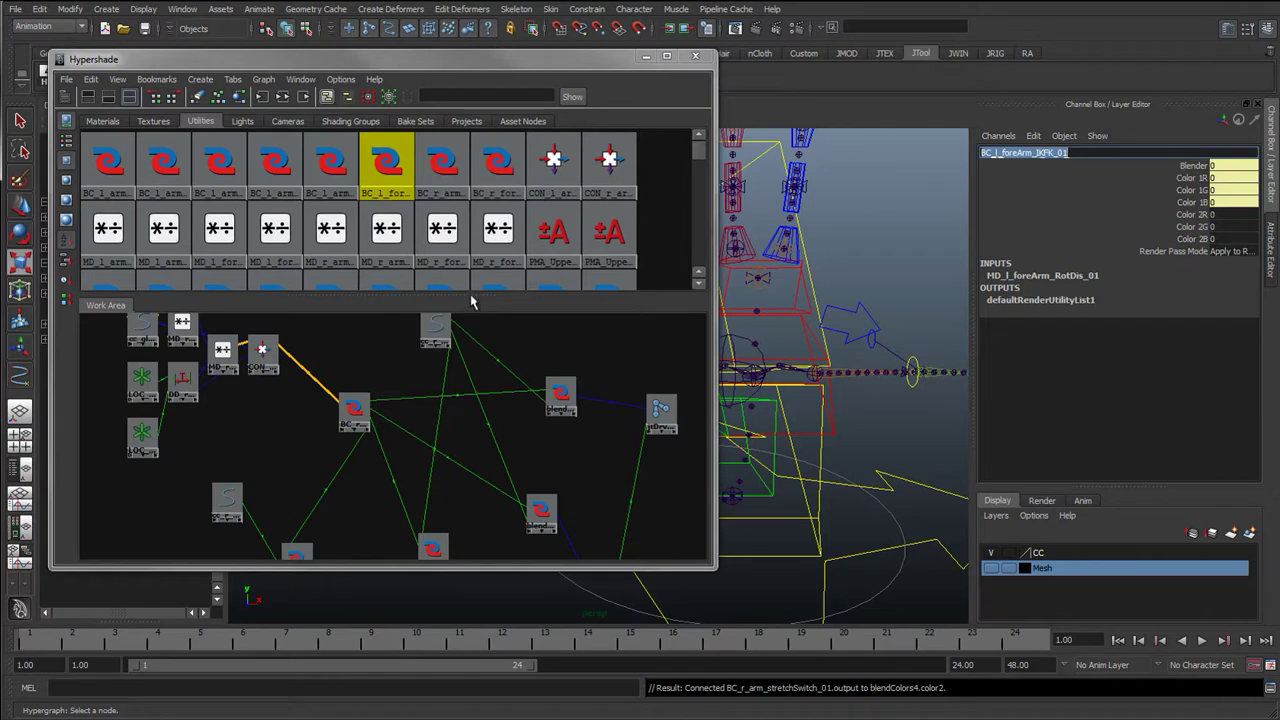
left_click_drag(473, 302, 473, 256)
scroll(438, 427, "down", 2)
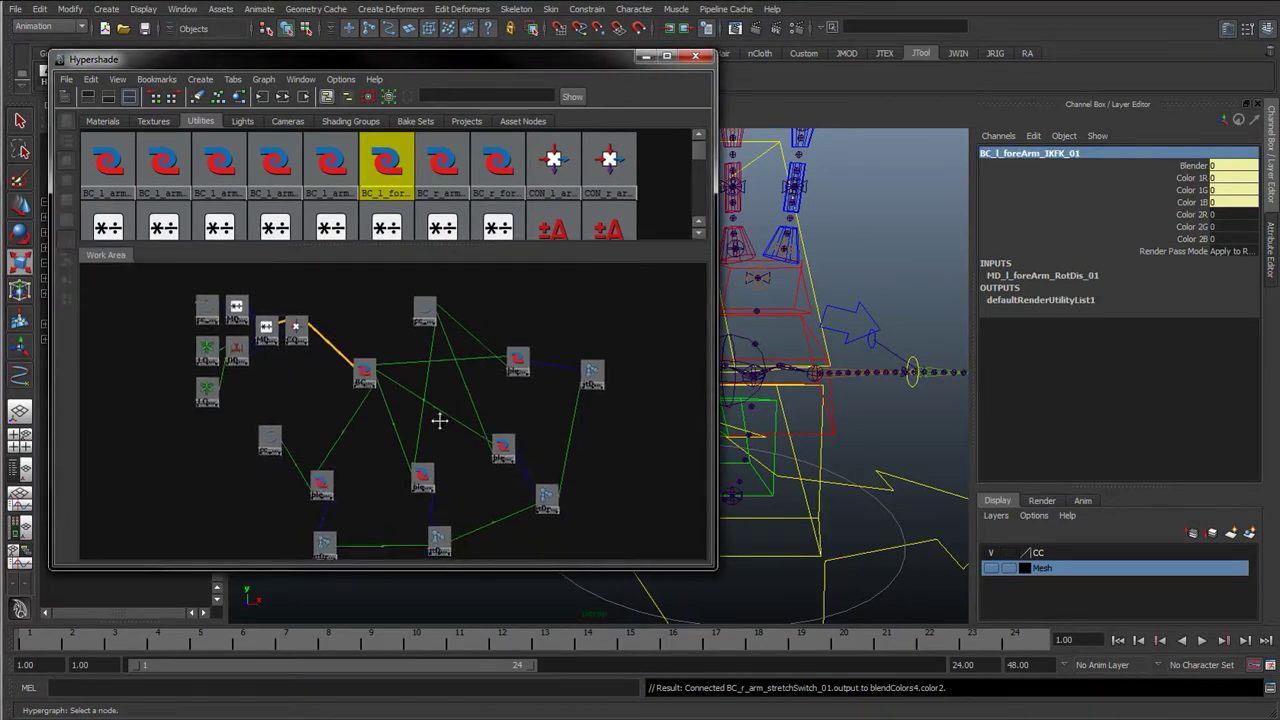
middle_click_drag(438, 427, 444, 405, "alt")
left_click(331, 524)
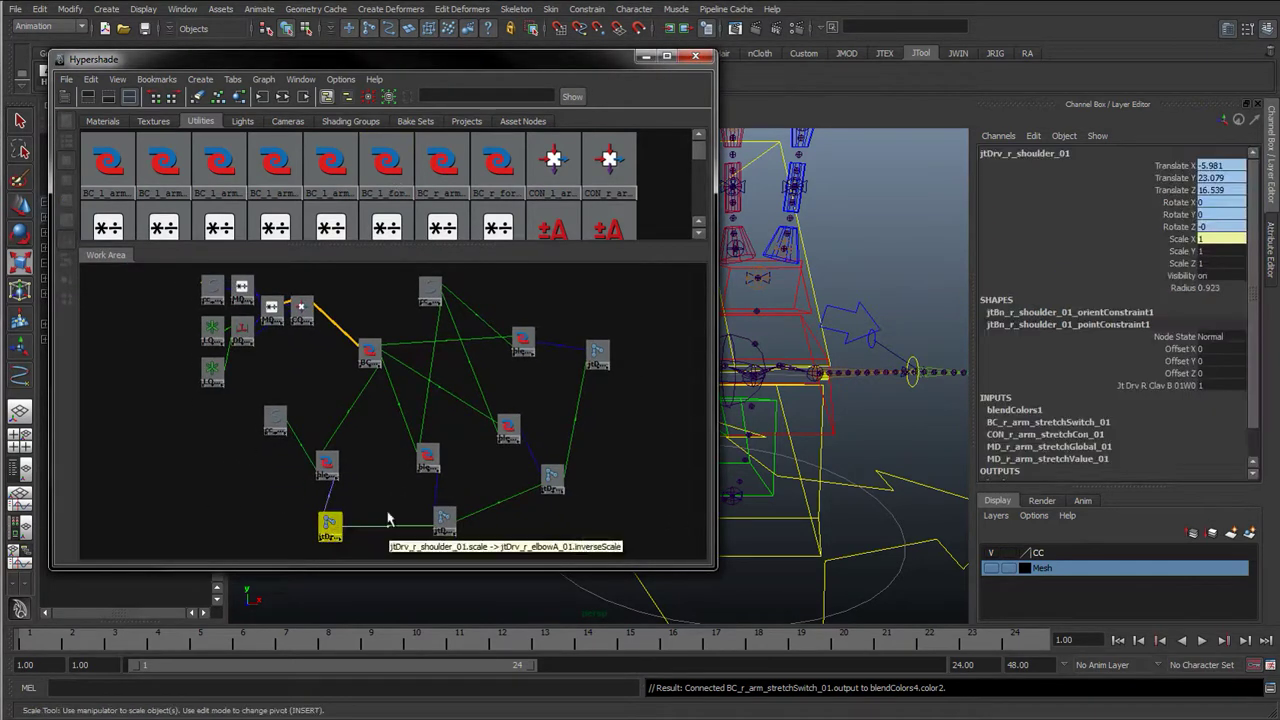
left_click(594, 358)
left_click(522, 340)
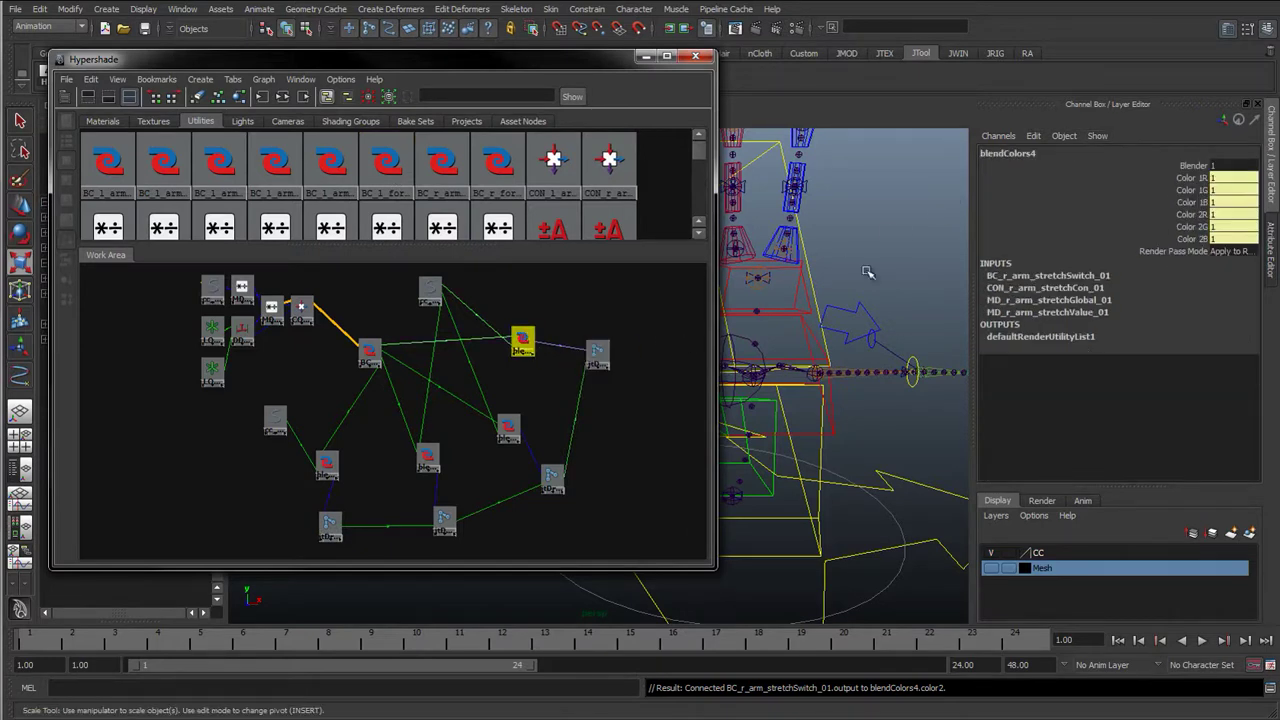
left_click(1026, 153)
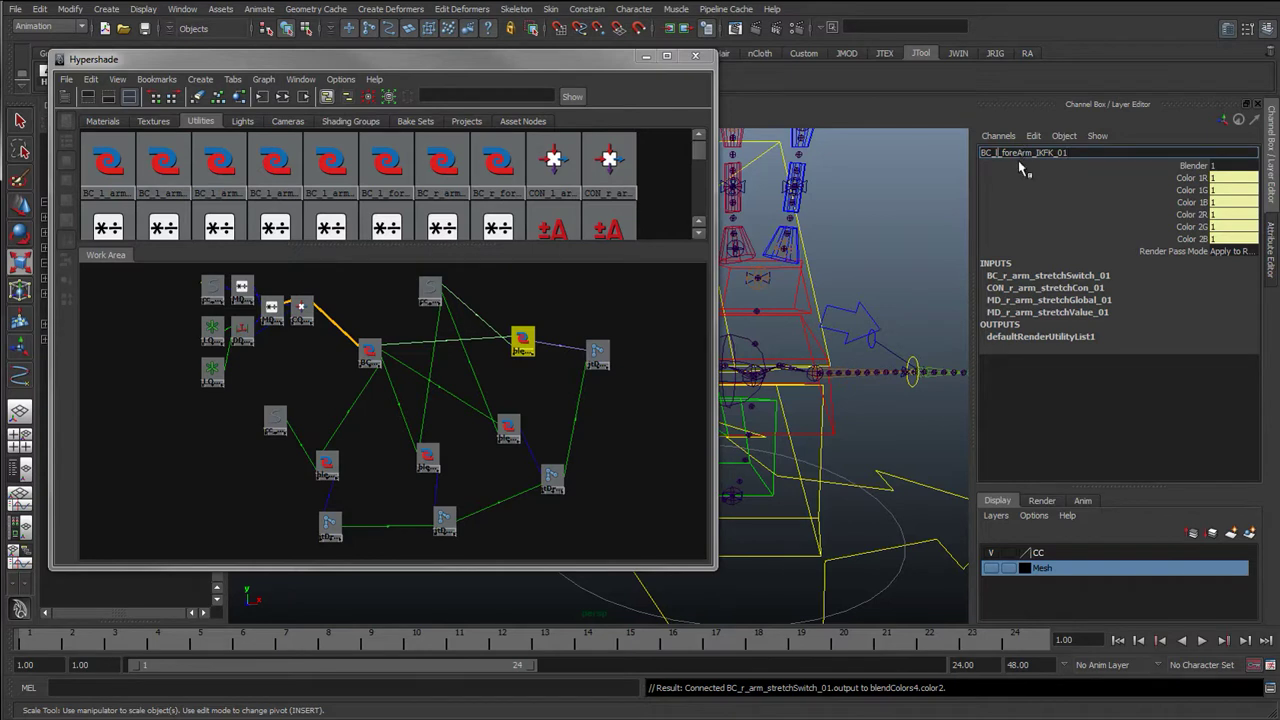
key("BackSpace")
type("2")
key("Return")
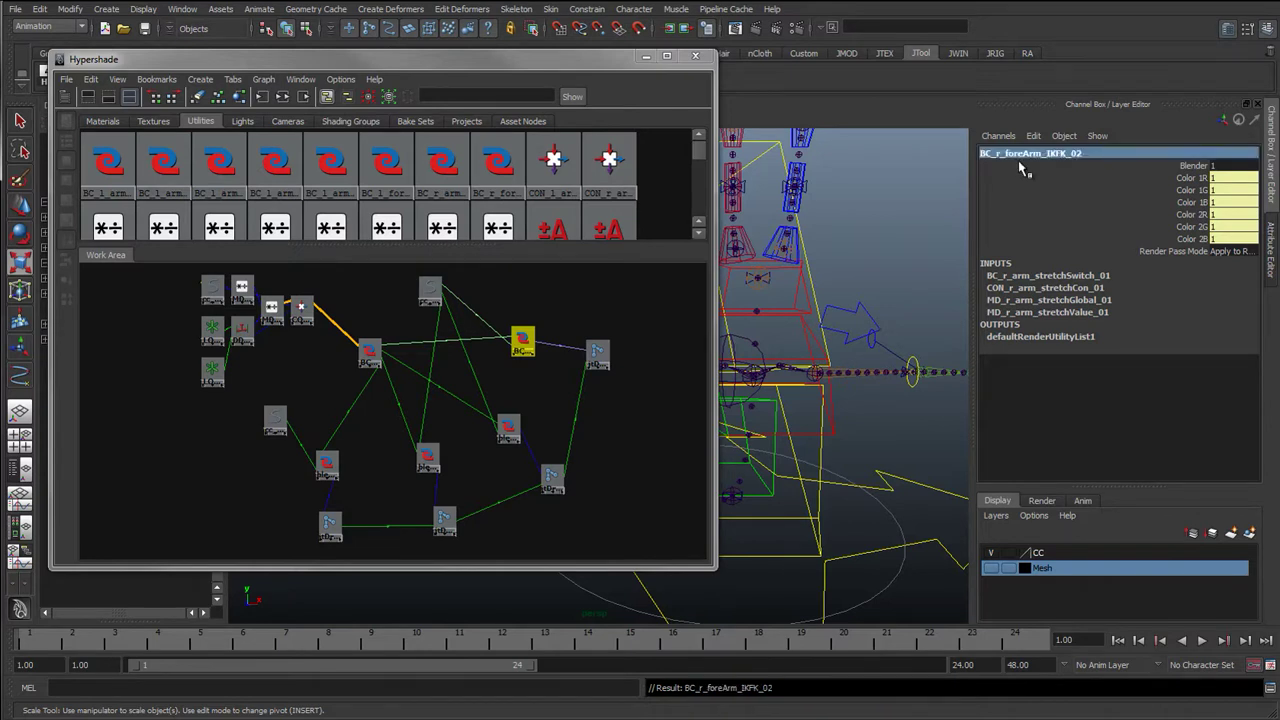
left_click(1094, 153)
double_click(1091, 156)
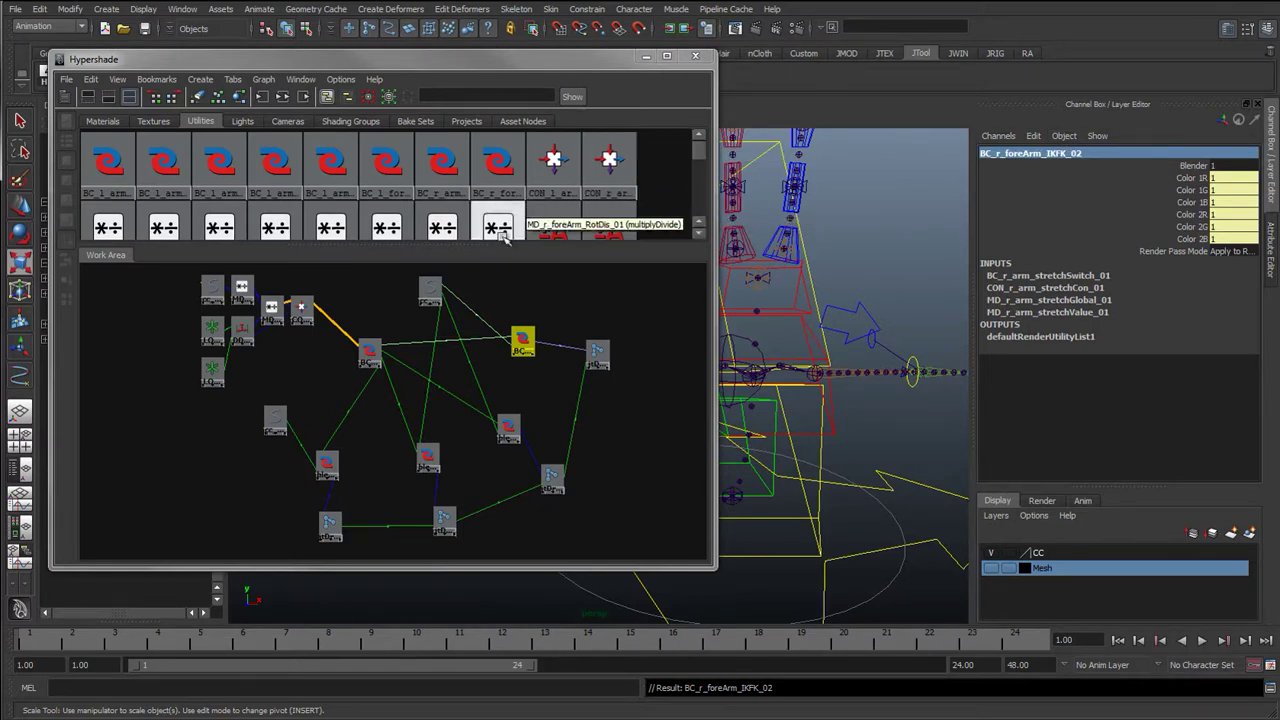
Step: Rename the Blend Colors node formerly called blendColors4 to BC_r_arm_FKstretchSwitch_foreArmTwist_01, reusing the name of its left-arm counterpart
left_click(484, 172)
left_click(443, 170)
left_click(333, 169)
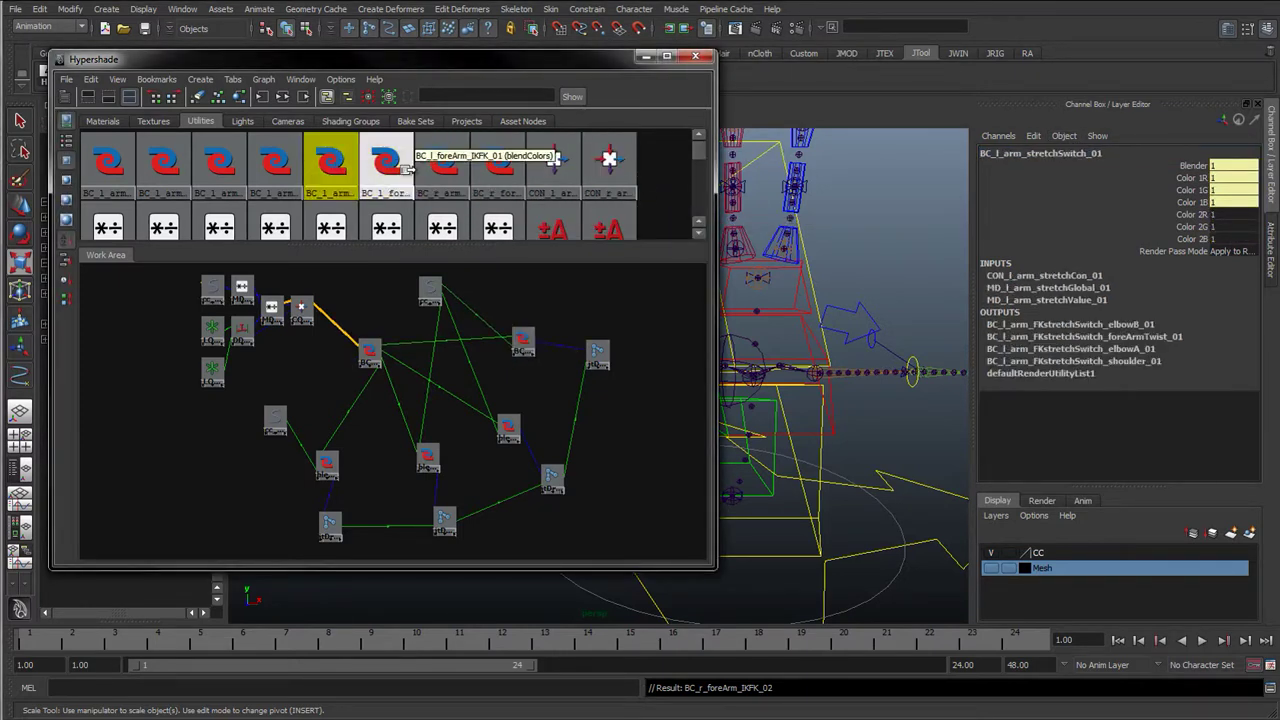
left_click(383, 165)
left_click(265, 168)
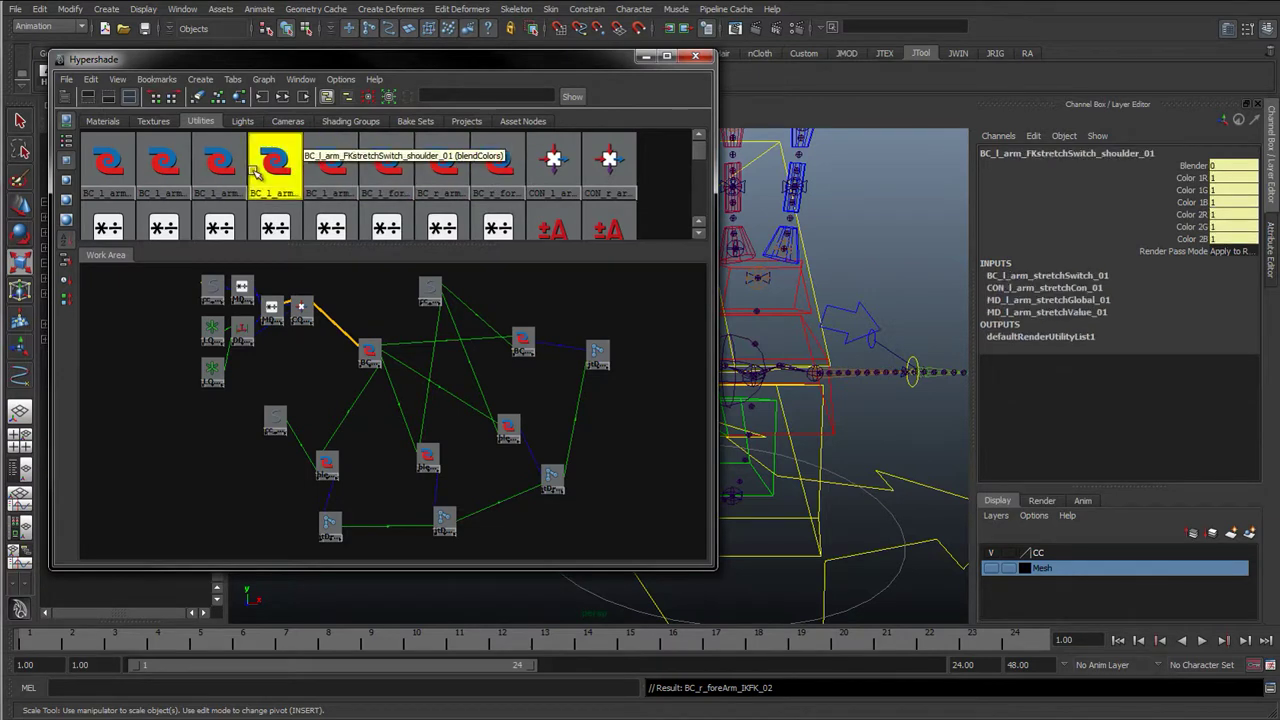
left_click(219, 163)
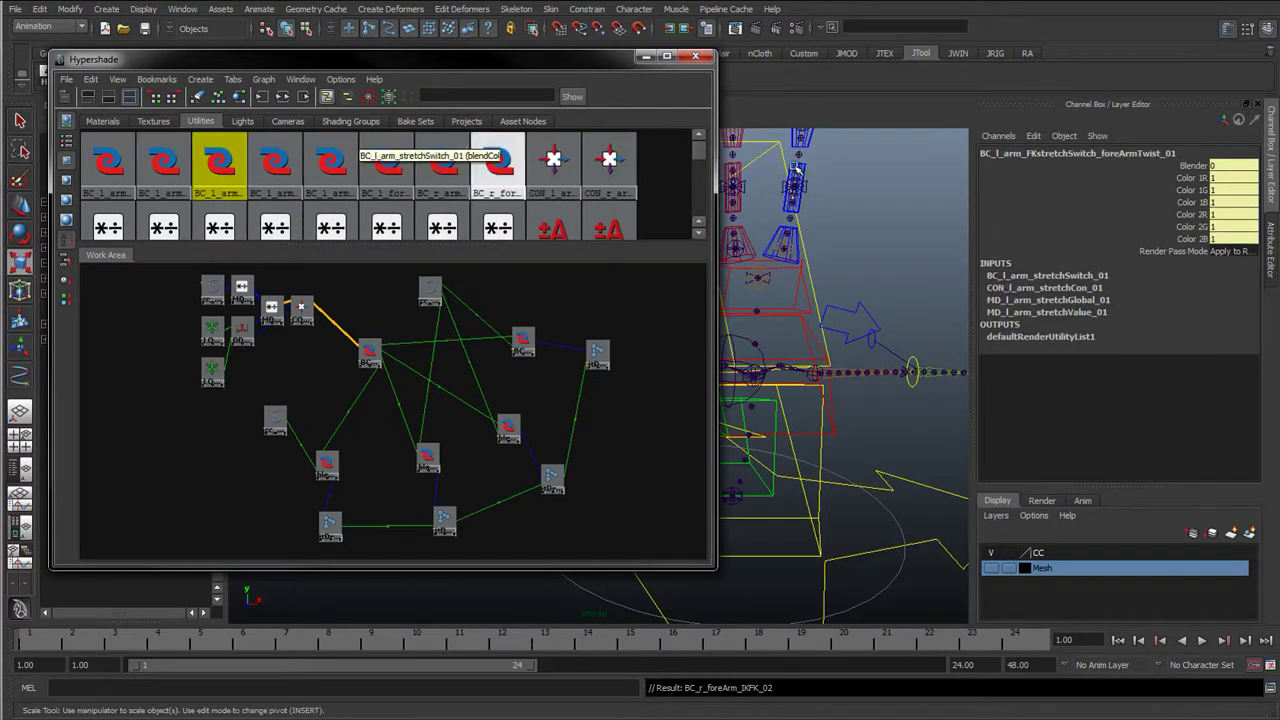
double_click(1130, 154)
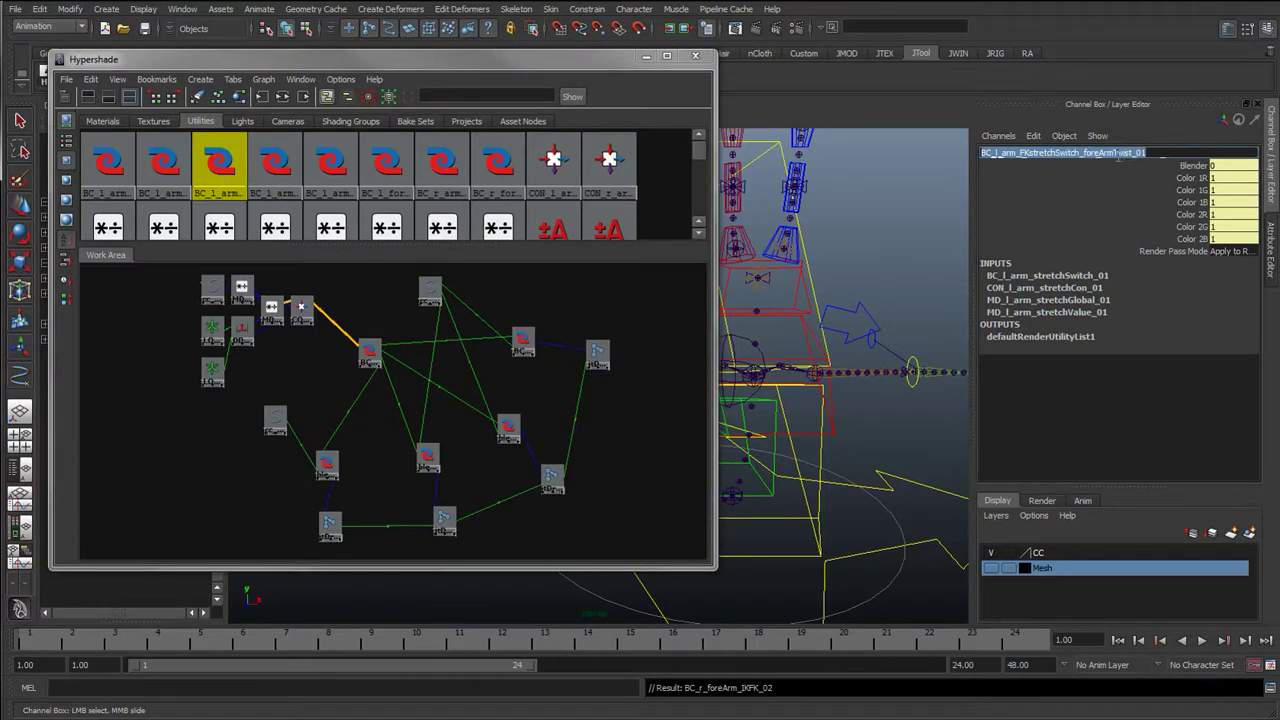
left_click(522, 341)
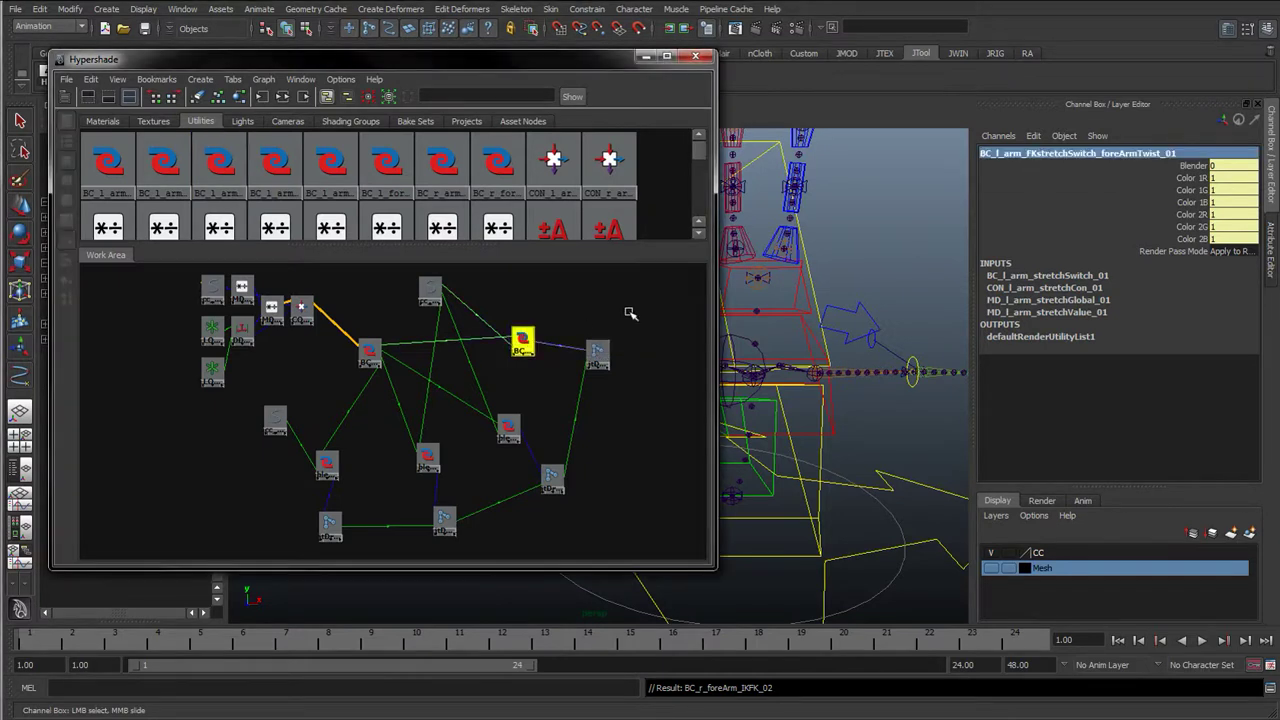
double_click(1025, 155)
key("BackSpace")
type("r")
key("Return")
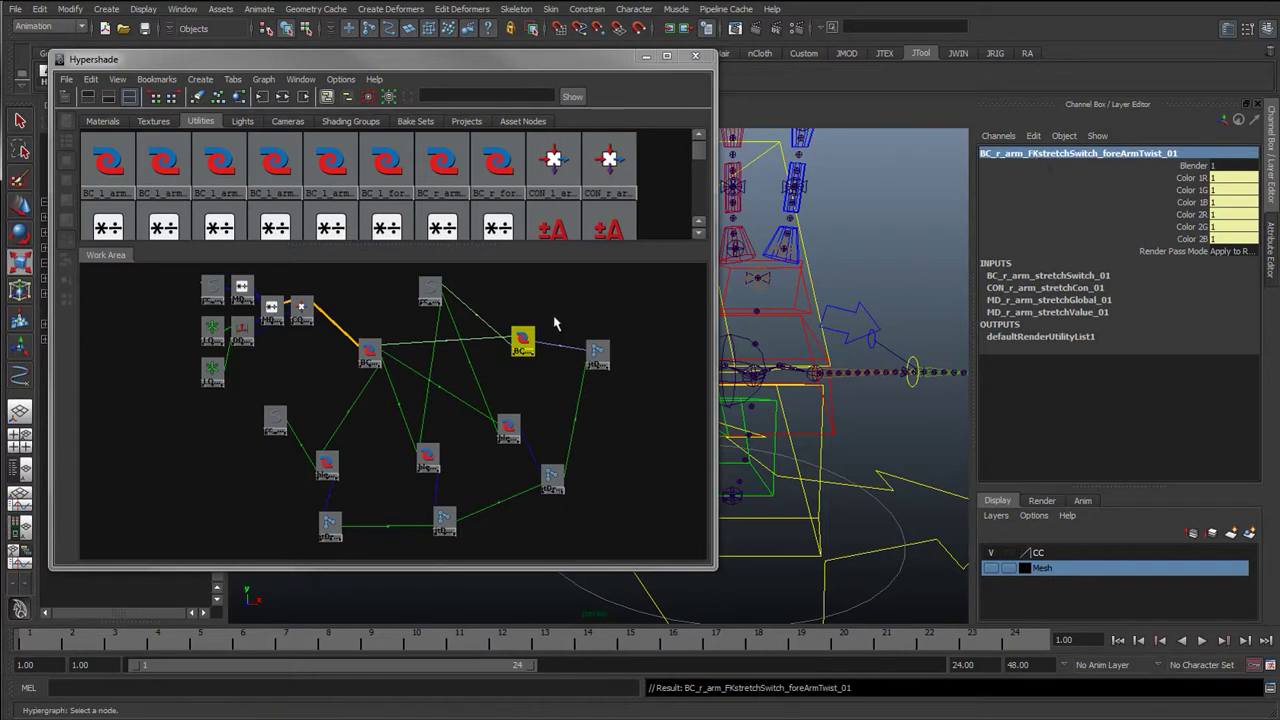
Step: Rename the Blend Colors node blendColors3 to BC_r_arm_FKstretchSwitch_elbowB_01, reusing the name of its left-arm counterpart
left_click(222, 170)
left_click(186, 172)
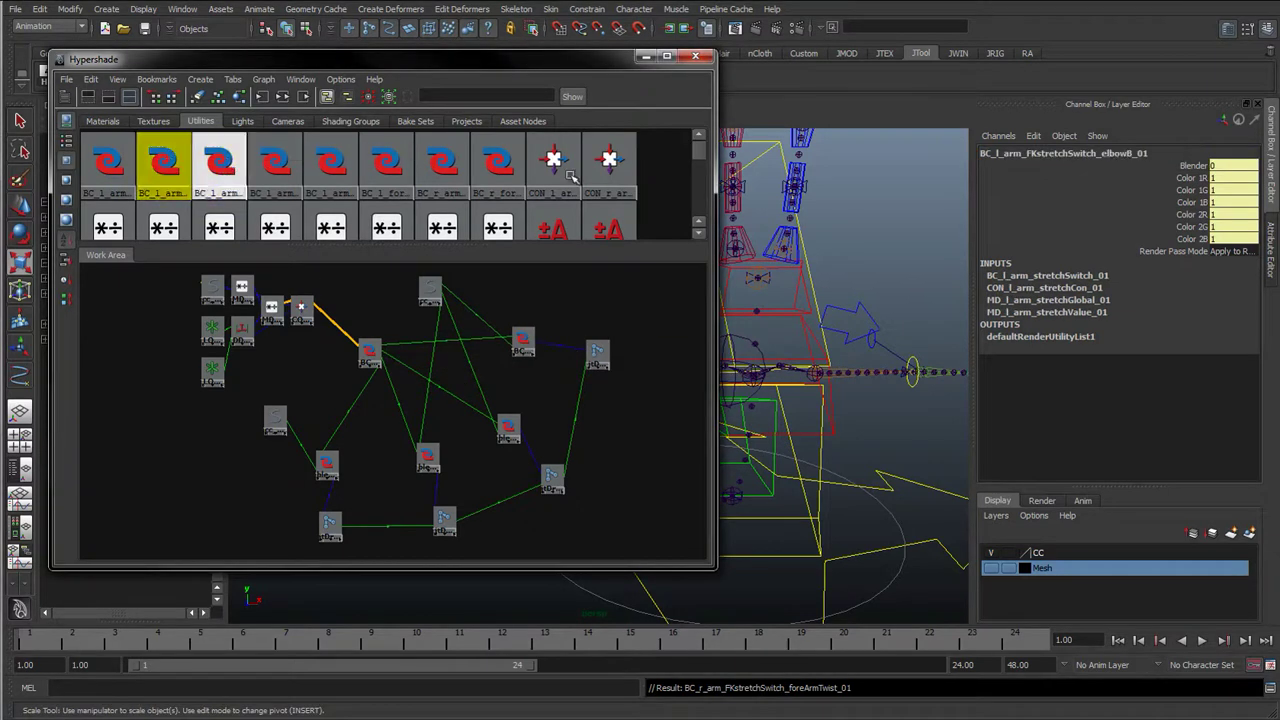
double_click(1113, 150)
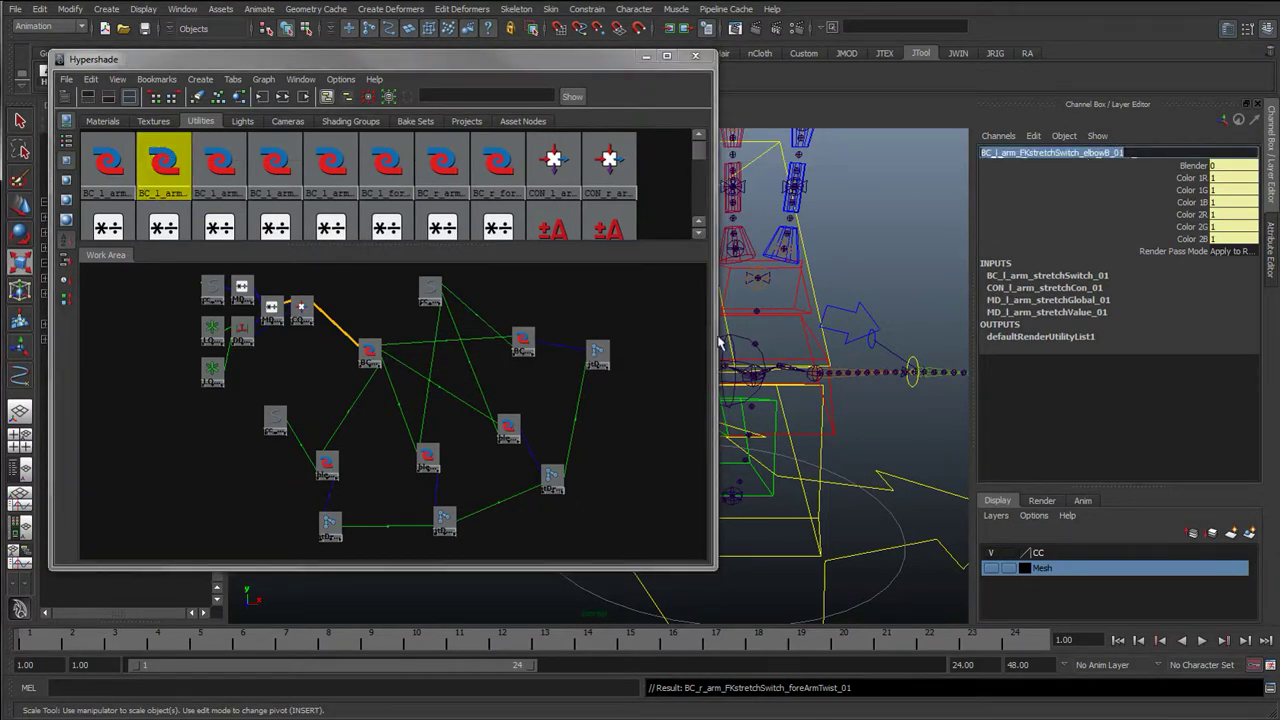
left_click(508, 428)
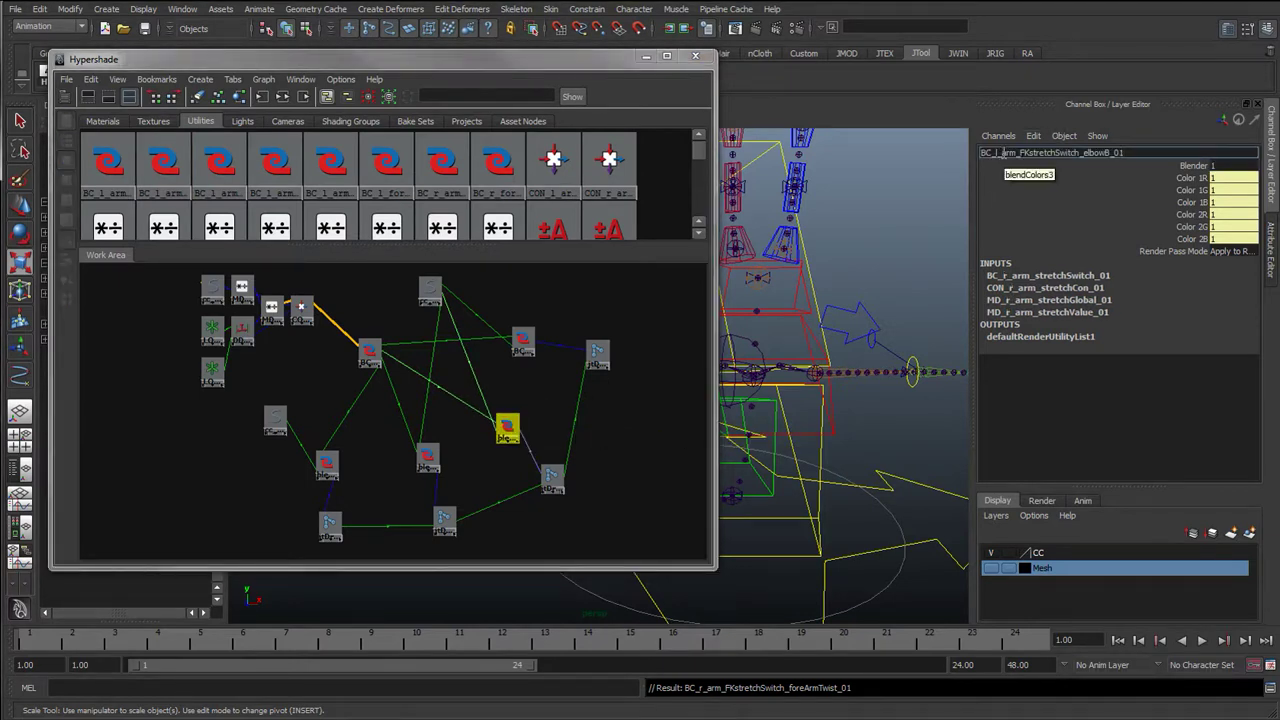
type("r")
key("Return")
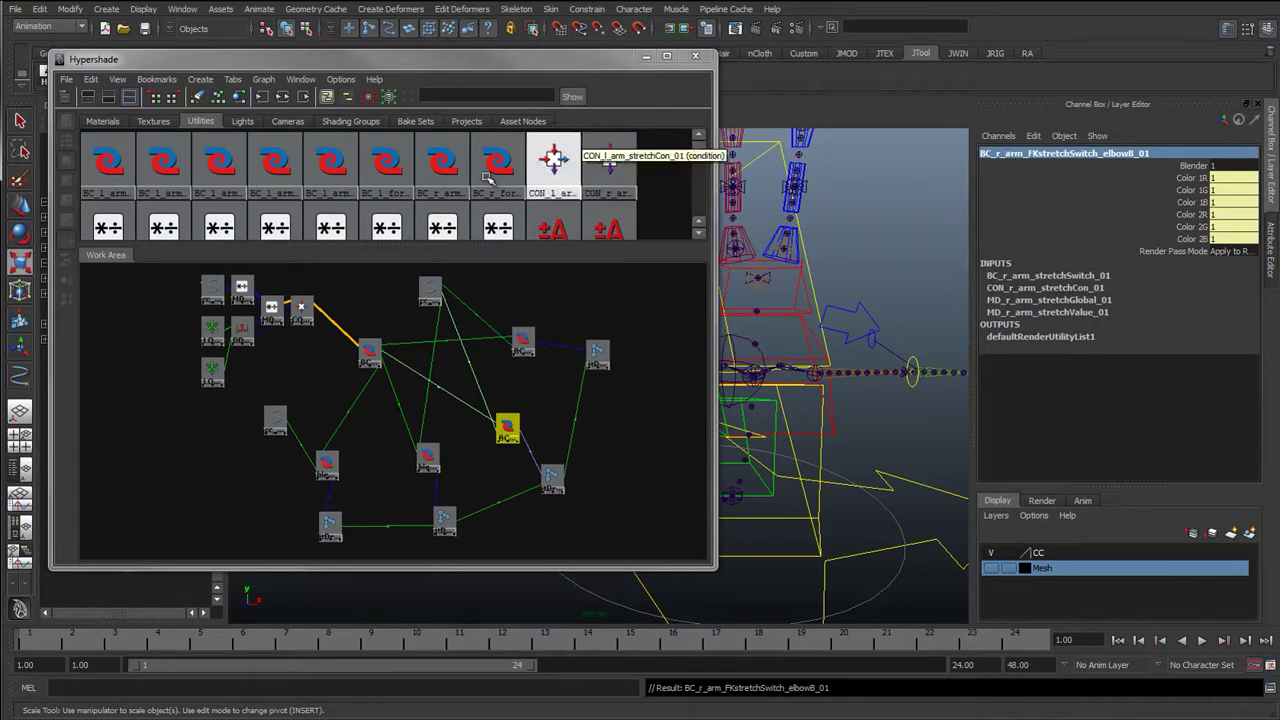
Step: Rename blendColors2 to BC_r_arm_FKstretchSwitch_elbowA_01, based on the copied name of BC_l_arm_FKstretchSwitch_elbowA_01
left_click(118, 170)
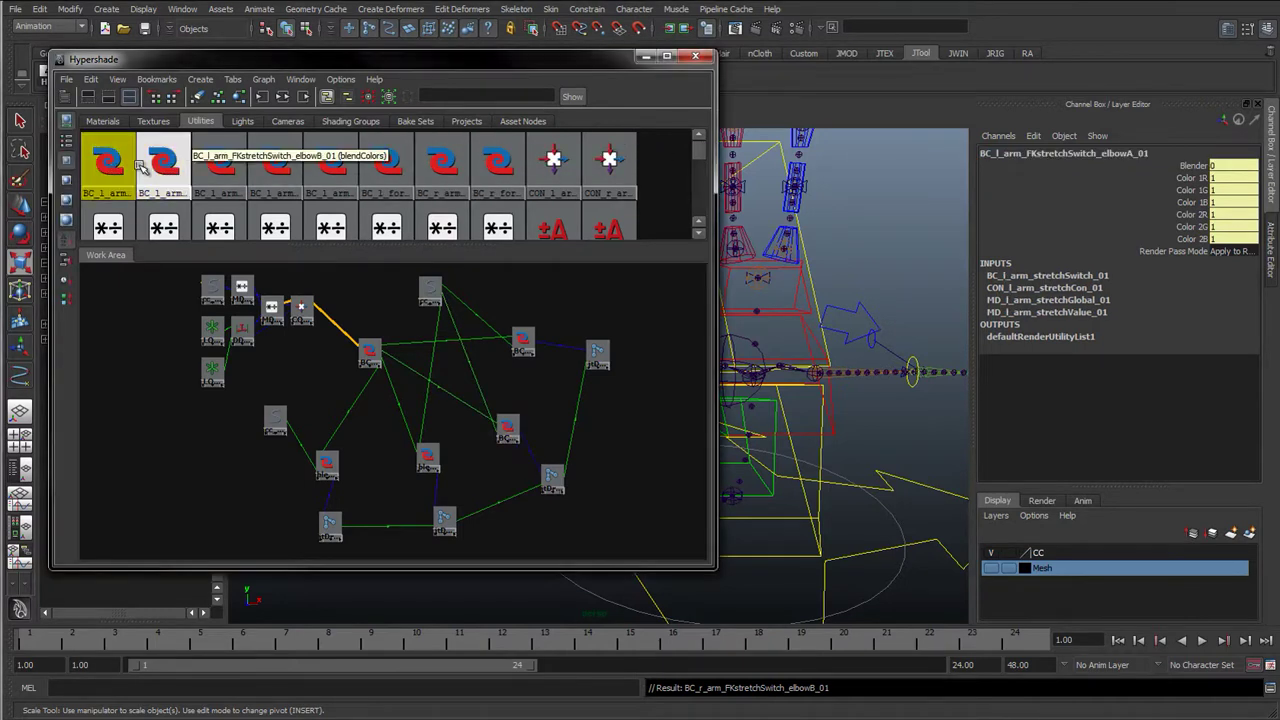
left_click(1133, 152)
key("ctrl+c")
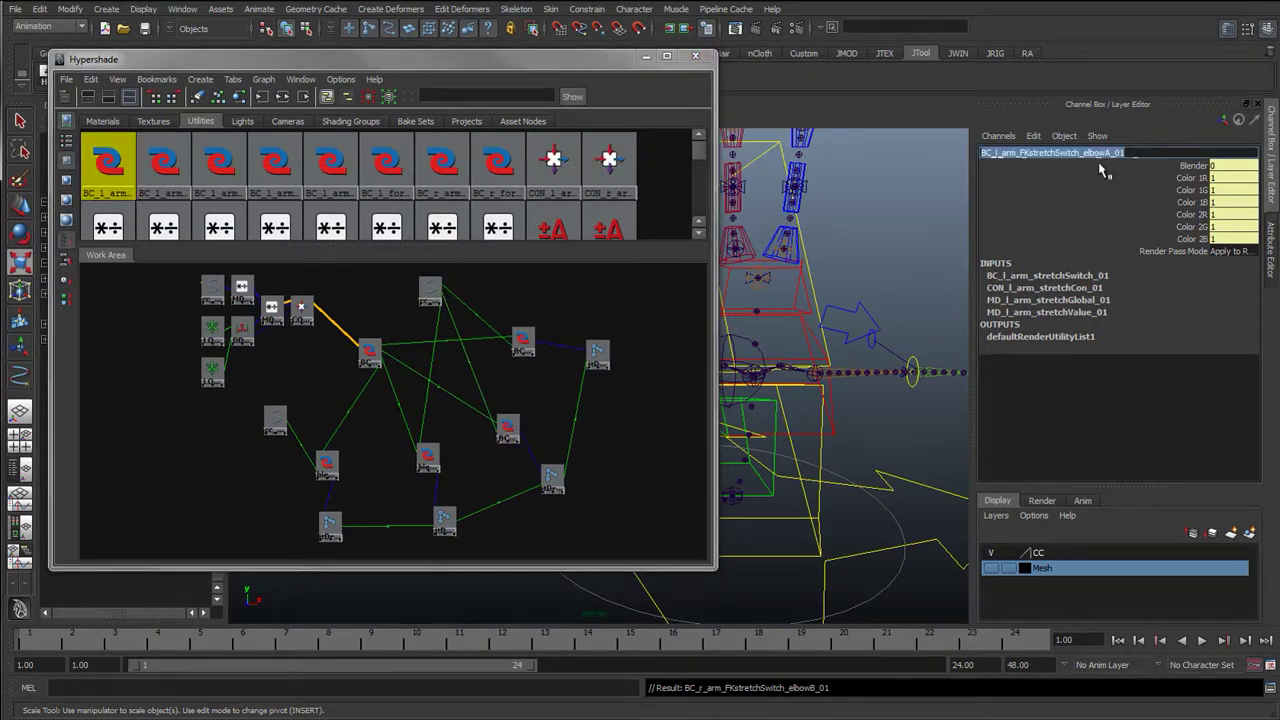
left_click(428, 458)
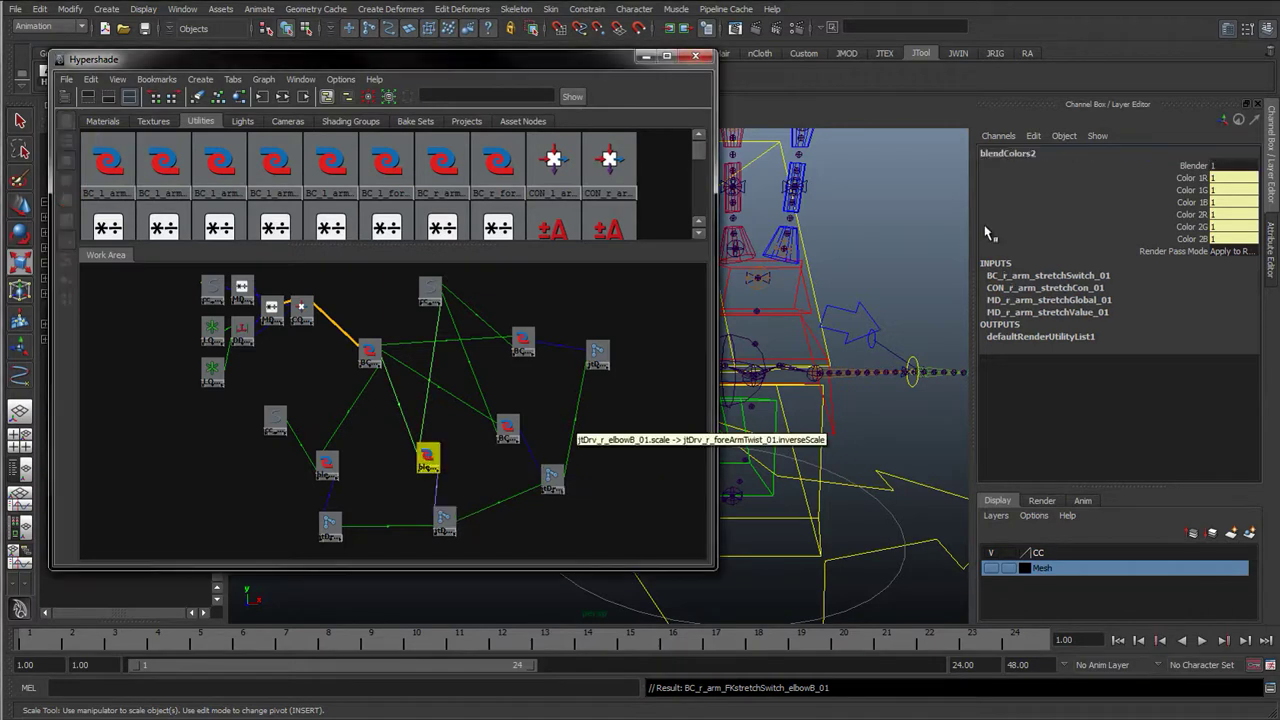
left_click(1011, 154)
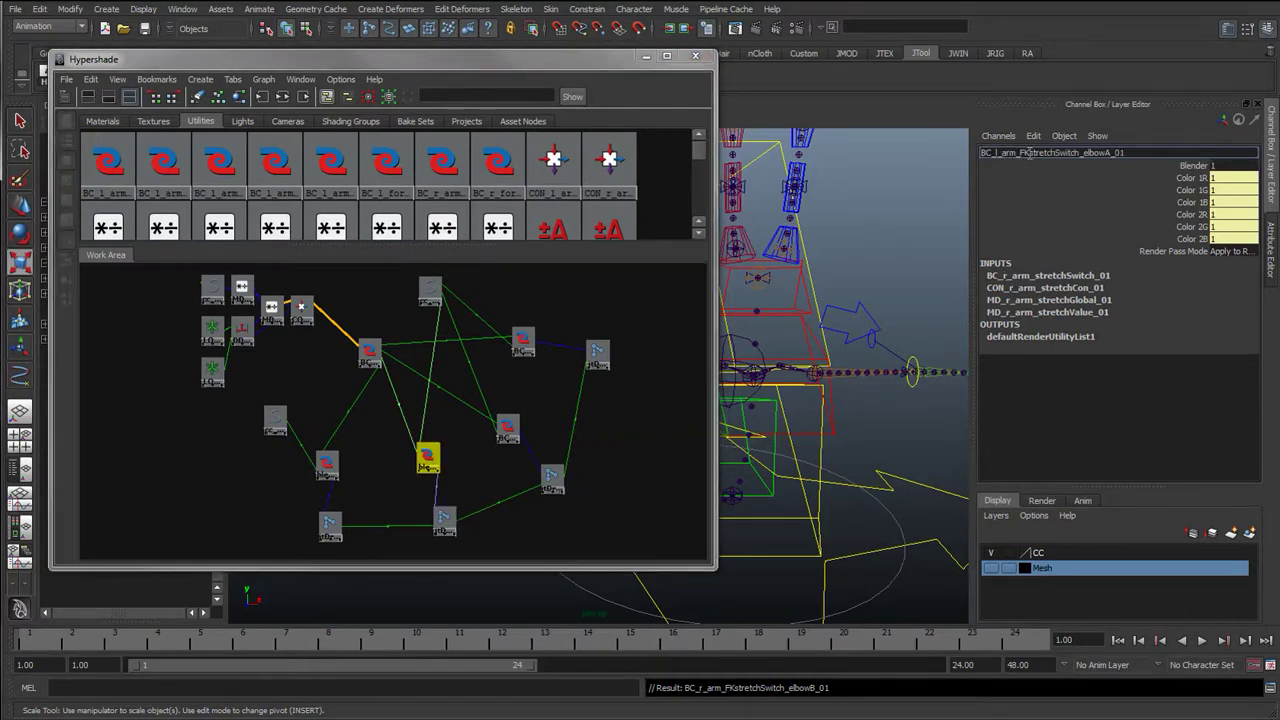
key("Return")
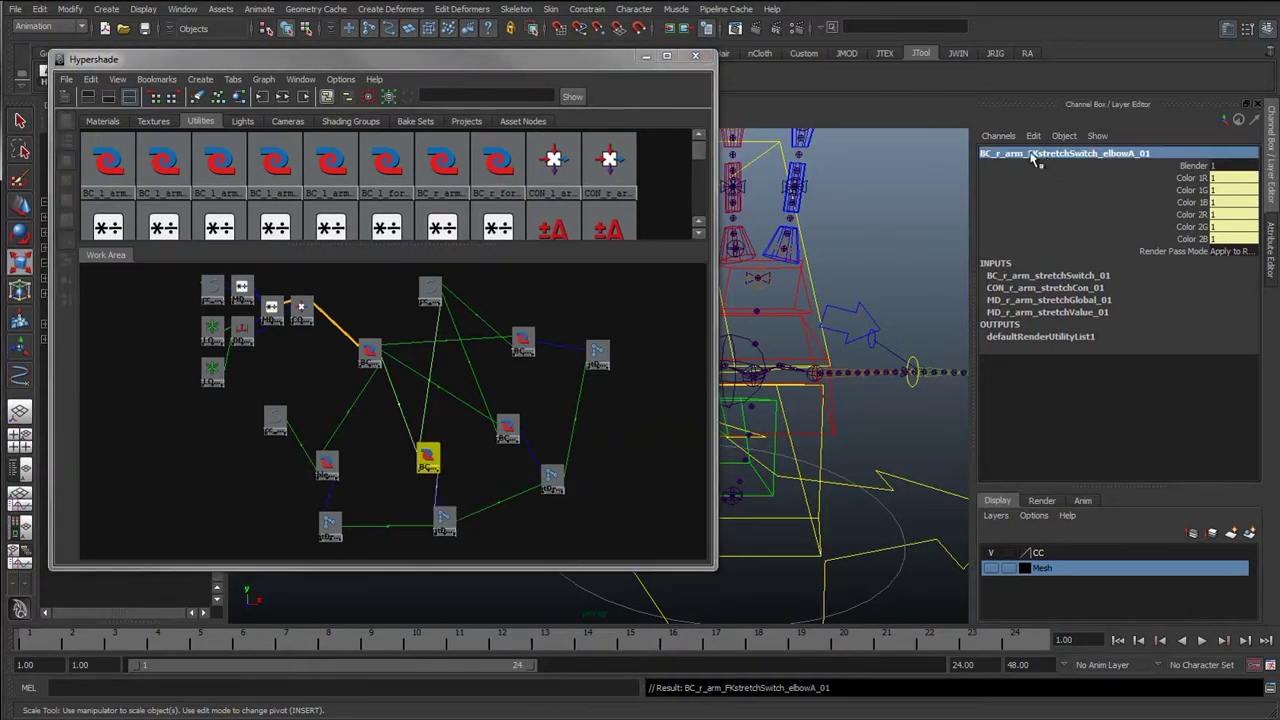
Step: Rename the blendColors1 node to BC_r_arm_FKstretchSwitch_shoulder_01, adapting the copied left-arm name
left_click(327, 462)
left_click(1012, 153)
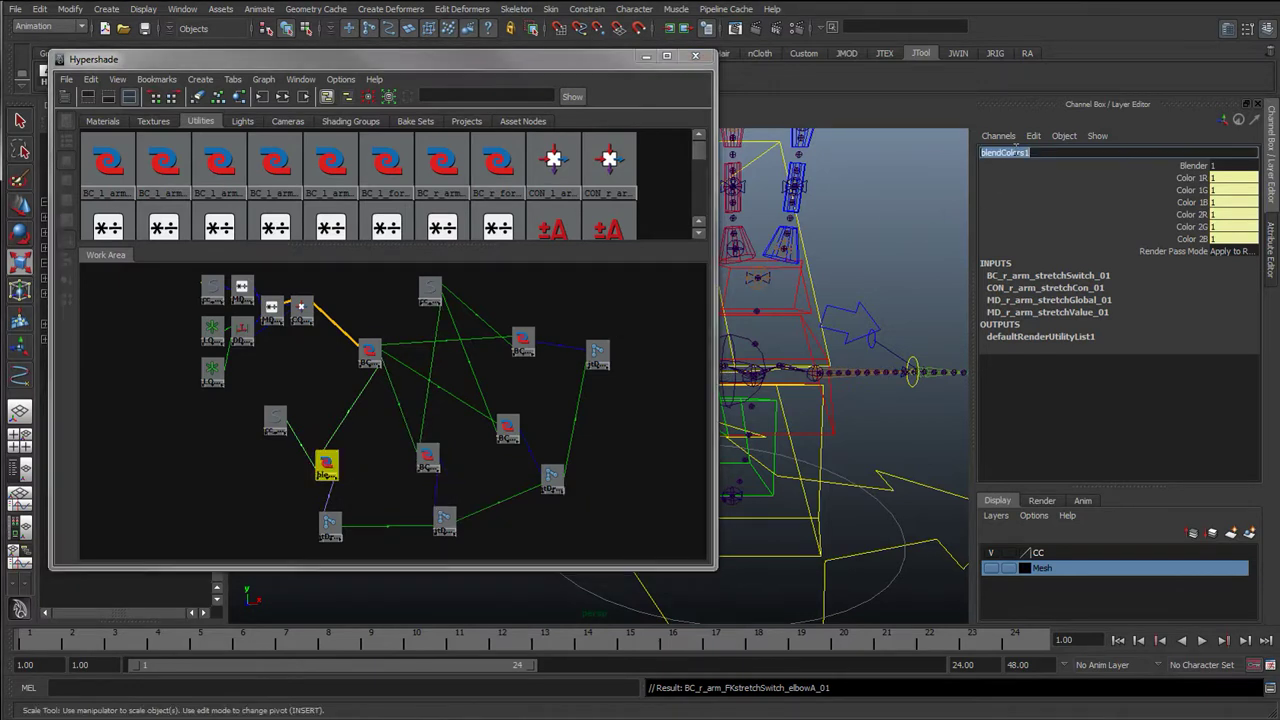
key("ctrl+v")
key("BackSpace")
type("r")
key("Return")
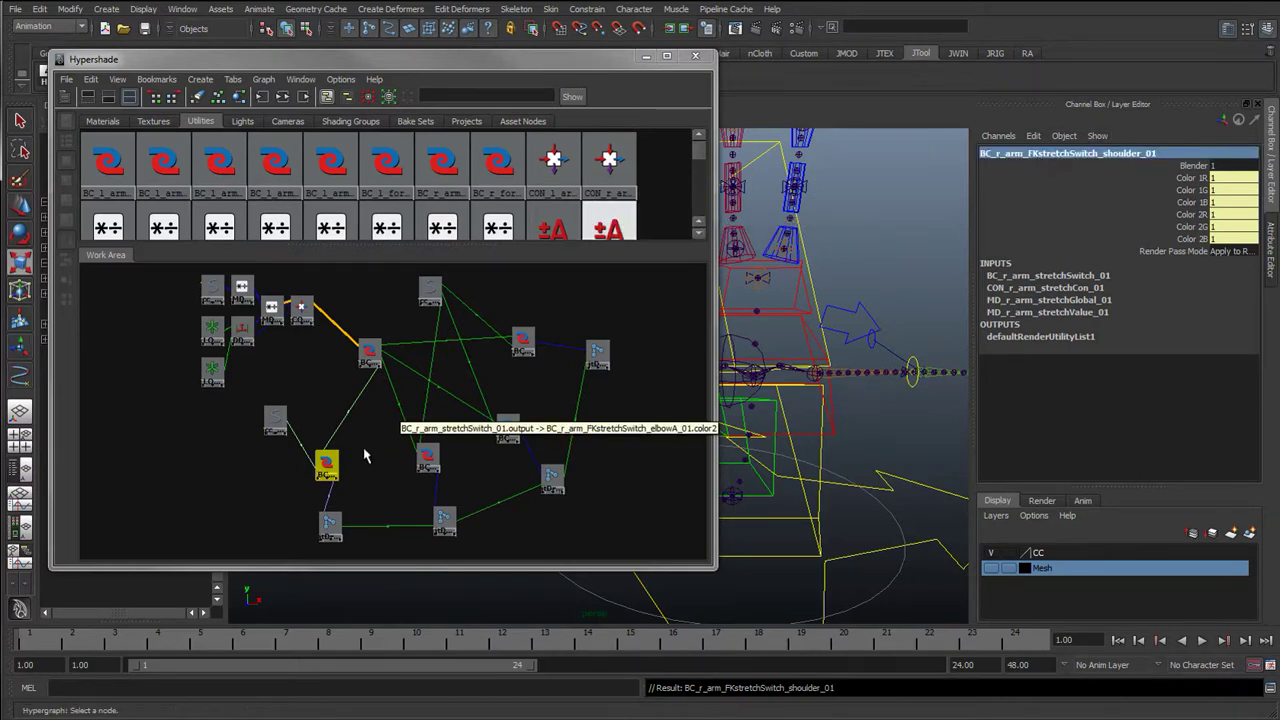
left_click(359, 449)
left_click(336, 469)
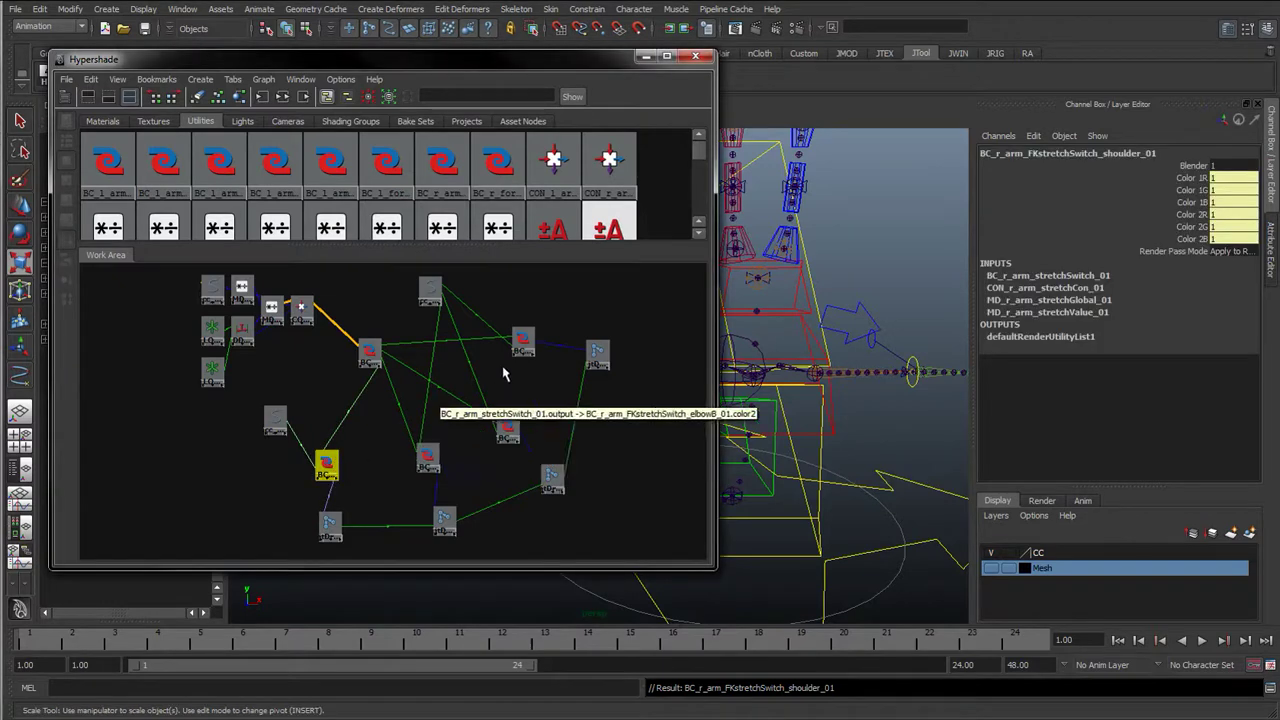
Step: Add the IK/FK control cc_global_IKFK_01 to the work area graph and place it beside the stretch network
left_click_drag(850, 445, 883, 452, "alt")
left_click(828, 605)
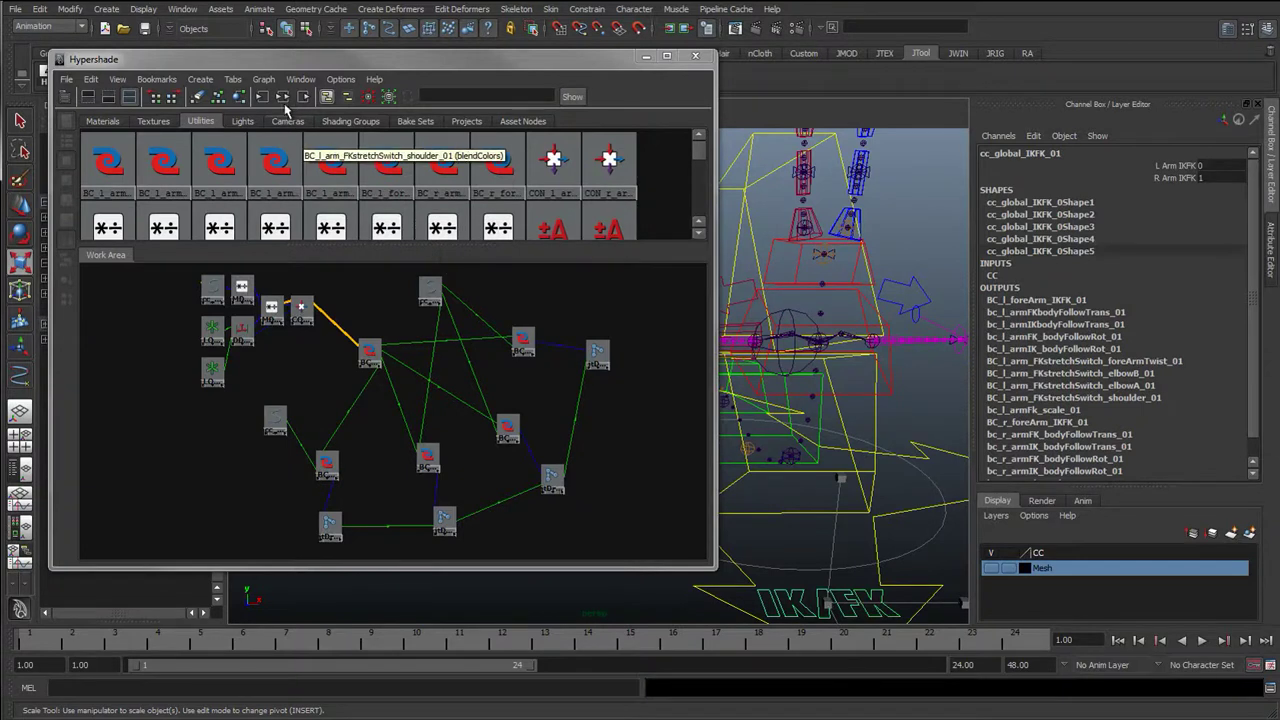
left_click(263, 79)
left_click(300, 208)
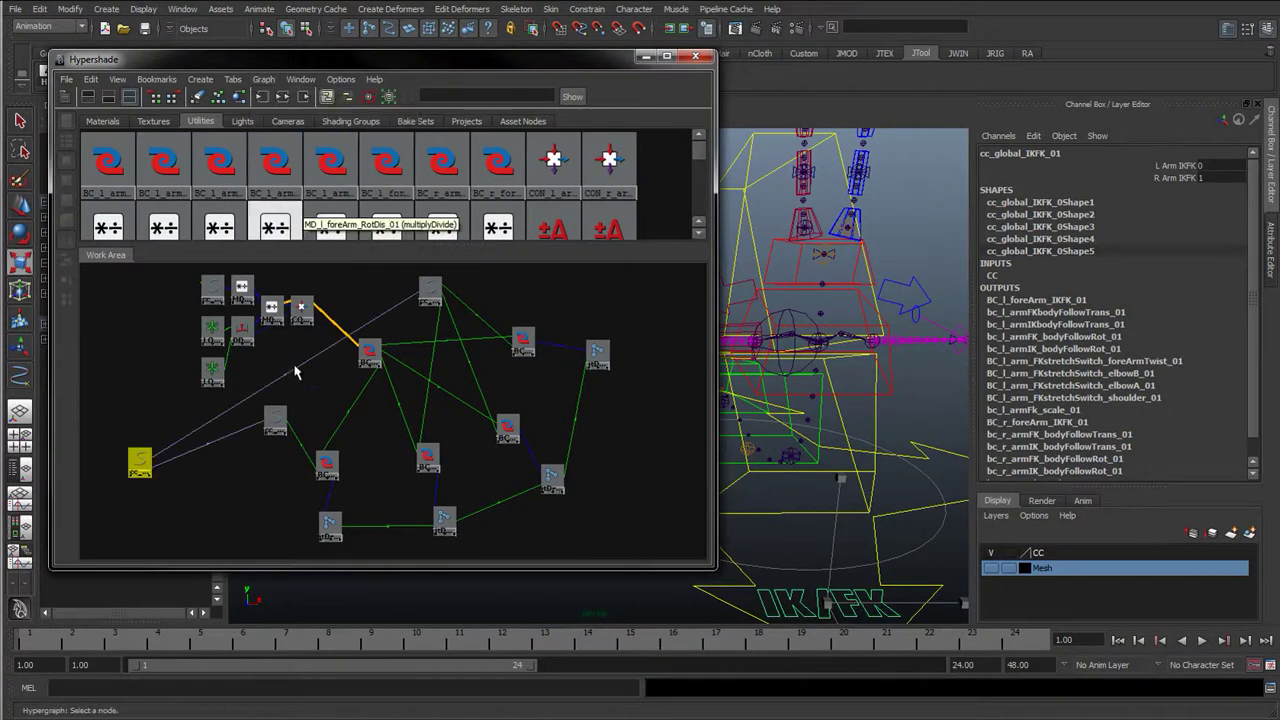
left_click_drag(146, 478, 160, 466)
Step: Connect r_arm_IKFK of cc_global_IKFK_01 to the blender input of BC_r_arm_FKstretchSwitch_shoulder_01
middle_click_drag(157, 455, 332, 462)
left_click(362, 520)
scroll(826, 452, "down", 10)
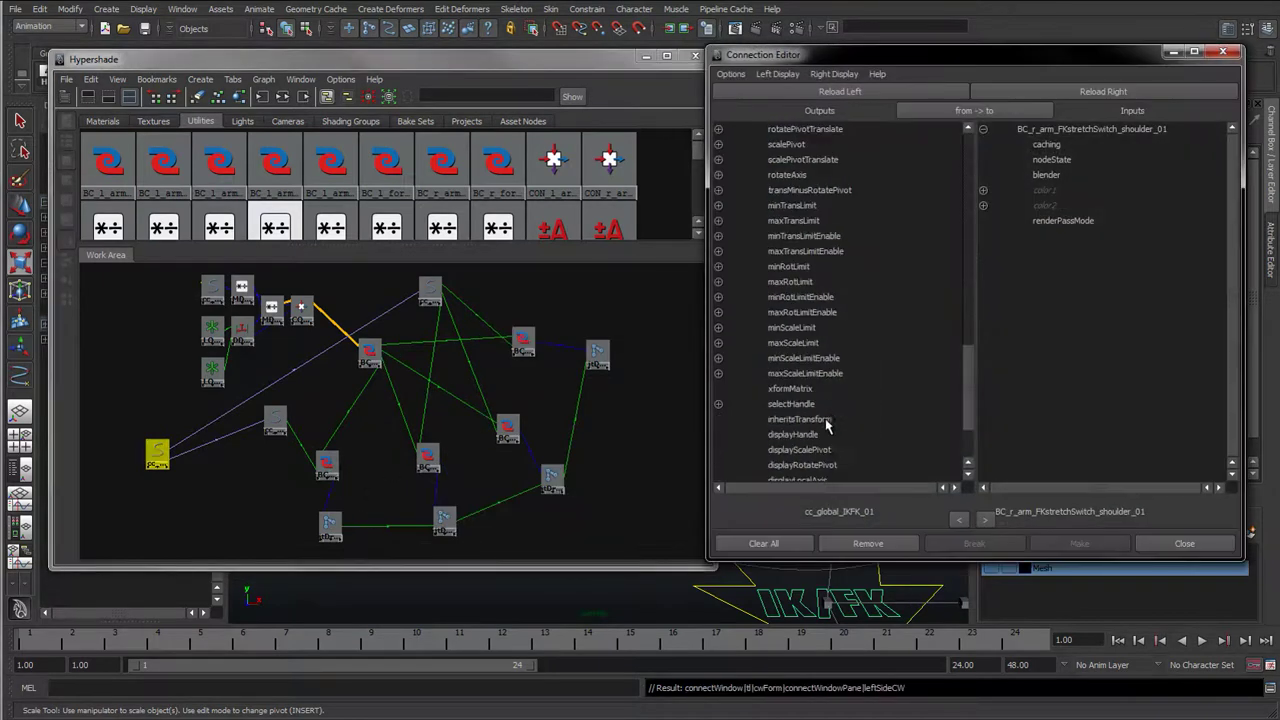
left_click(789, 466)
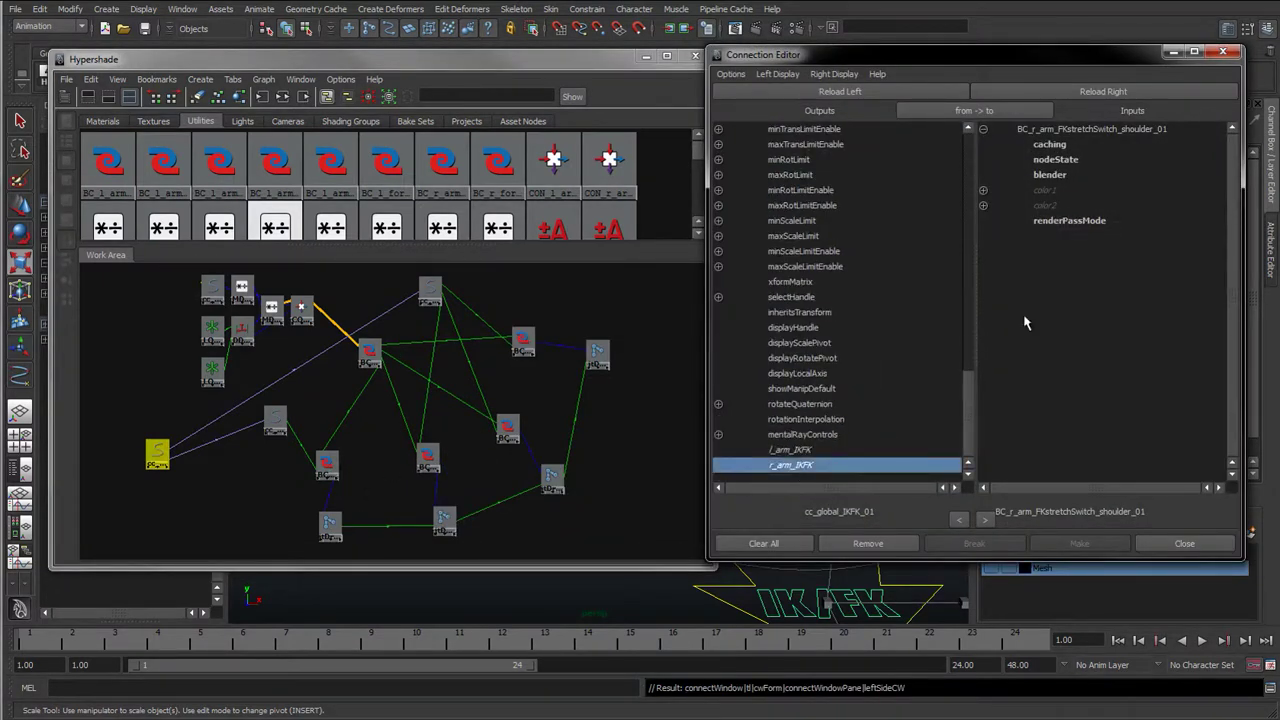
left_click(1046, 176)
Step: Connect r_arm_IKFK to the blender inputs of BC_r_arm_FKstretchSwitch_elbowA_01 and BC_r_arm_FKstretchSwitch_elbowB_01
left_click(428, 460)
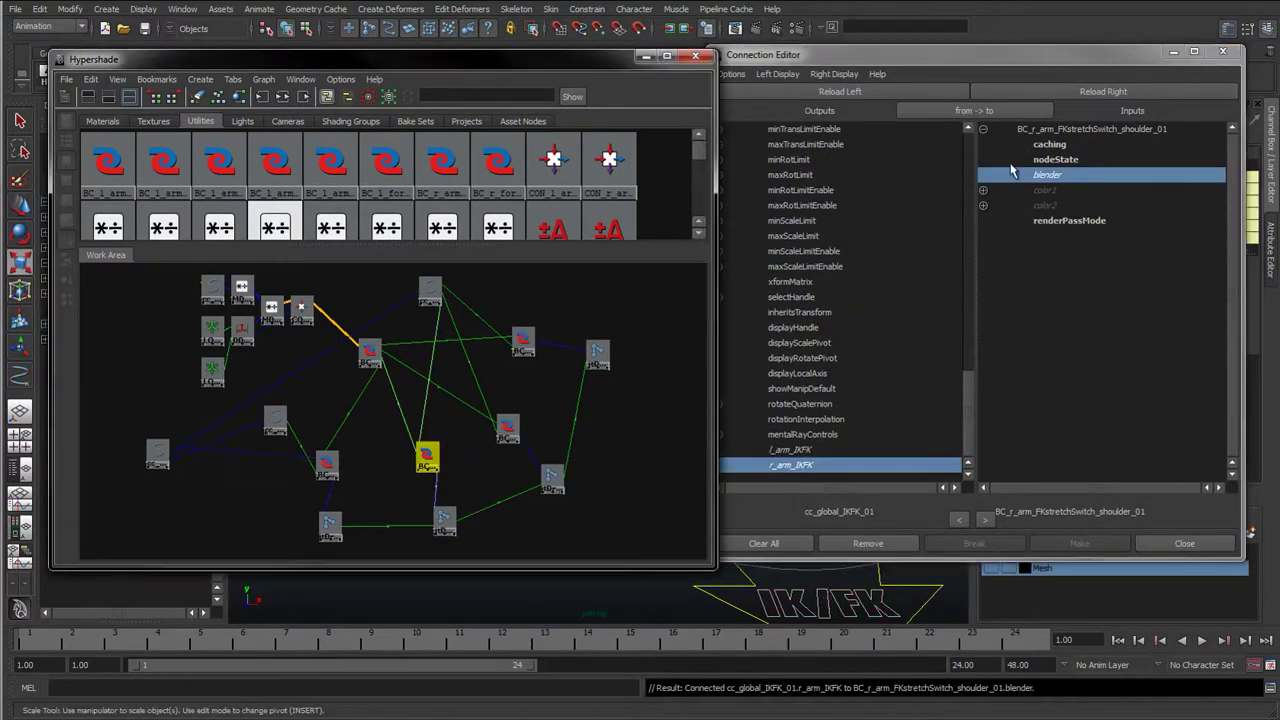
left_click(1118, 92)
left_click(1046, 175)
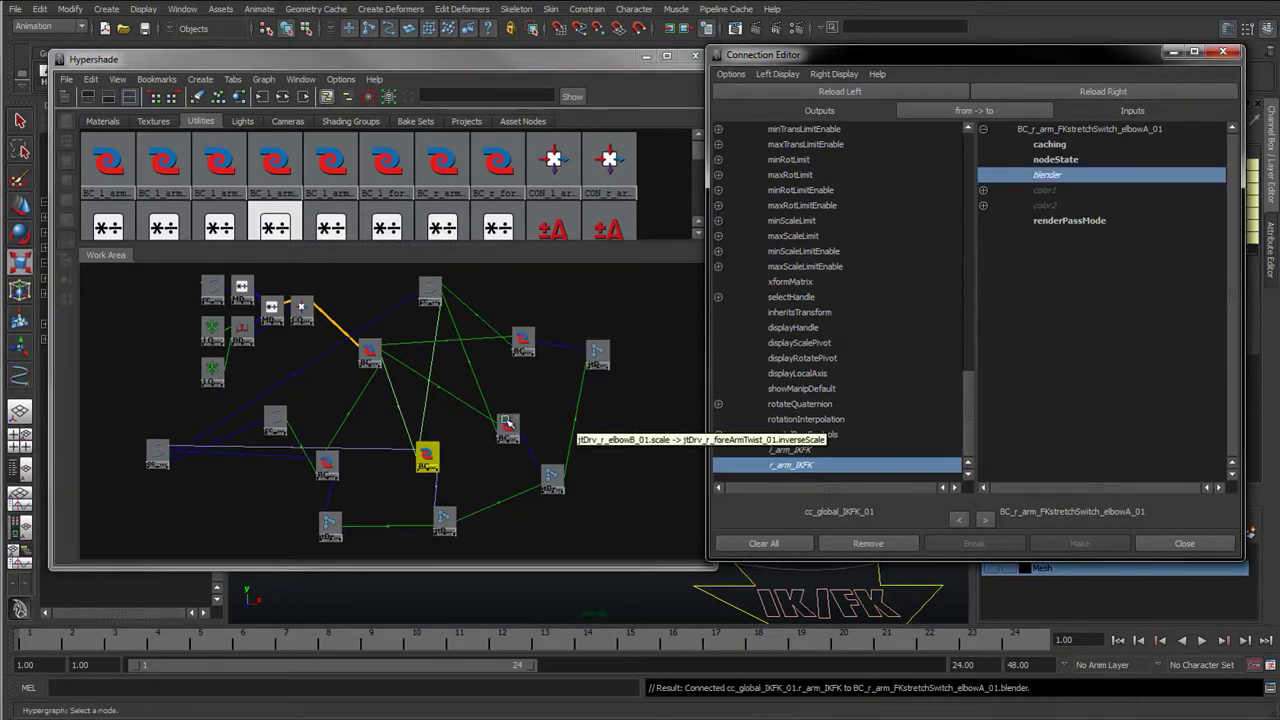
left_click(508, 428)
left_click(1103, 91)
left_click(1046, 175)
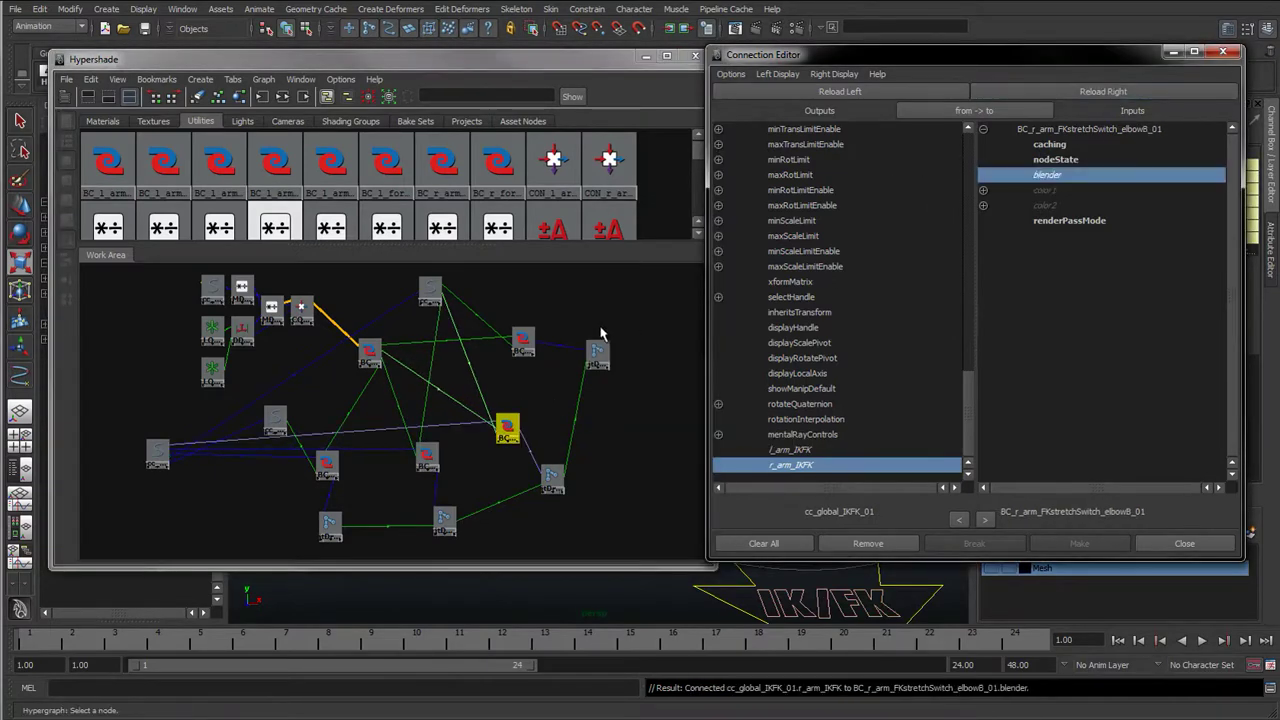
Step: Connect r_arm_IKFK to the blender input of BC_r_arm_FKstretchSwitch_foreArmTwist_01, and close the Connection Editor and Hypershade
left_click(522, 342)
left_click(1103, 91)
left_click(1046, 175)
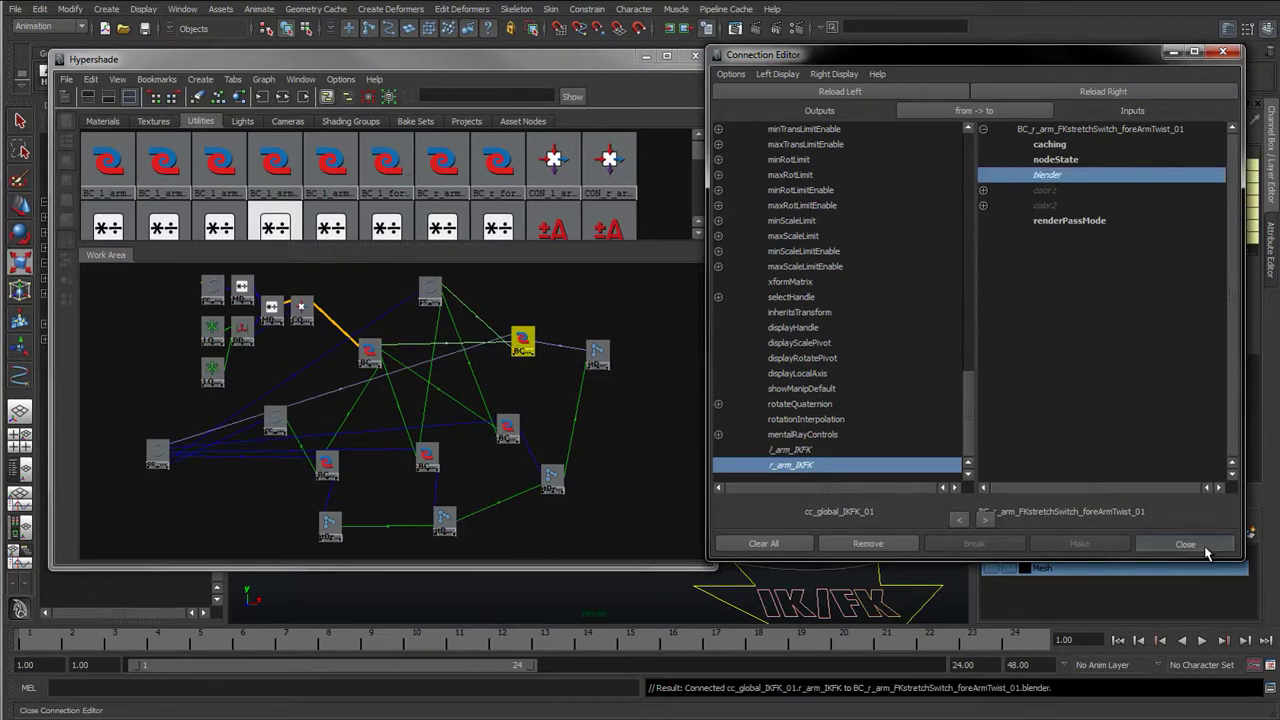
left_click(1184, 543)
scroll(490, 437, "down", 2)
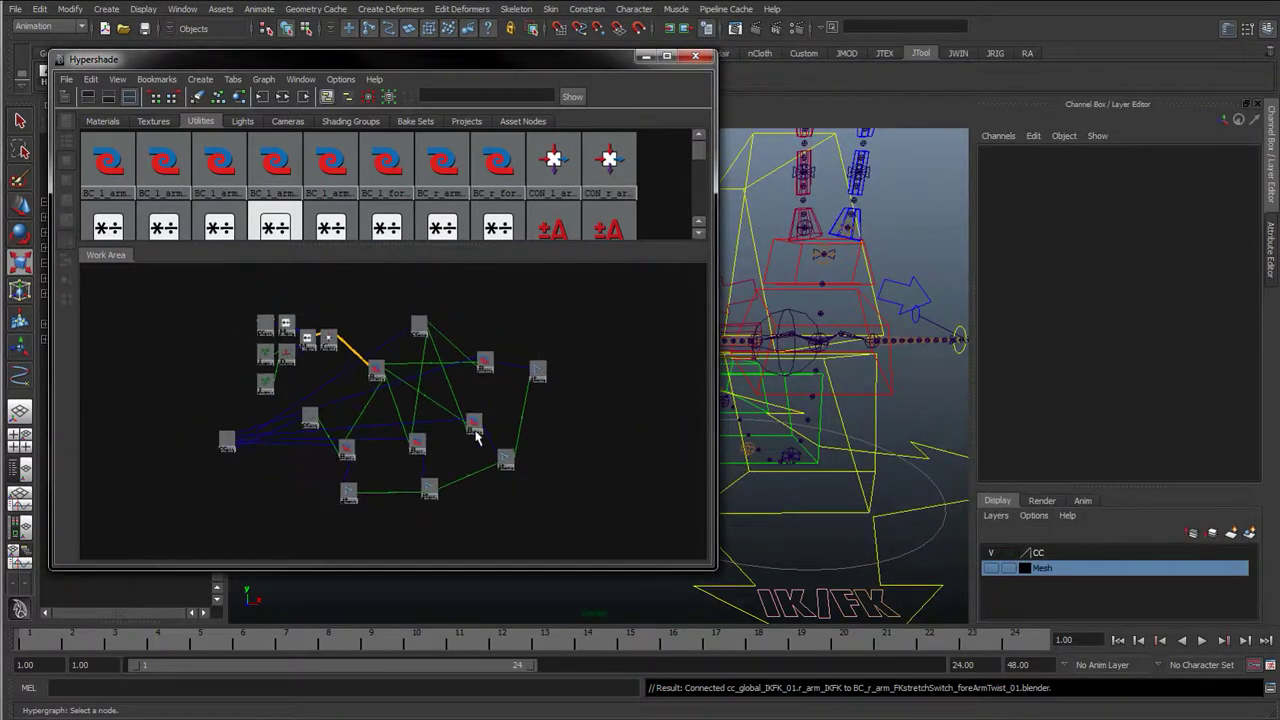
left_click(698, 58)
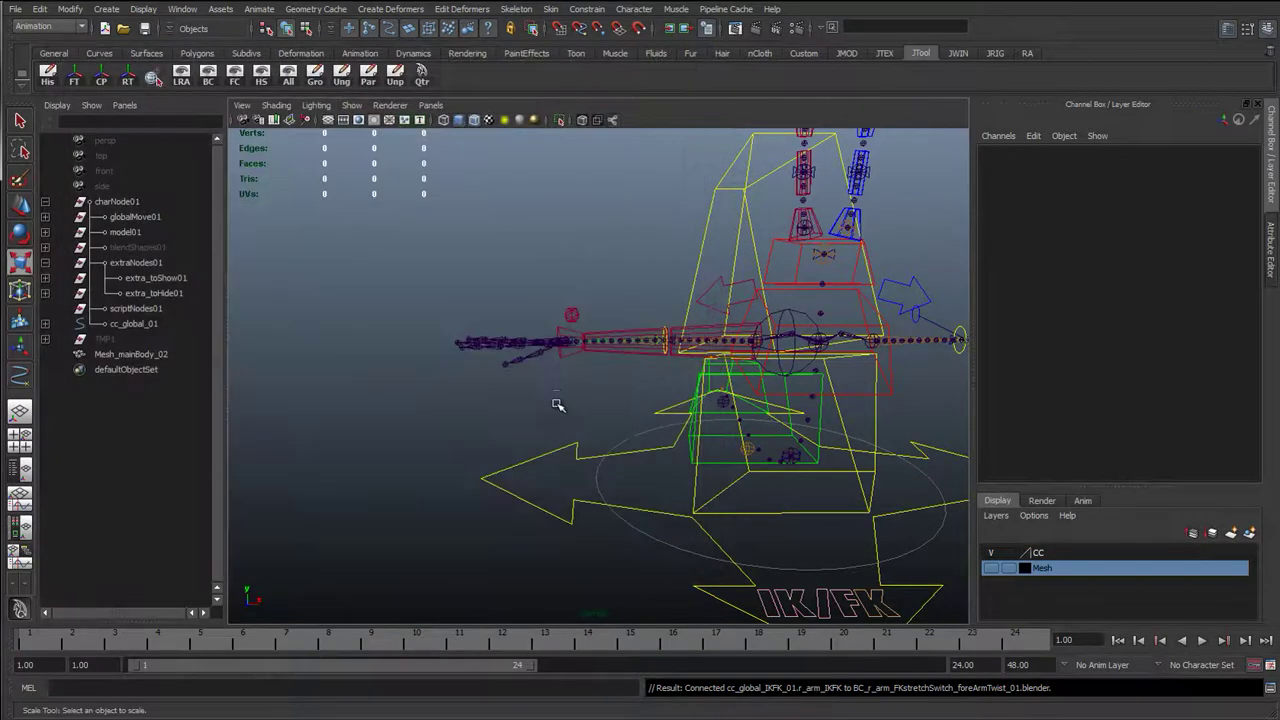
Step: Test the FK stretch: scale cc_r_armFK_01 to about 2.3 in X, rotate cc_r_foreArmFK_01 about -34 in Y and scale it to about 1.18 in X
left_click(672, 330)
left_click_drag(905, 347, 632, 333)
left_click(541, 332)
key("e")
left_click_drag(566, 374, 512, 381, "alt")
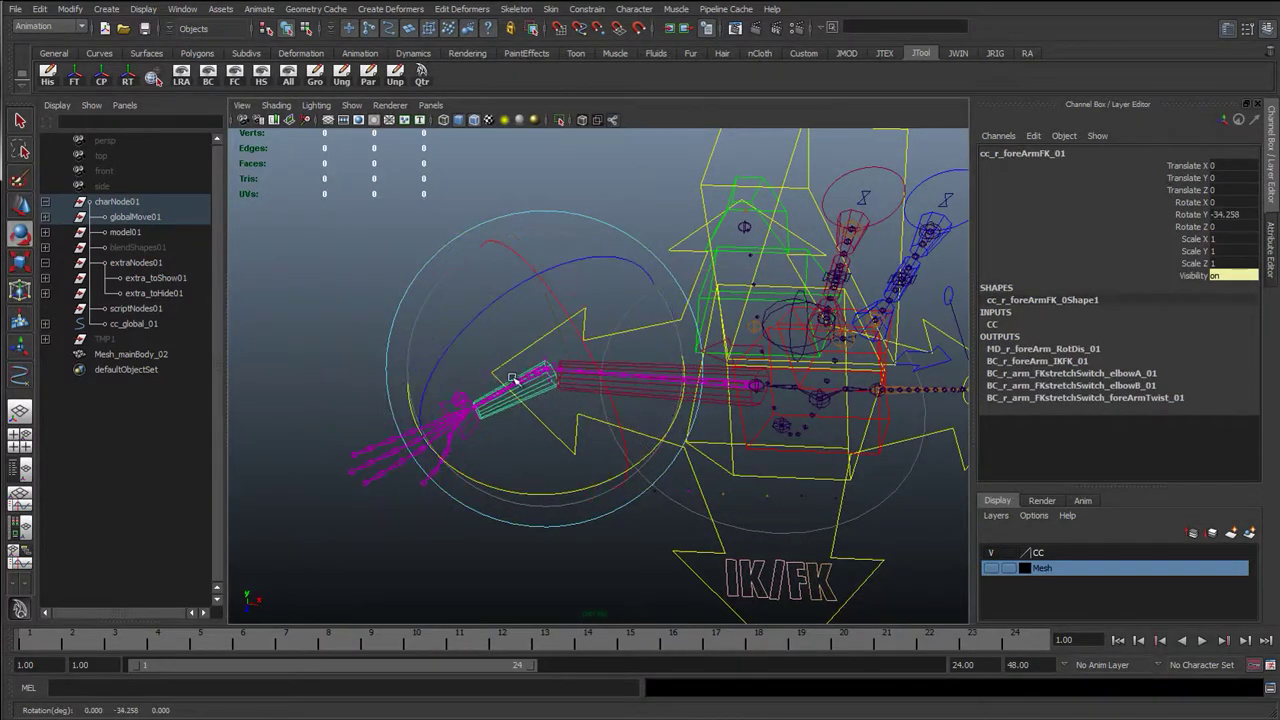
key("r")
left_click_drag(655, 310, 687, 322)
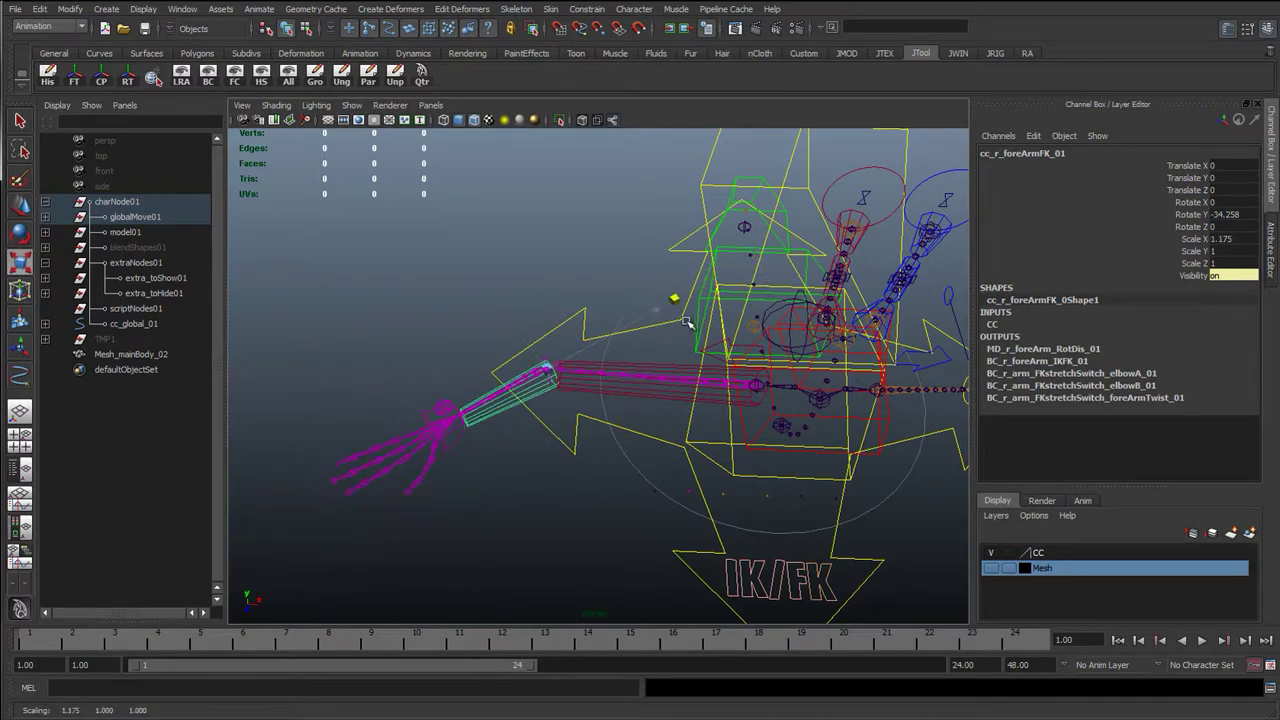
Step: Try scaling the wrist control cc_r_wrist_01 uniformly to about 1.73 and undo it
left_click(455, 437)
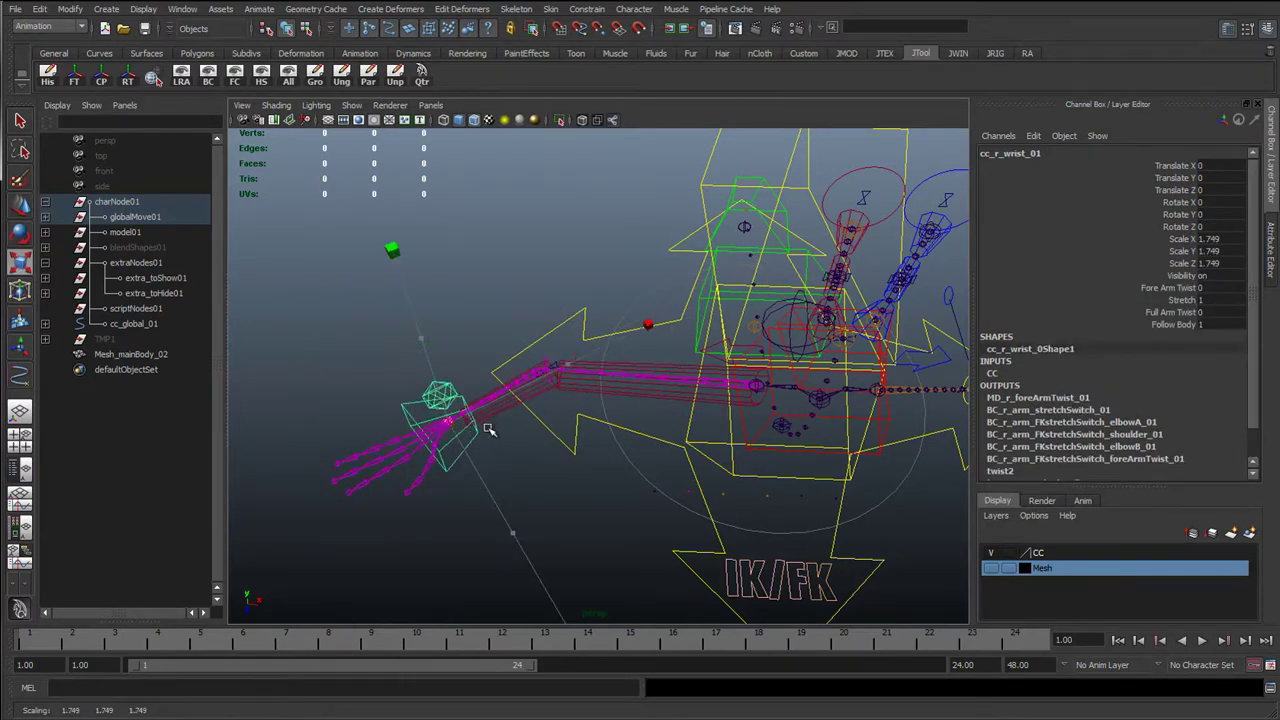
left_click_drag(452, 424, 480, 437)
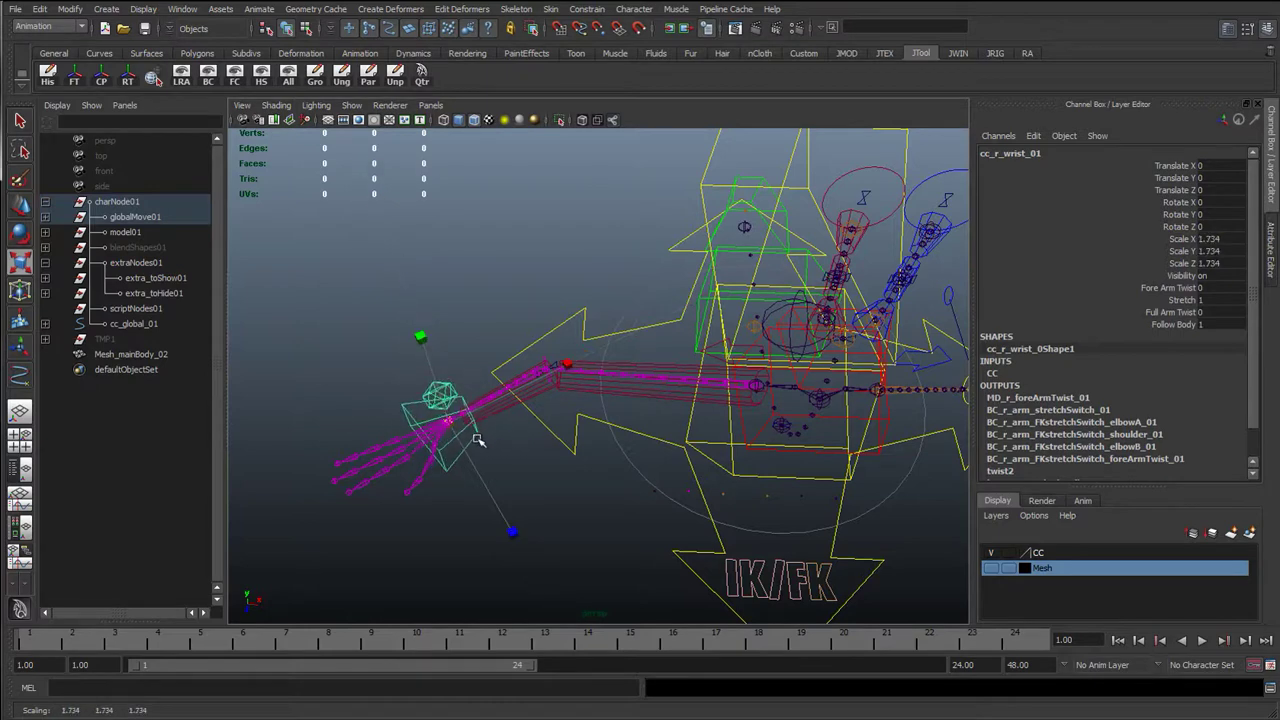
key("ctrl+z")
Step: Try scaling the wrist joint jtBn_r_wrist_01 uniformly by about 1.04, and undo the scale and the joint selection
key("q")
scroll(408, 471, "up", 5)
left_click_drag(385, 470, 510, 410, "alt")
left_click(490, 382)
key("r")
key("ctrl+z")
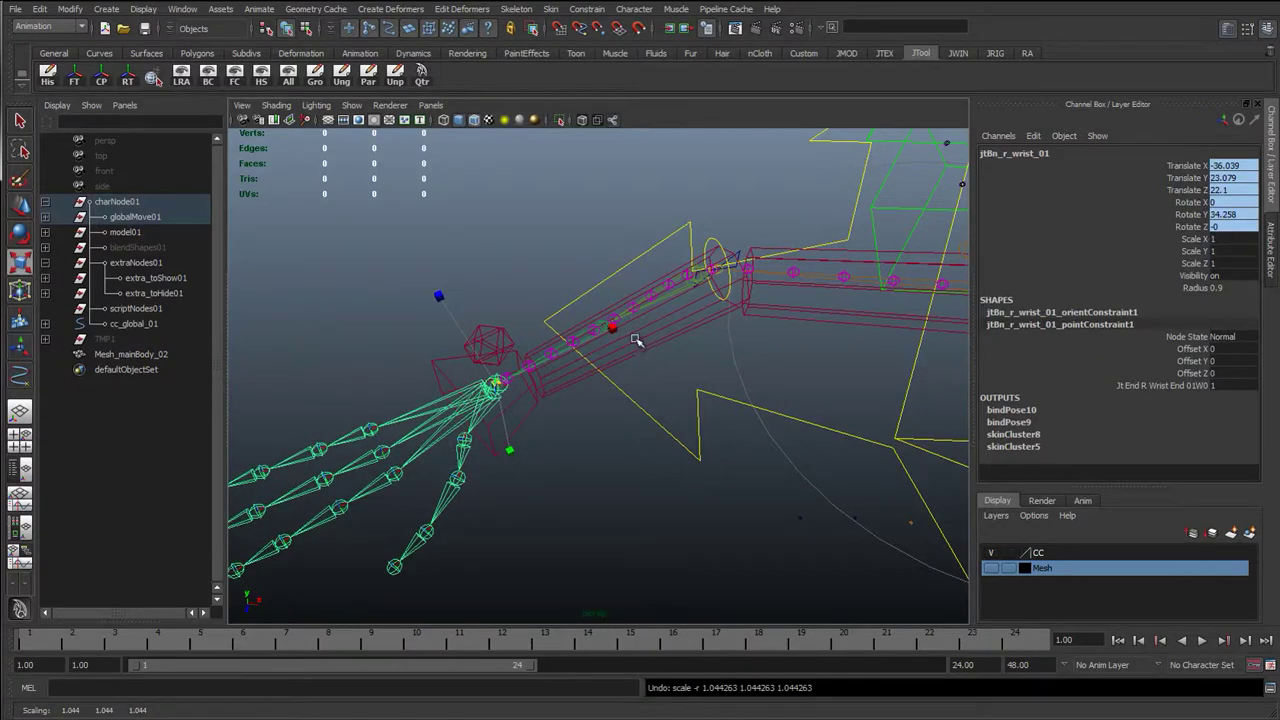
left_click_drag(645, 342, 915, 310, "alt")
key("ctrl+z")
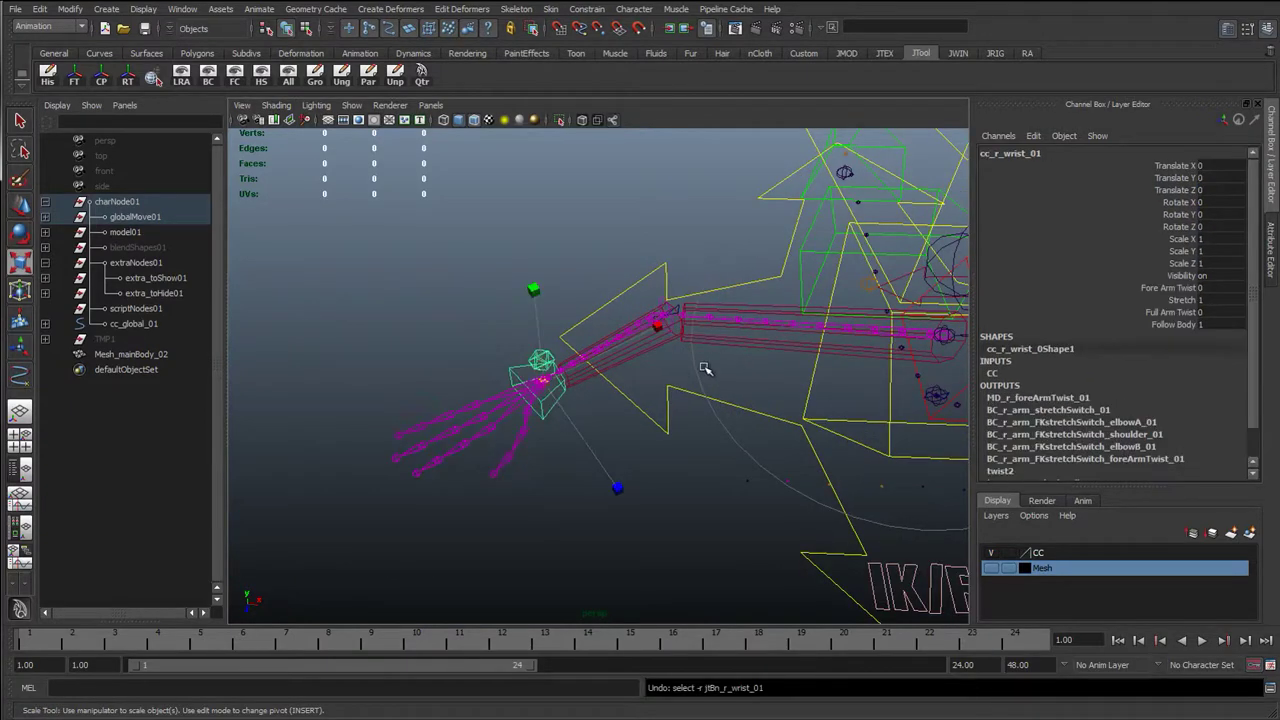
Step: Reset the right upper arm and forearm FK controls to Scale X 1 and zero rotation
left_click(650, 360)
left_click(776, 338)
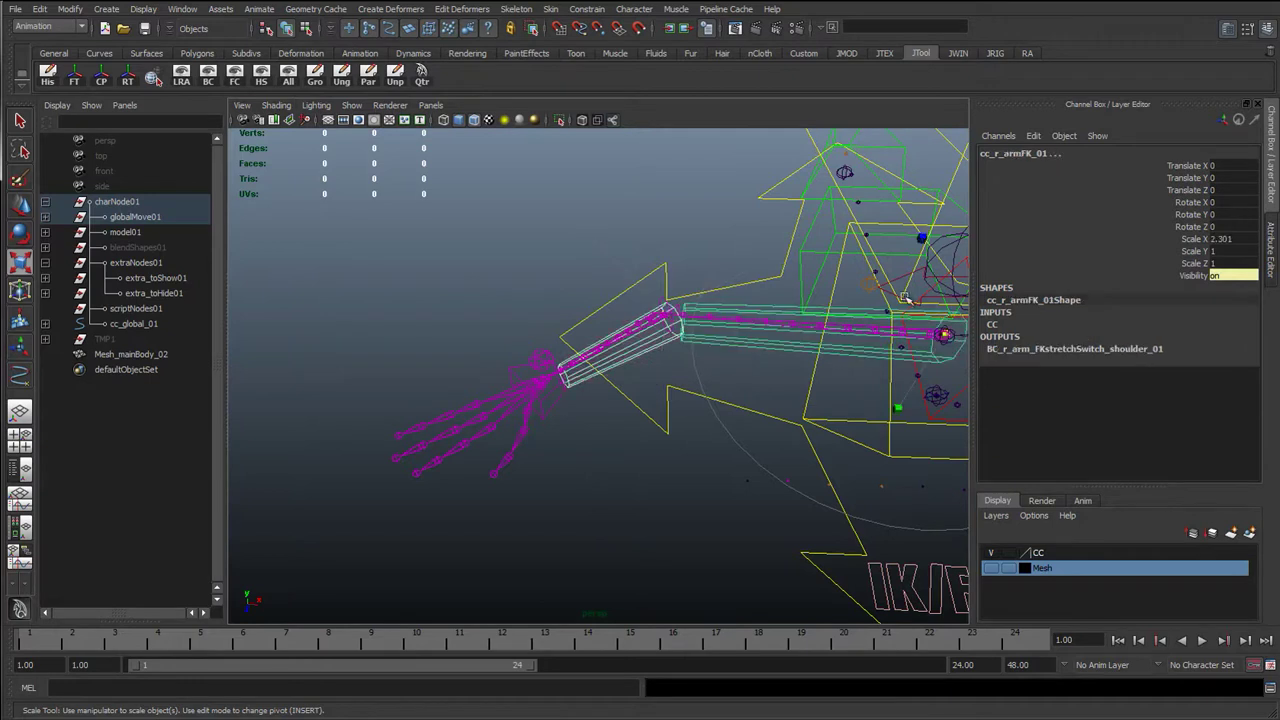
key("Return")
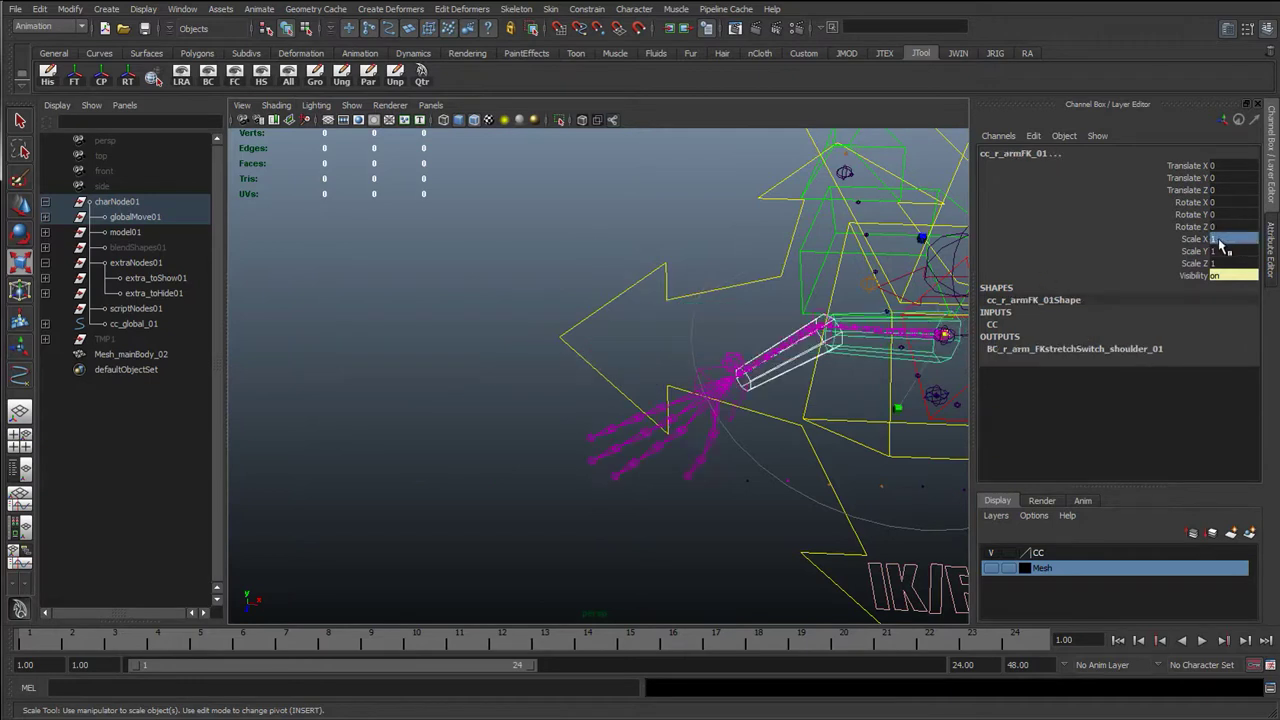
left_click(1216, 226)
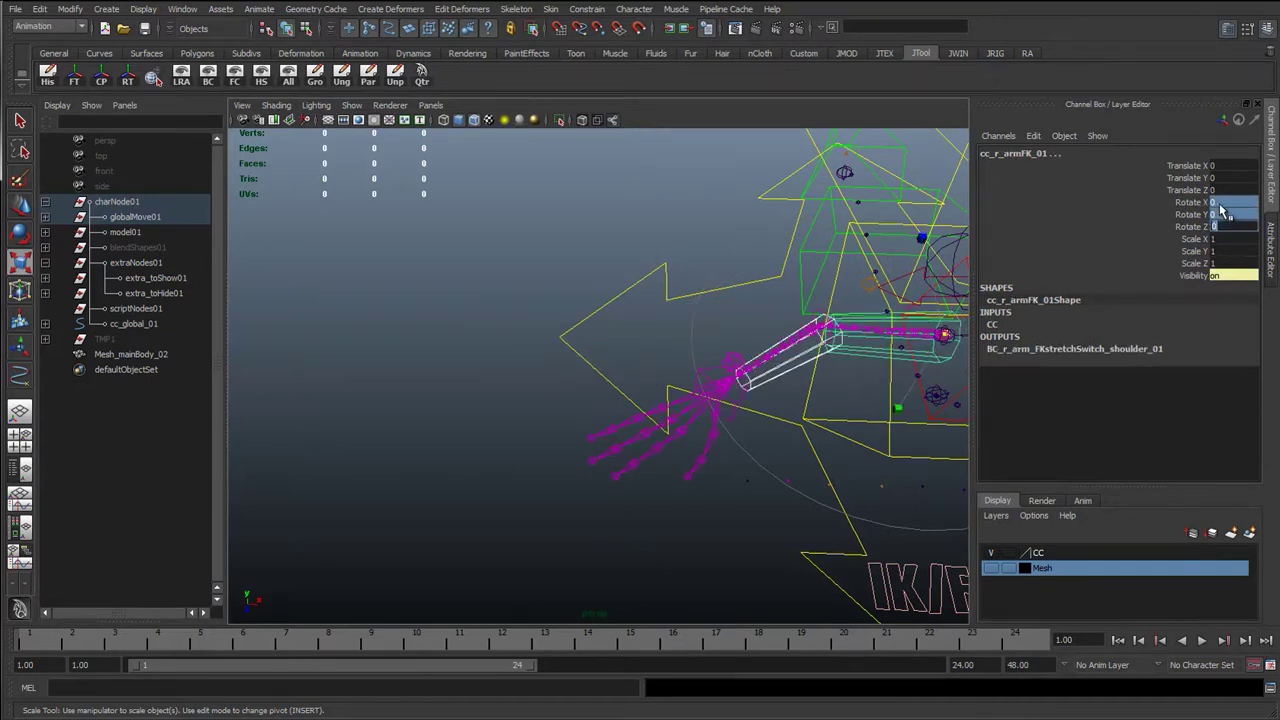
type("0")
key("Return")
Step: Switch the right arm to IK by setting R Arm IKFK to 0 on cc_global_IKFK_01
left_click(895, 560)
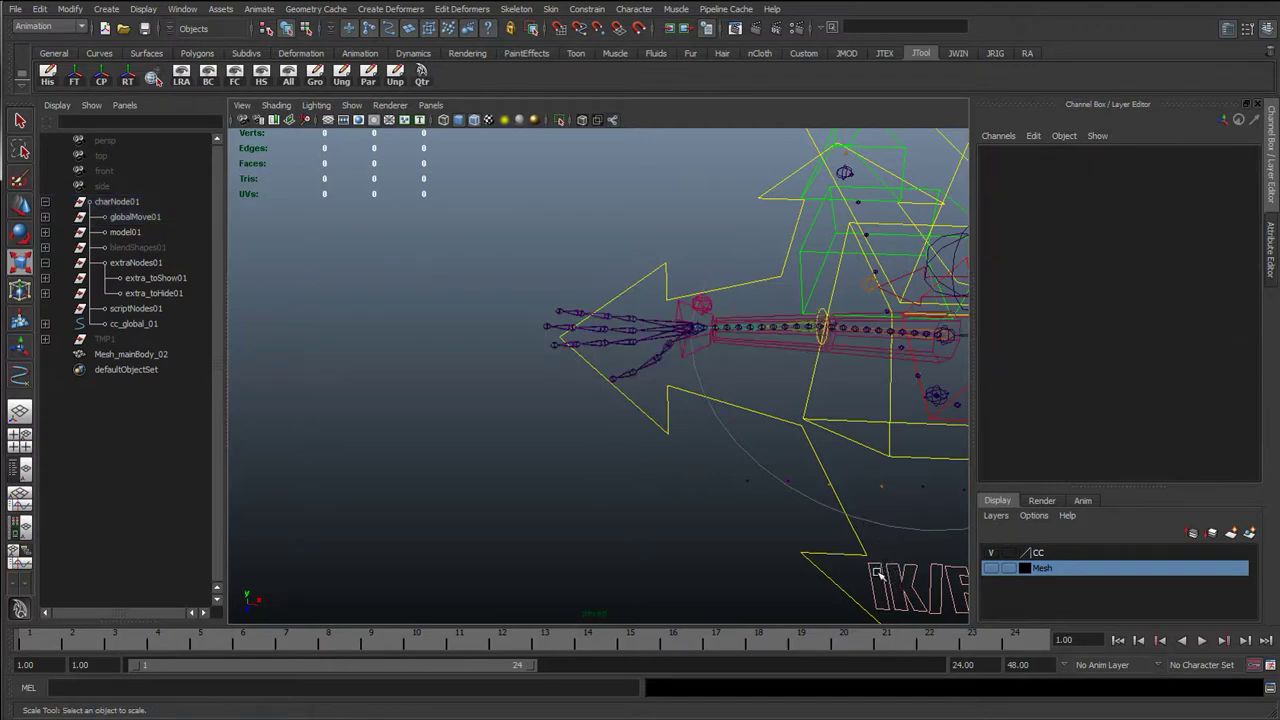
left_click(876, 571)
left_click(1178, 177)
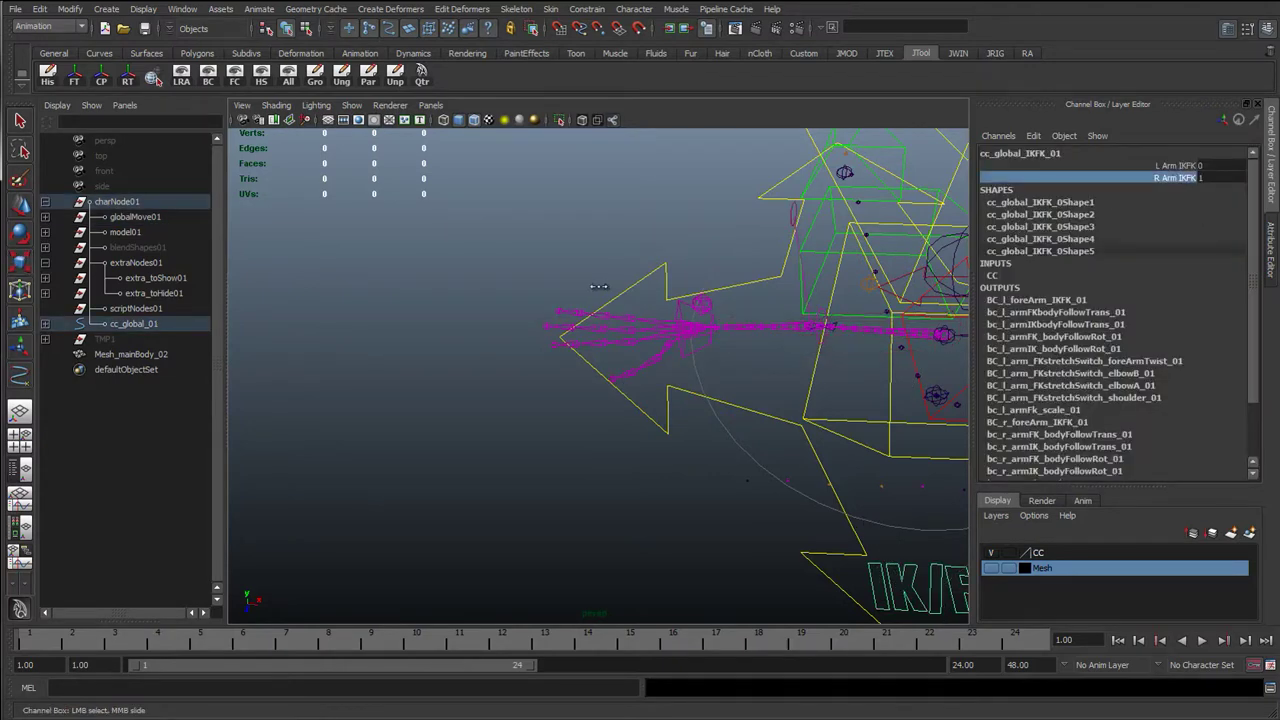
Step: Try moving the right wrist control in IK mode, and undo the move
left_click(667, 304)
left_click(685, 307)
key("w")
left_click_drag(695, 328, 760, 288)
key("ctrl+z")
Step: Check the R Arm IKFK setting, and pull cc_r_wrist_01 away from the body to about -12.3, -3.2, 5.1 to test the IK stretch
middle_click_drag(779, 408, 582, 404, "alt")
left_click(727, 566)
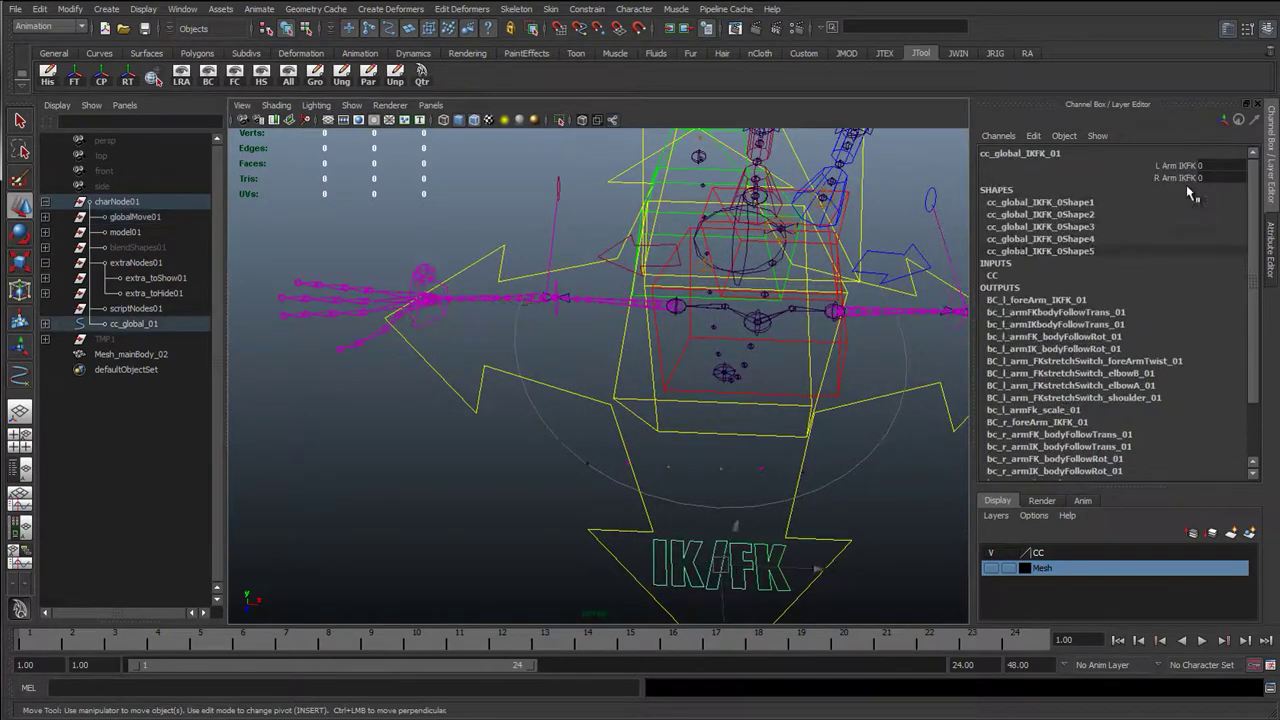
left_click(446, 287)
left_click_drag(432, 299, 274, 373)
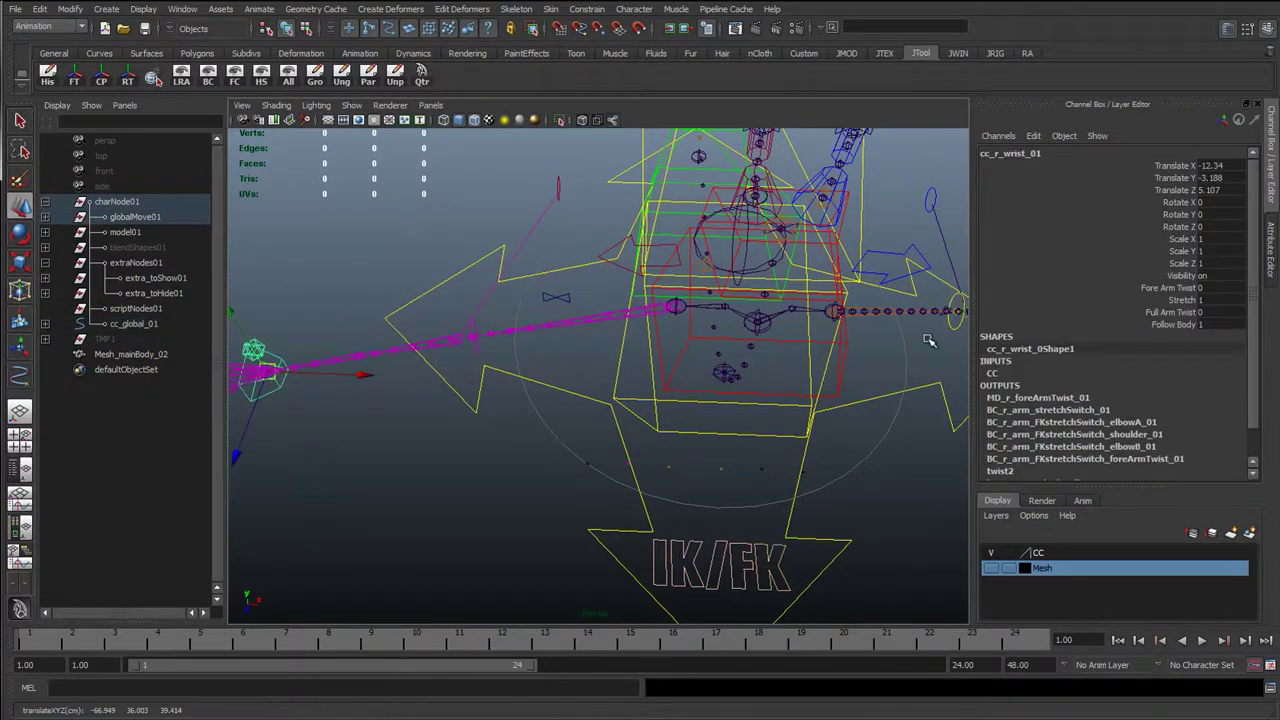
Step: Test the Stretch attribute on cc_r_wrist_01, and return the right wrist control to its zero position
left_click(1176, 300)
middle_click_drag(575, 339, 496, 344)
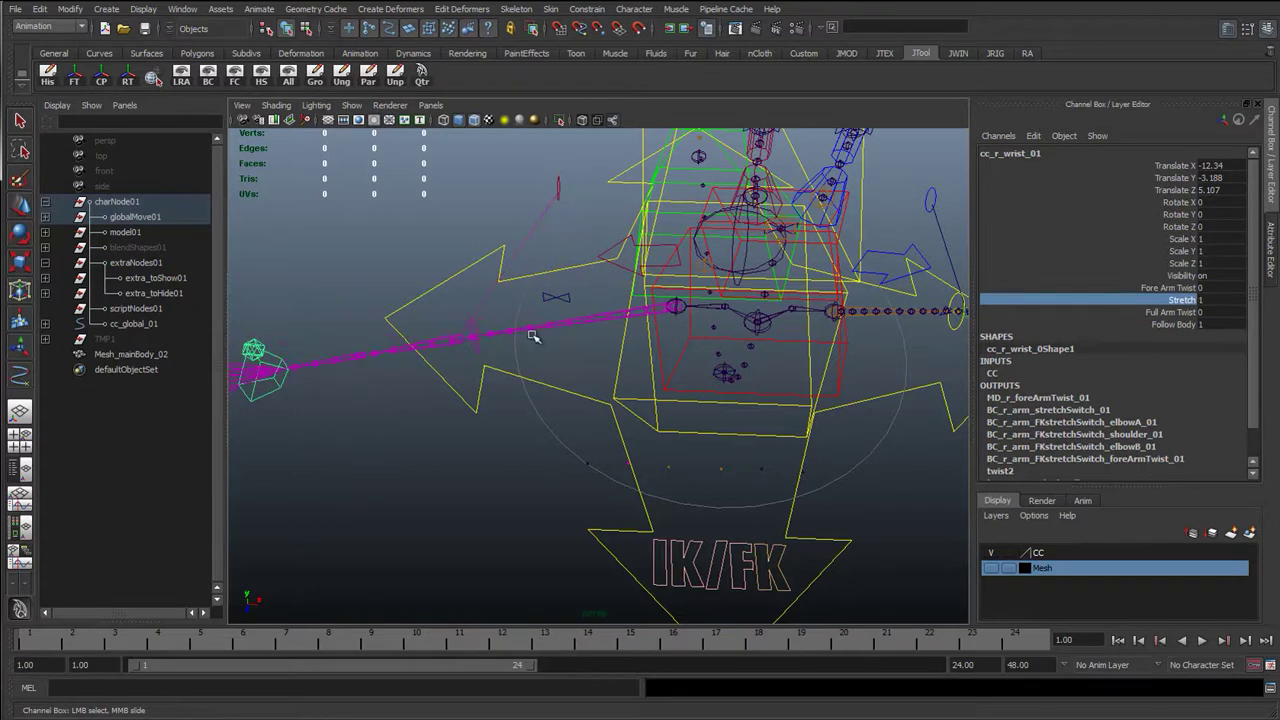
type("0")
key("Return")
Step: Switch both arms to FK by setting L Arm IKFK and R Arm IKFK to 1 on cc_global_IKFK_01
left_click(713, 563)
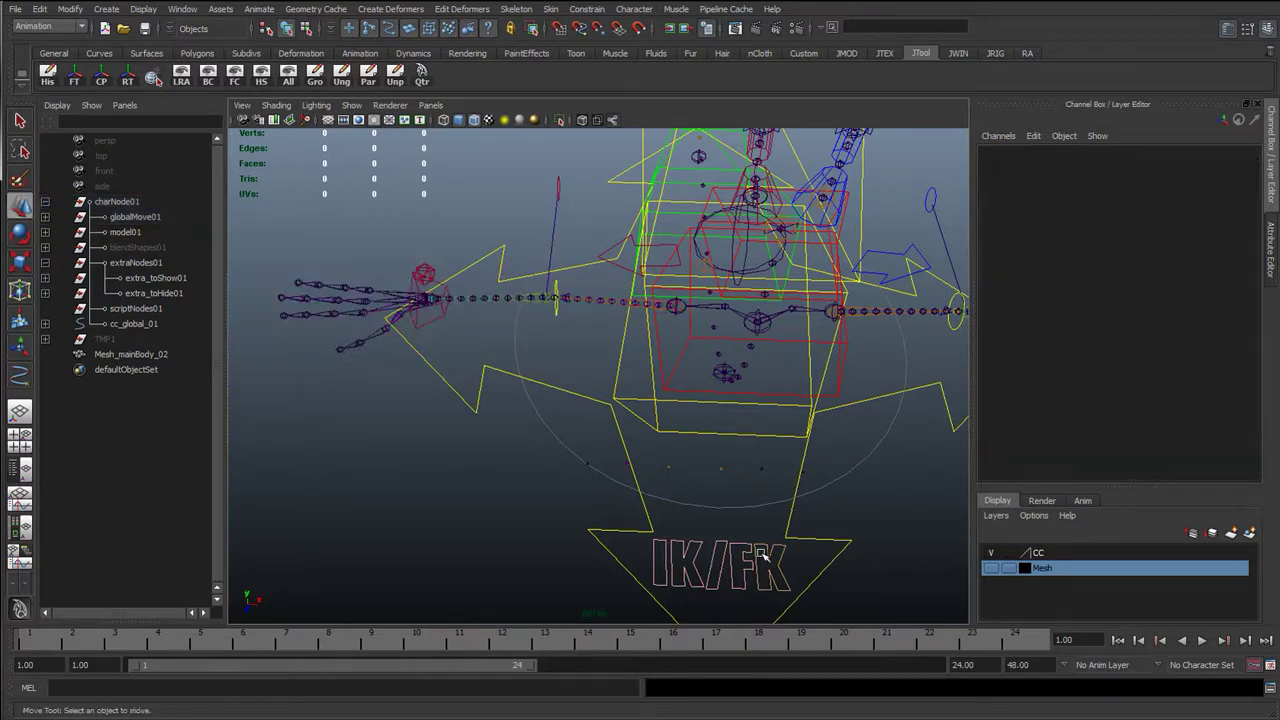
left_click(765, 555)
left_click_drag(1171, 167, 1172, 180)
middle_click_drag(783, 294, 1046, 293)
scroll(711, 331, "down", 4)
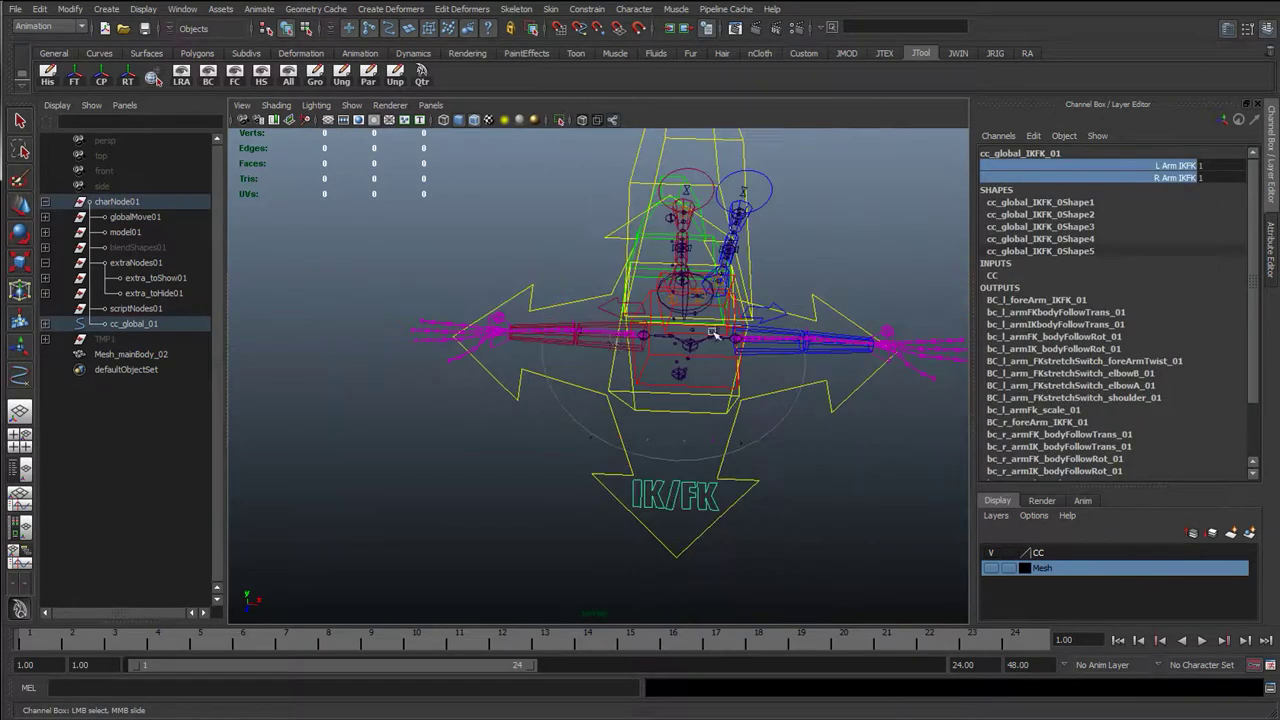
Step: Test FK mode by moving cc_r_wrist_01 to about -16.6, -7.6, 11.6 and cc_l_wrist_01 to about -3.4, -11.5, 16.6
left_click(503, 345)
middle_click_drag(462, 332, 382, 333)
left_click_drag(382, 333, 359, 432)
middle_click_drag(762, 371, 635, 350, "alt")
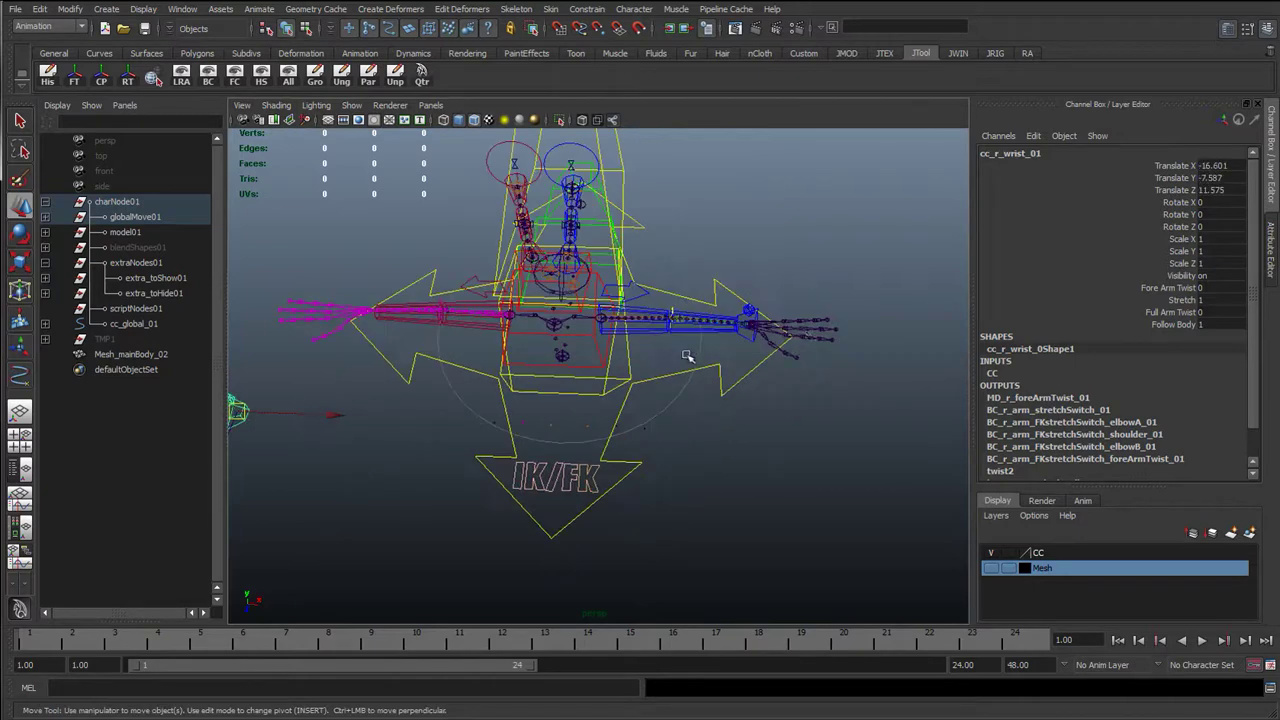
left_click(757, 311)
left_click_drag(747, 327, 713, 483)
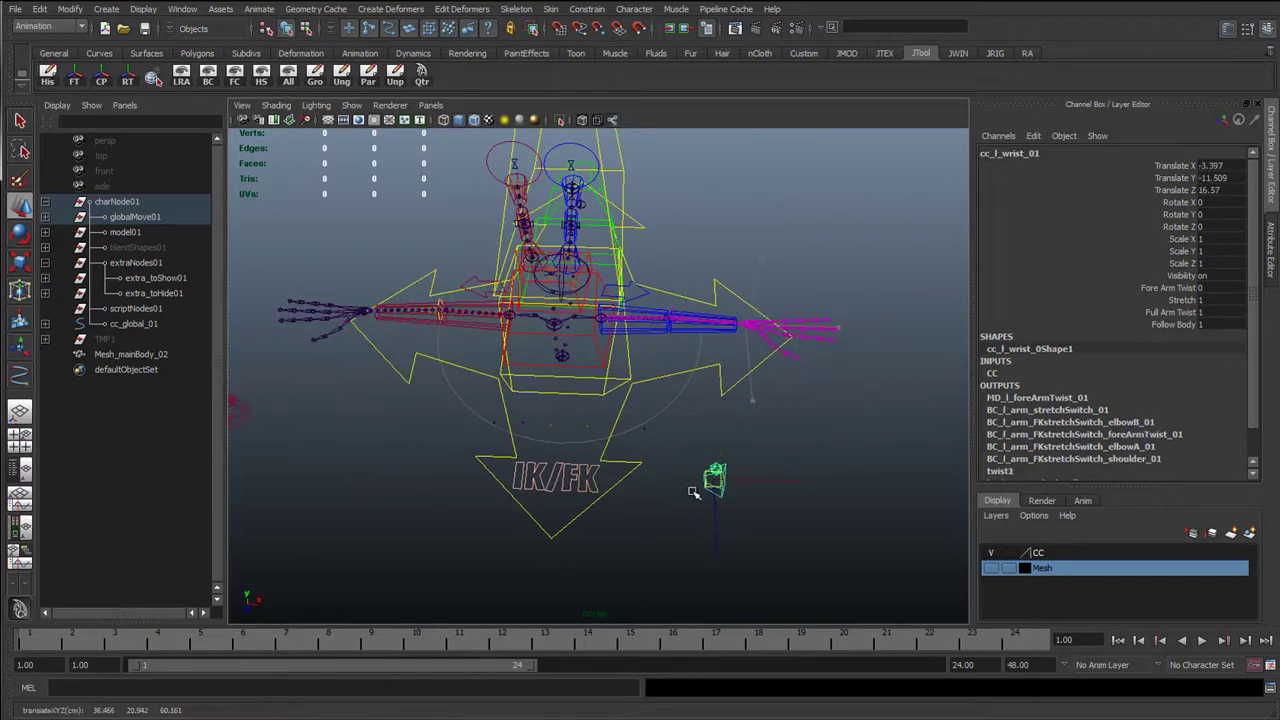
left_click_drag(417, 485, 527, 464, "alt")
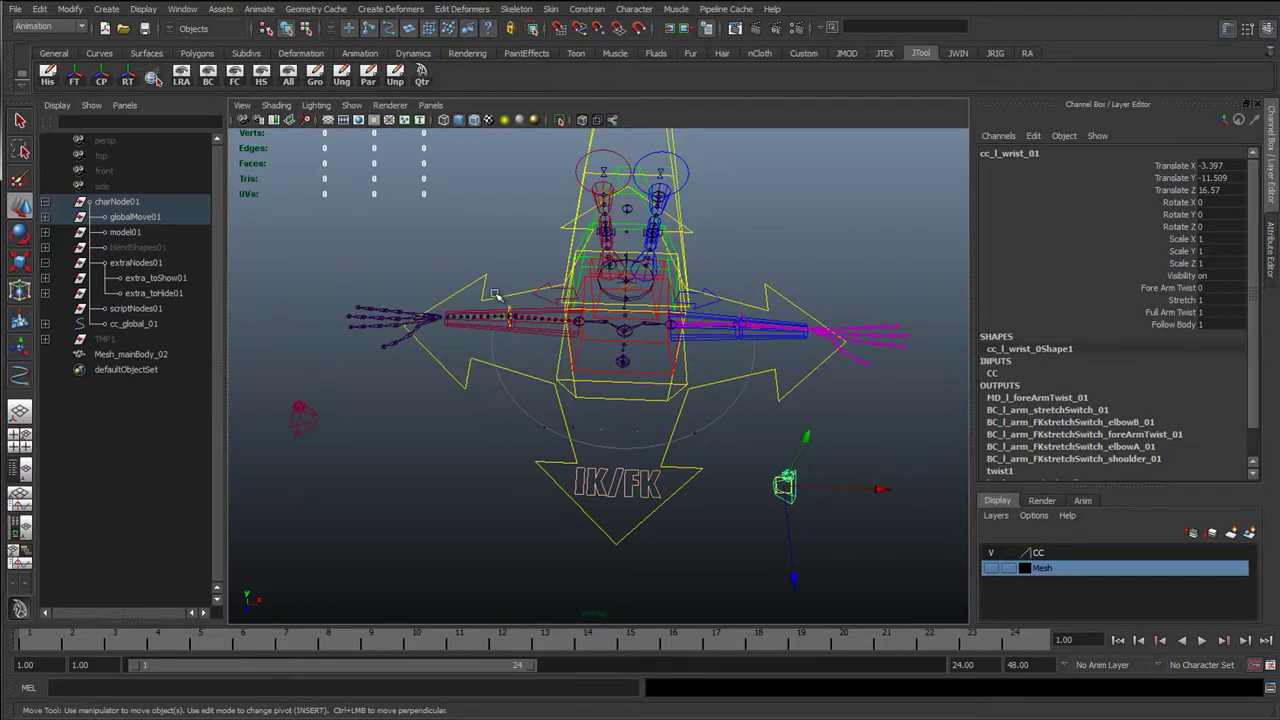
Step: Move the right wrist control around to about -12.5, 0.2, 0.2, then farther outward, and undo the last move
left_click(311, 422)
left_click_drag(303, 418, 365, 322)
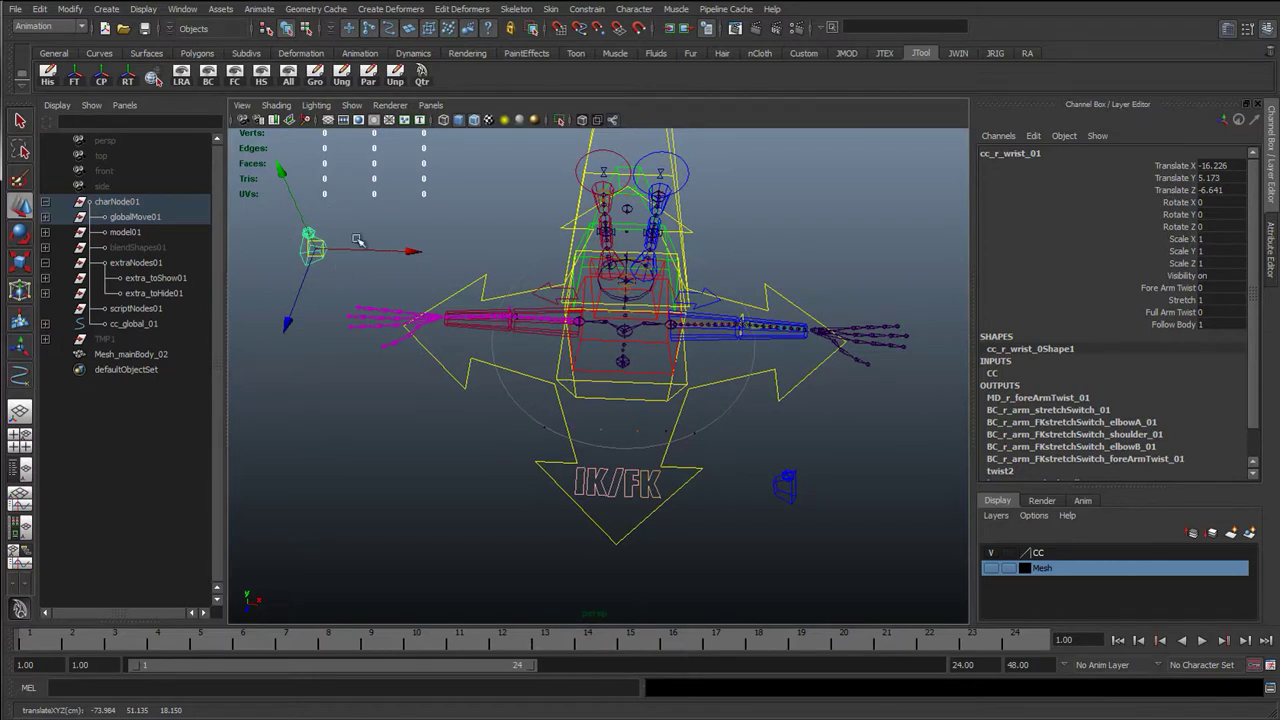
middle_click_drag(391, 286, 500, 344)
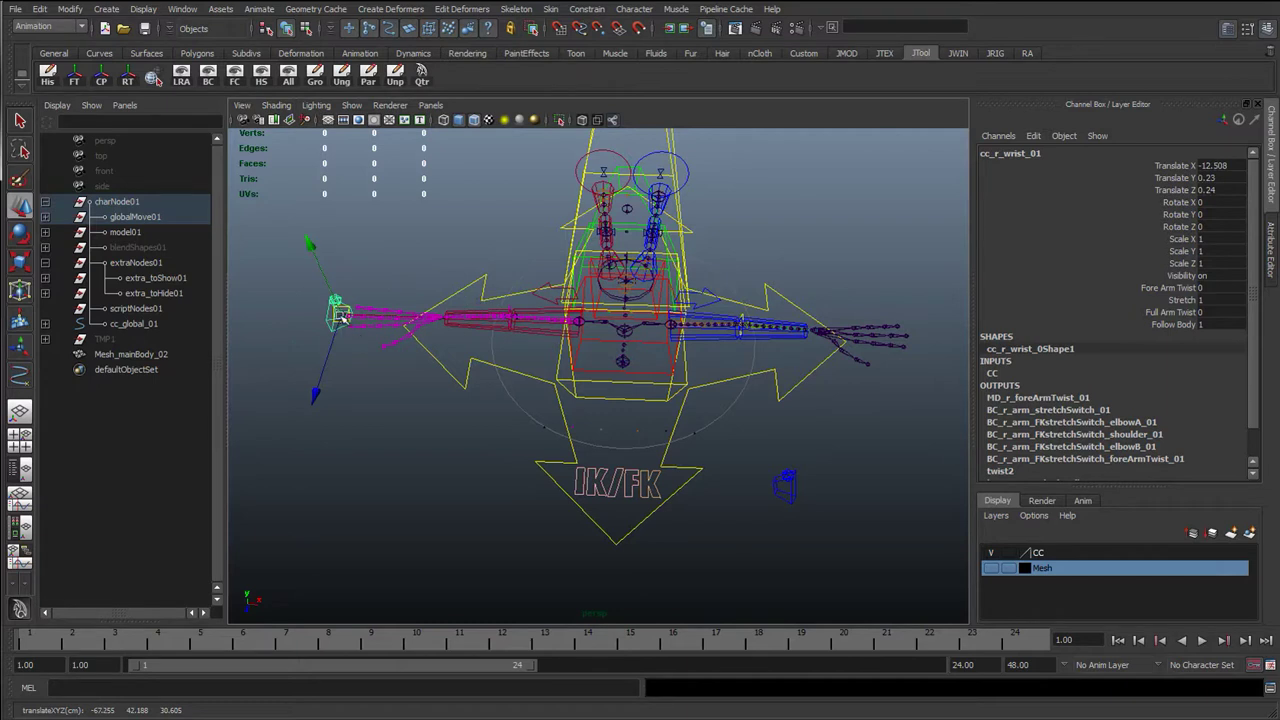
middle_click_drag(363, 350, 313, 350)
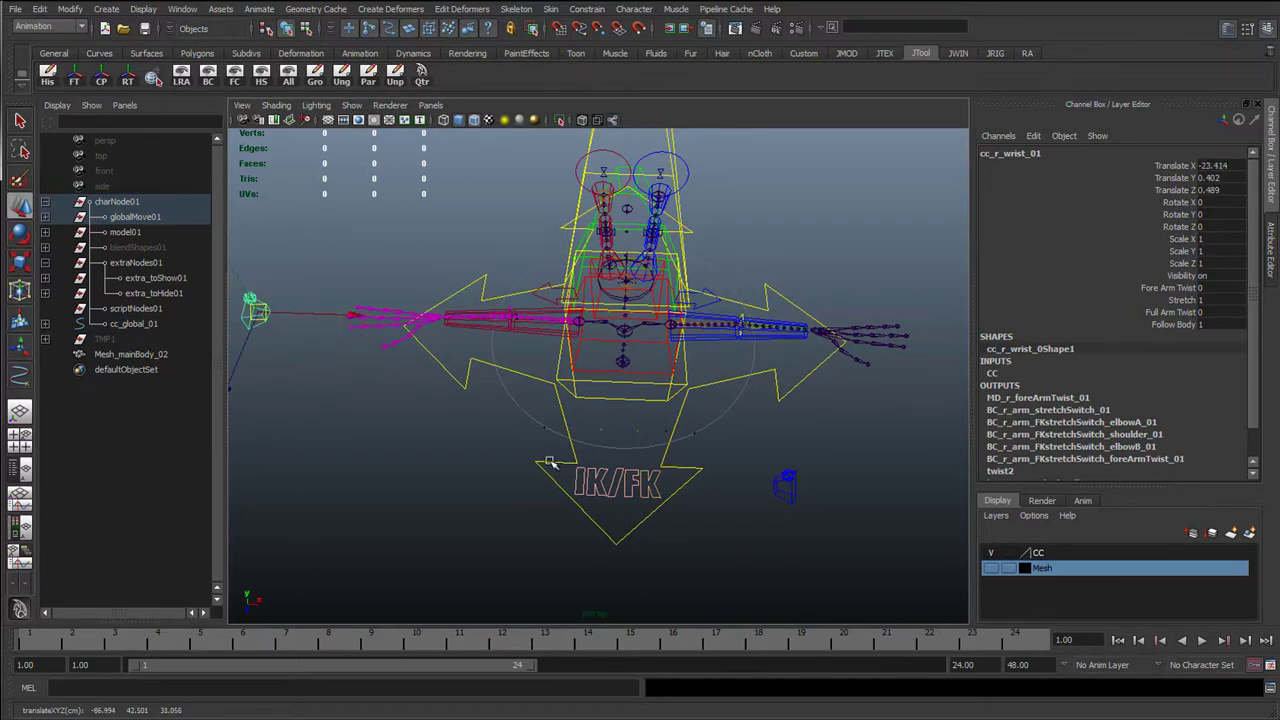
key("ctrl+z")
Step: Reset Translate X, Y and Z to 0 on both wrist controls, and clear the selection
left_click(786, 490, "shift")
left_click_drag(1234, 167, 1228, 192)
type("0")
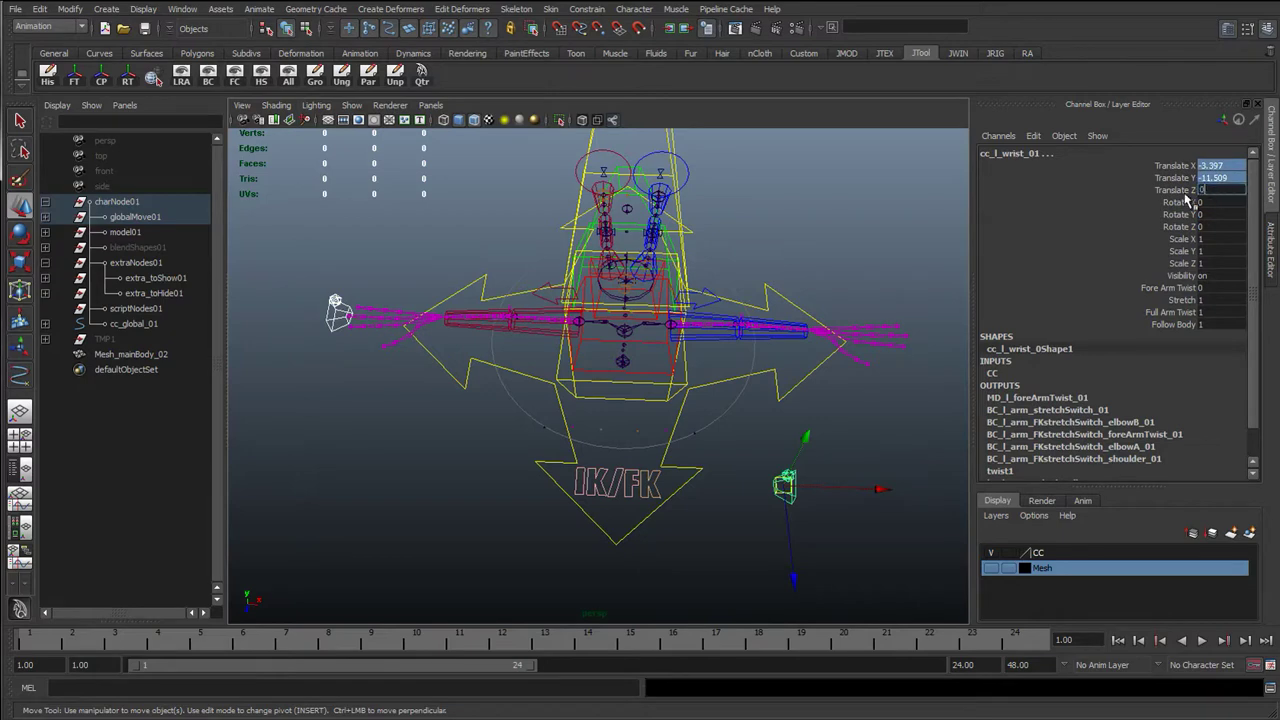
key("Return")
left_click(804, 217)
Step: Examine the rig from several angles, checking the left wrist and right eye controls
scroll(679, 358, "up", 2)
left_click_drag(679, 358, 510, 462, "alt")
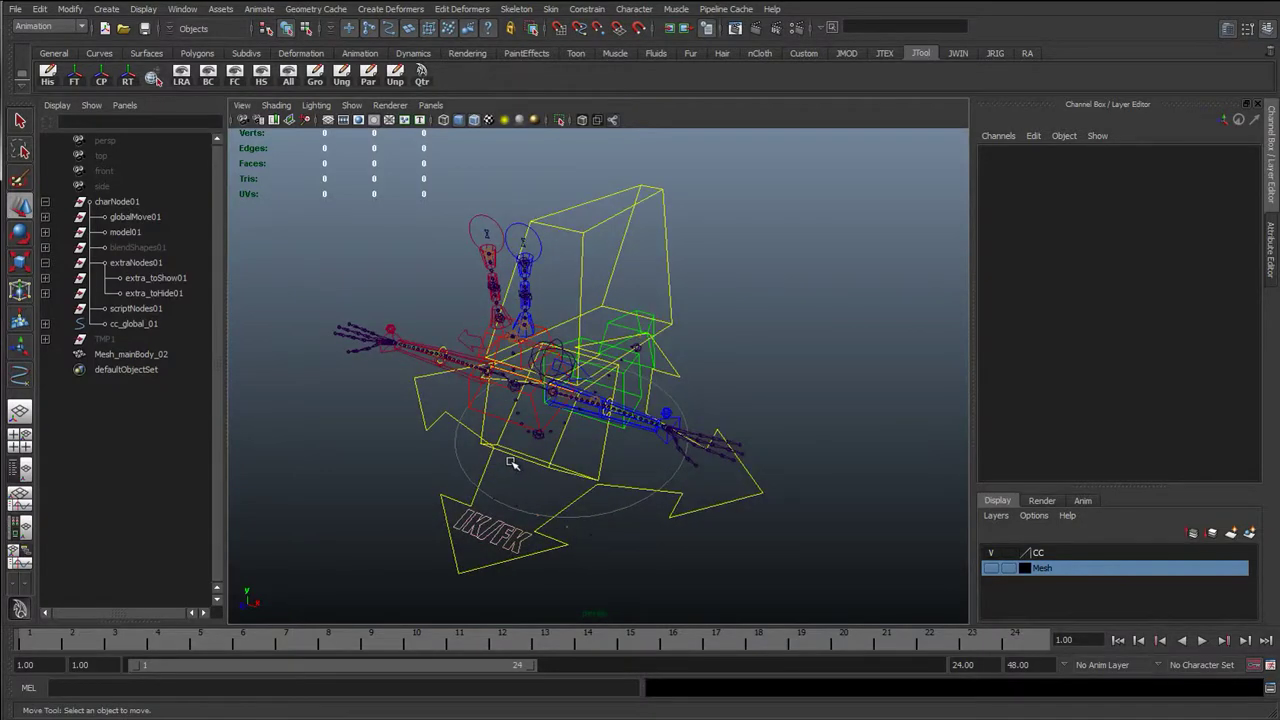
left_click_drag(577, 425, 624, 456, "alt")
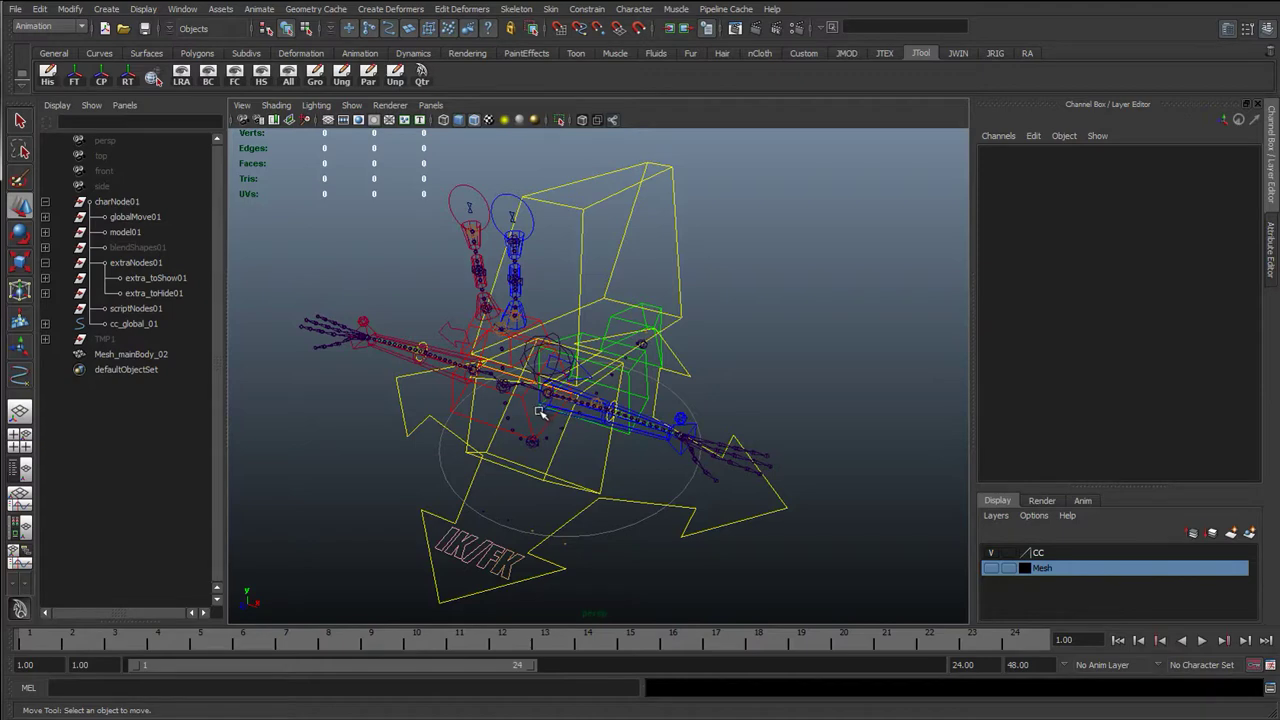
left_click_drag(600, 443, 706, 410, "alt")
left_click(710, 424)
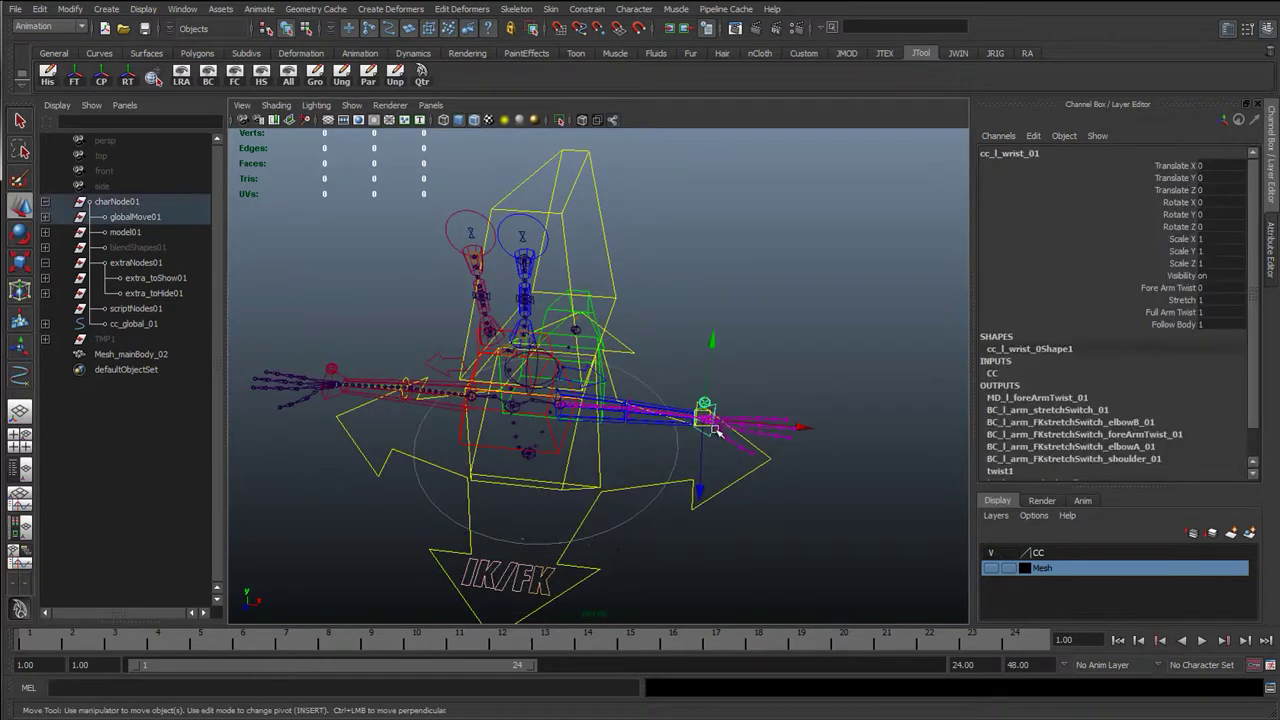
key("q")
left_click(755, 366)
left_click_drag(667, 462, 609, 478, "alt")
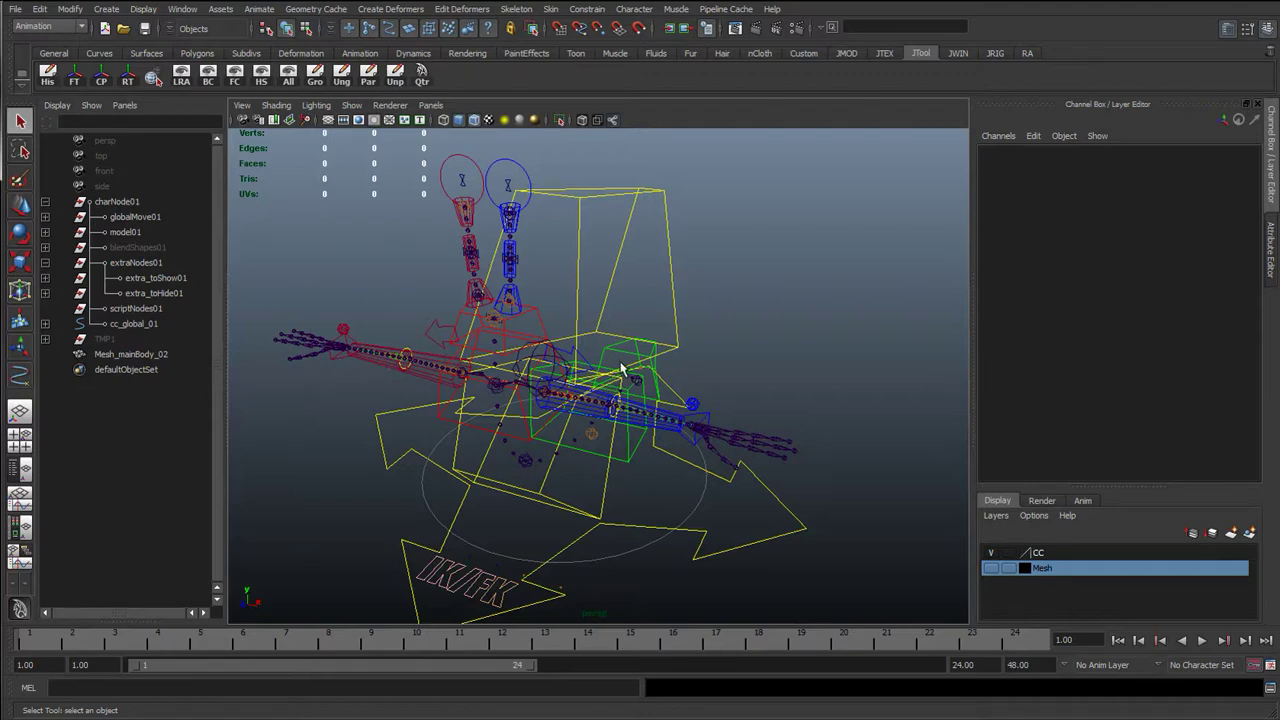
mouse_move(590, 432)
left_mouse_down("alt")
mouse_move(574, 403)
mouse_move(586, 410)
left_mouse_up("alt")
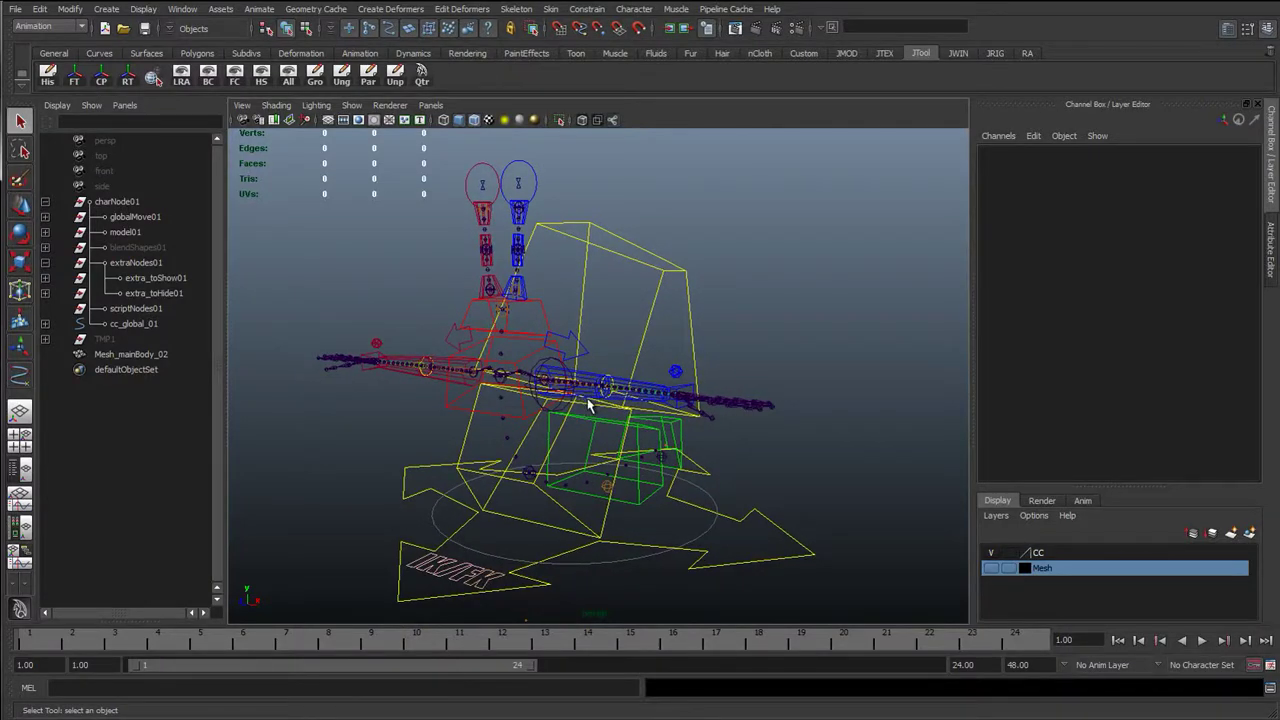
left_click(467, 186)
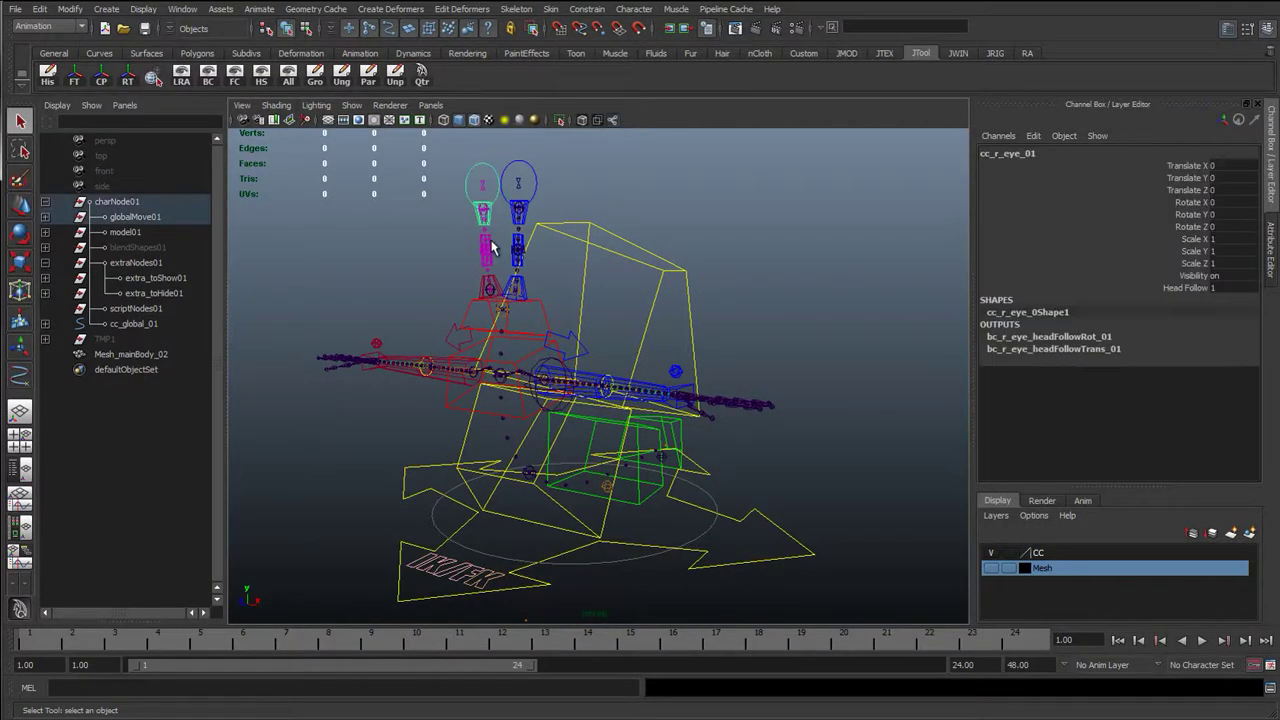
left_click_drag(490, 244, 537, 258, "alt")
left_click_drag(525, 368, 484, 385, "alt")
key("w")
left_click(430, 280)
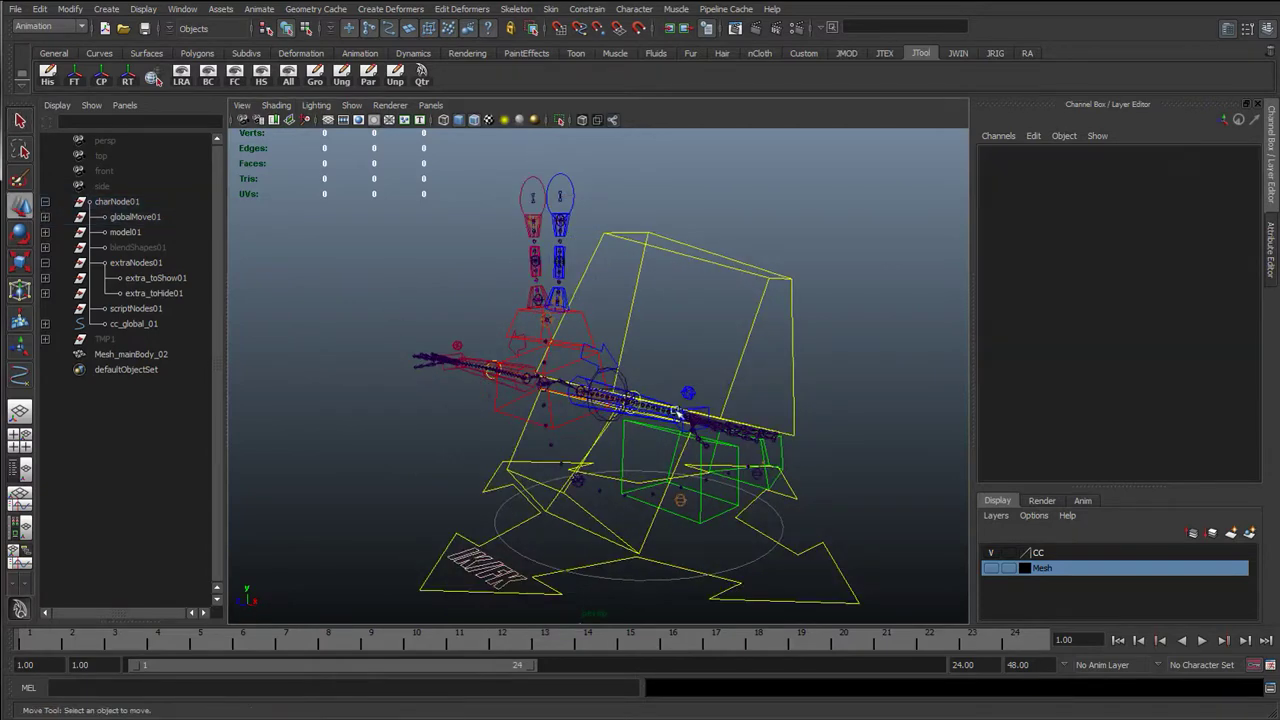
Step: Turn on the display of polygon meshes in the perspective view, and check the character's body
left_click(352, 105)
left_click(373, 203)
left_click_drag(371, 243, 840, 415, "alt")
mouse_move(737, 438)
left_mouse_down("alt")
mouse_move(673, 345)
mouse_move(650, 390)
mouse_move(673, 430)
mouse_move(750, 450)
left_mouse_up("alt")
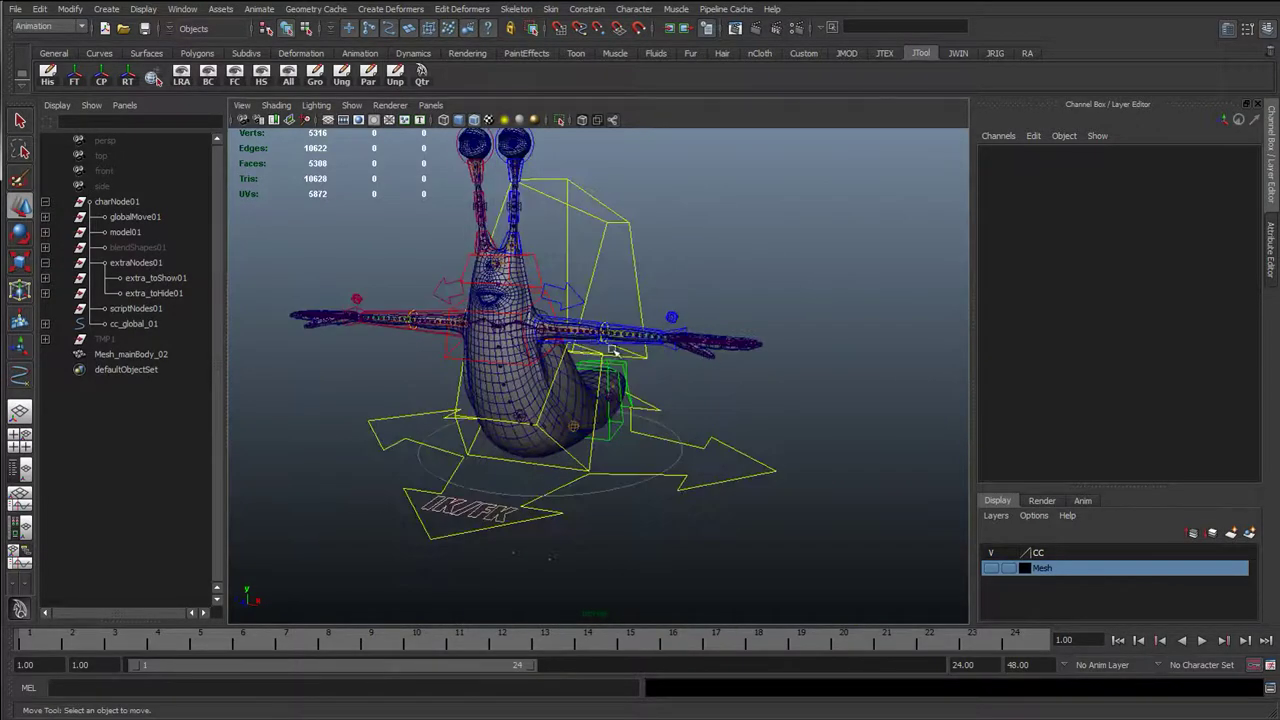
left_click_drag(518, 382, 590, 430, "alt")
left_click_drag(695, 505, 601, 508, "alt")
Step: Try moving the left arm bend control cc_l_armBend_01, and undo the move
scroll(727, 462, "up", 5)
left_click(772, 480)
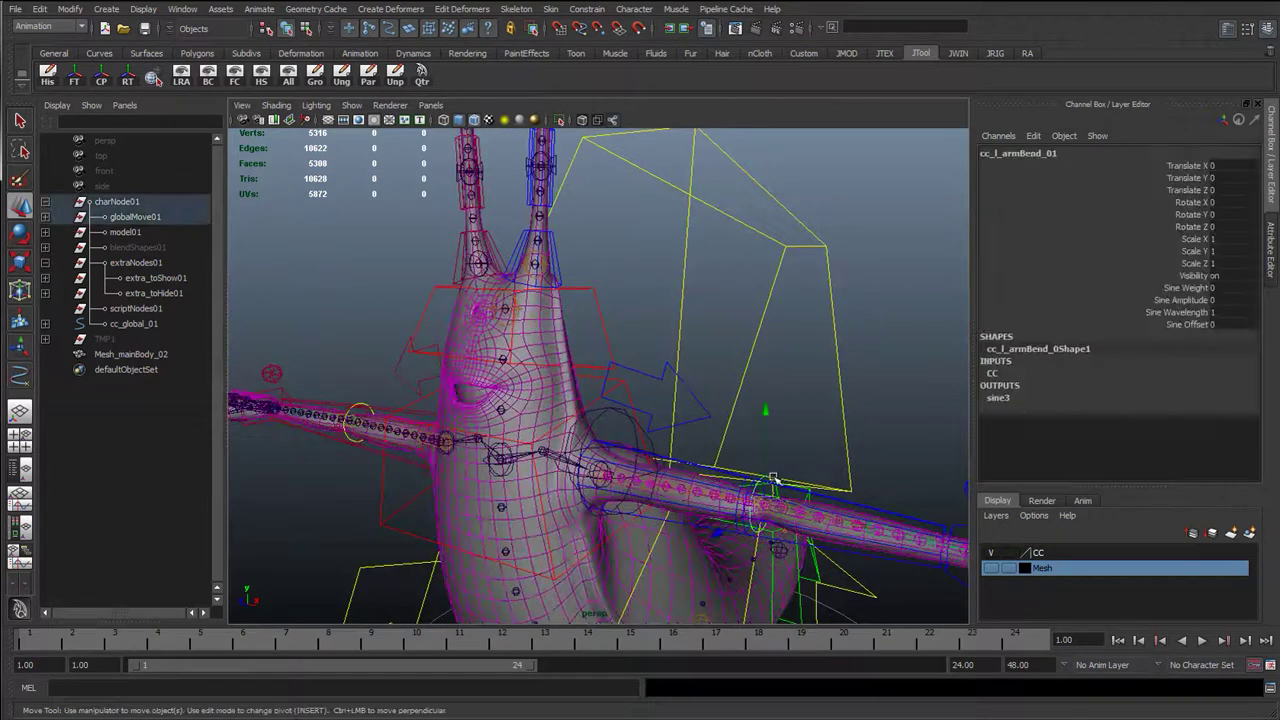
left_click_drag(766, 503, 756, 461)
key("ctrl+z")
Step: Try rotating both eye controls together, and undo the rotation
left_click_drag(612, 392, 682, 403, "alt")
left_click_drag(690, 355, 472, 386, "alt")
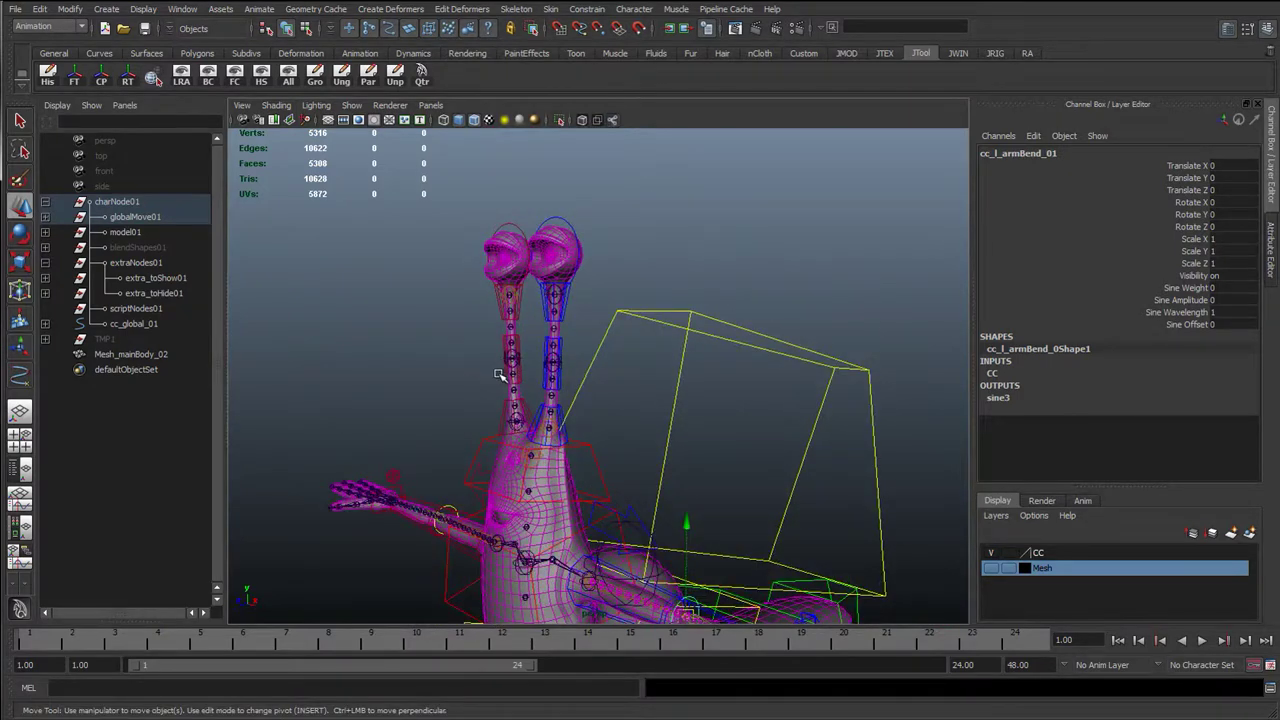
left_click(499, 375)
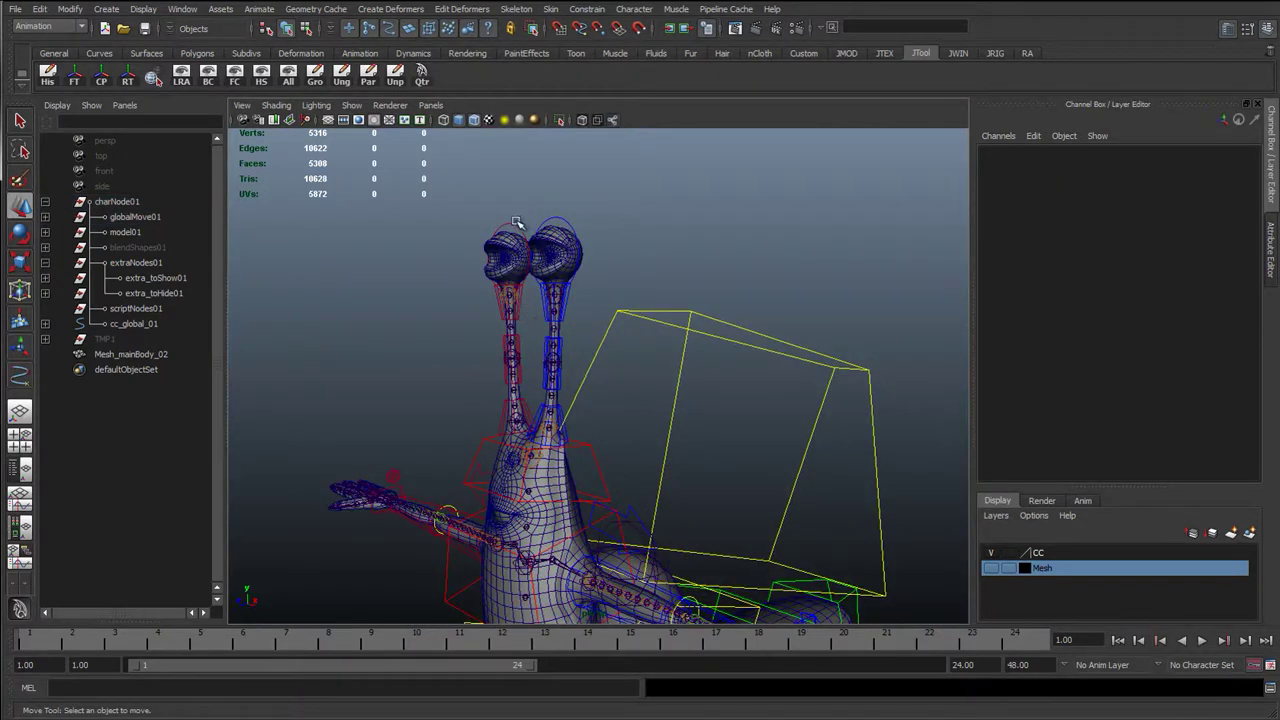
left_click(518, 228)
left_click(561, 220, "shift")
key("e")
right_click_drag(566, 238, 577, 306, "alt")
middle_click_drag(577, 306, 612, 372, "alt")
left_click_drag(540, 310, 597, 292)
key("ctrl+z")
key("q")
Step: Make the Mesh display layer visible
left_click_drag(612, 381, 476, 331, "alt")
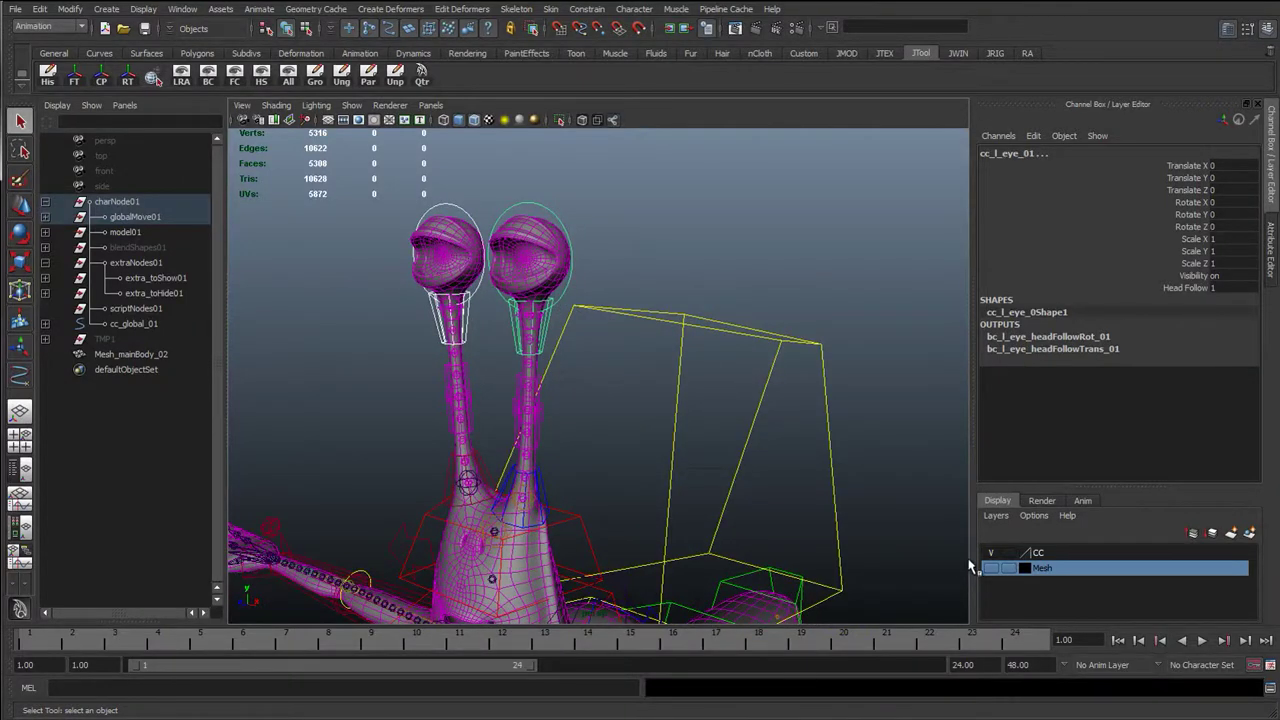
right_click_drag(706, 467, 684, 600, "alt")
middle_click_drag(684, 600, 677, 465, "alt")
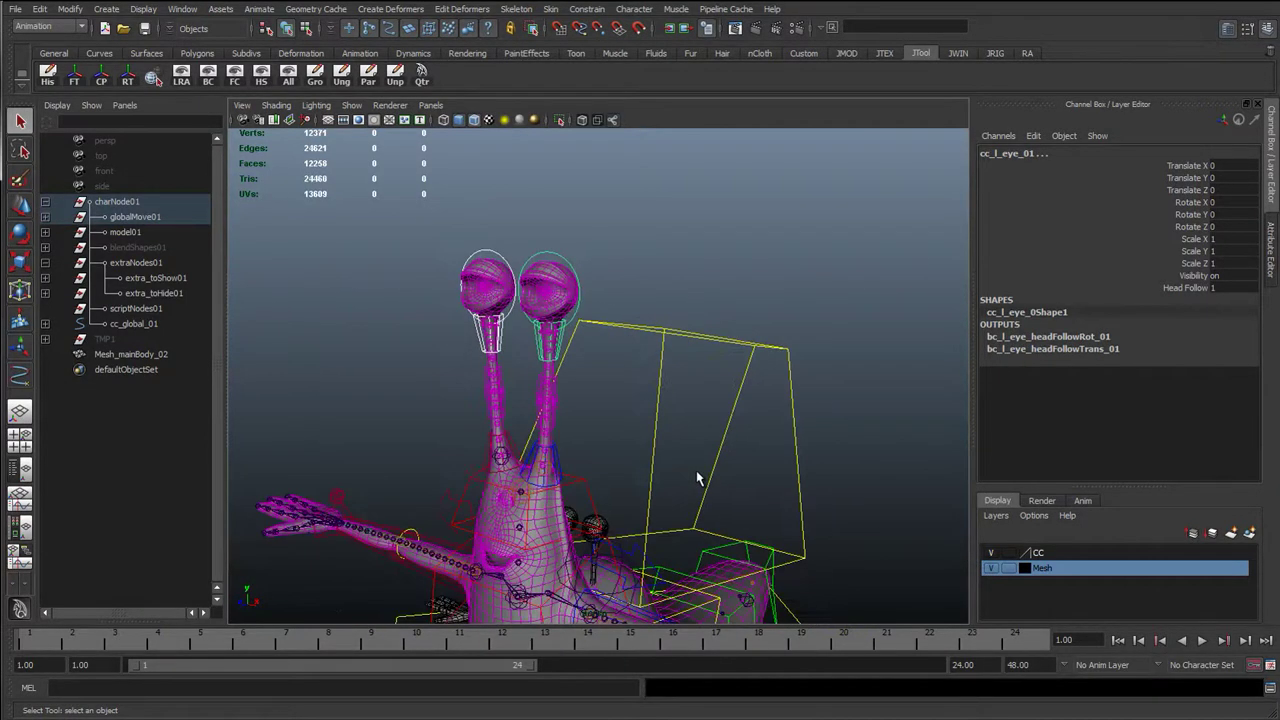
Step: Select cc_global_01, try a different Global Scale to check the meshes, and undo the change
left_click_drag(866, 509, 876, 499)
left_click_drag(779, 462, 855, 425, "alt")
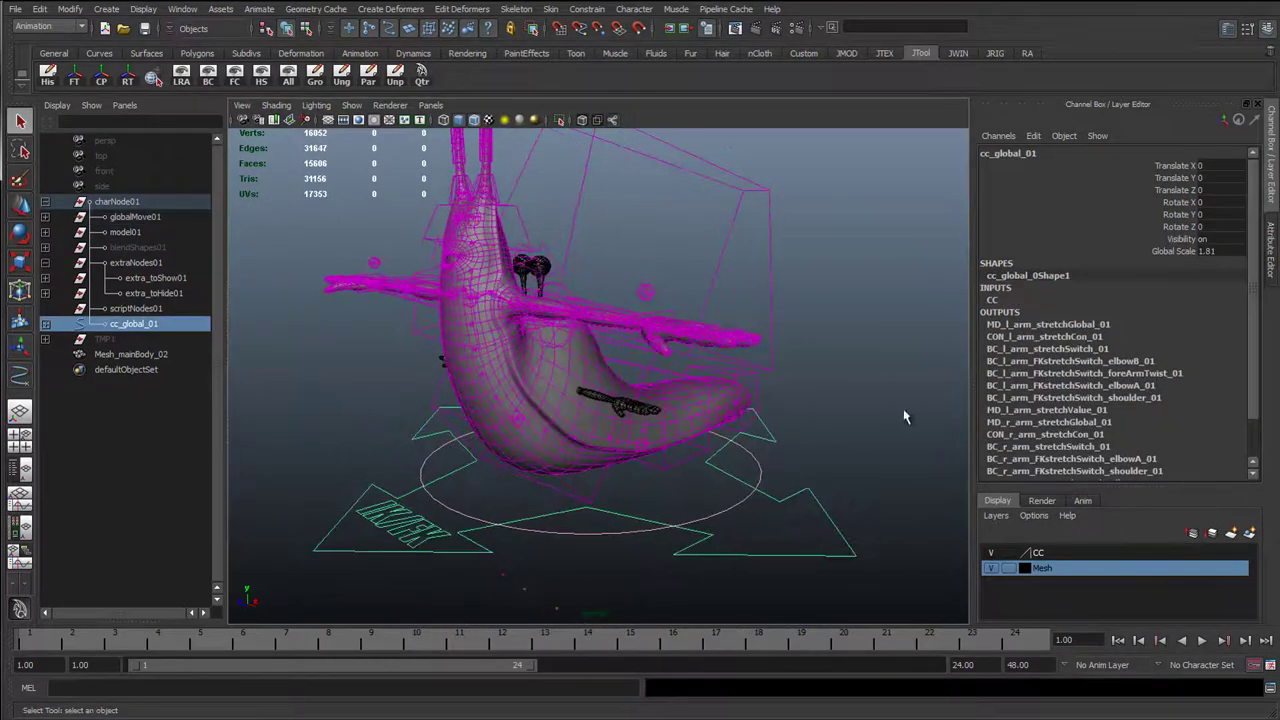
left_click(1185, 251)
middle_click_drag(798, 338, 673, 395)
key("ctrl+z")
middle_click_drag(675, 455, 620, 402, "alt")
key("q")
left_click_drag(649, 412, 967, 567, "alt")
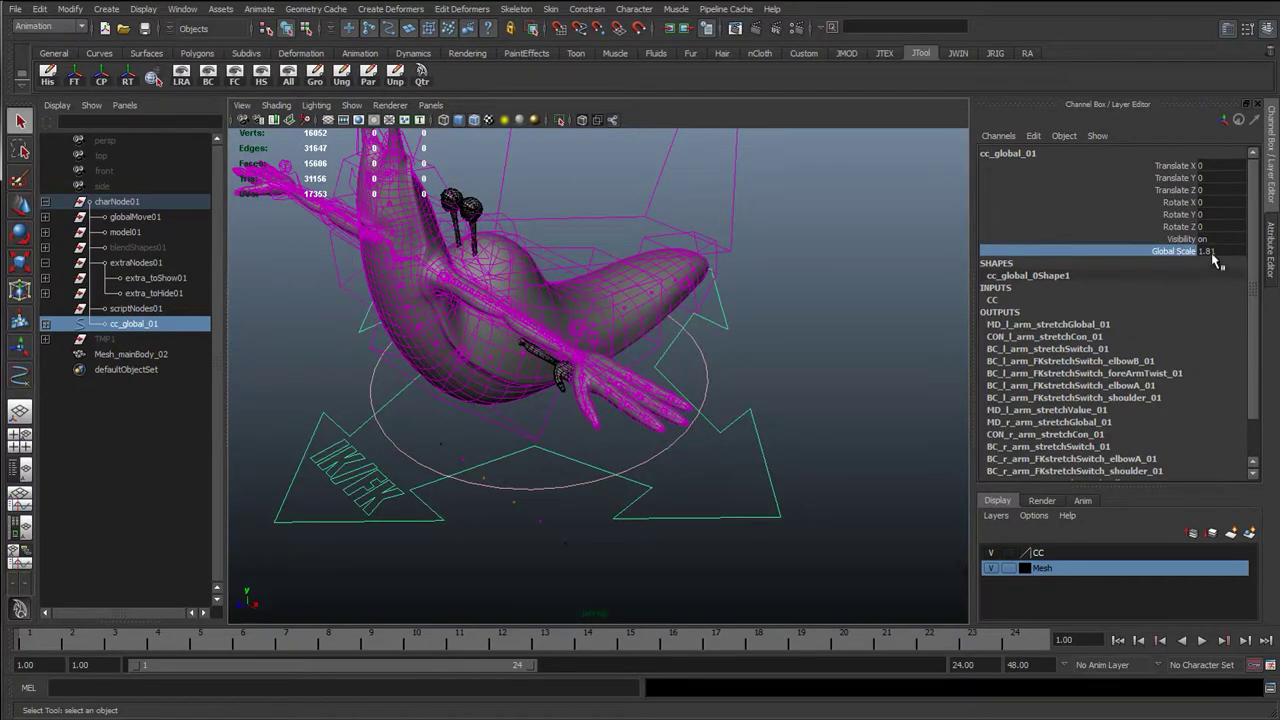
Step: Set Global Scale to 1 on cc_global_01
left_click(1210, 252)
type("1")
key("Return")
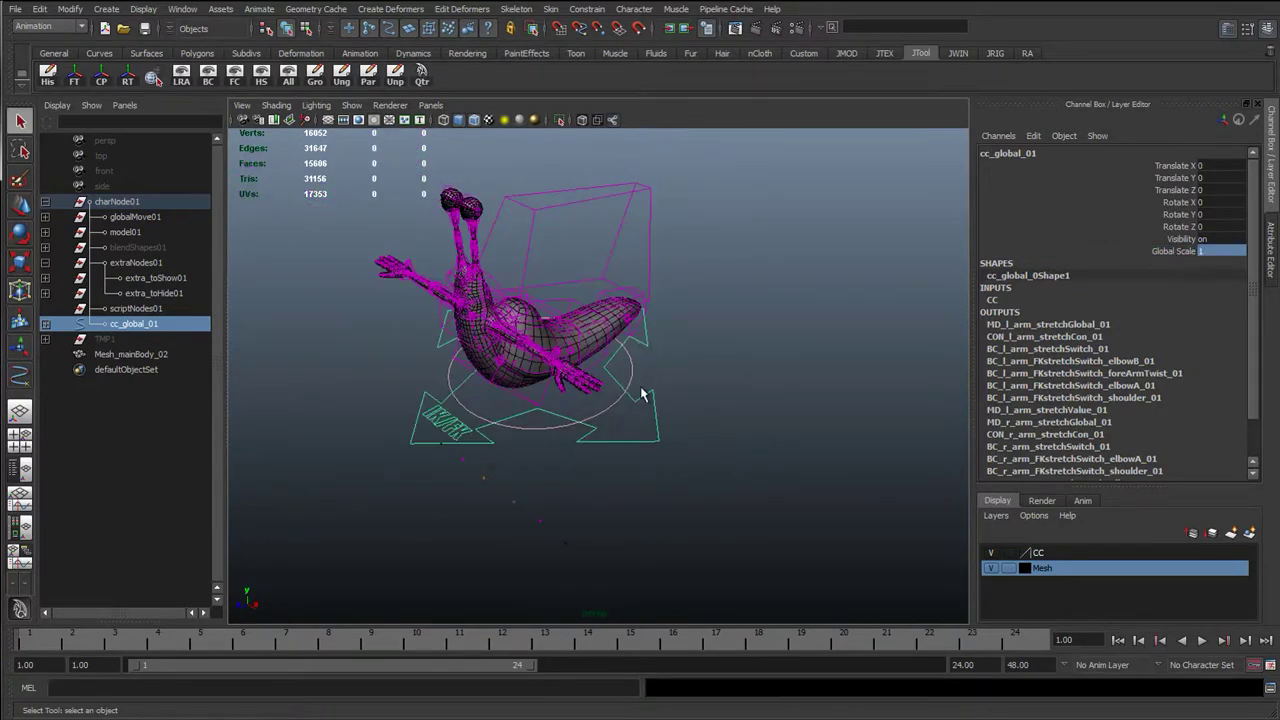
left_click_drag(678, 438, 613, 431)
key("r")
scroll(684, 411, "up", 3)
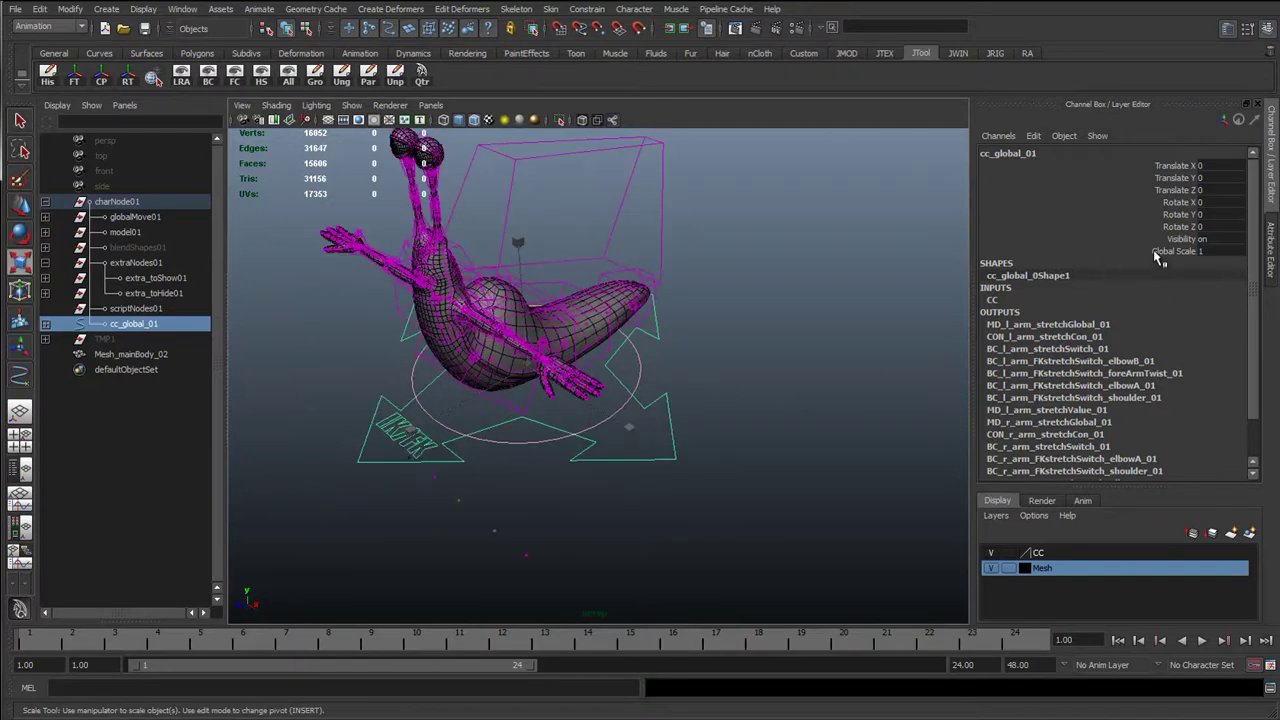
Step: Try another Global Scale value and undo it, then select charNode01 and collapse its hierarchy
left_click(1157, 254)
left_click_drag(763, 343, 580, 413, "alt")
scroll(578, 412, "down", 3)
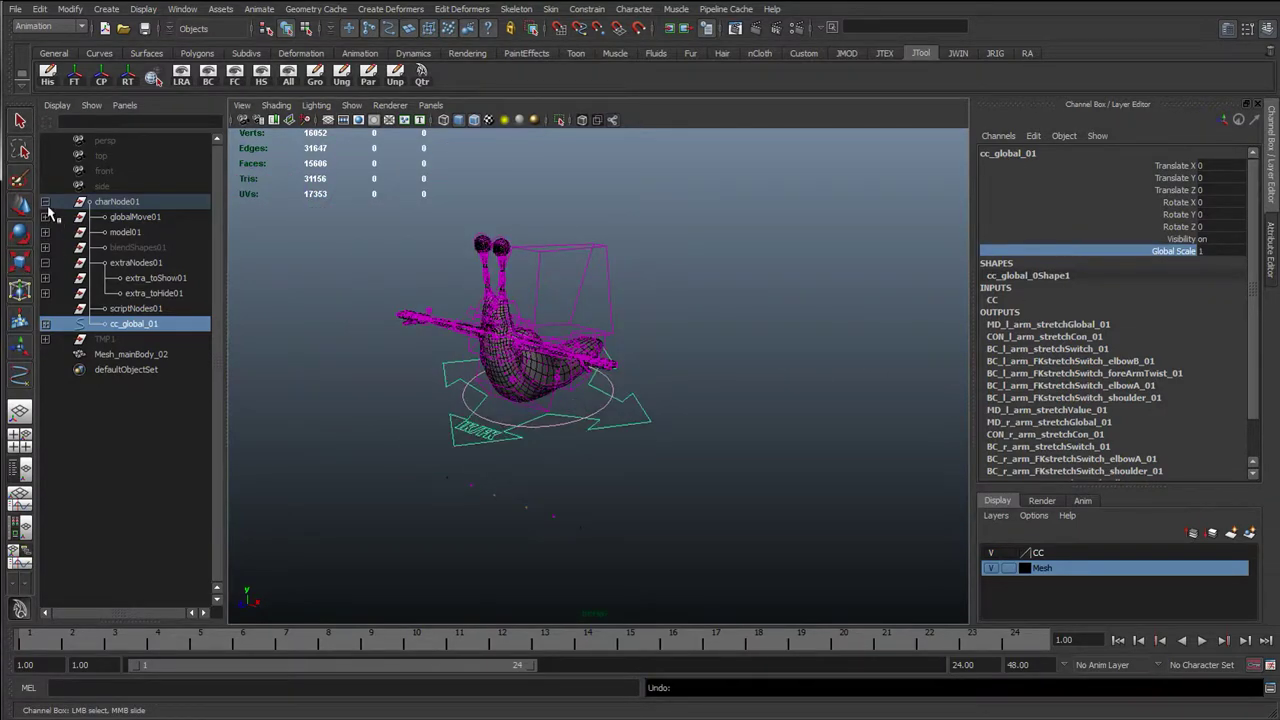
left_click(116, 204)
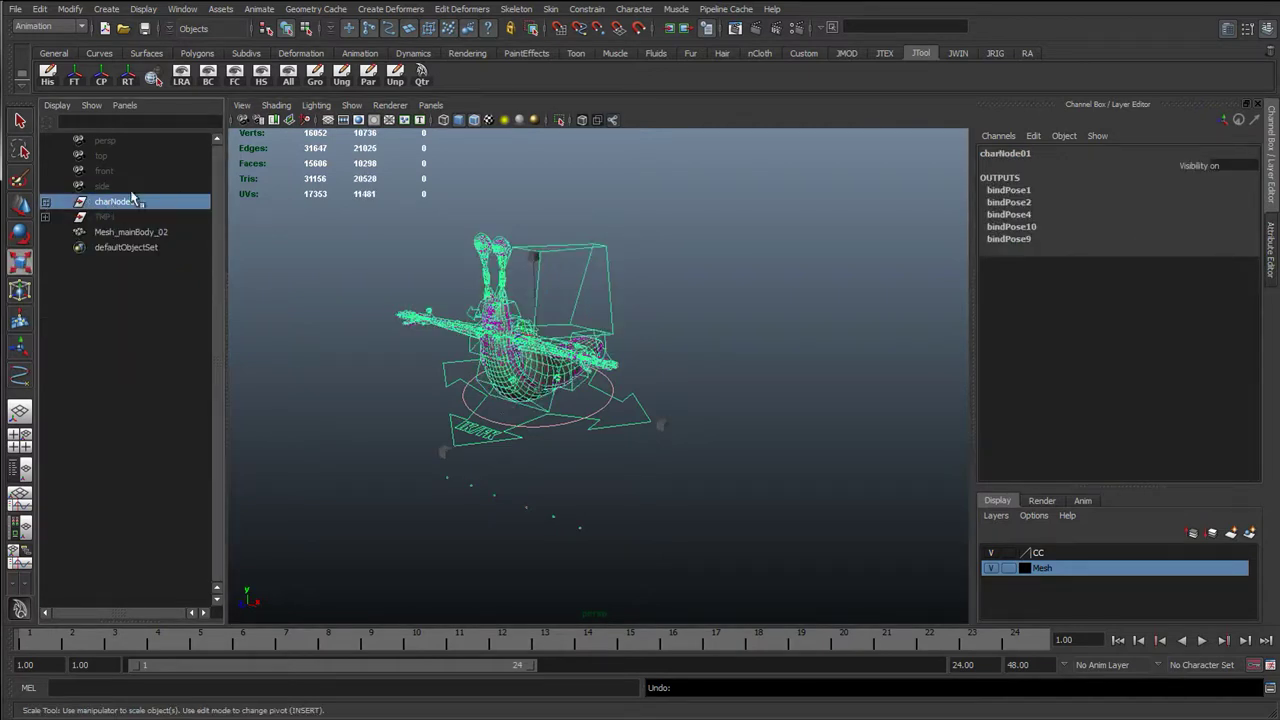
key("f")
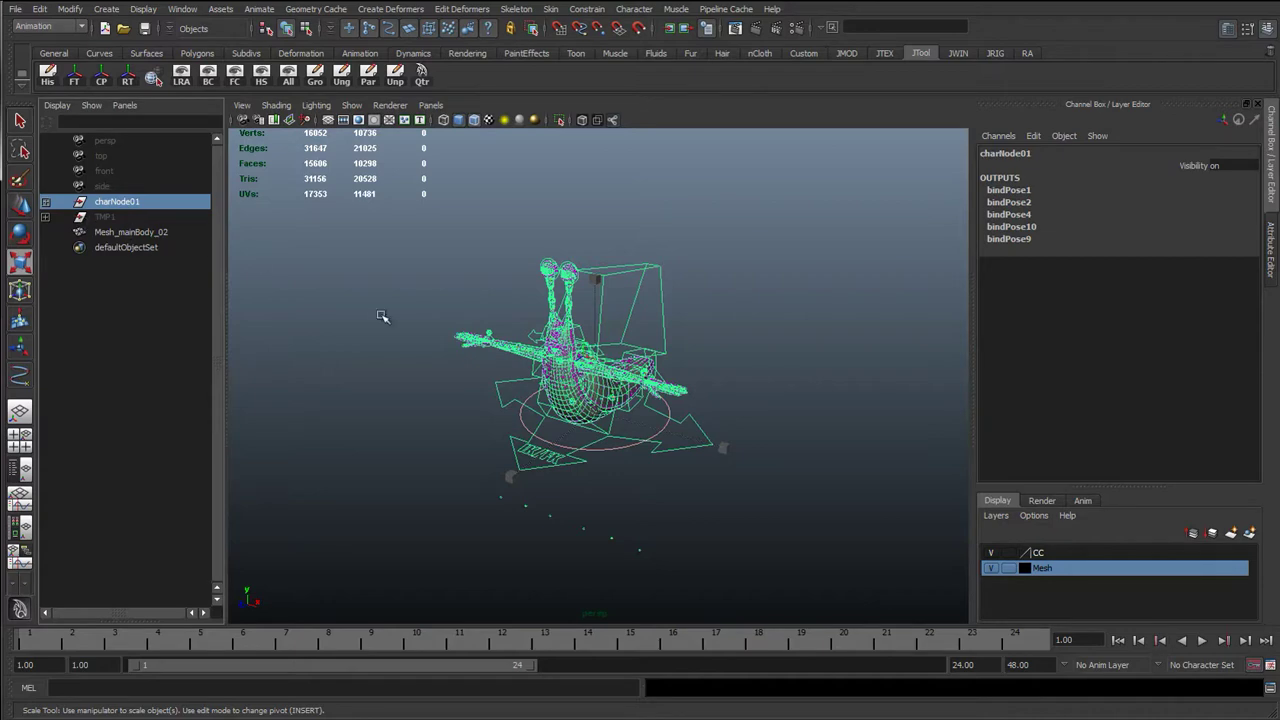
Step: Raise Global Scale on cc_global_01 to 2.45 to test how the rig scales
left_click(681, 444)
left_click(677, 450)
left_click(1160, 251)
middle_click_drag(706, 410, 795, 410)
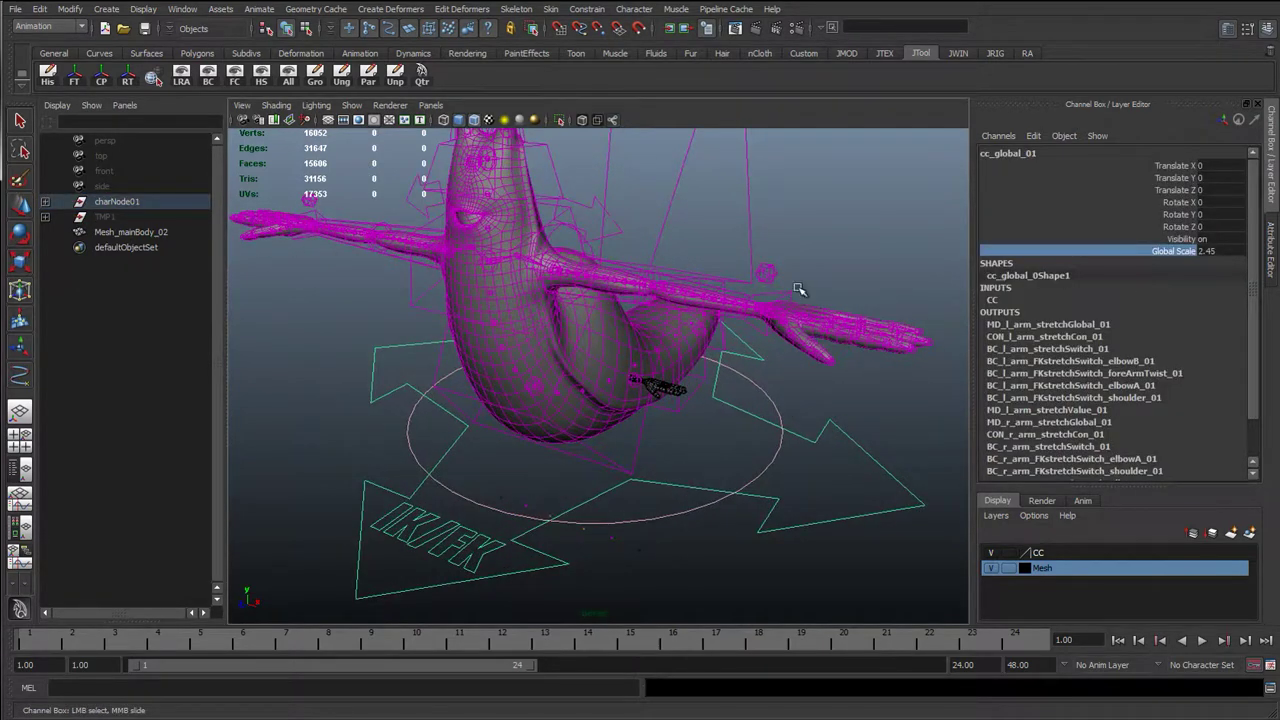
Step: Try moving the left wrist control and scaling cc_l_foreArmFK_01 on the enlarged rig, and undo the changes
left_click(767, 274)
key("w")
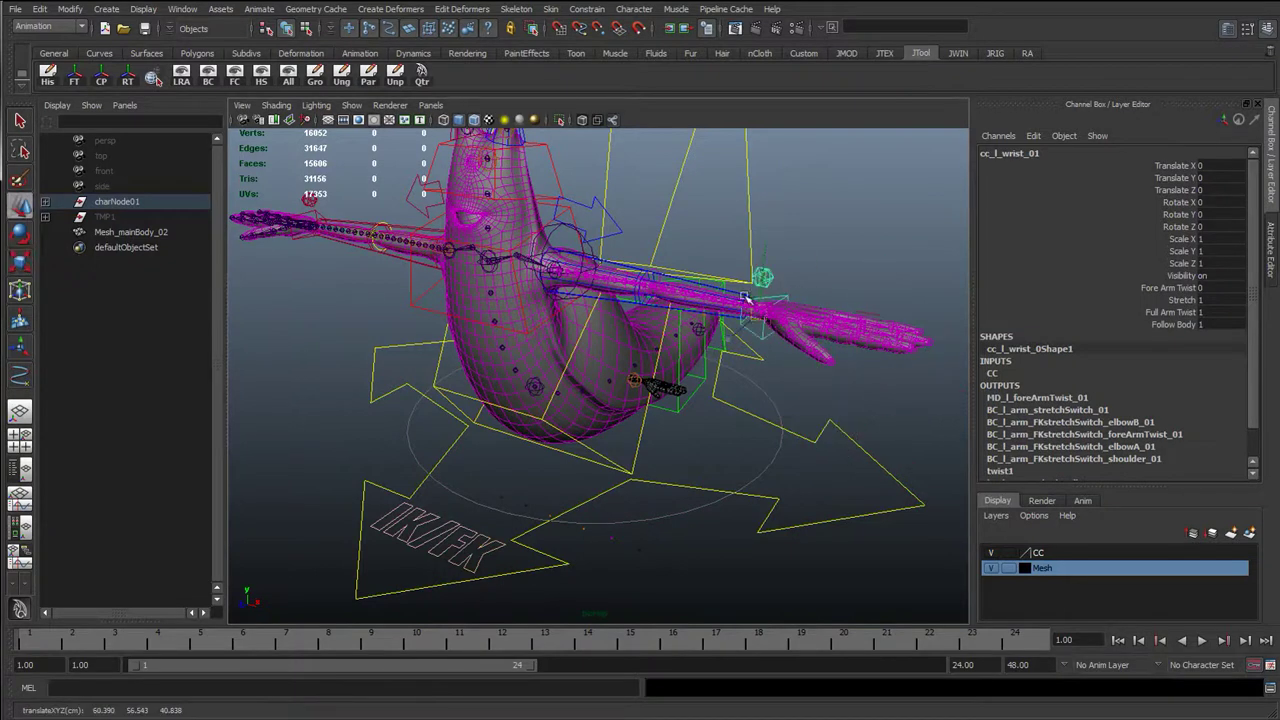
left_click(765, 300)
key("r")
left_click_drag(816, 327, 828, 352)
key("ctrl+z")
Step: Restore Global Scale to 1 on cc_global_01, and clear the selection
left_click_drag(844, 486, 910, 462)
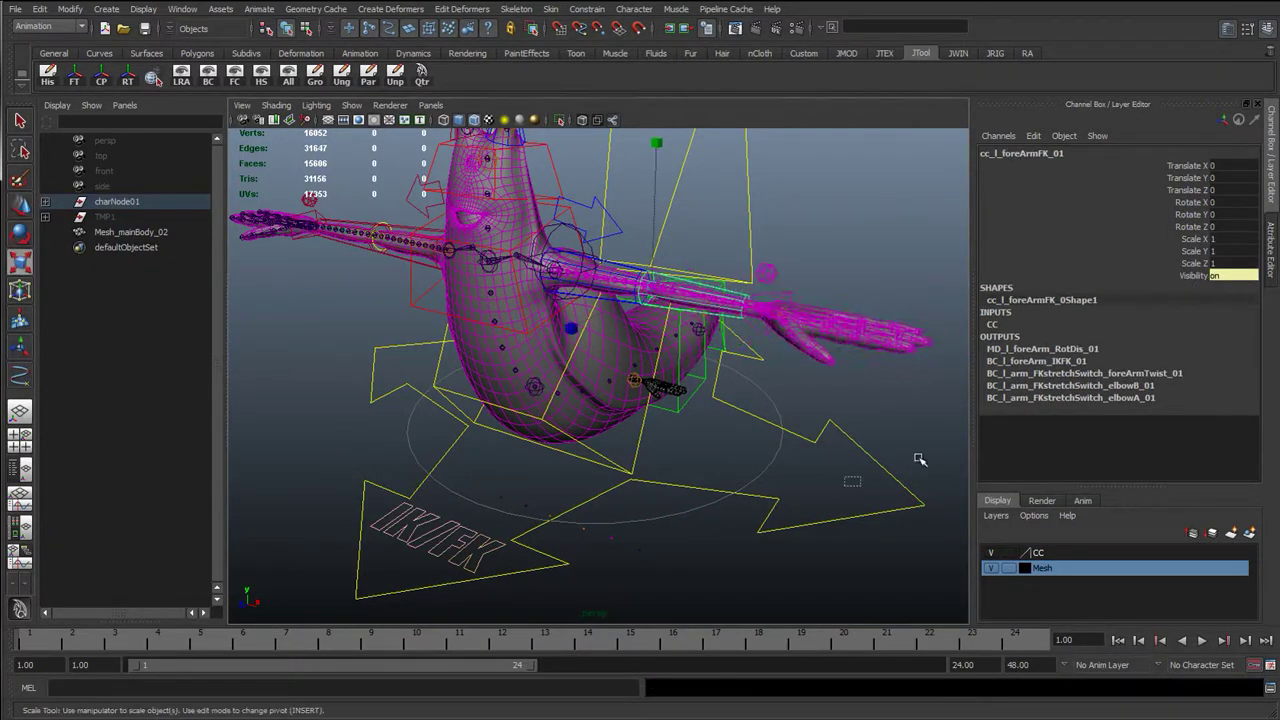
left_click(910, 461)
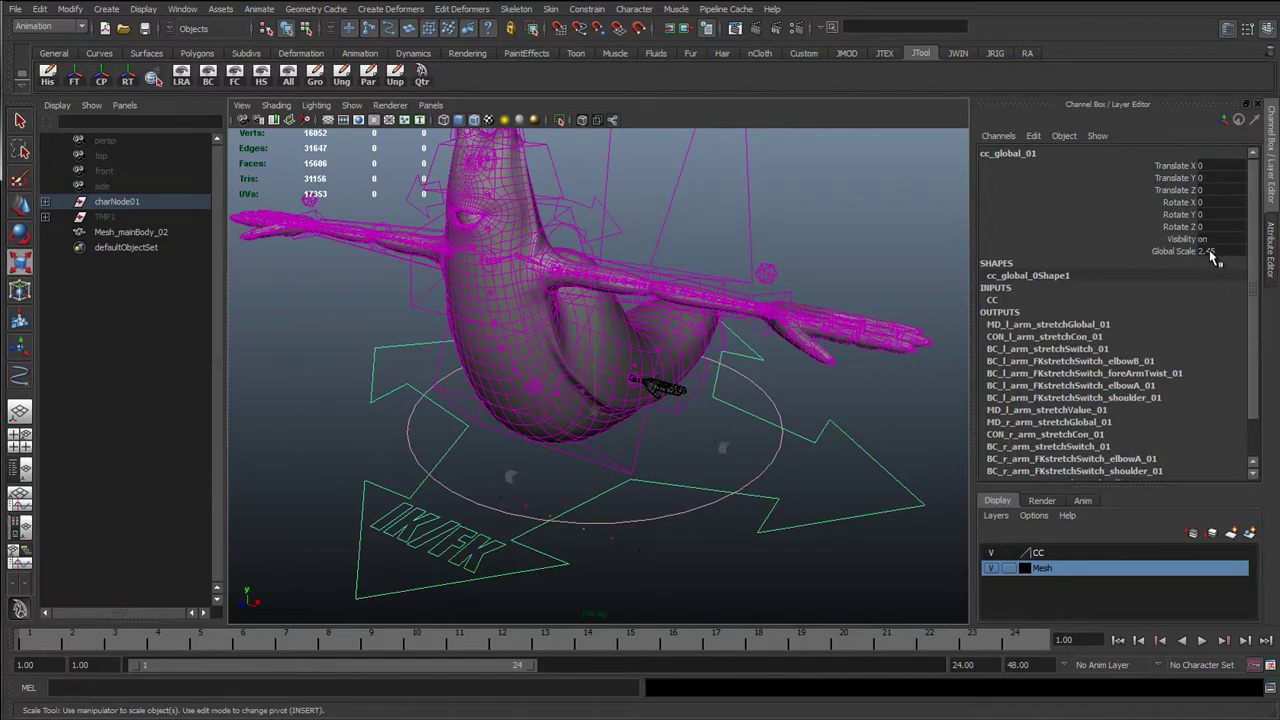
left_click(1214, 251)
type("1")
key("Return")
left_click(745, 300)
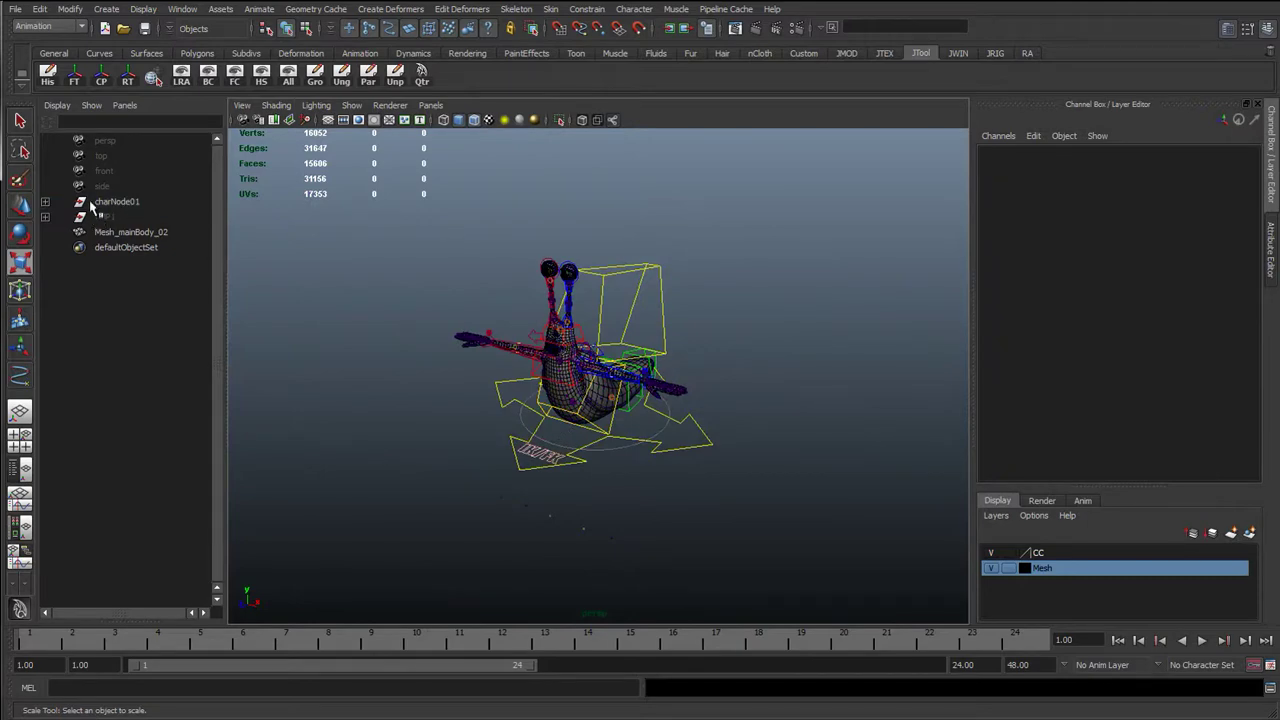
Step: Frame charNode01 and examine the snail rig, selecting cc_global_01 to check its connections, and clear the selection
left_click(105, 202)
key("f")
left_click(358, 393)
left_click_drag(597, 397, 674, 440, "alt")
left_click(762, 438)
scroll(737, 449, "up", 4)
scroll(663, 417, "down", 4)
middle_click_drag(652, 325, 672, 372, "alt")
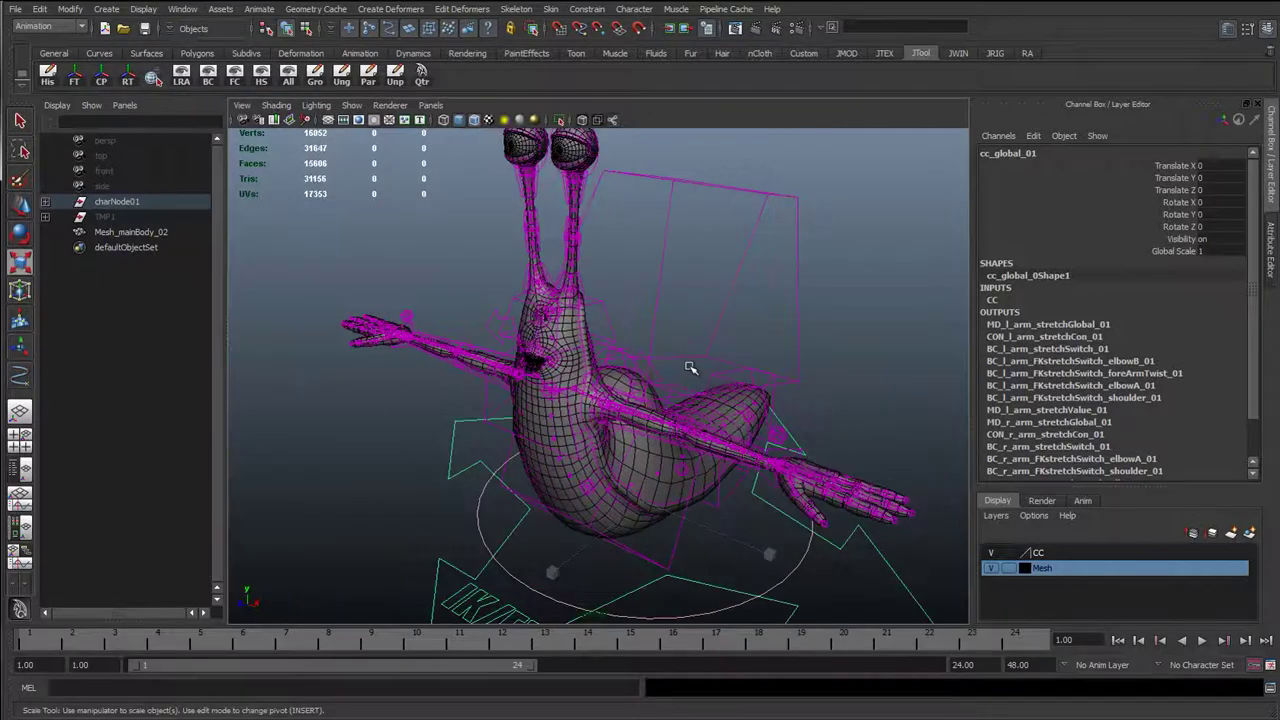
left_click(396, 282)
left_click_drag(396, 282, 476, 254, "alt")
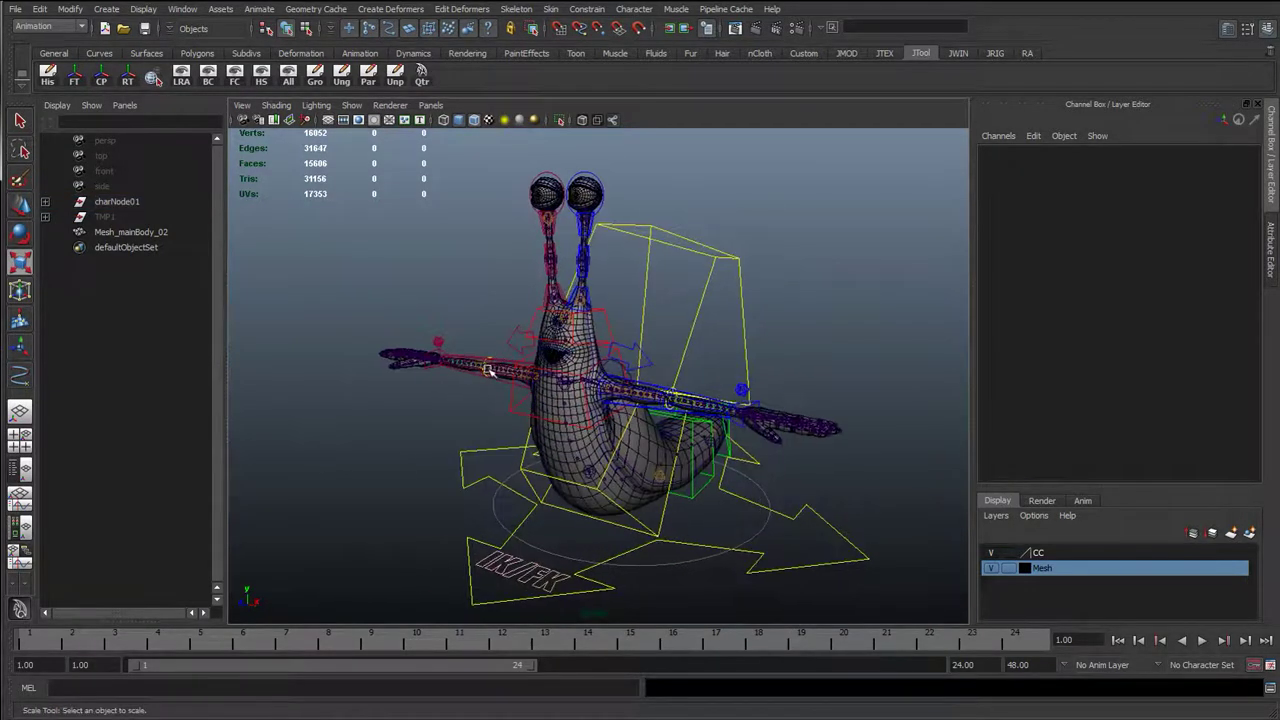
Step: Try rotating the right eye mesh Mesh_r_eye_01, and undo the rotation
key("q")
scroll(549, 277, "up", 5)
middle_click_drag(521, 150, 520, 324, "alt")
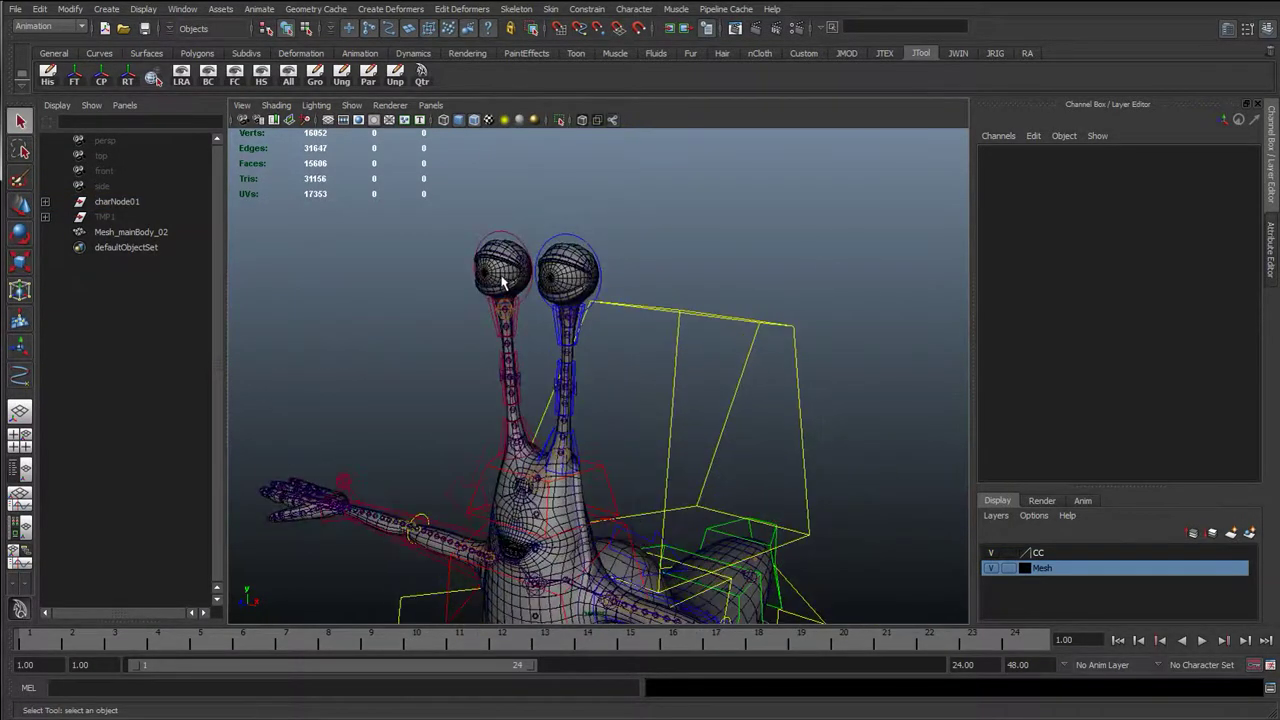
left_click(501, 277)
key("e")
left_click_drag(492, 270, 575, 158)
key("ctrl+z")
key("ctrl+z")
key("ctrl+z")
key("ctrl+z")
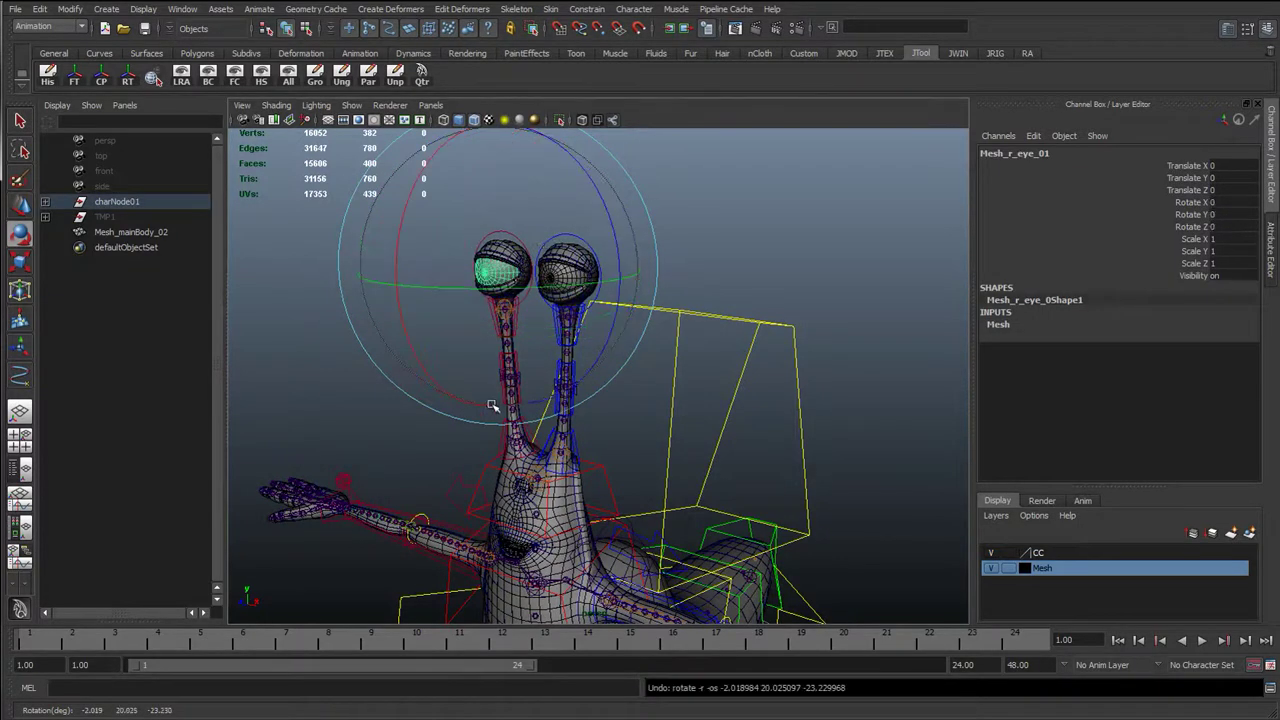
Step: Deselect the right eye mesh and inspect the full rig's controls from the snail's left side
key("q")
key("w")
scroll(572, 443, "down", 3)
scroll(568, 443, "up", 2)
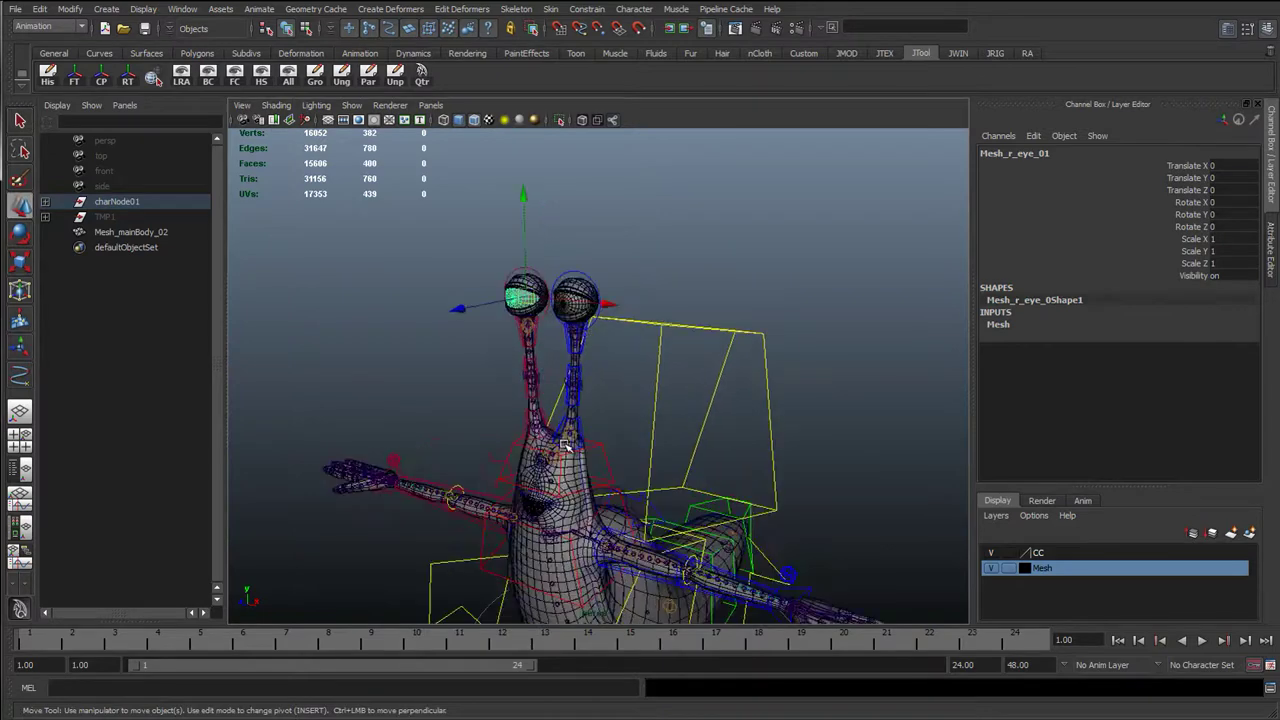
left_click(376, 362)
left_click_drag(376, 362, 526, 403, "alt")
middle_click_drag(520, 400, 524, 414, "alt")
left_click_drag(524, 414, 523, 416, "alt")
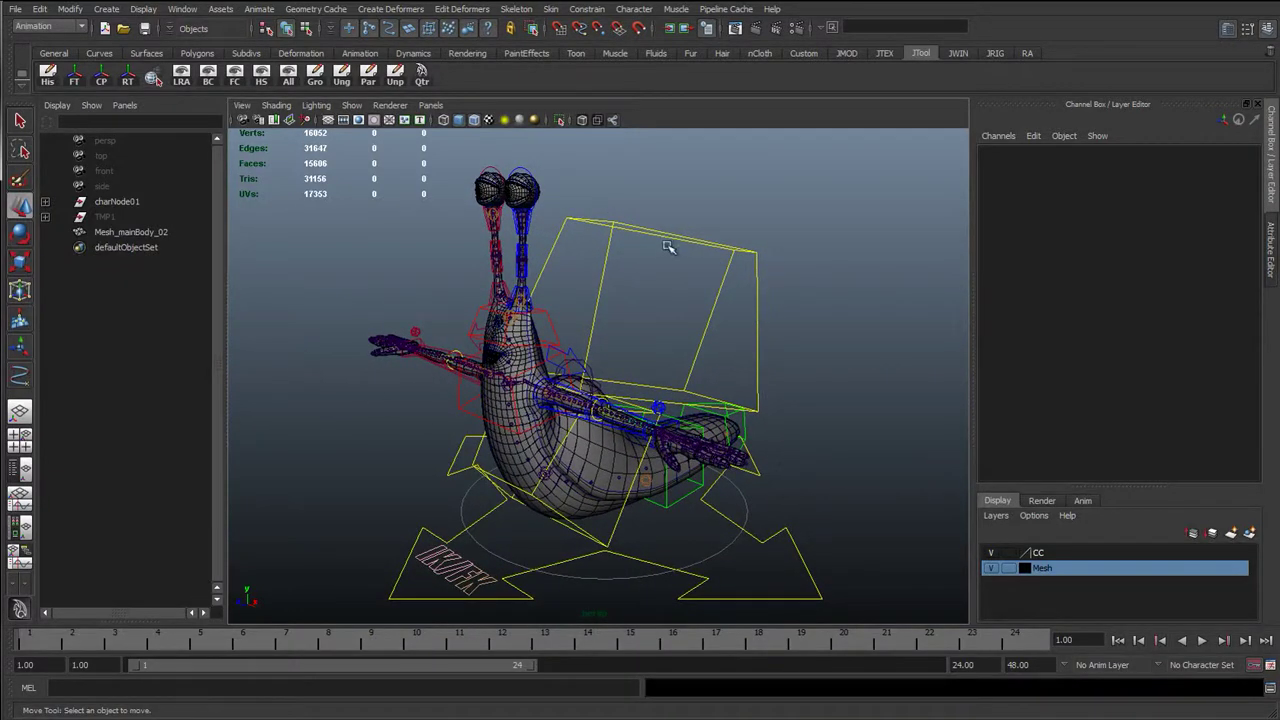